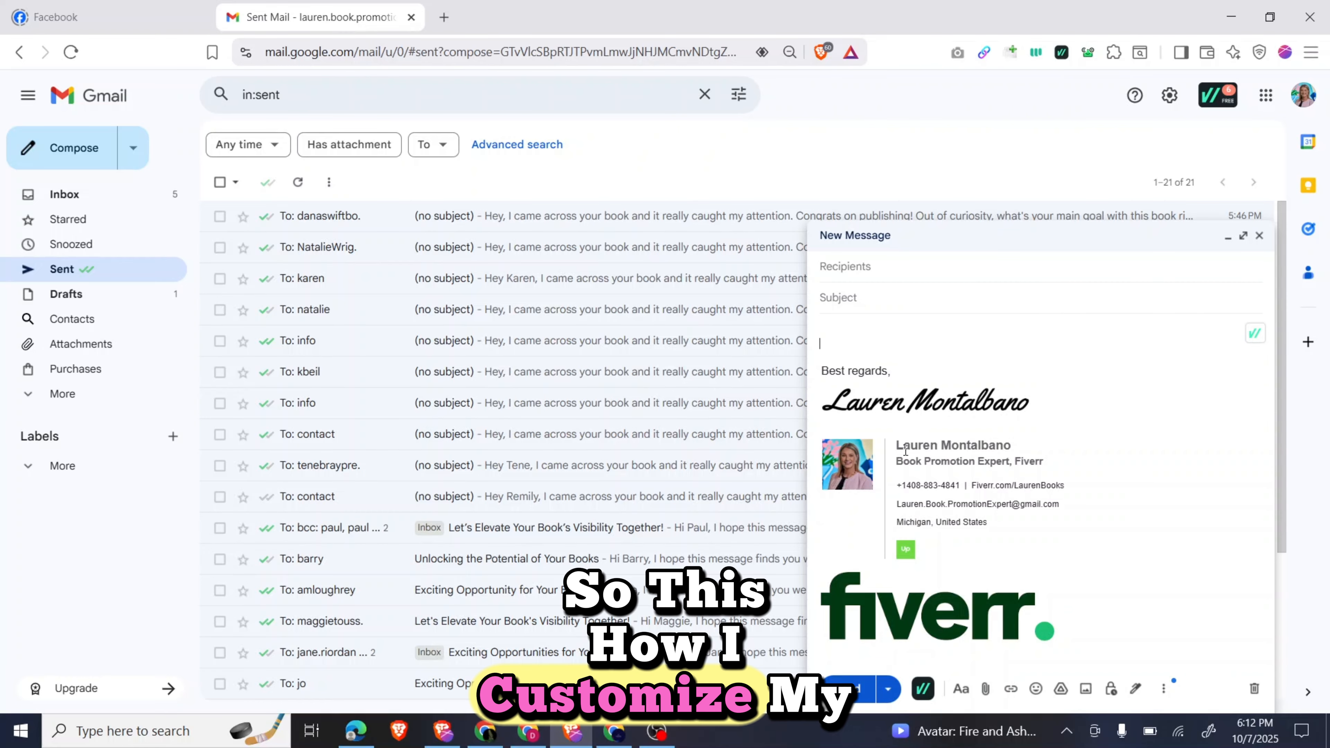
# Search Google for 'wisestamp' and open the wisestamp.com result.
pyautogui.scroll(-1, 905, 450)
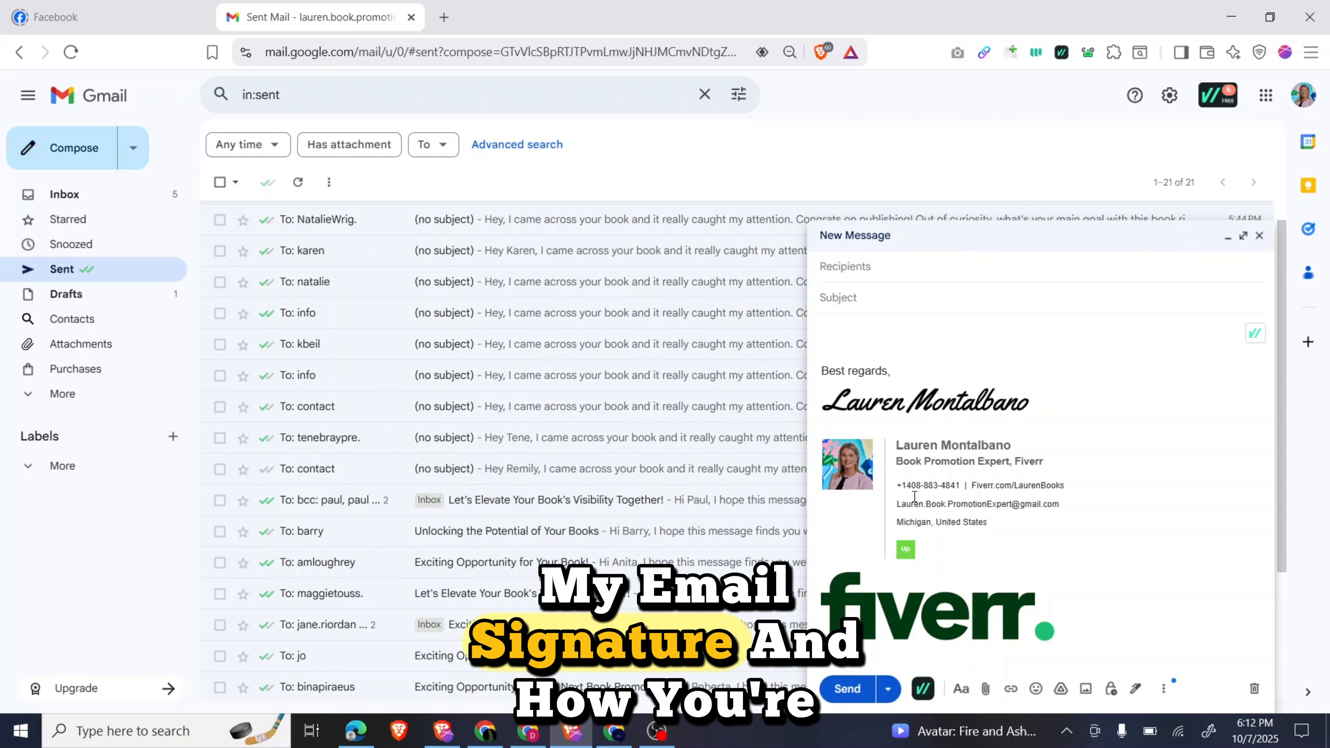
pyautogui.click(609, 733)
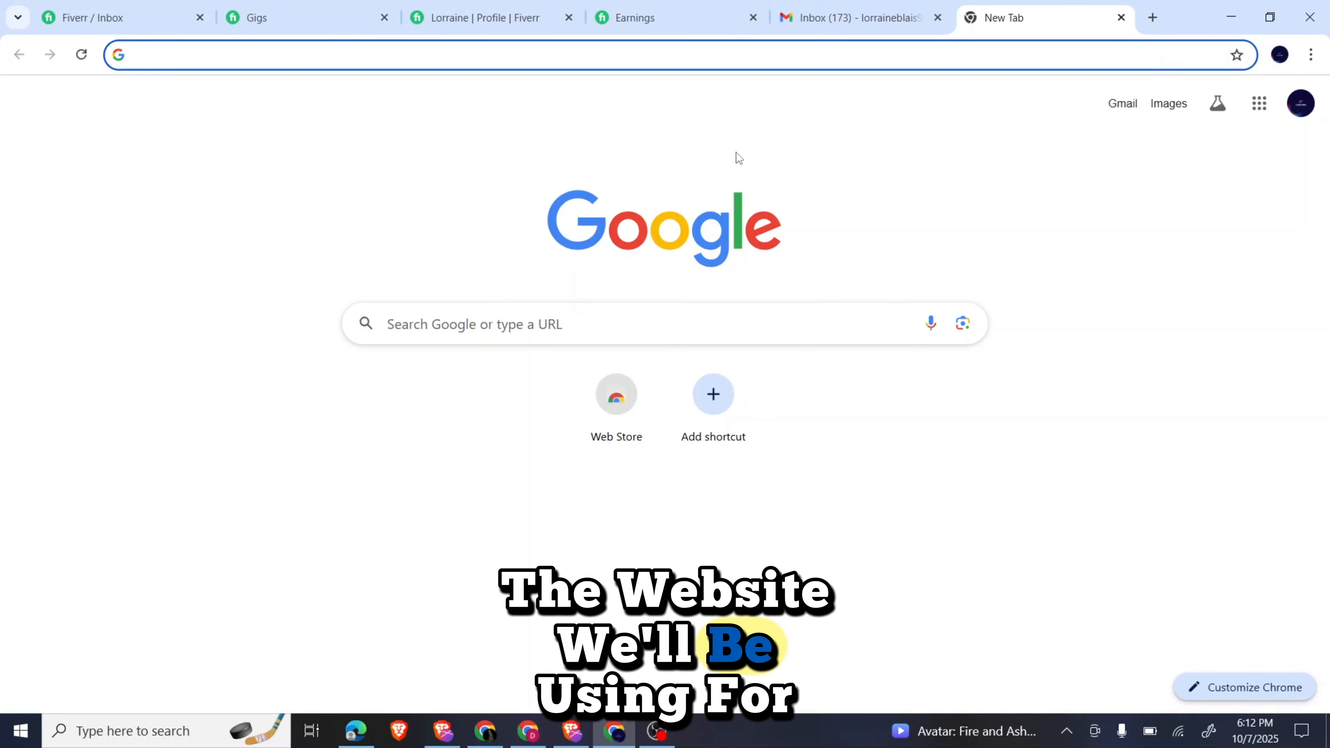
pyautogui.write('wise')
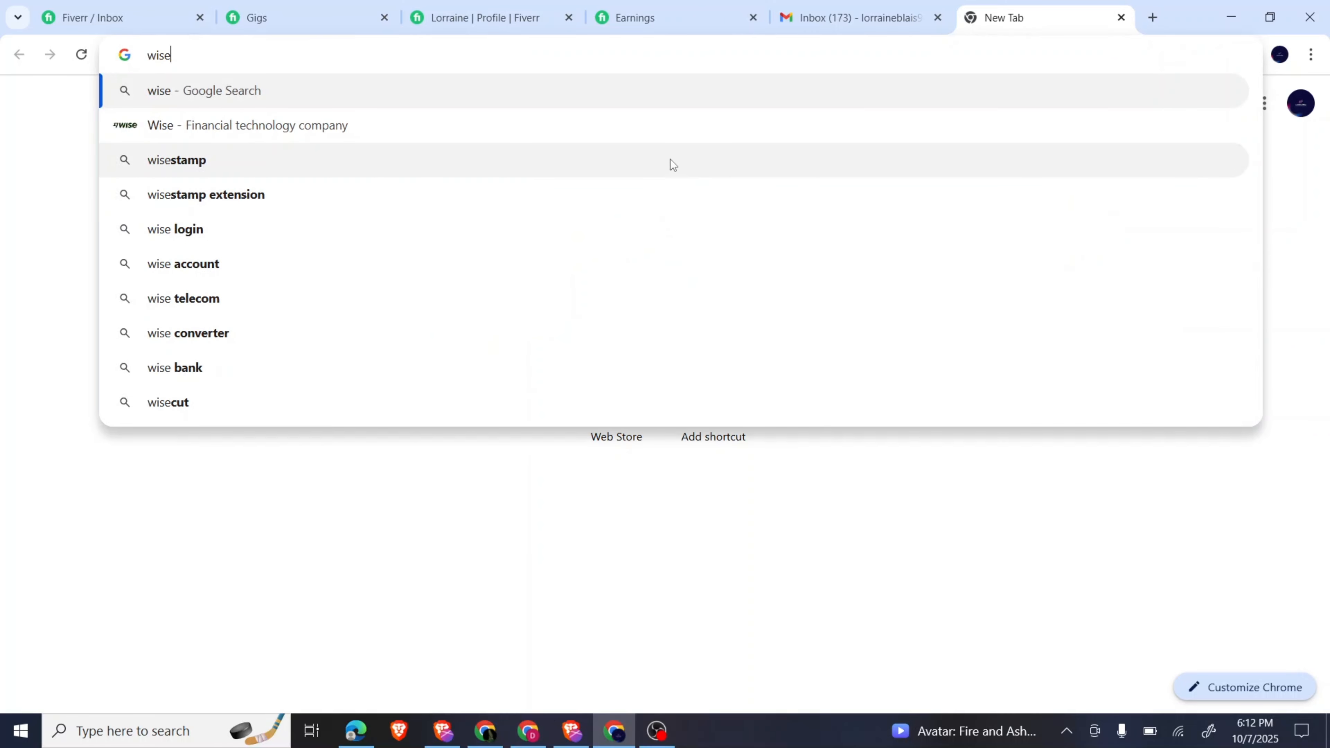
pyautogui.click(670, 160)
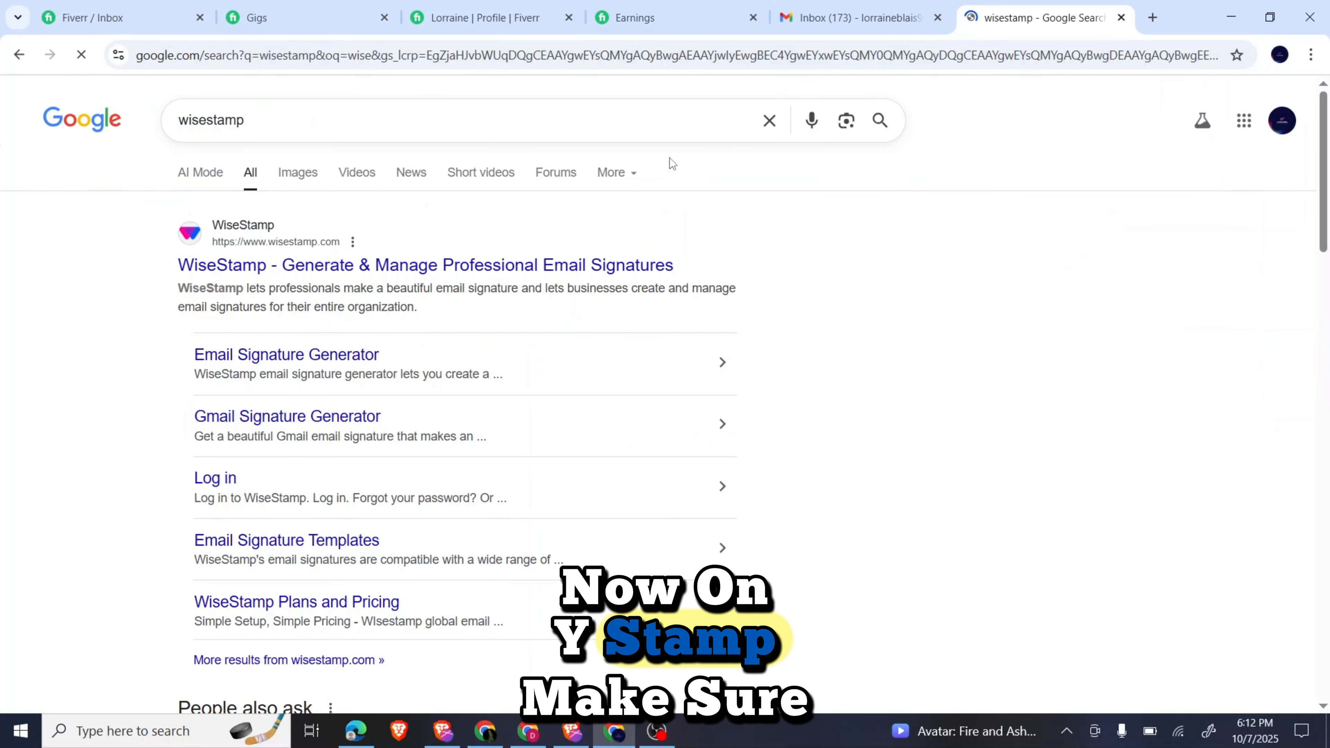
pyautogui.click(831, 24)
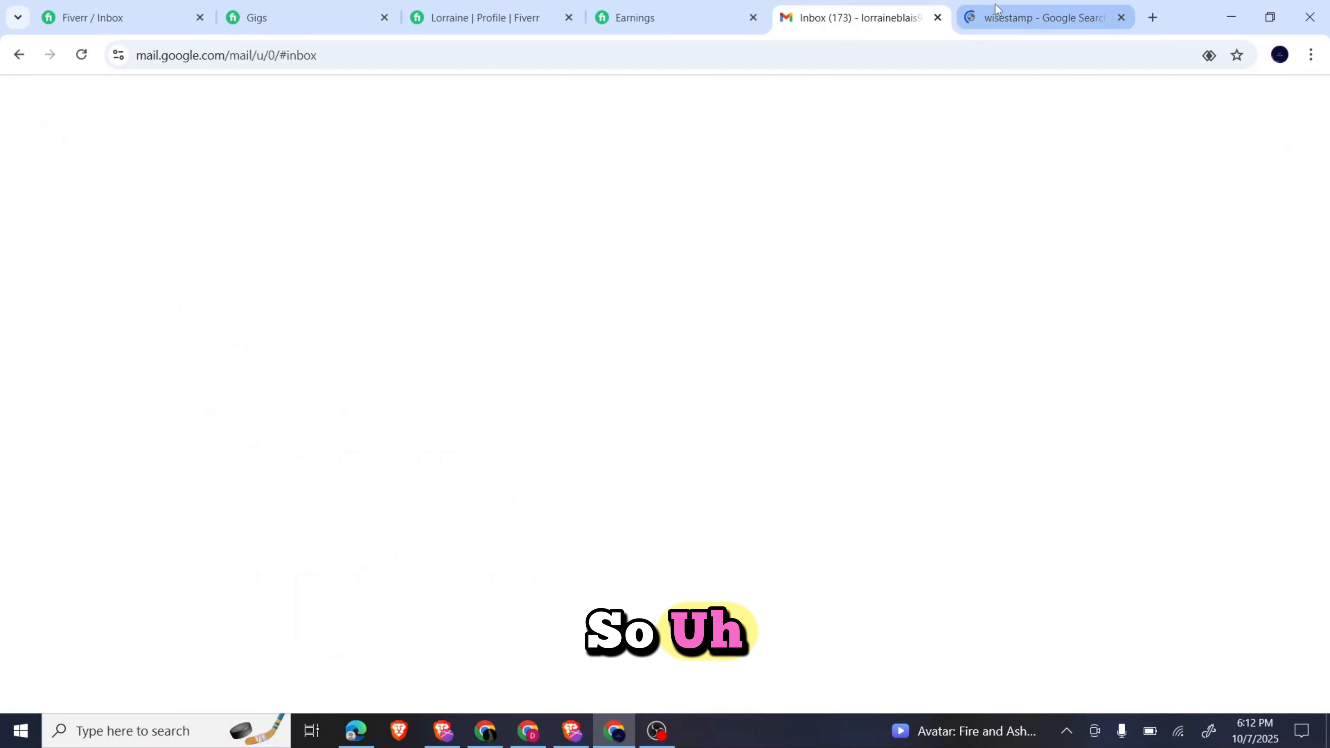
pyautogui.click(1039, 18)
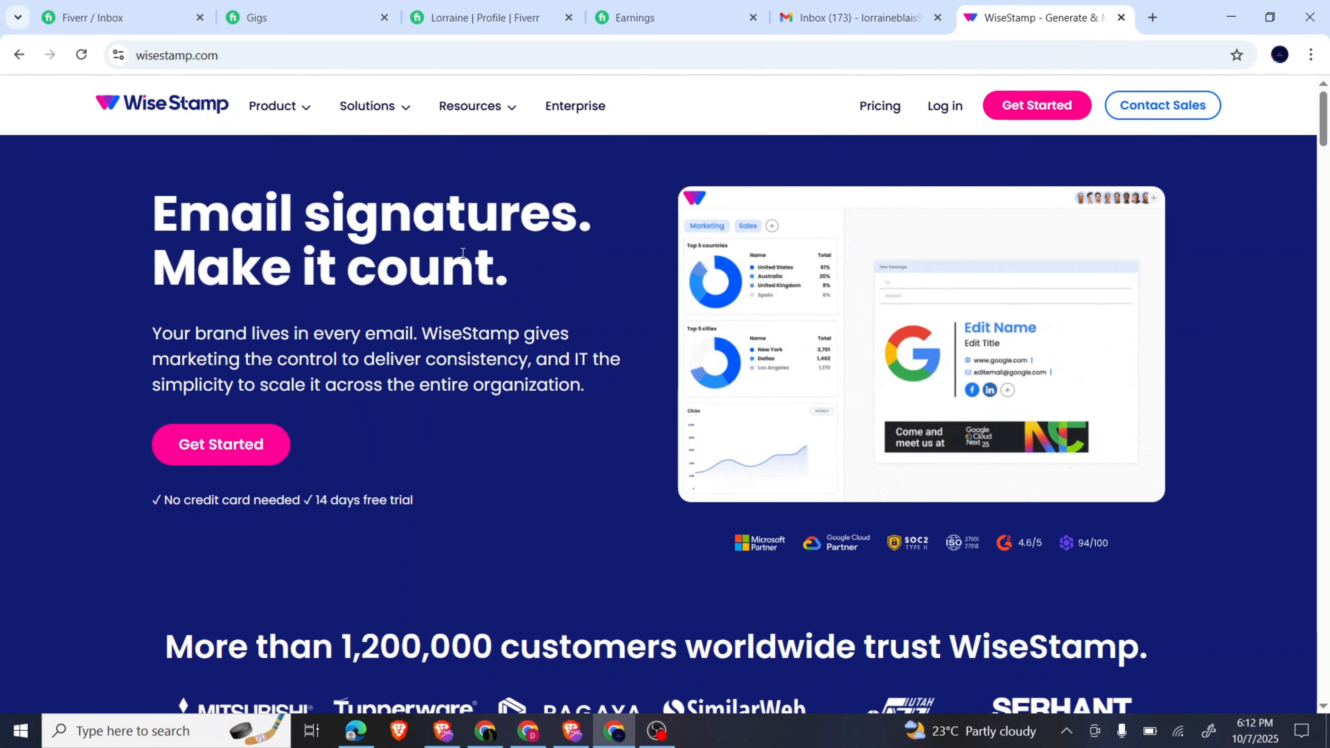
# Start WiseStamp sign-up with Google and choose the Google account.
pyautogui.click(1031, 111)
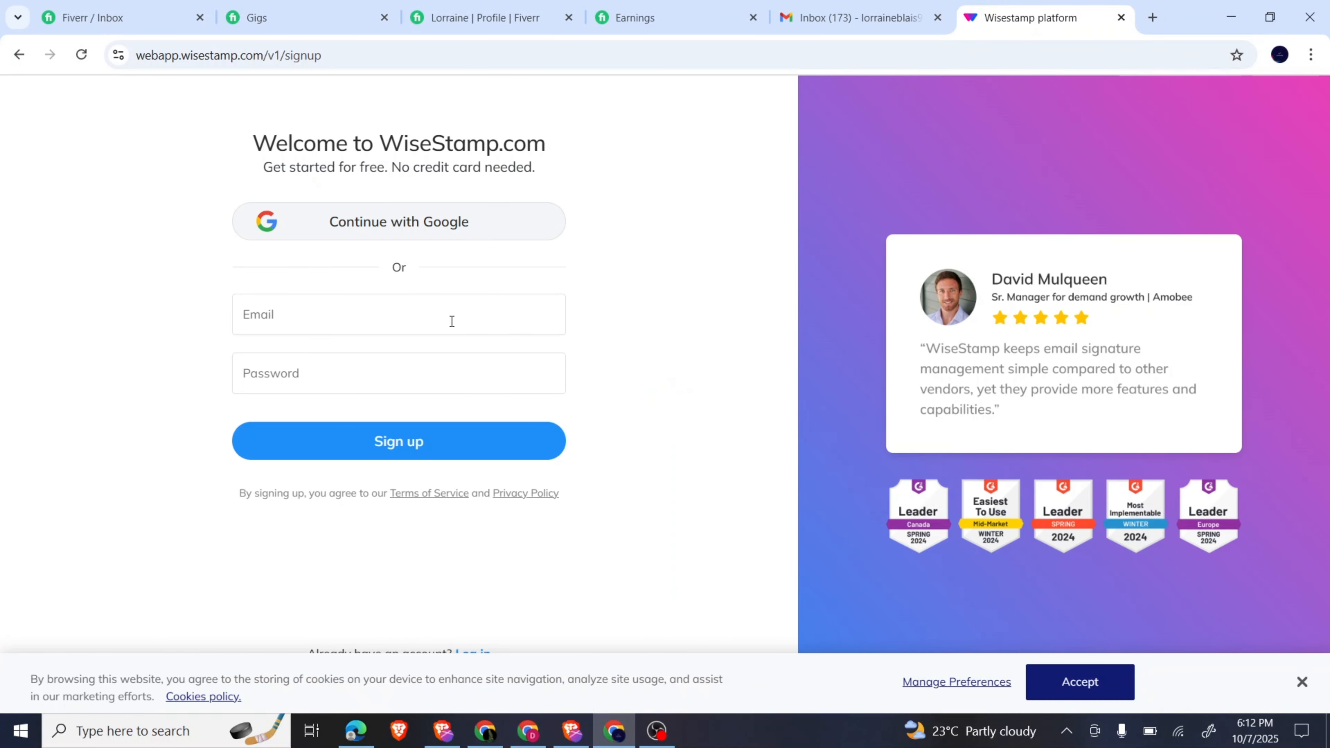
pyautogui.click(354, 220)
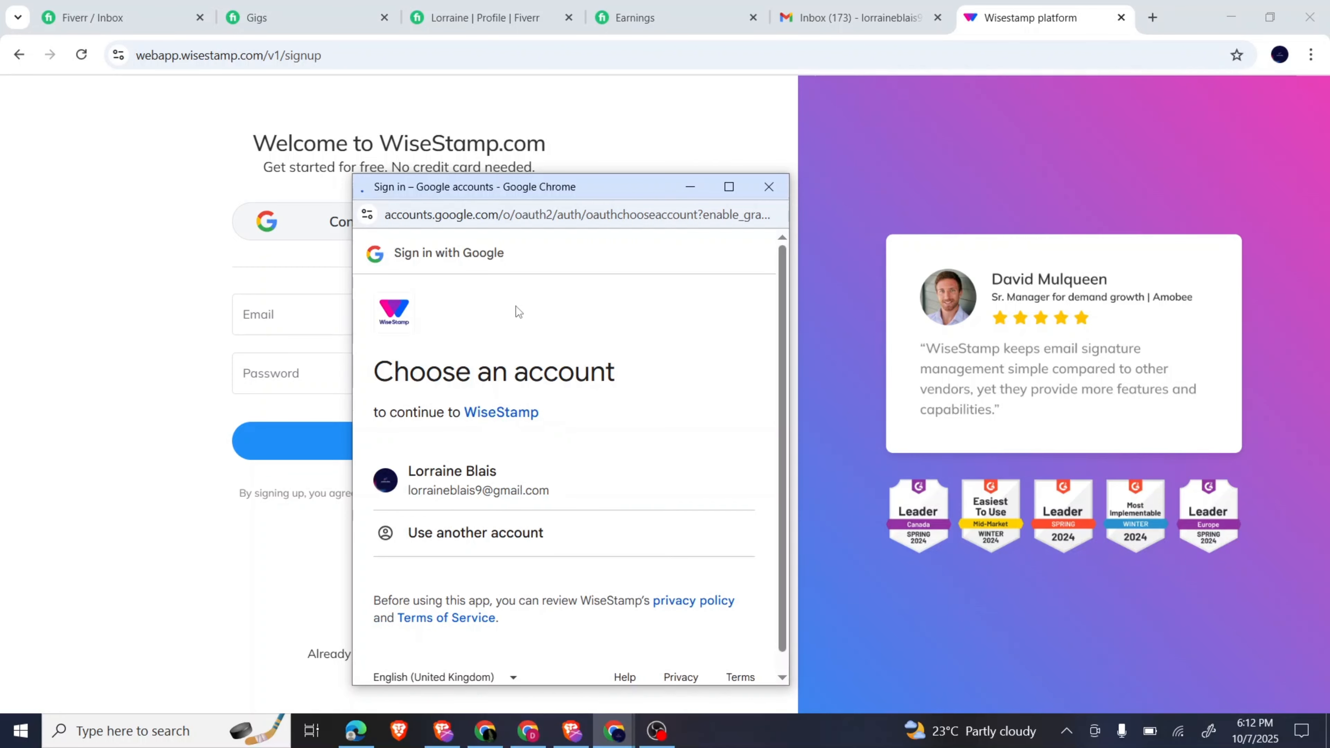
pyautogui.click(437, 491)
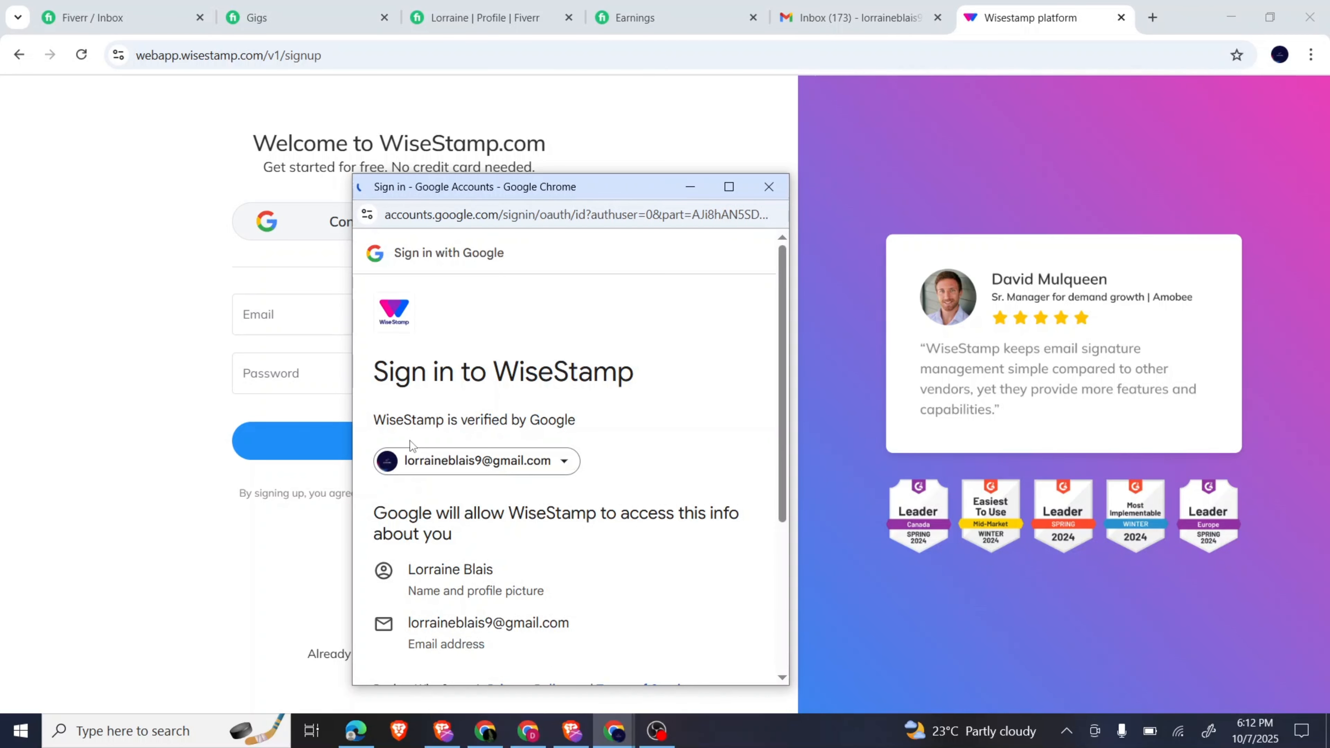
# Agree to share account info and grant WiseStamp permission to change Gmail settings.
pyautogui.scroll(-3, 531, 510)
pyautogui.scroll(-2, 531, 511)
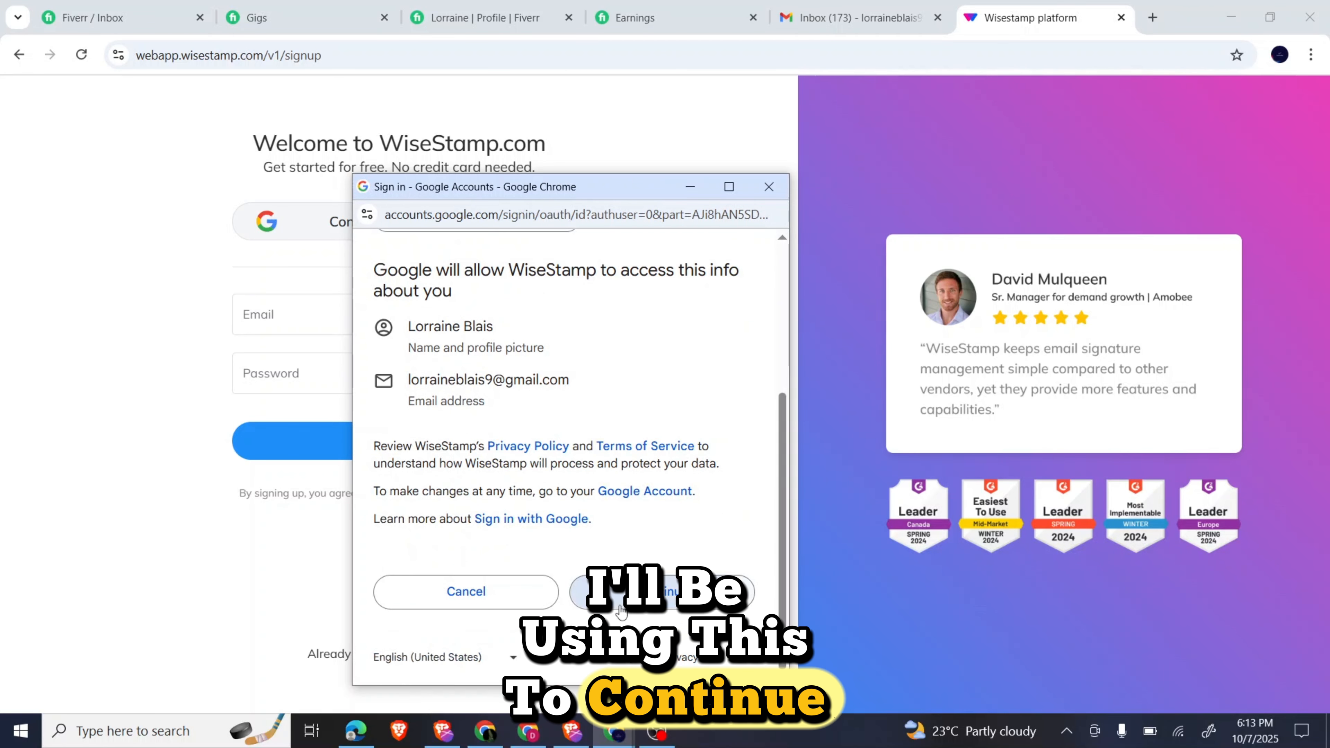
pyautogui.click(620, 605)
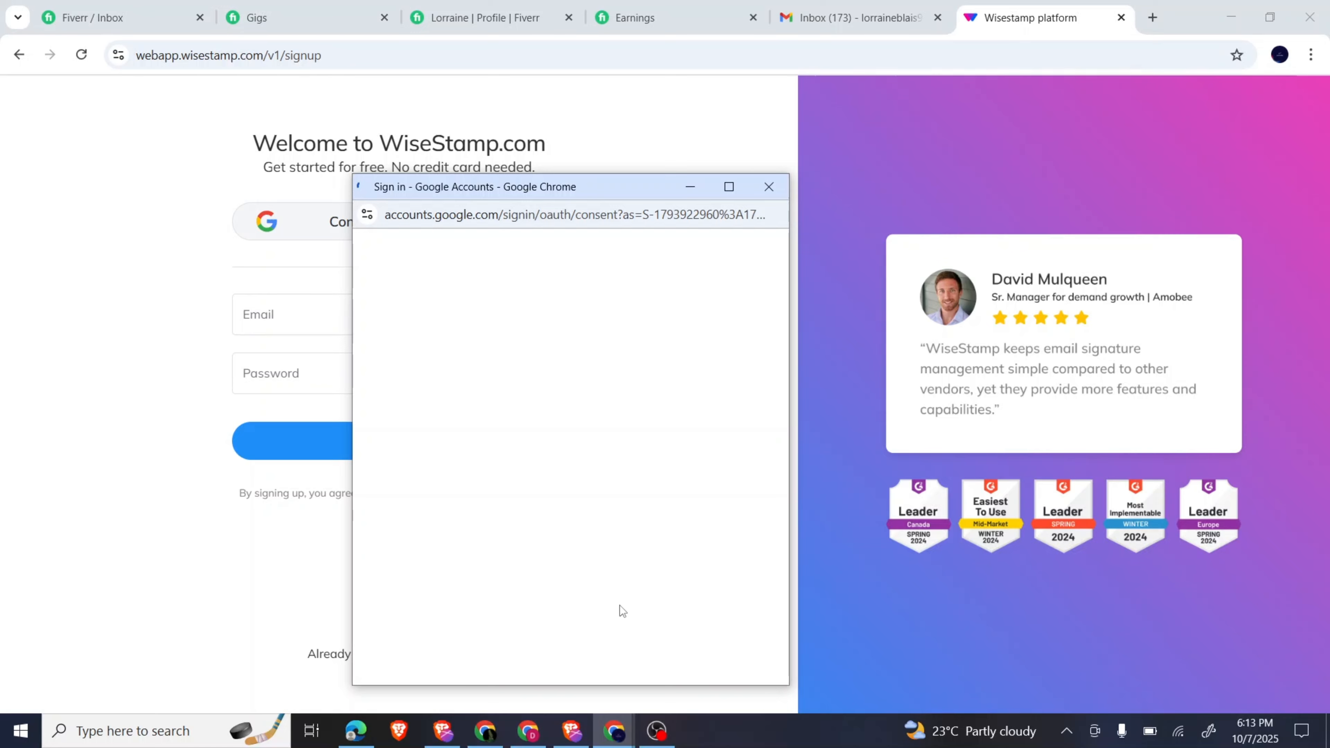
pyautogui.click(744, 555)
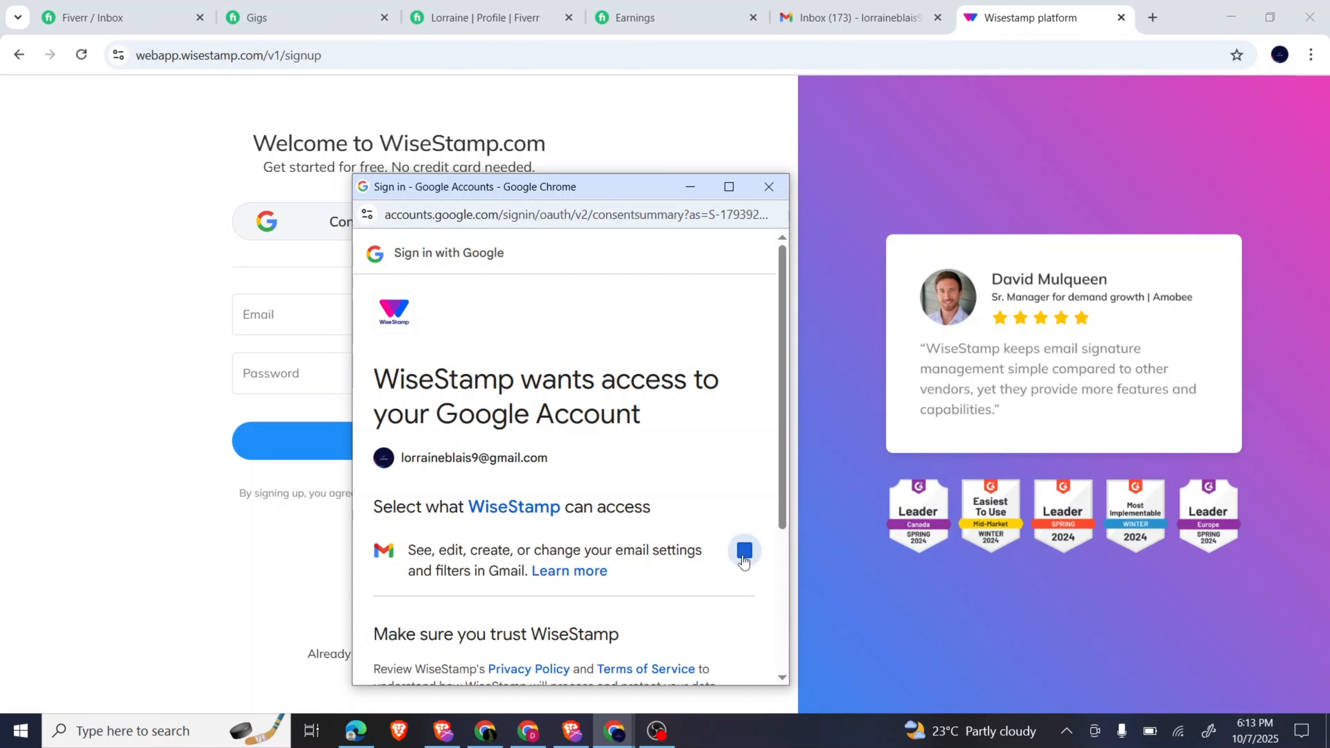
pyautogui.scroll(-5, 743, 561)
pyautogui.click(660, 590)
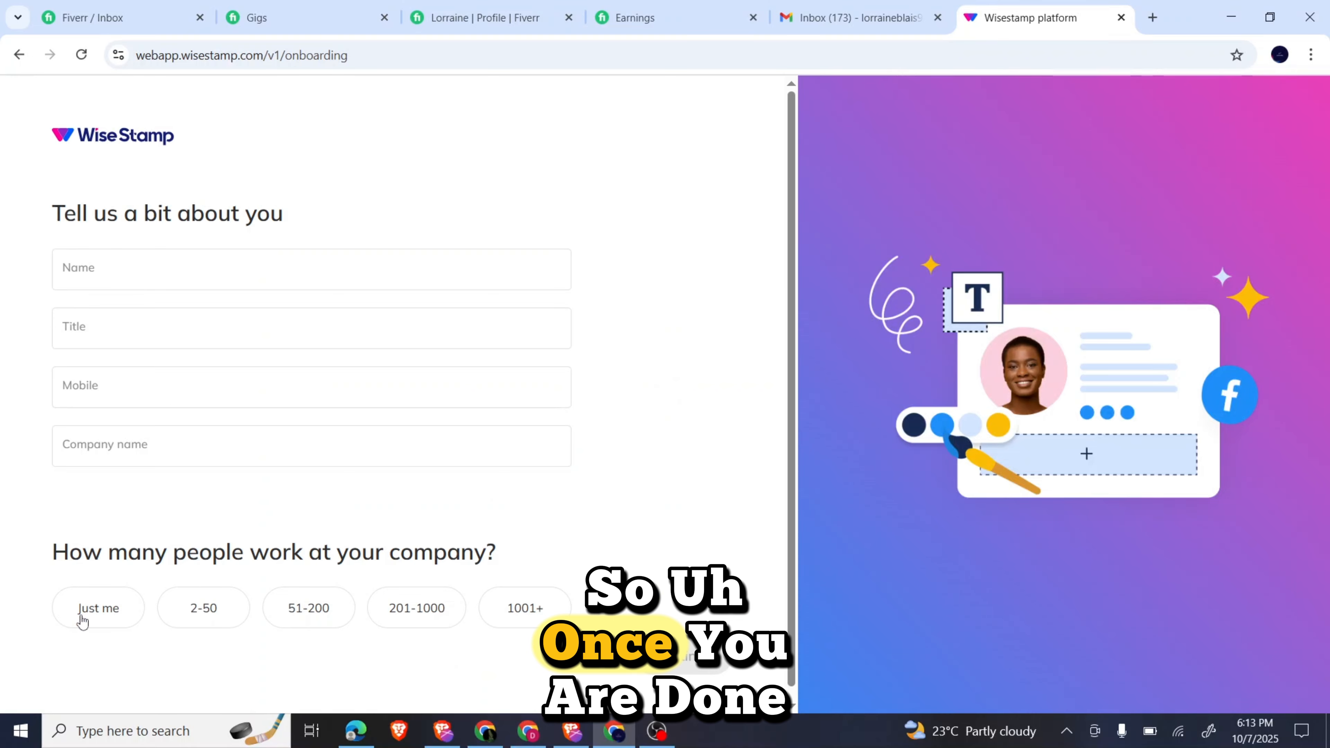
# Fill the profile with company size Just me, the name, title Mr and company Daveheroic, then submit.
pyautogui.click(82, 622)
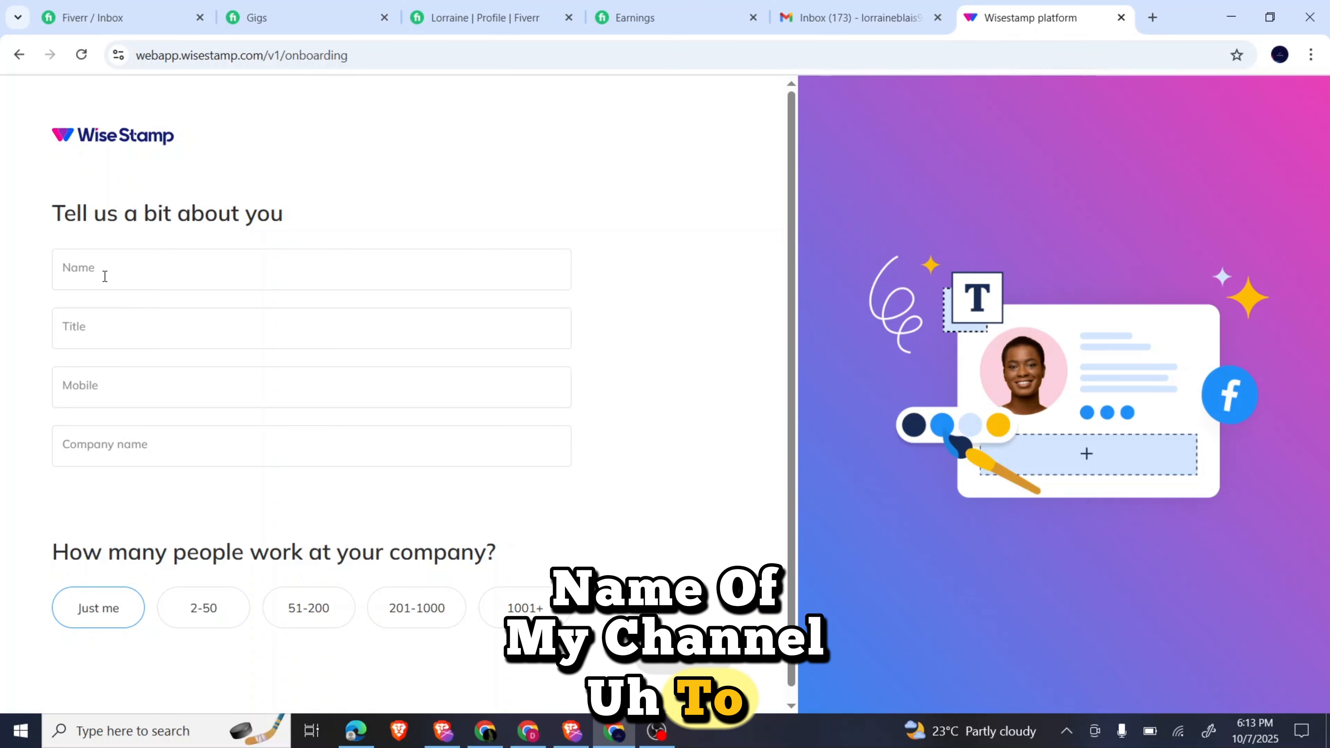
pyautogui.click(128, 280)
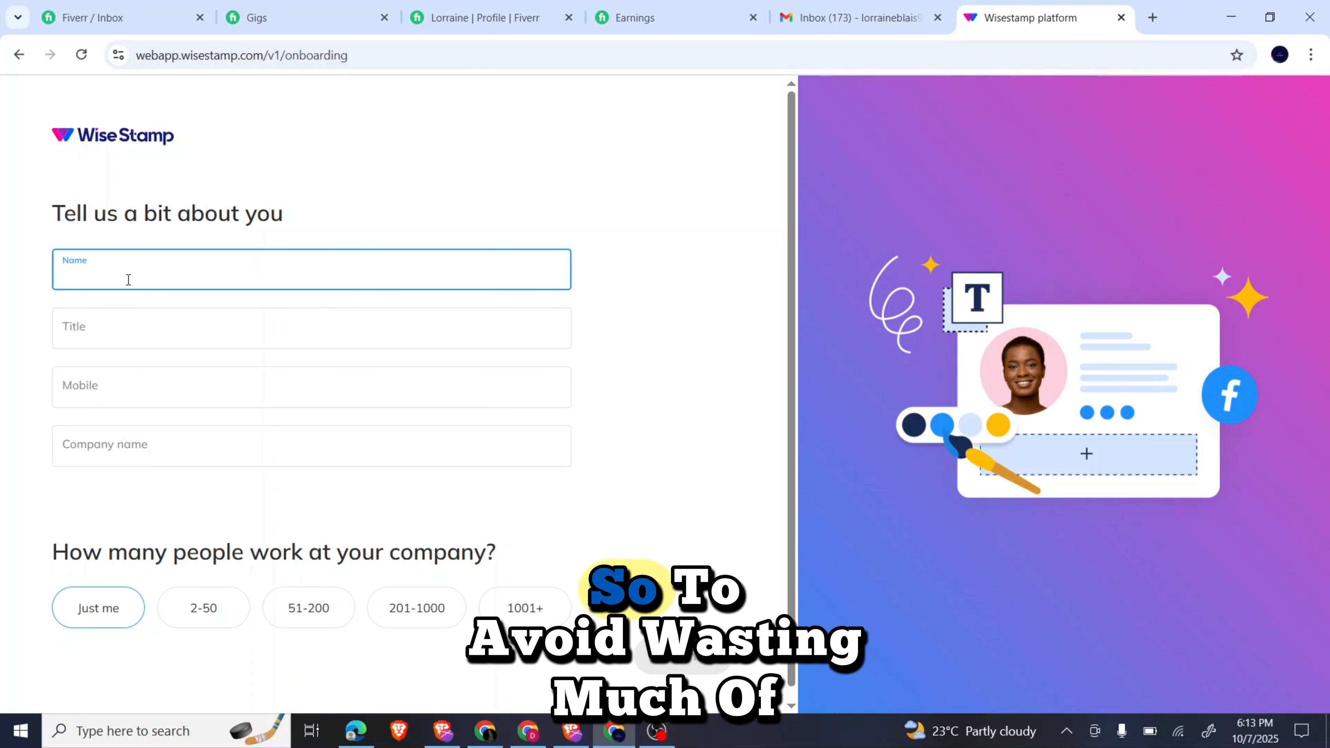
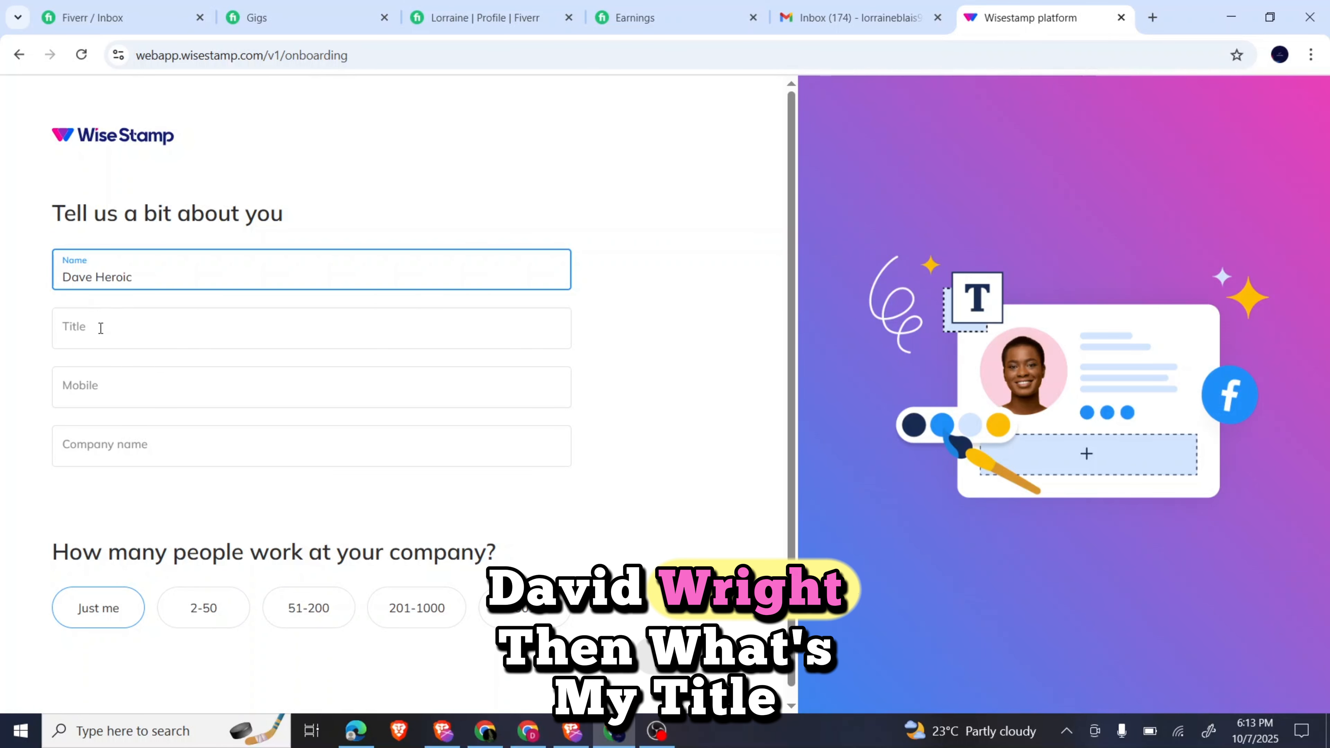
pyautogui.click(101, 327)
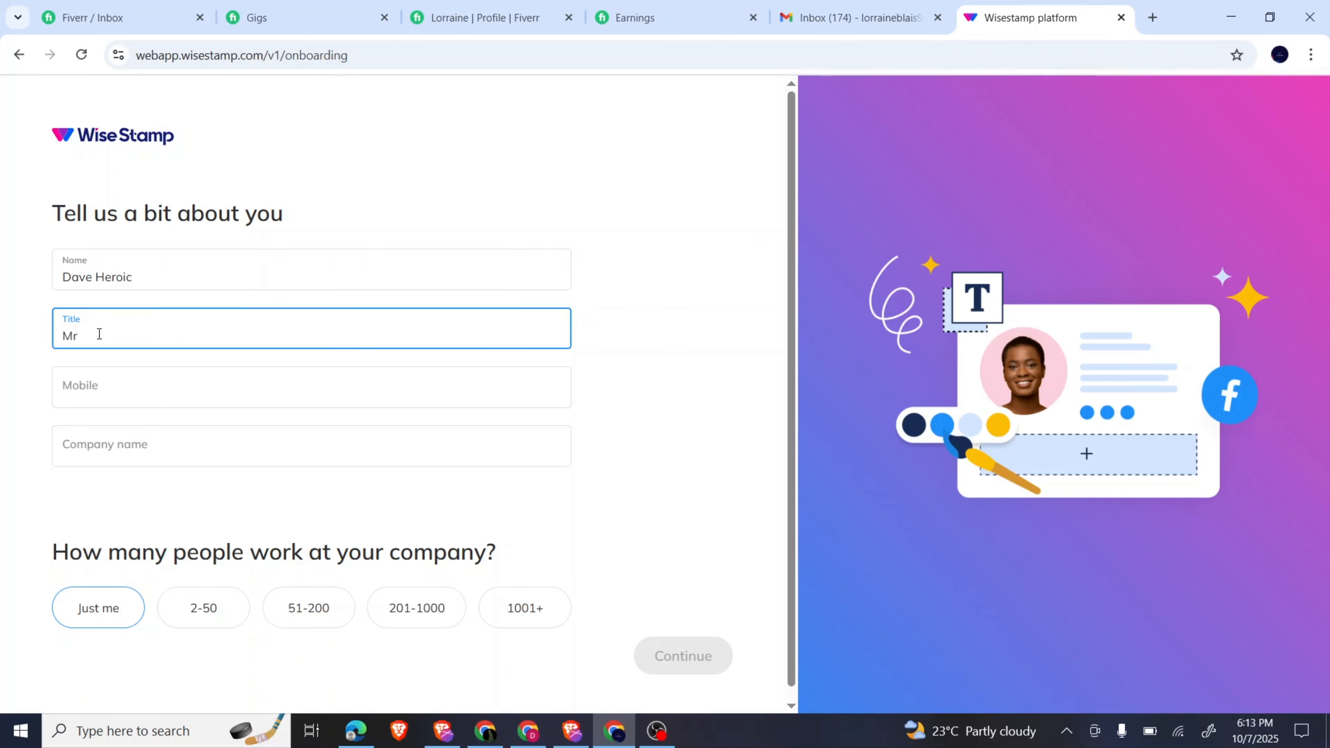
pyautogui.click(99, 454)
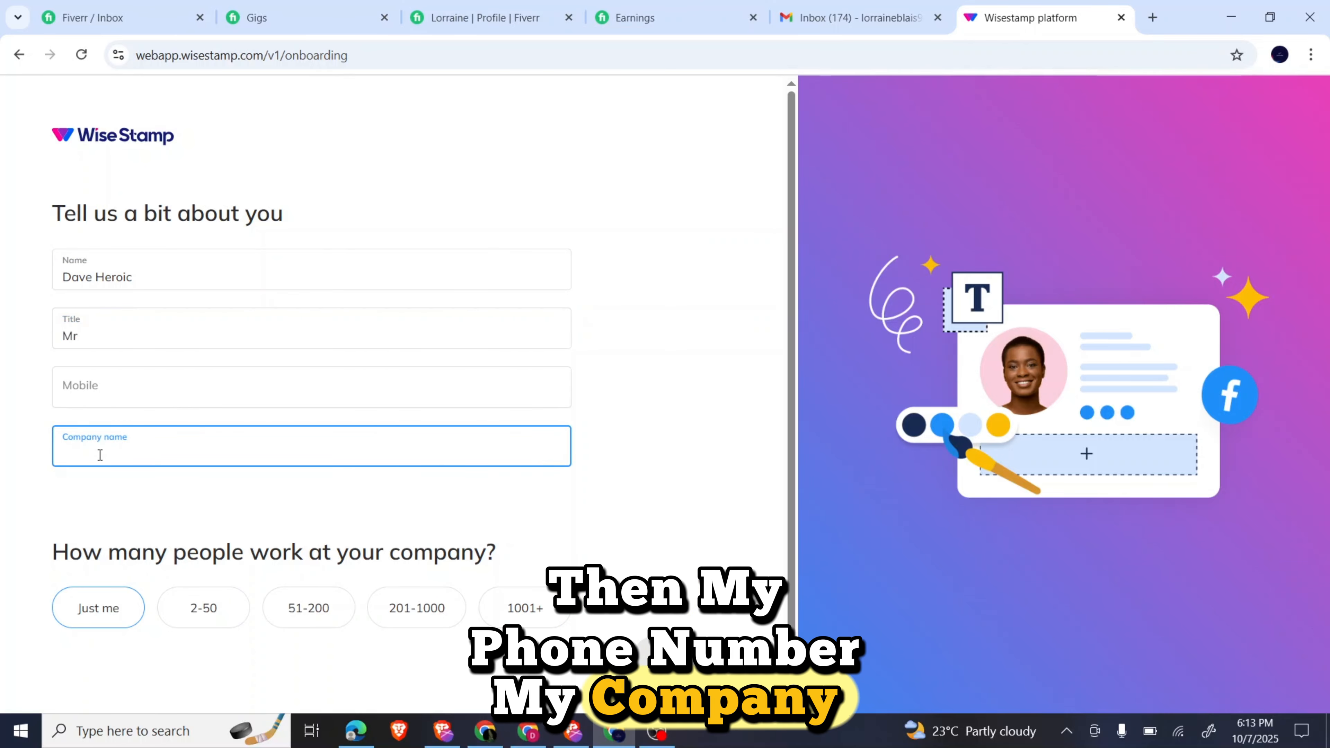
pyautogui.write('Davehero')
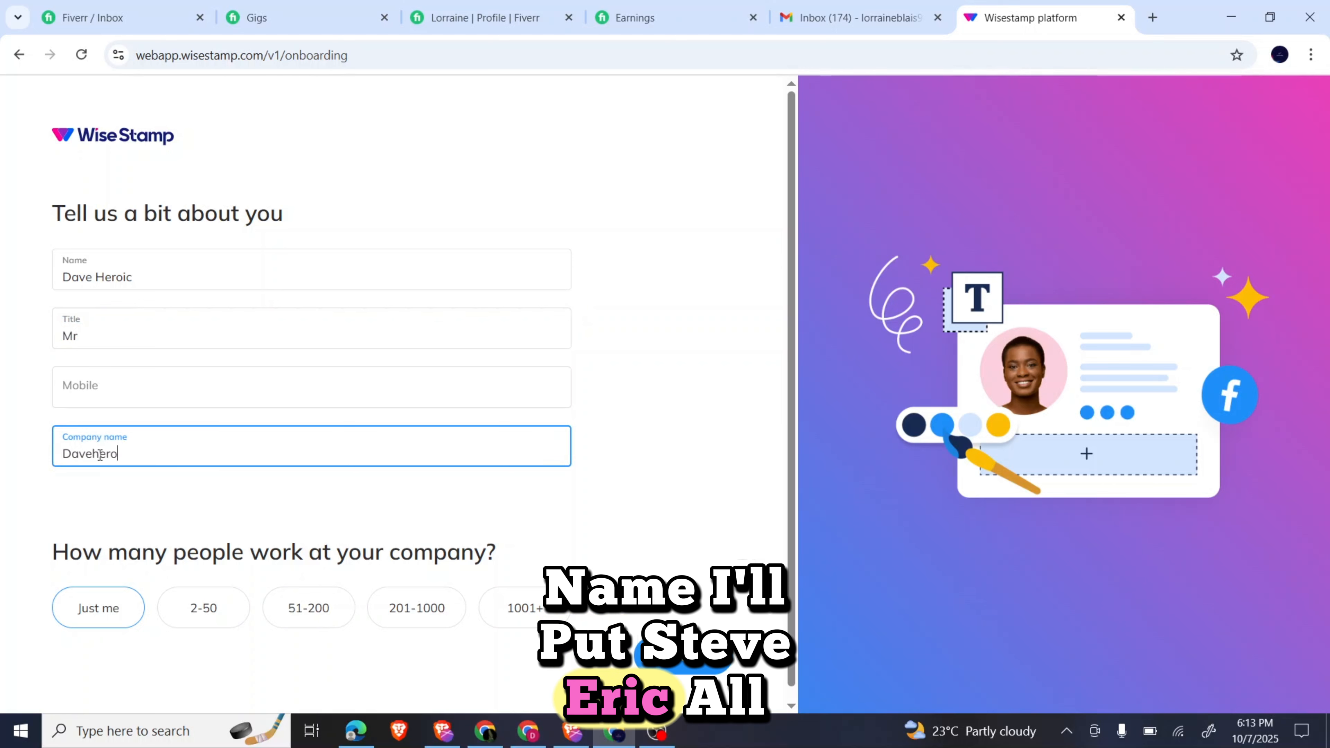
pyautogui.write('ic')
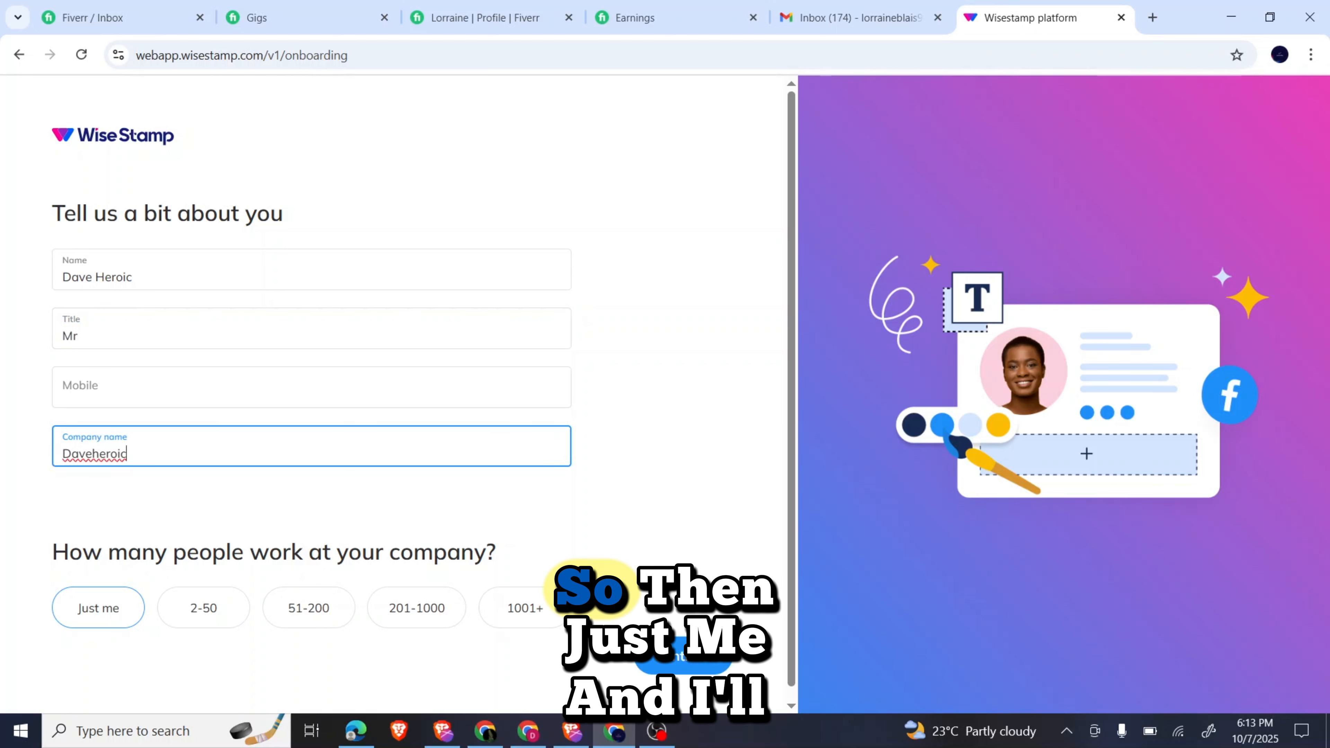
pyautogui.click(659, 651)
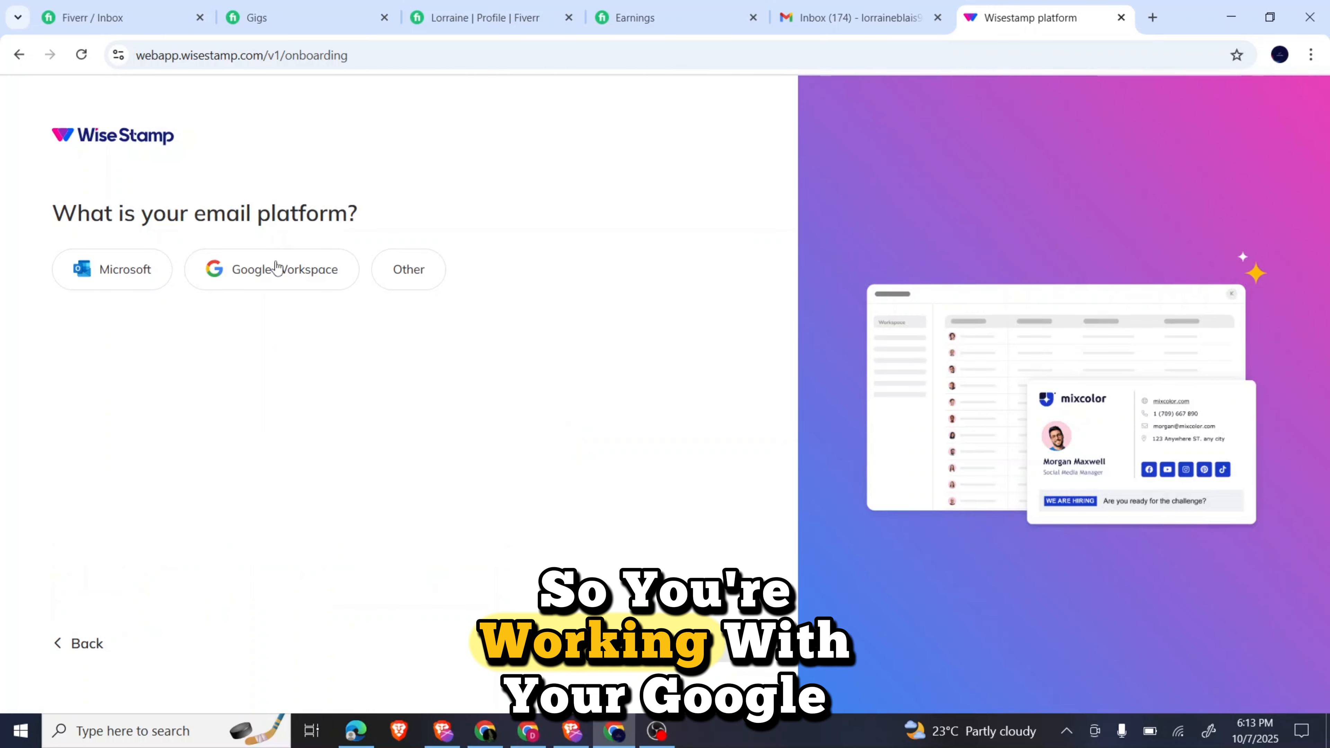
# Choose Other as the email platform, finish onboarding, and start designing the signature template.
pyautogui.click(412, 277)
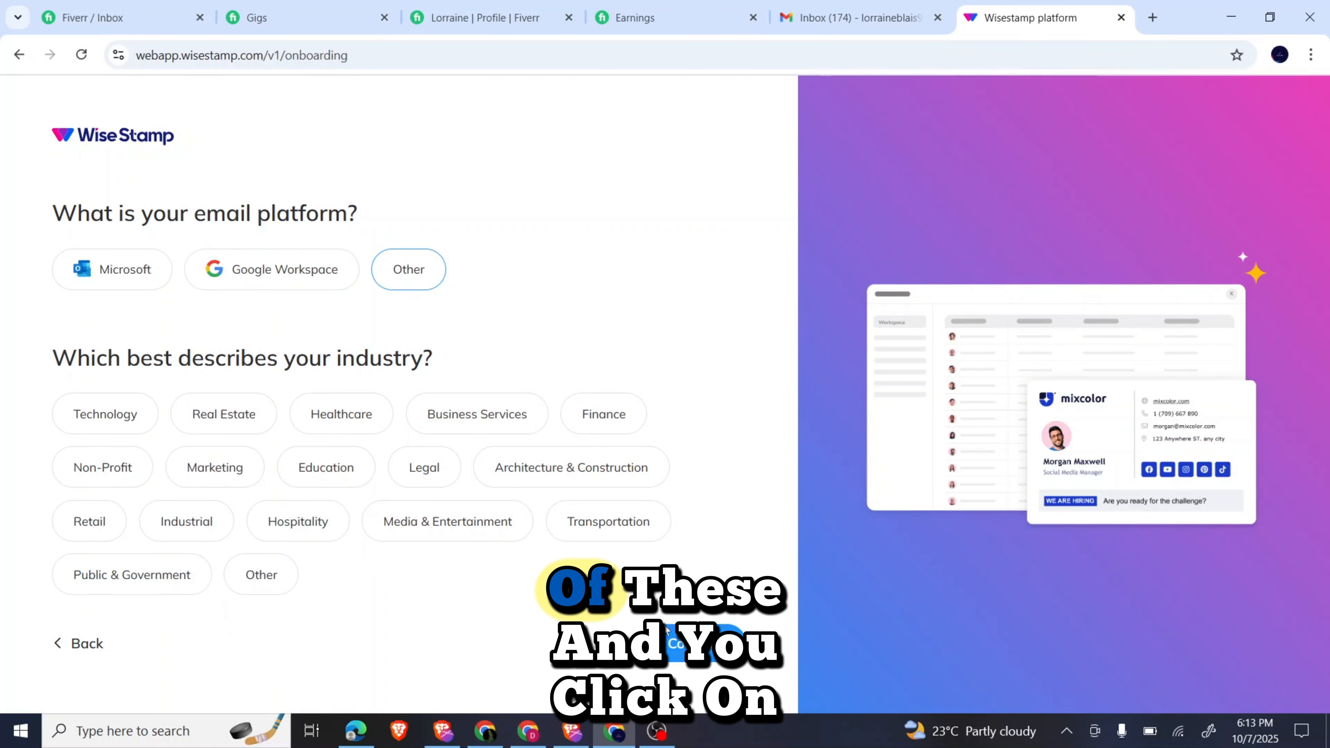
pyautogui.click(675, 652)
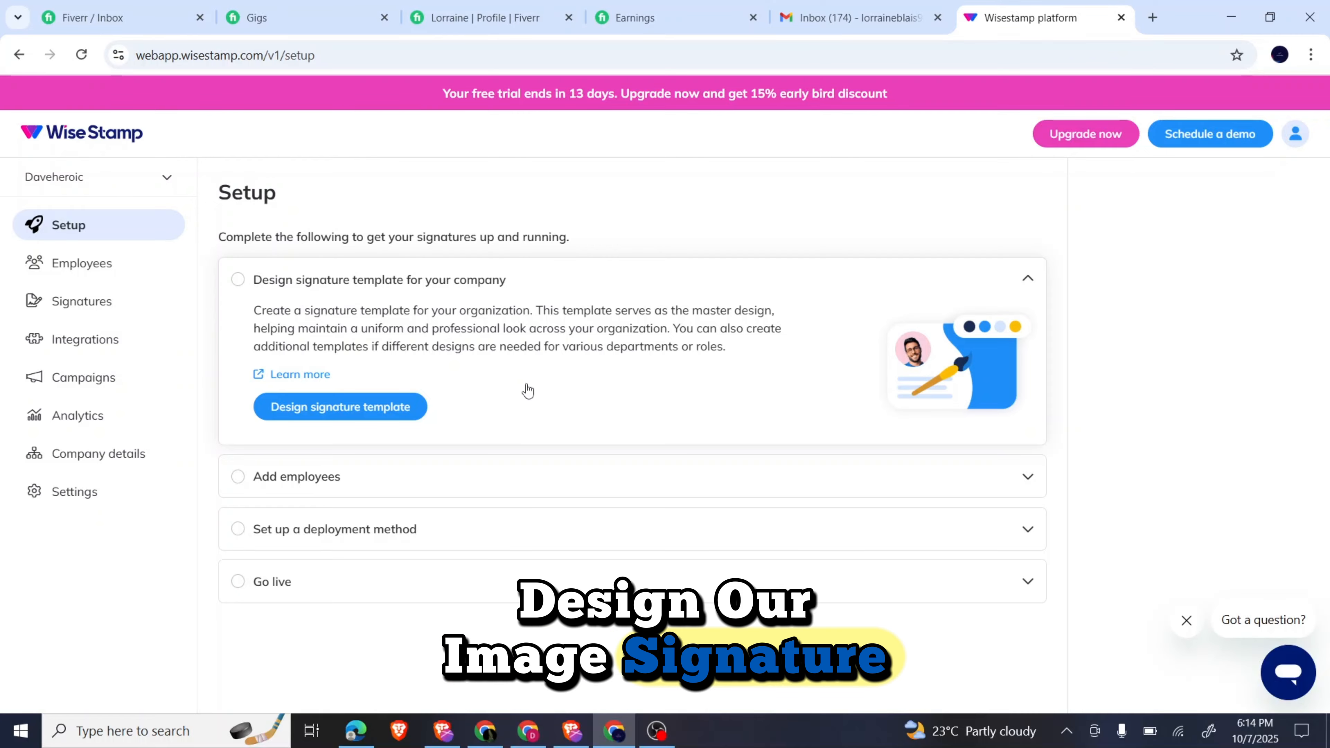
pyautogui.click(350, 411)
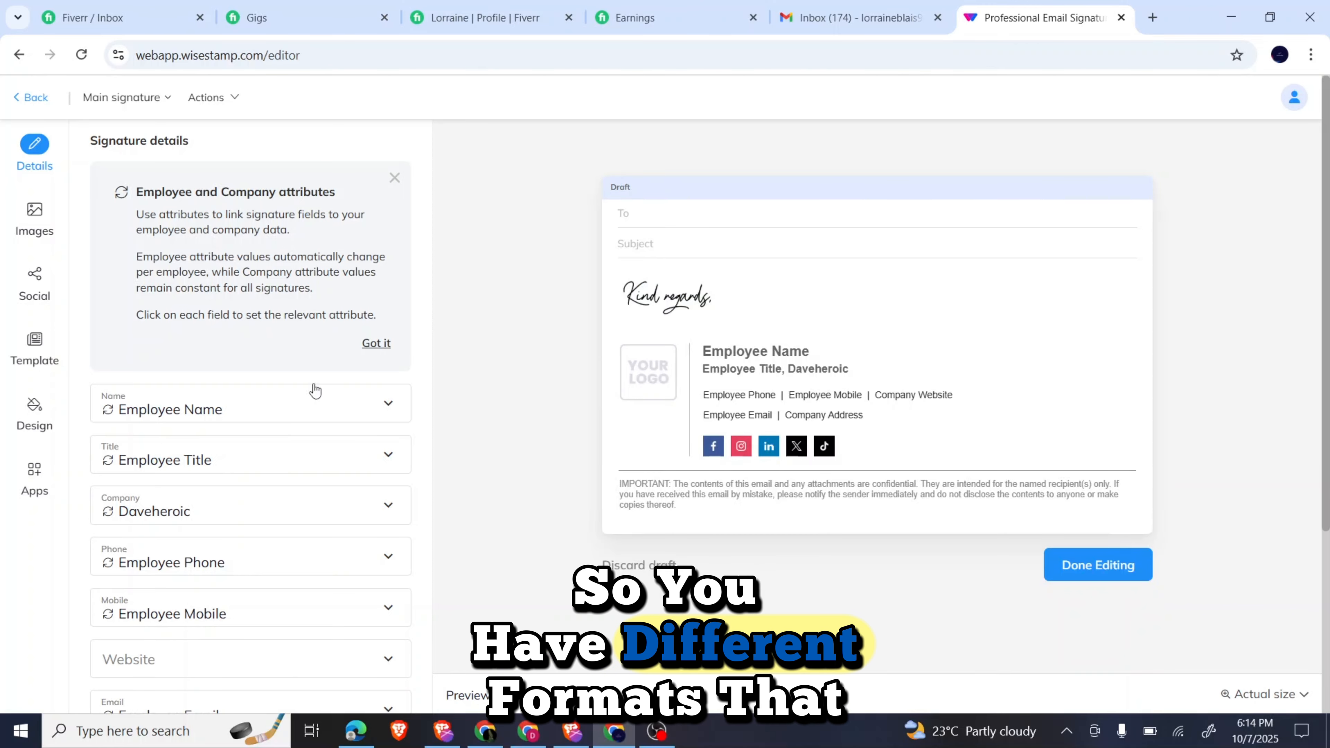
# Browse the signature templates, trying the Horizontal, Wide and Compact layouts.
pyautogui.click(35, 345)
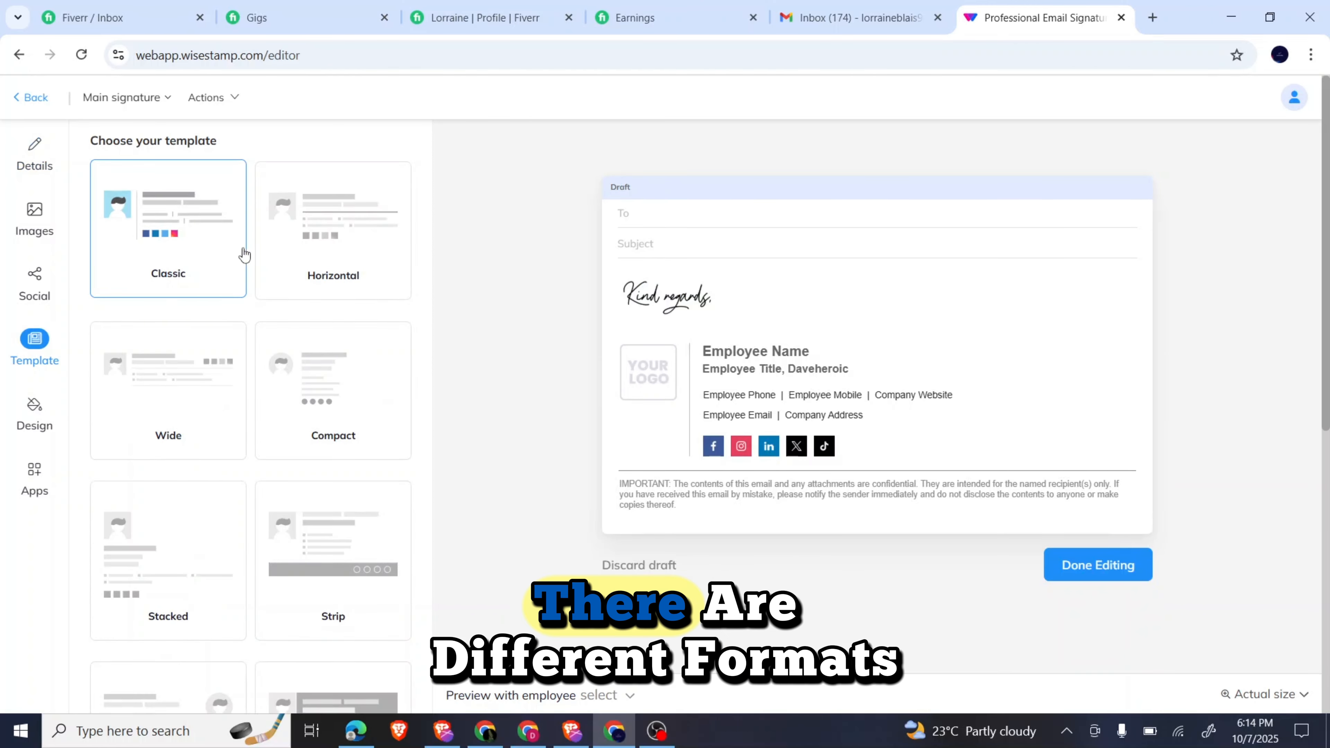
pyautogui.click(304, 264)
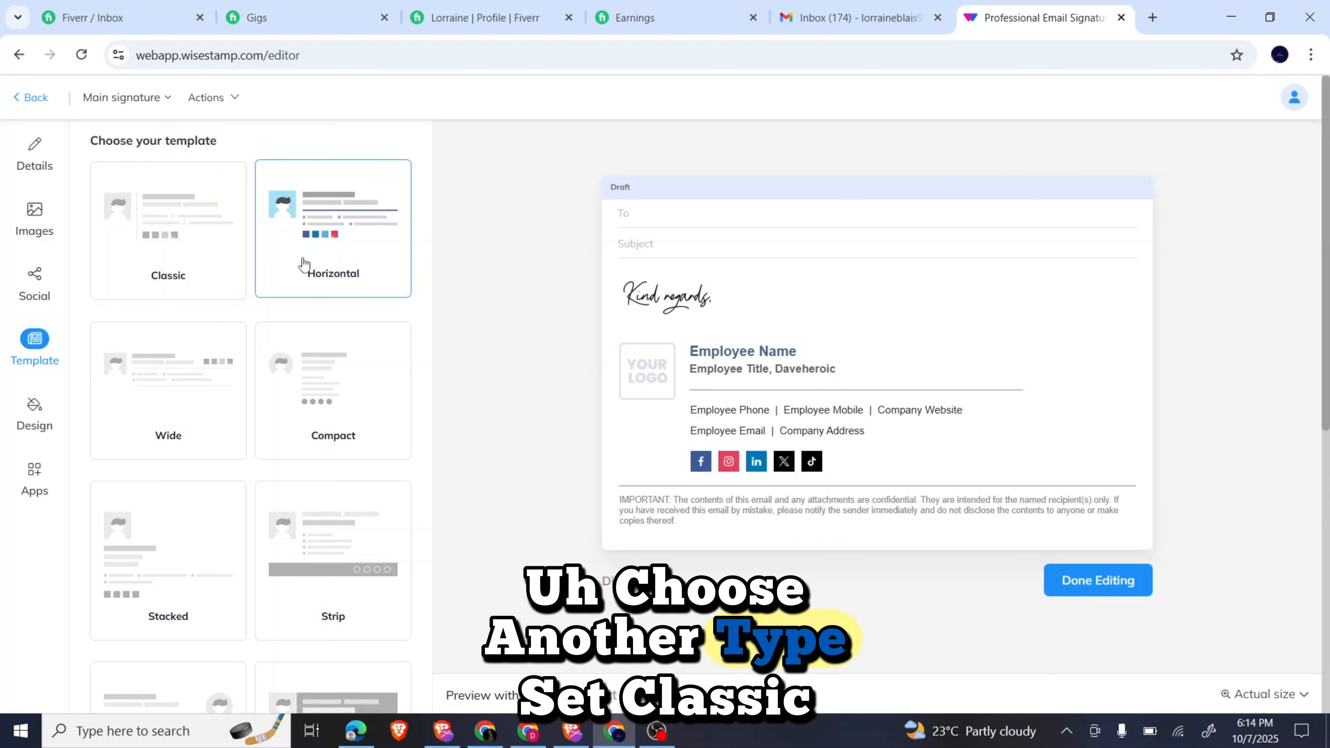
pyautogui.click(208, 267)
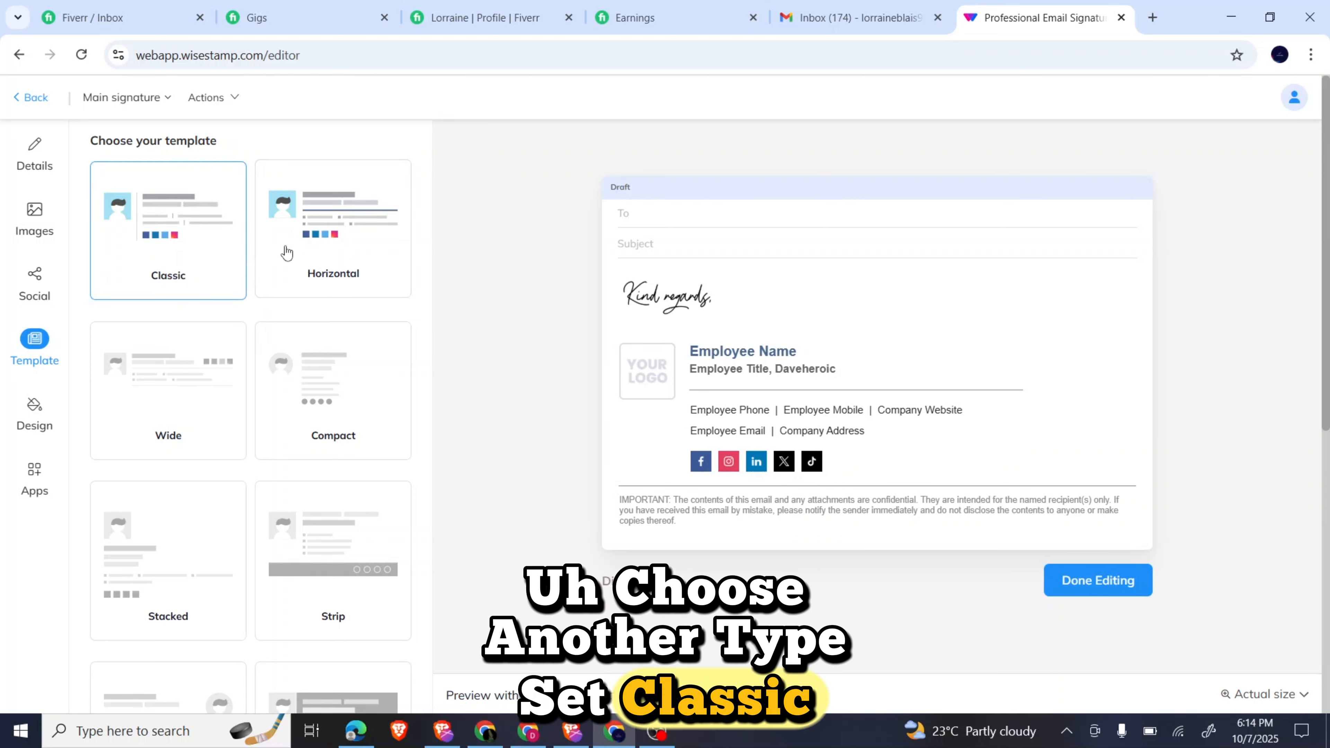
pyautogui.click(351, 252)
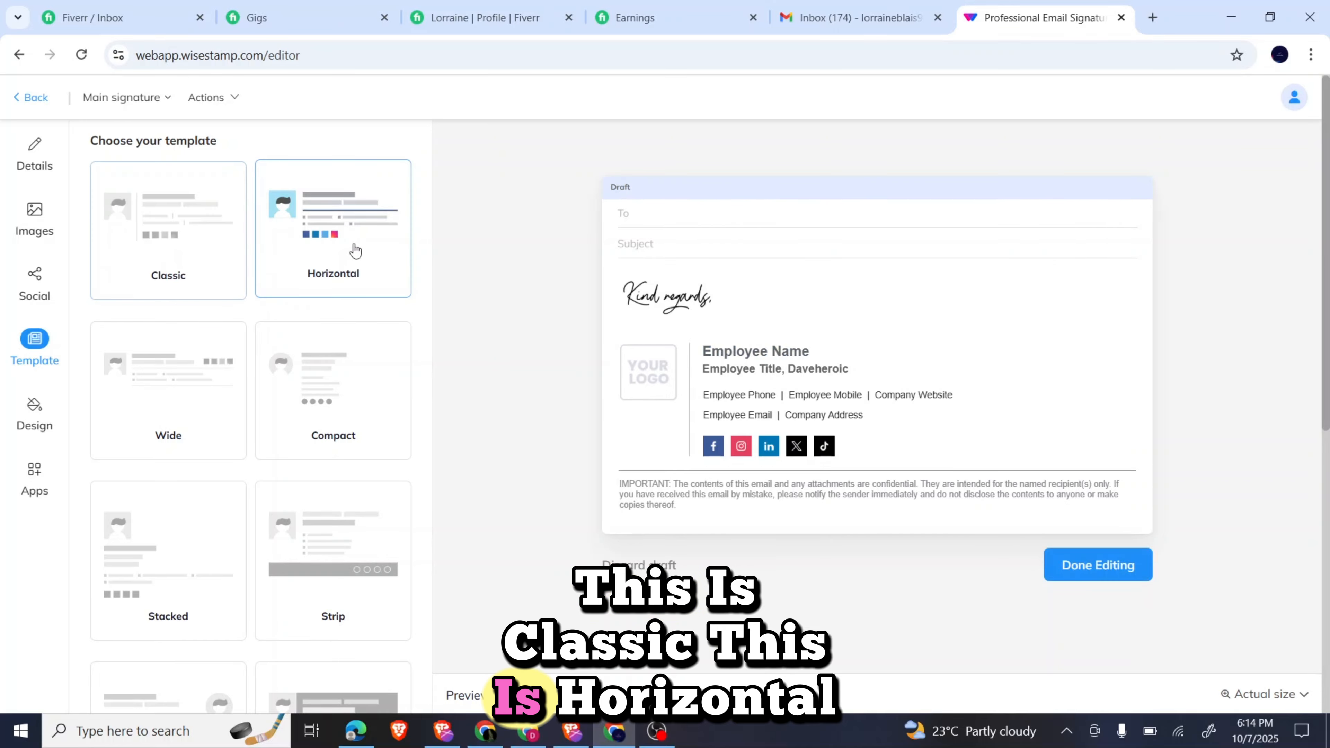
pyautogui.click(200, 425)
pyautogui.click(310, 433)
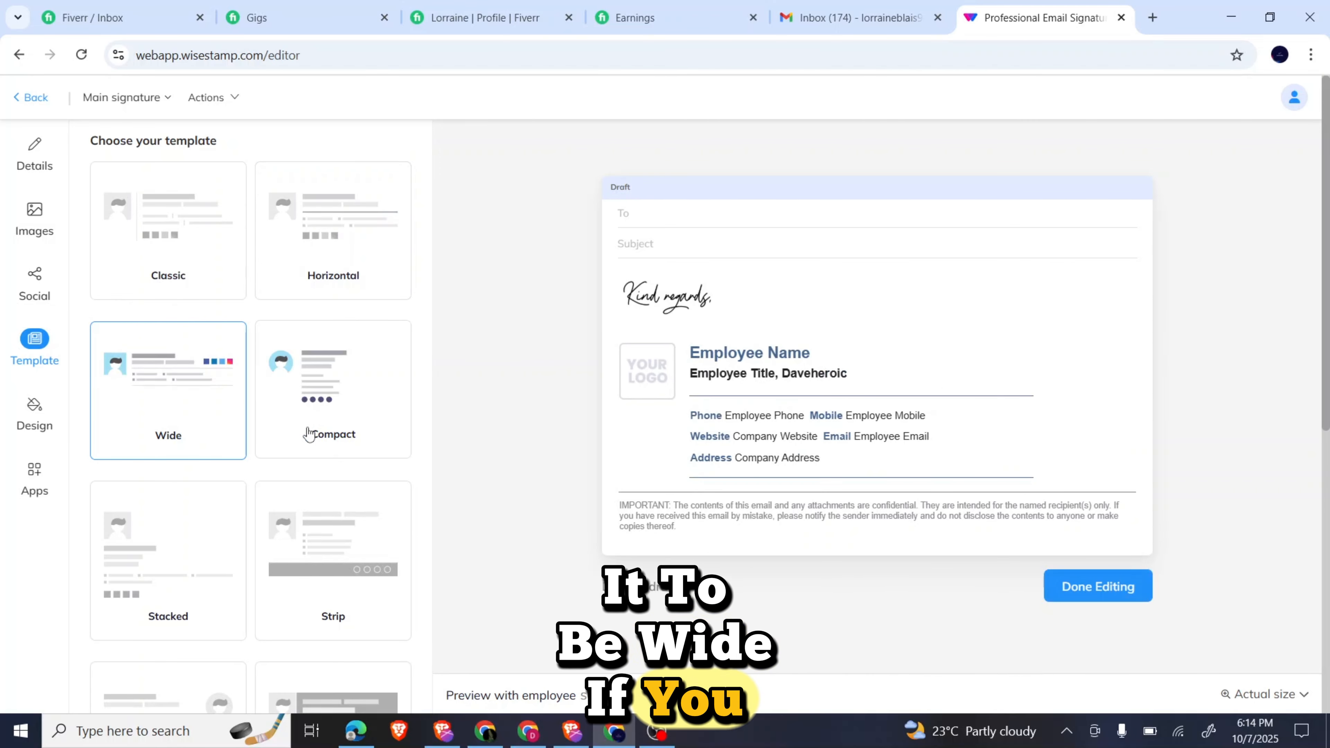
pyautogui.scroll(-2, 308, 434)
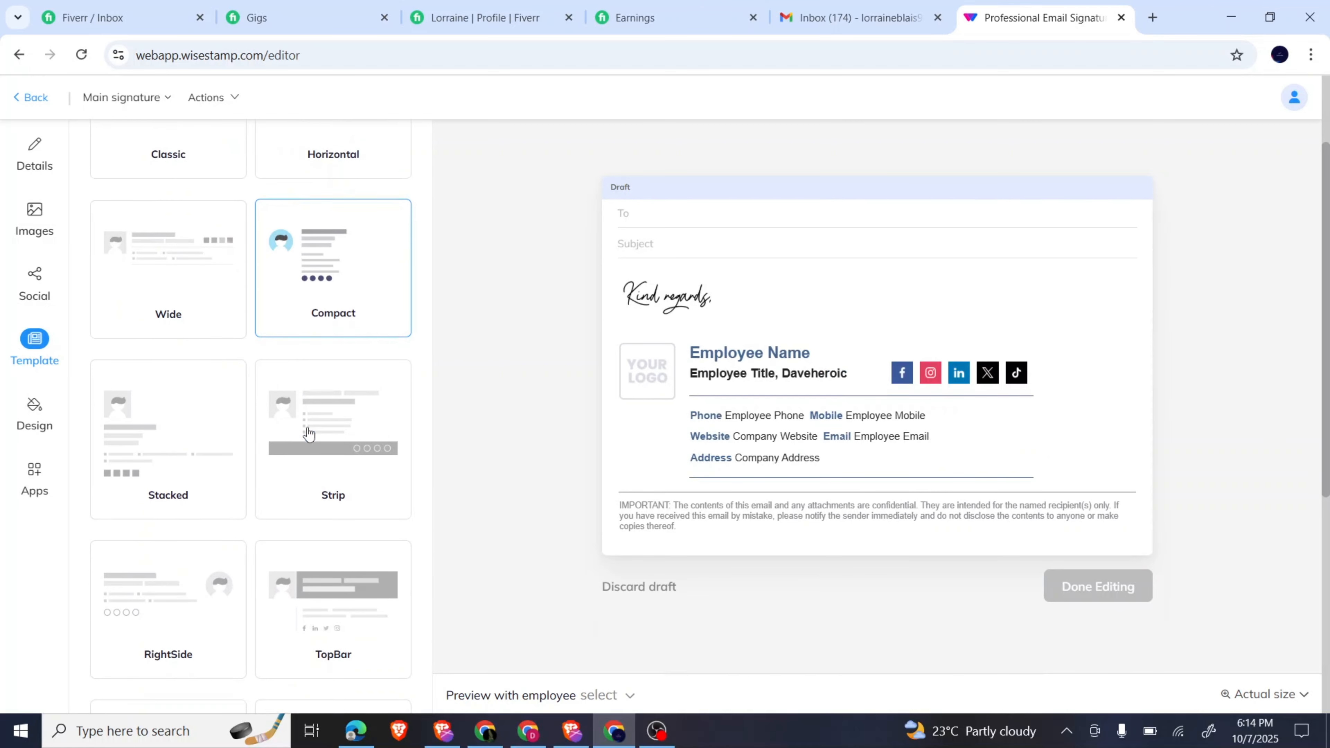
# Try the Stacked and Strip layouts, then settle on the Classic template.
pyautogui.click(162, 439)
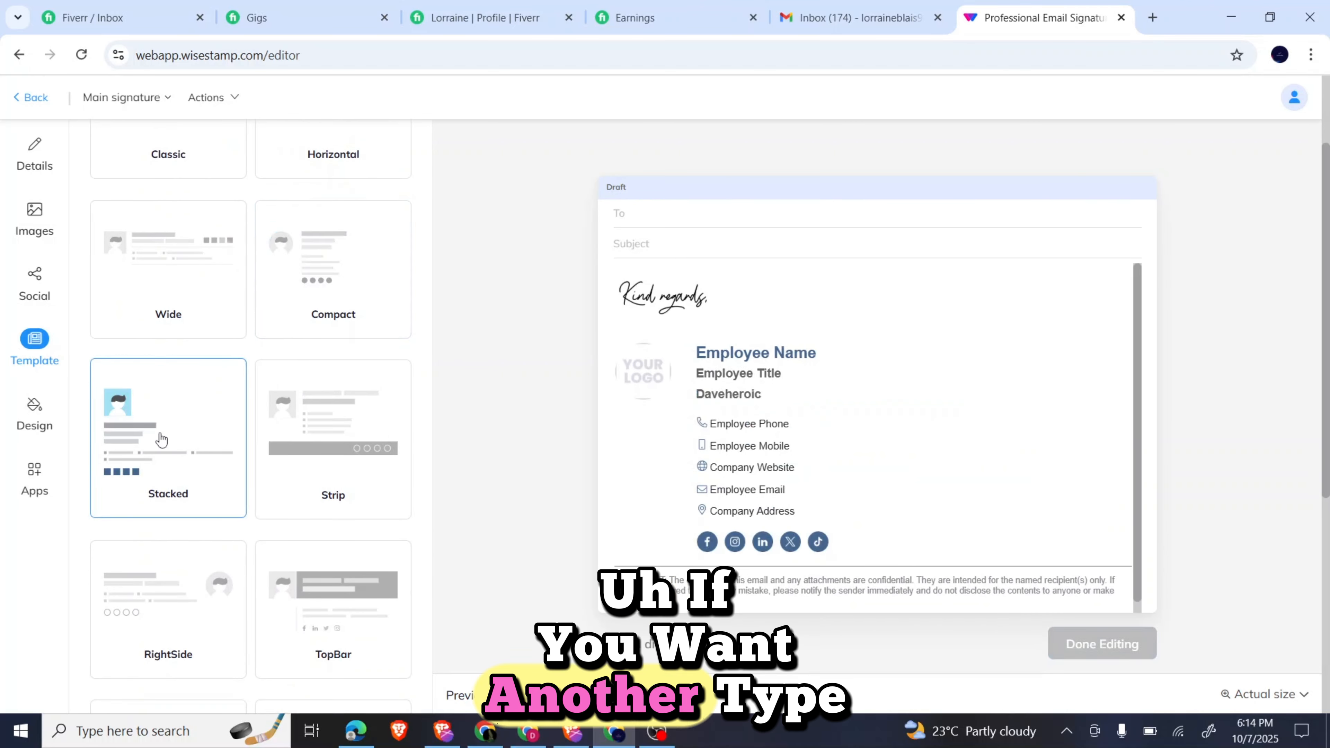
pyautogui.click(306, 448)
pyautogui.scroll(-1, 306, 446)
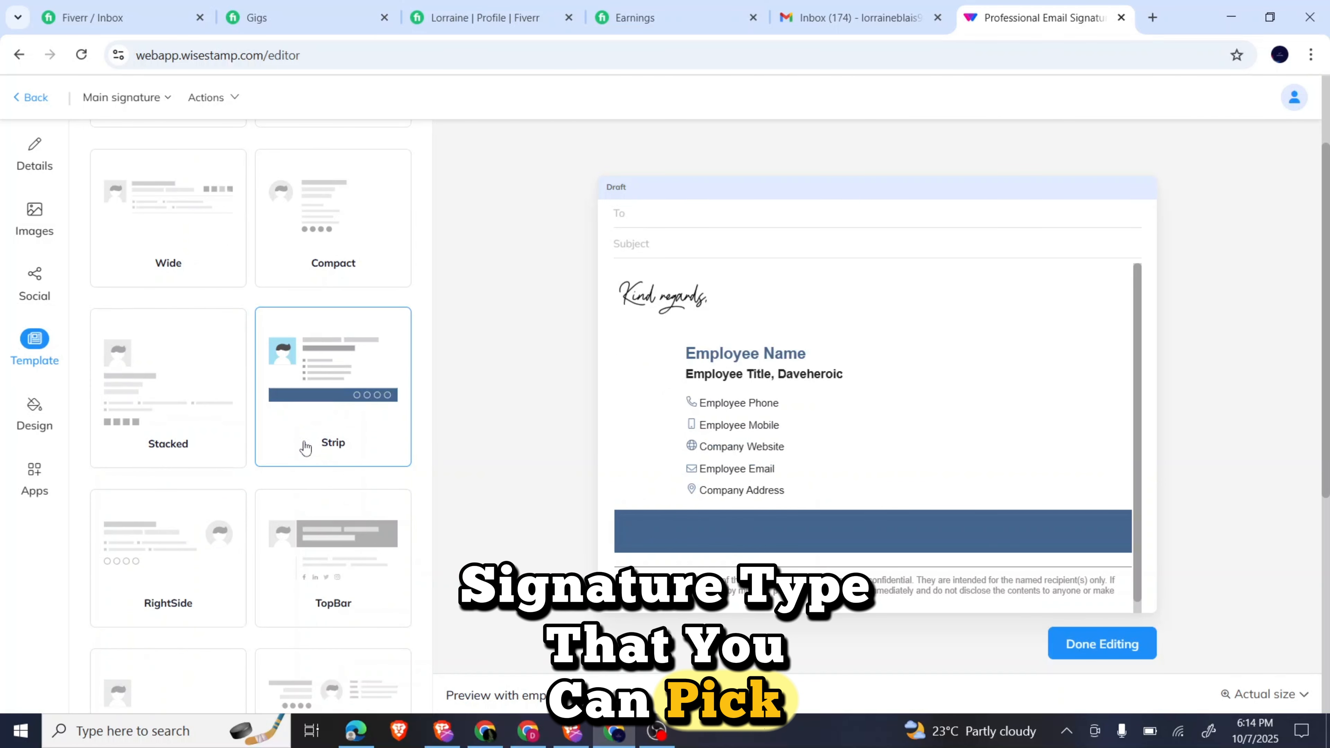
pyautogui.scroll(-5, 256, 470)
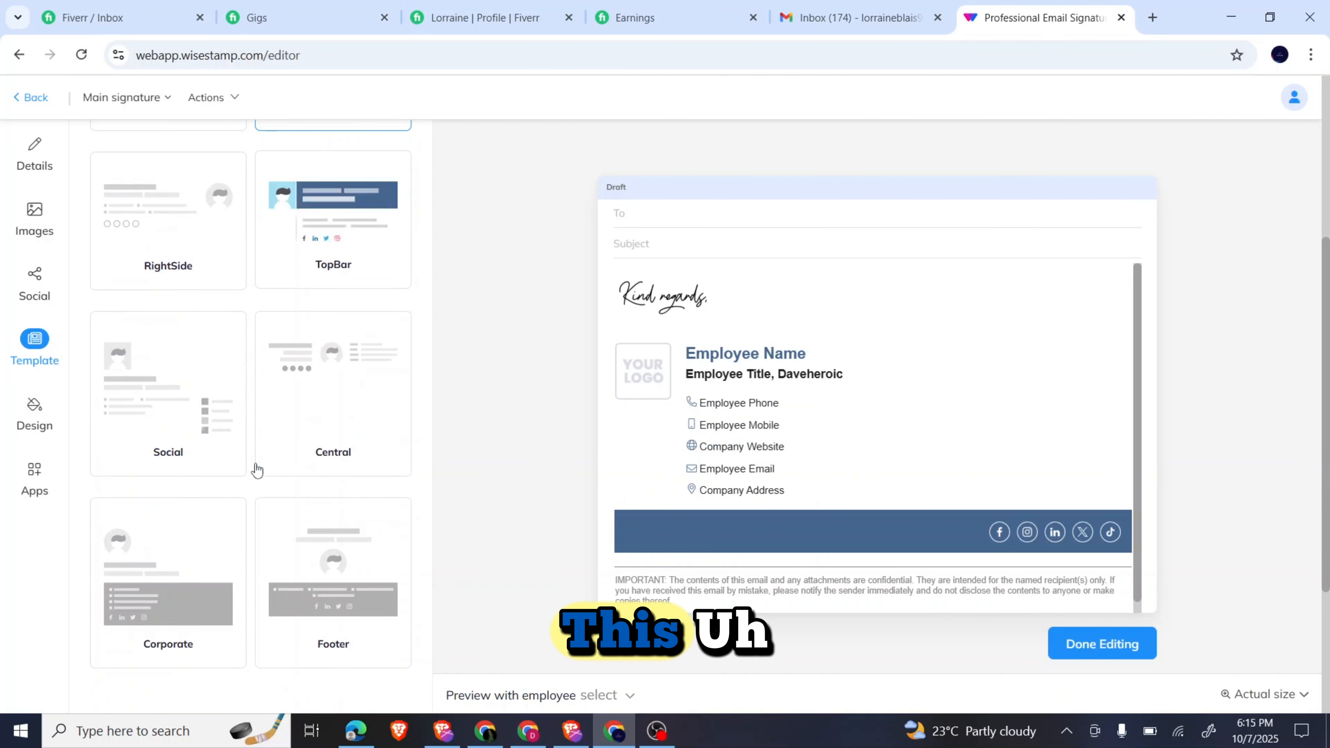
pyautogui.scroll(6, 256, 469)
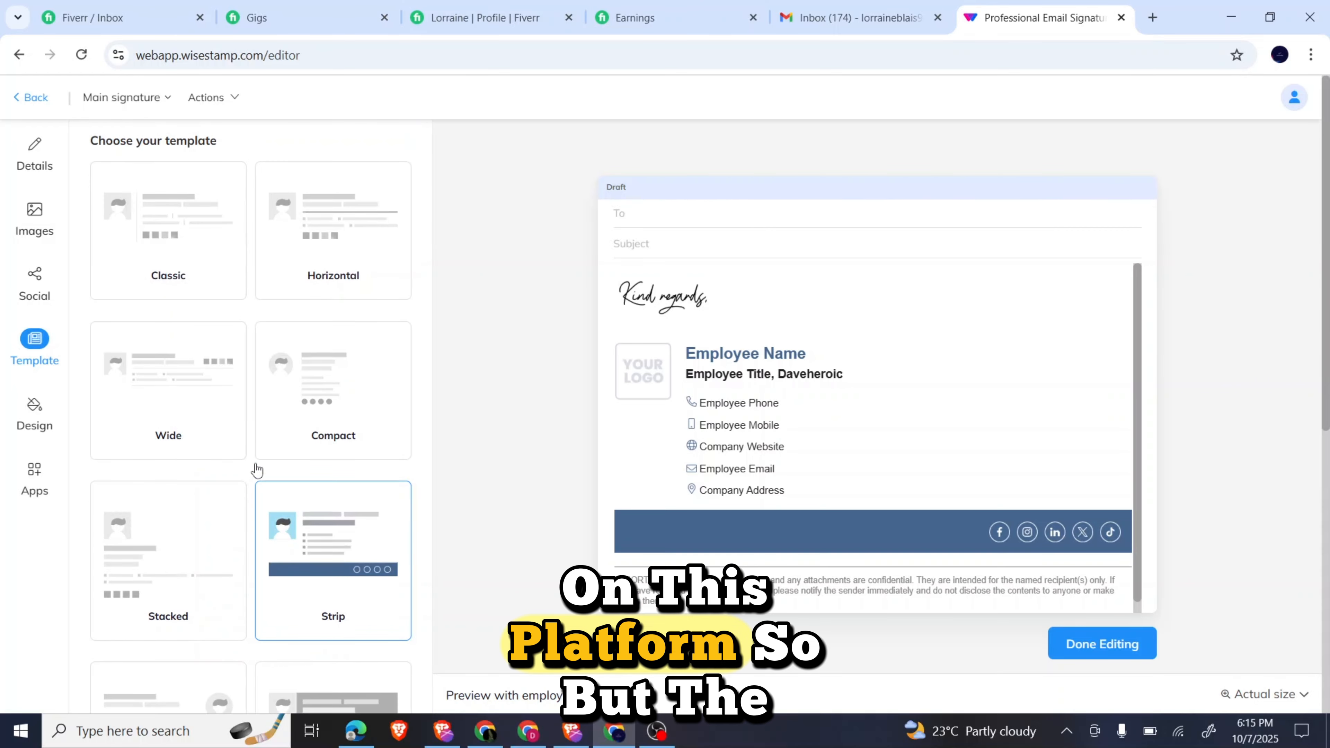
pyautogui.click(153, 264)
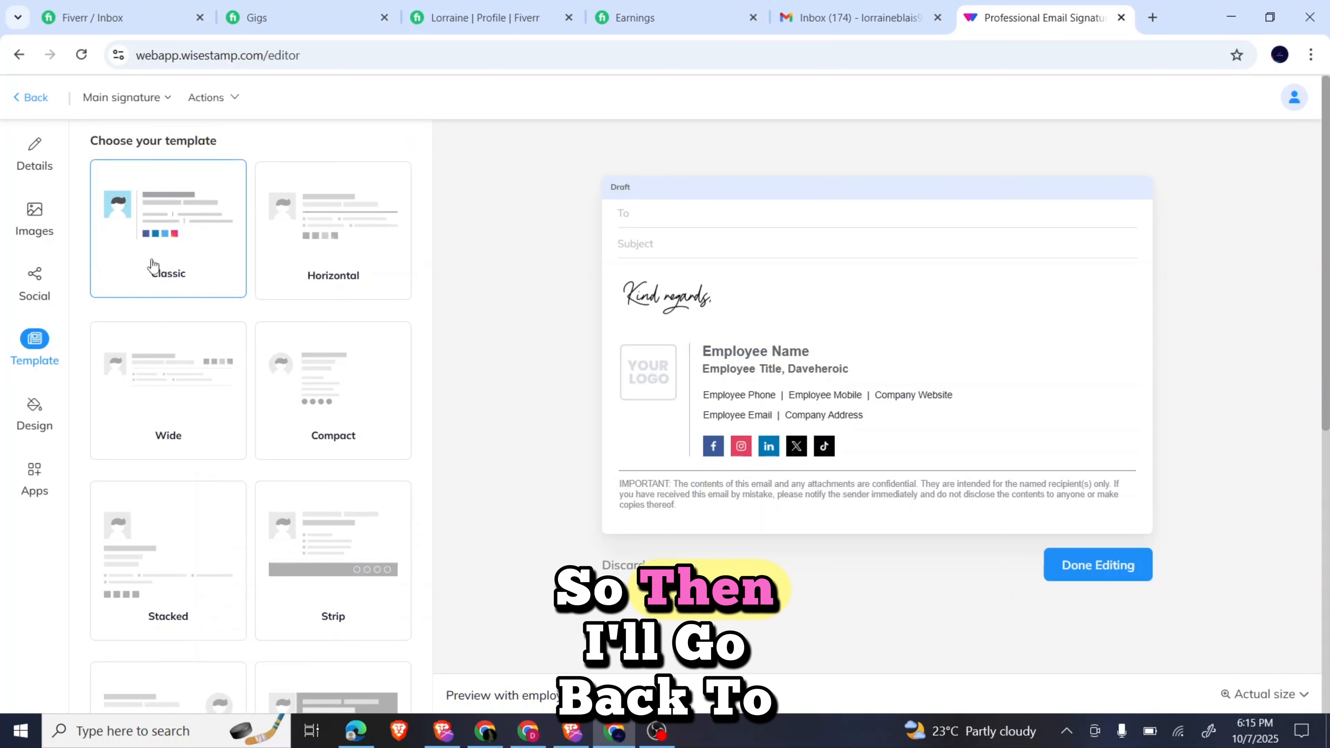
# In Details, switch the Name field to free text with the value DAVEHEROIC.
pyautogui.click(35, 162)
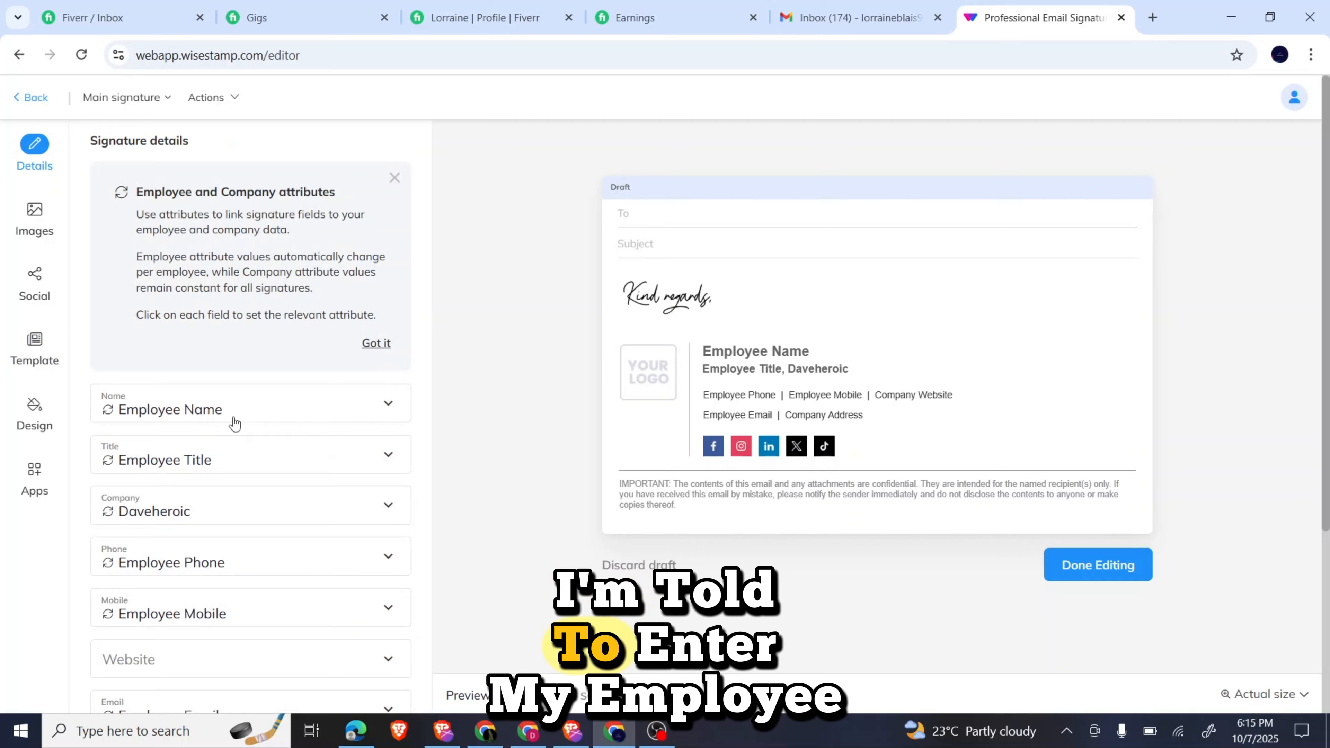
pyautogui.click(214, 420)
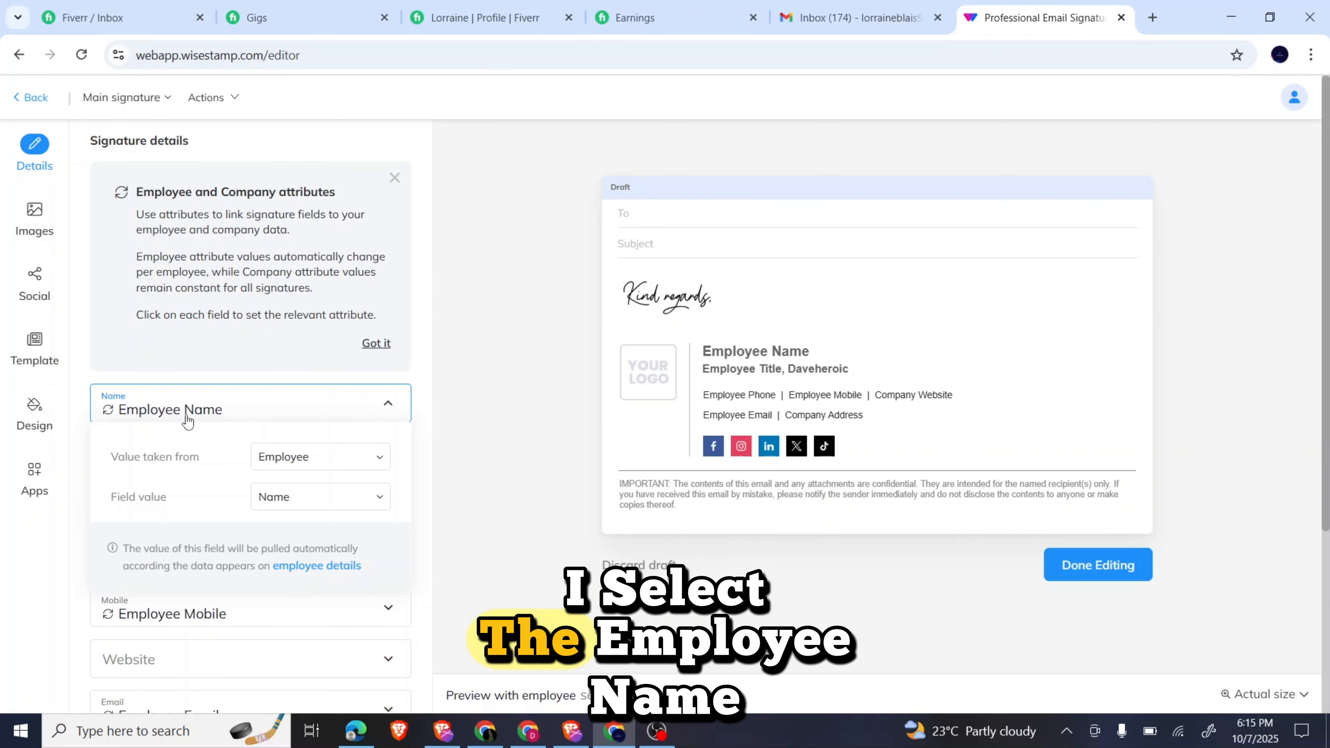
pyautogui.click(282, 462)
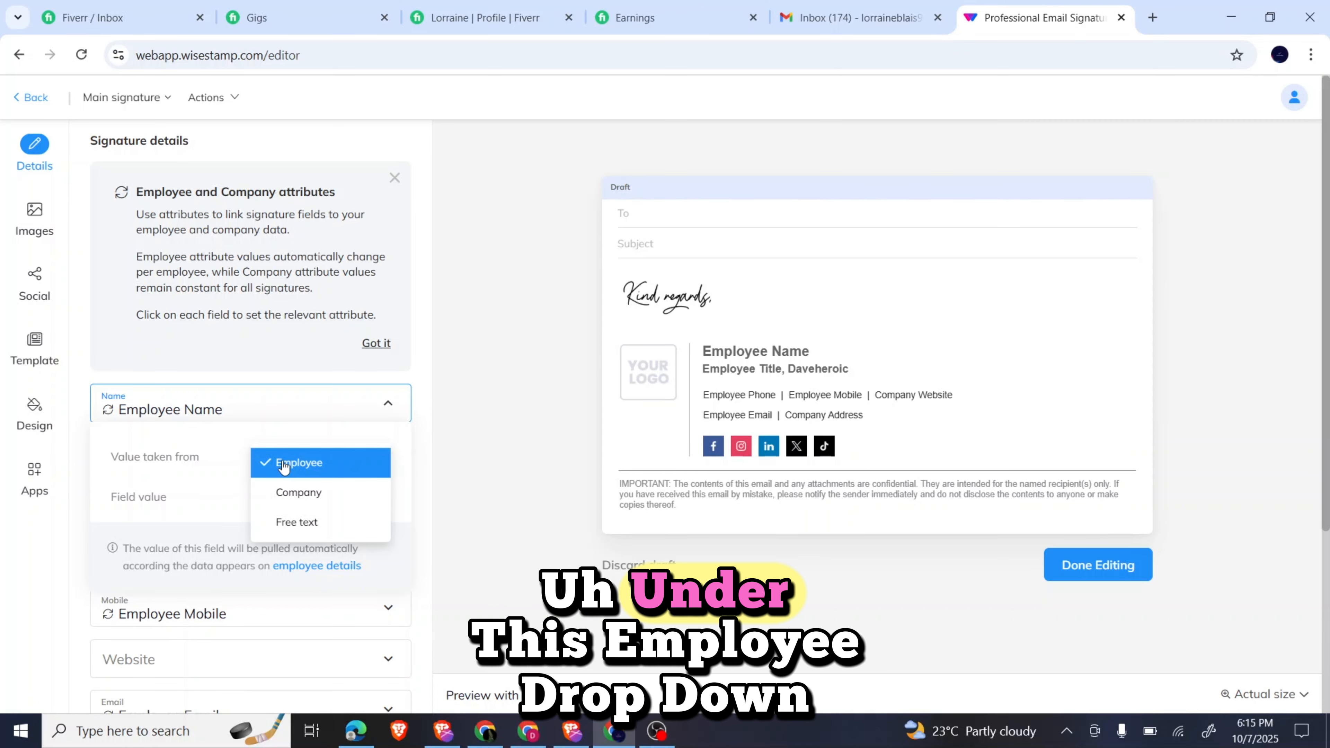
pyautogui.click(299, 523)
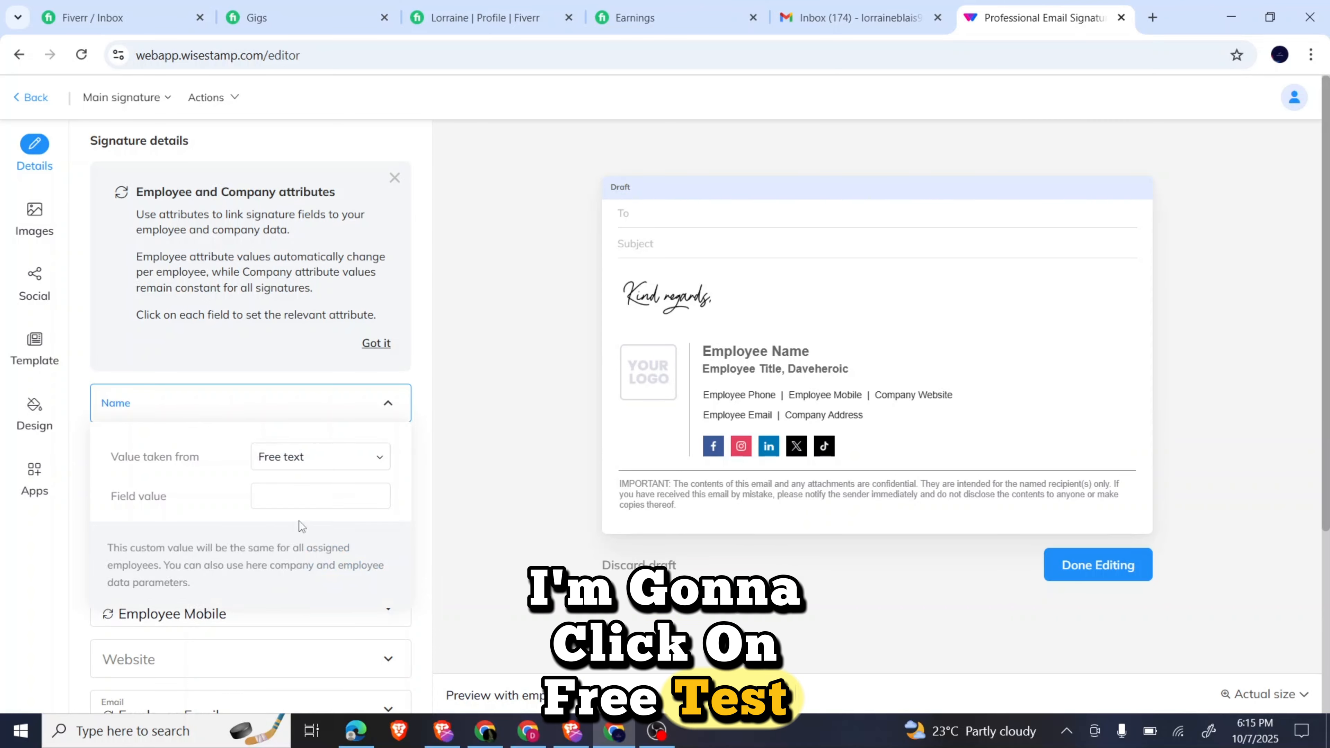
pyautogui.click(304, 497)
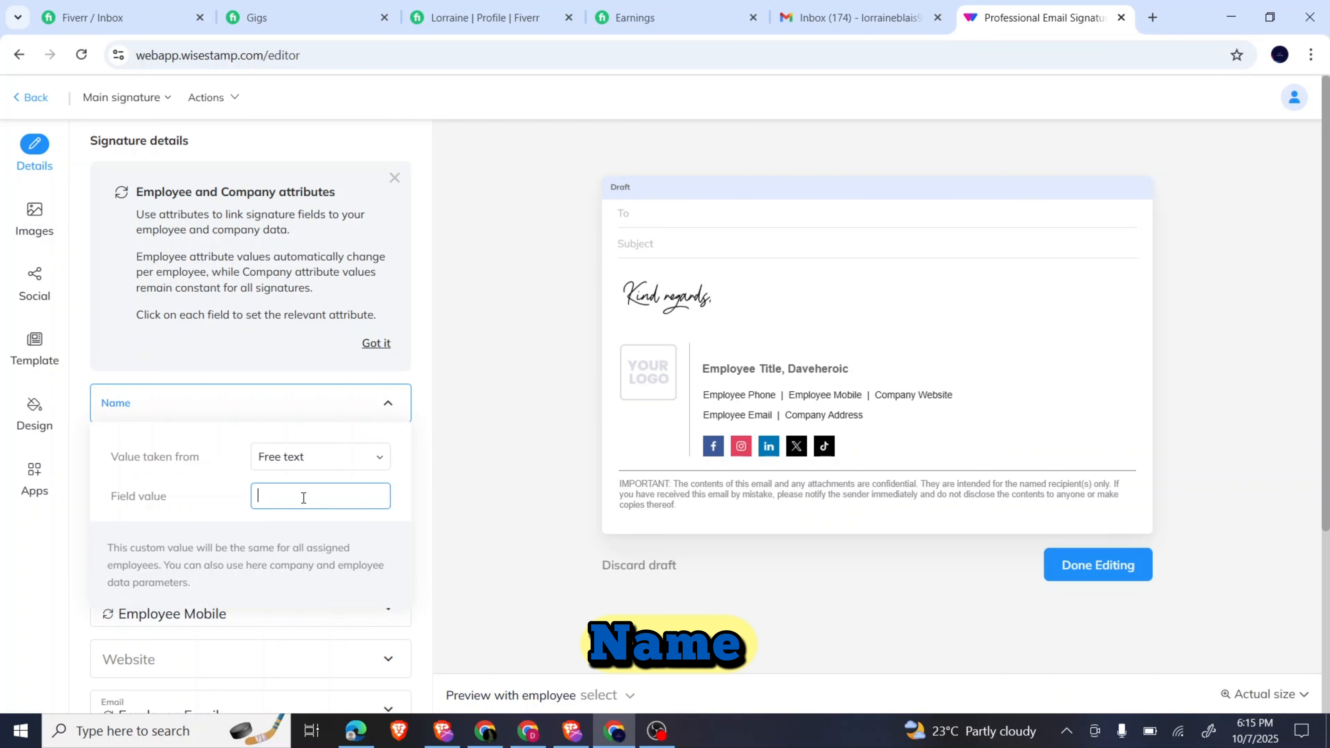
pyautogui.write('DAVE')
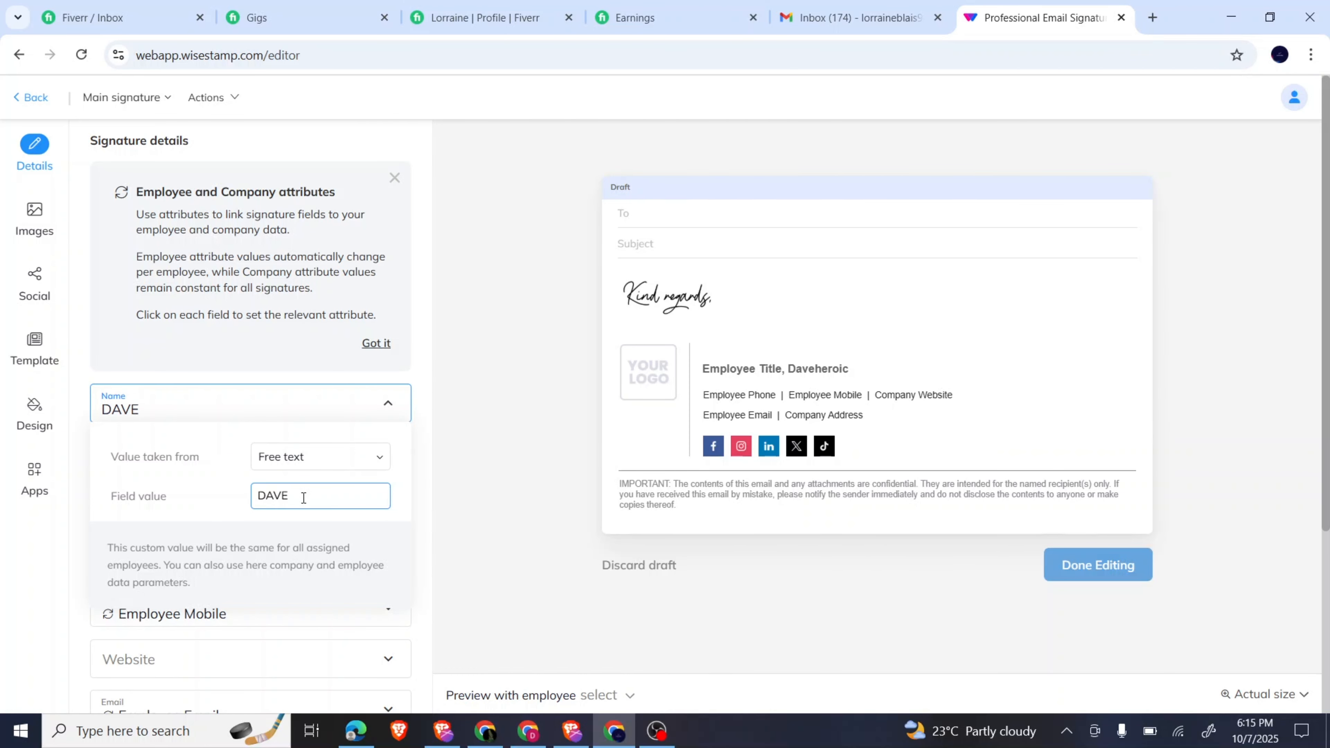
pyautogui.write('HEROIC')
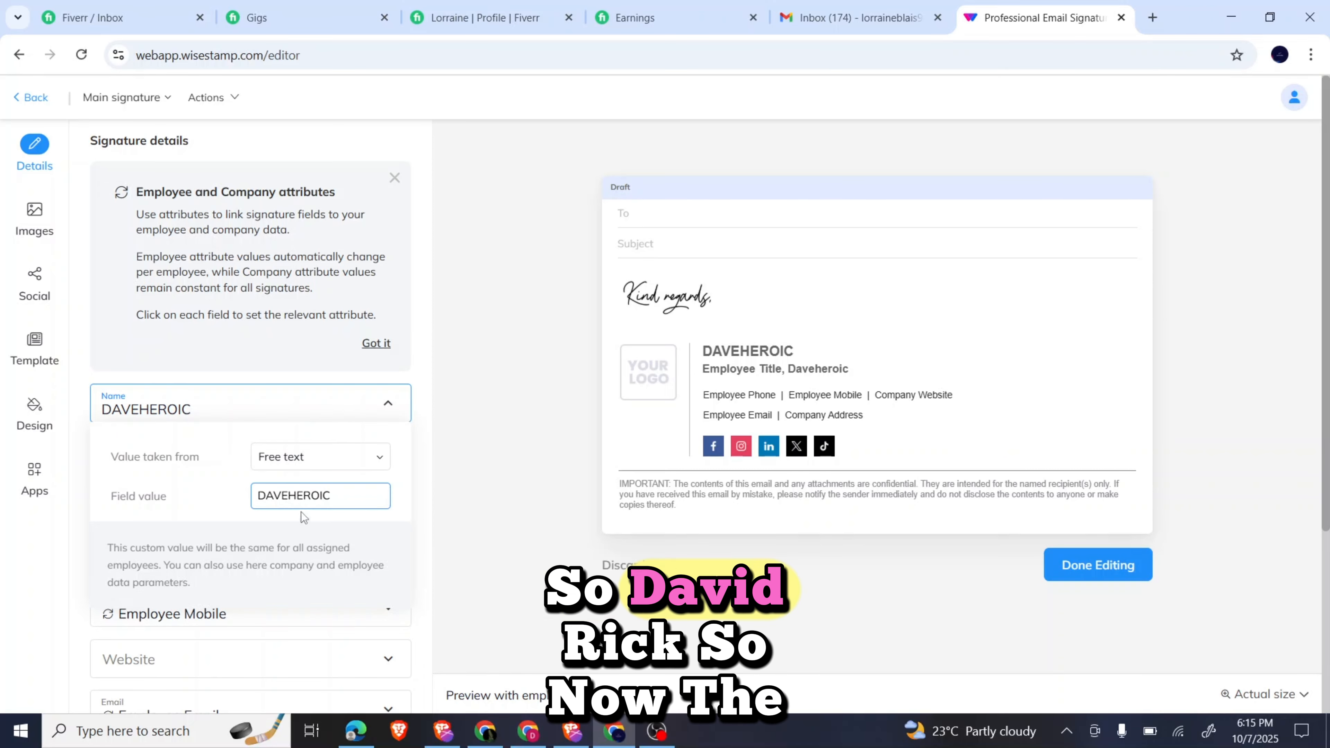
pyautogui.scroll(-3, 299, 519)
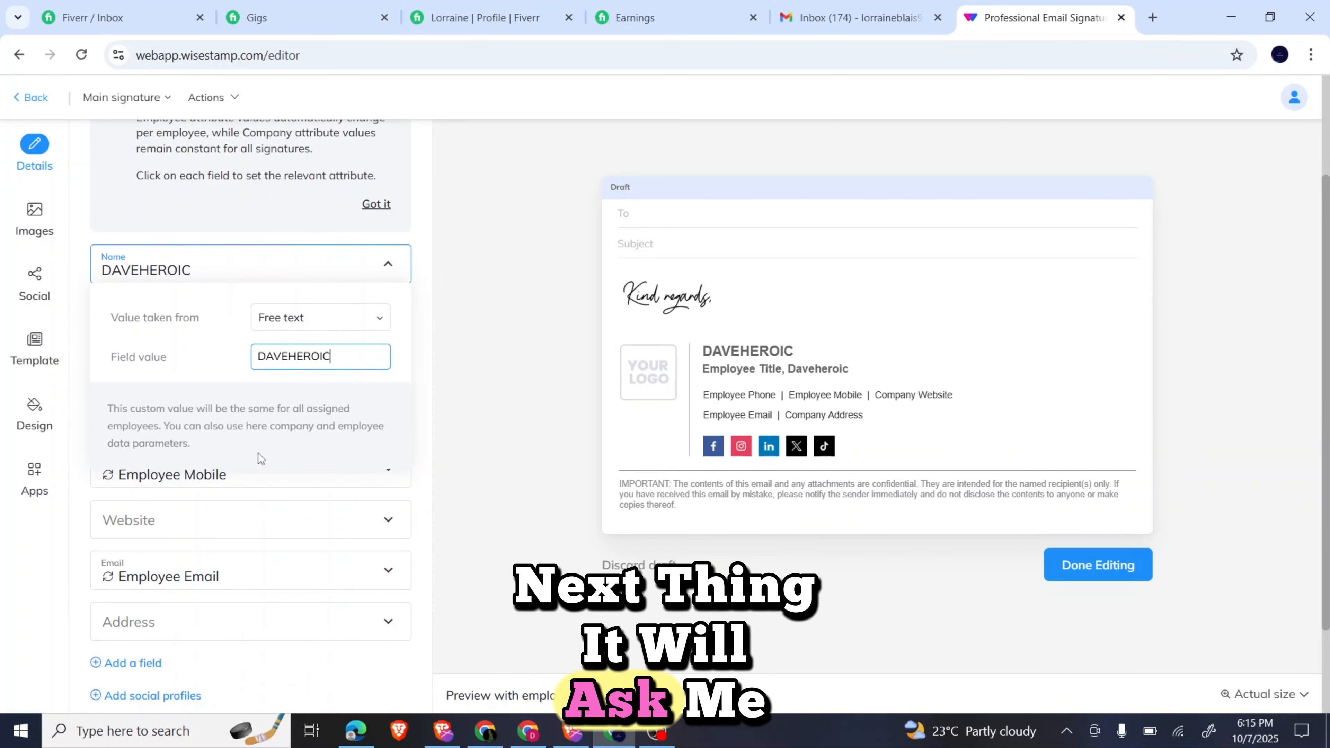
# Switch the Title field to free text and enter Youtuber.
pyautogui.click(373, 262)
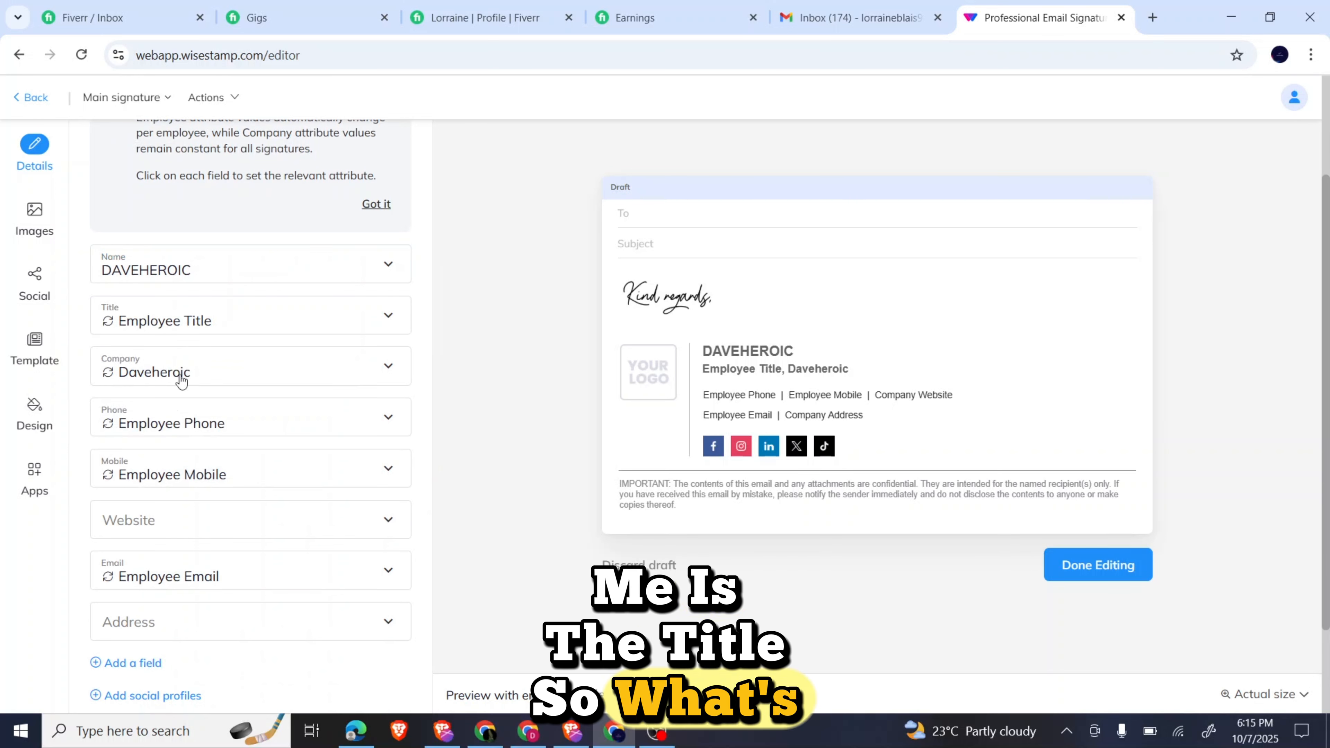
pyautogui.click(244, 324)
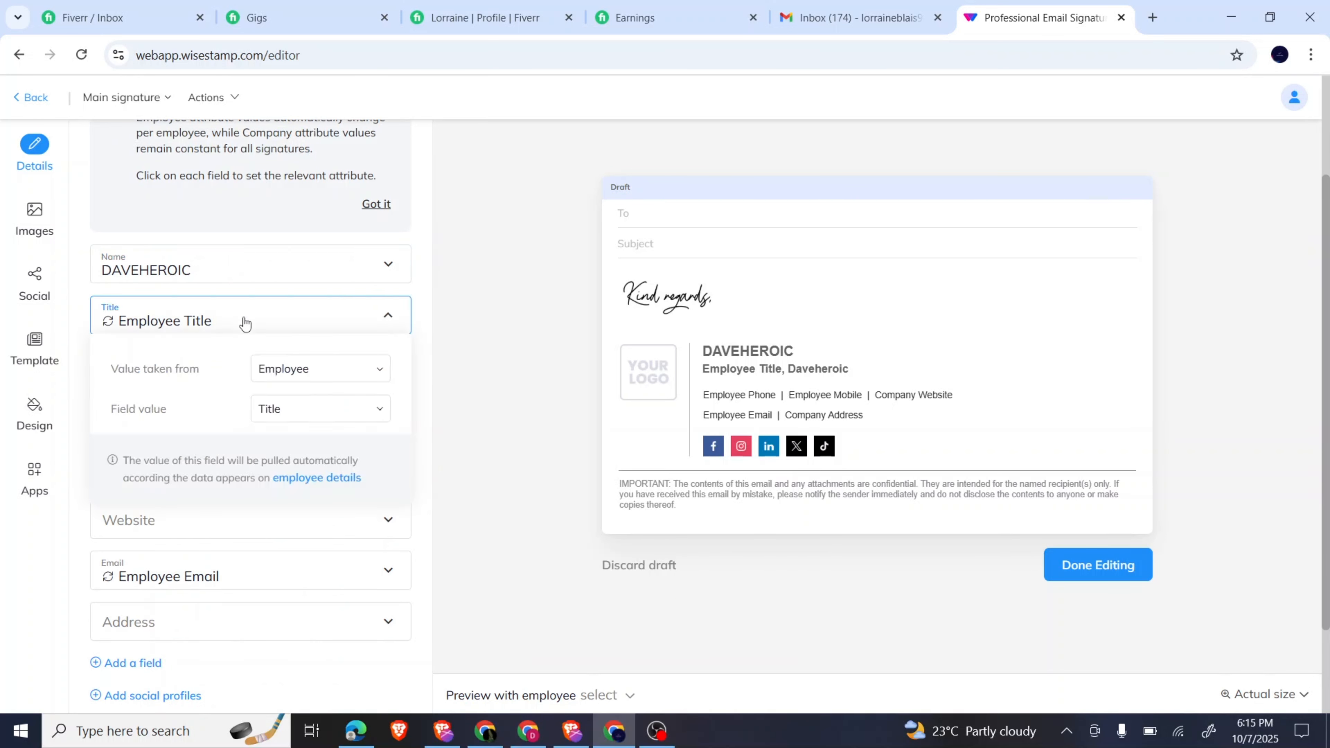
pyautogui.click(290, 385)
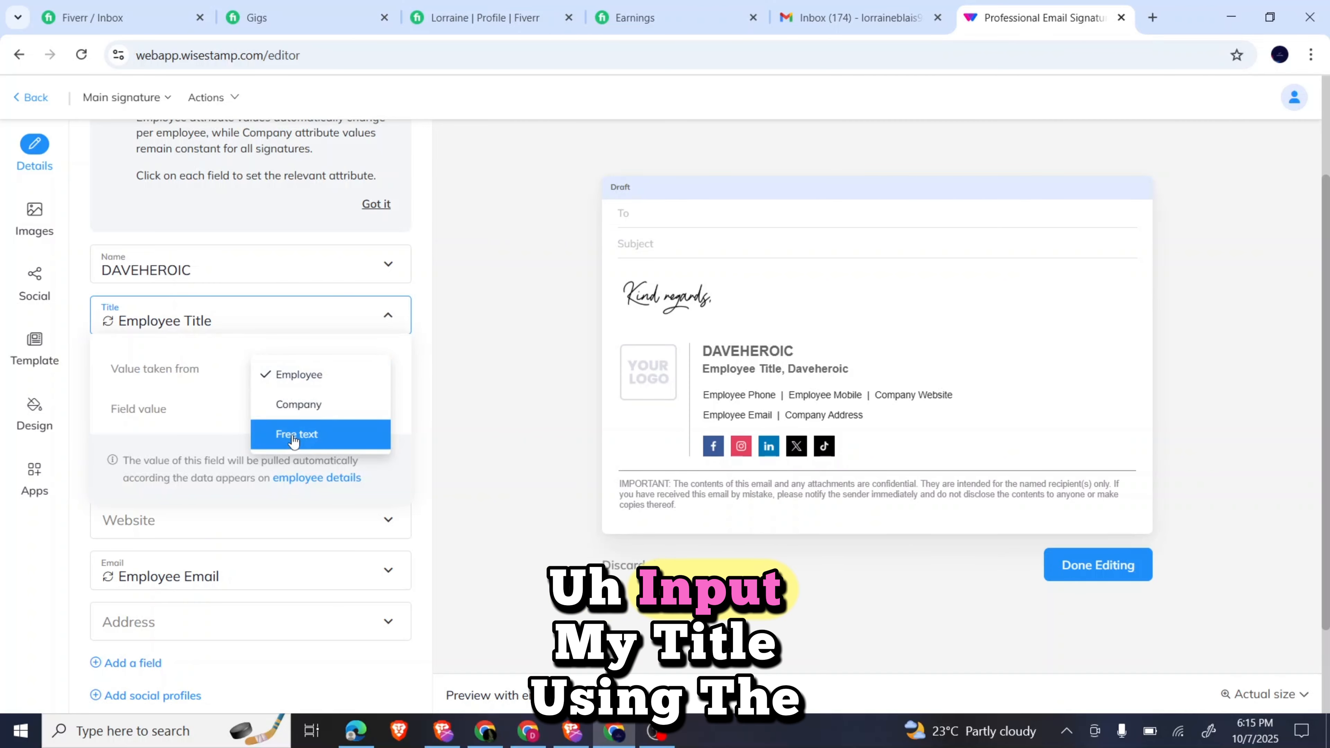
pyautogui.click(316, 429)
pyautogui.click(298, 406)
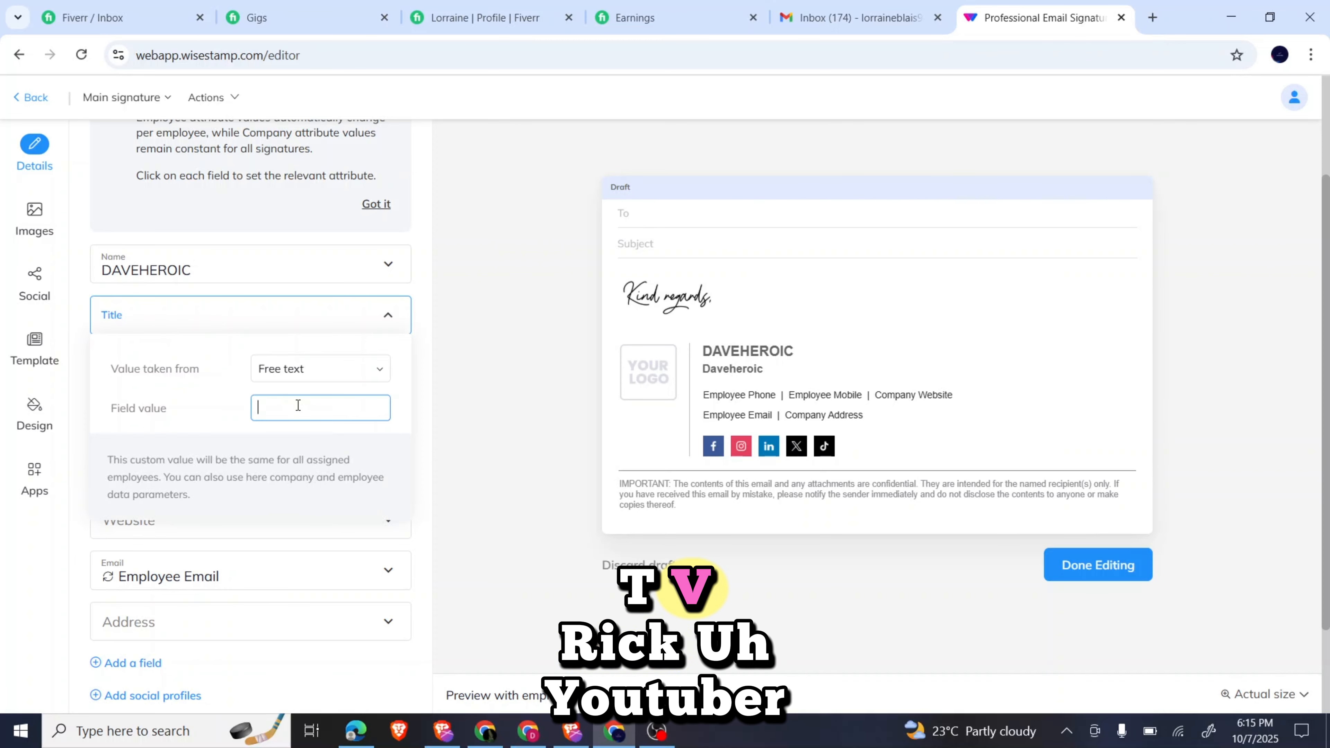
pyautogui.write('Youtube')
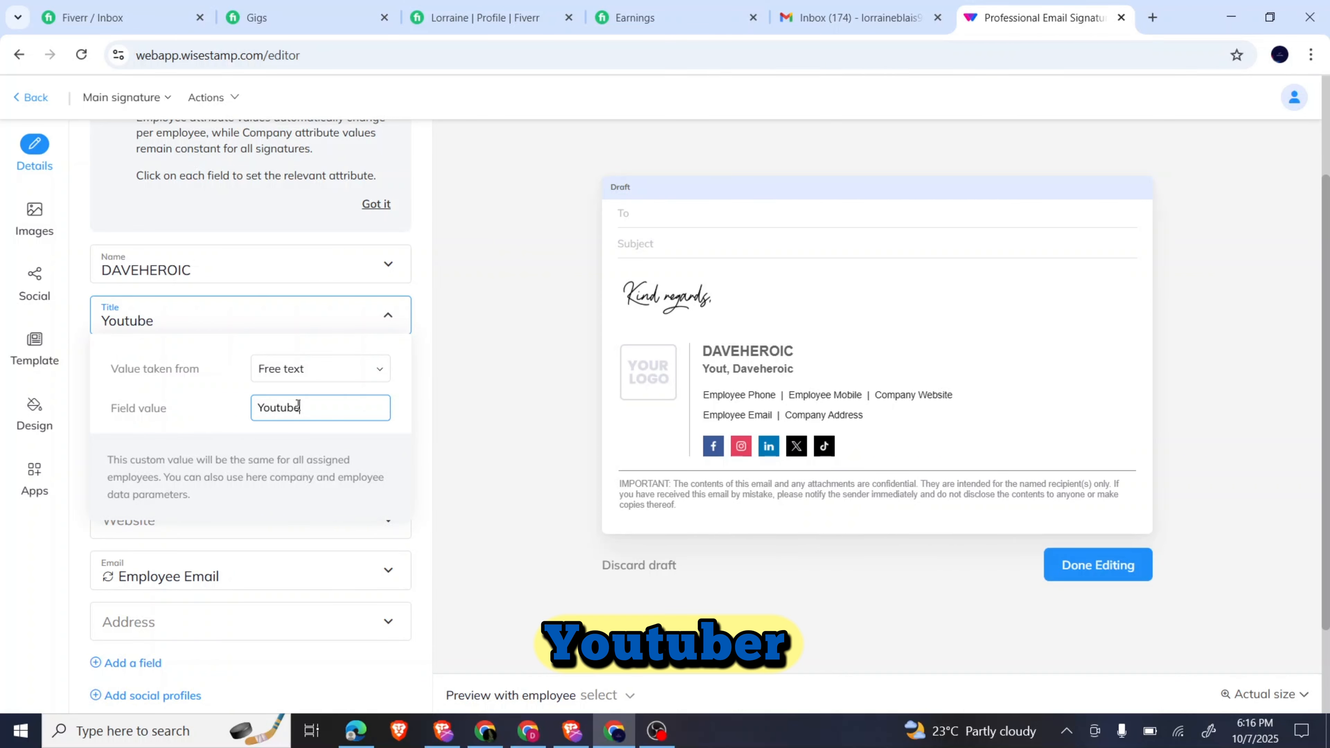
pyautogui.write('r')
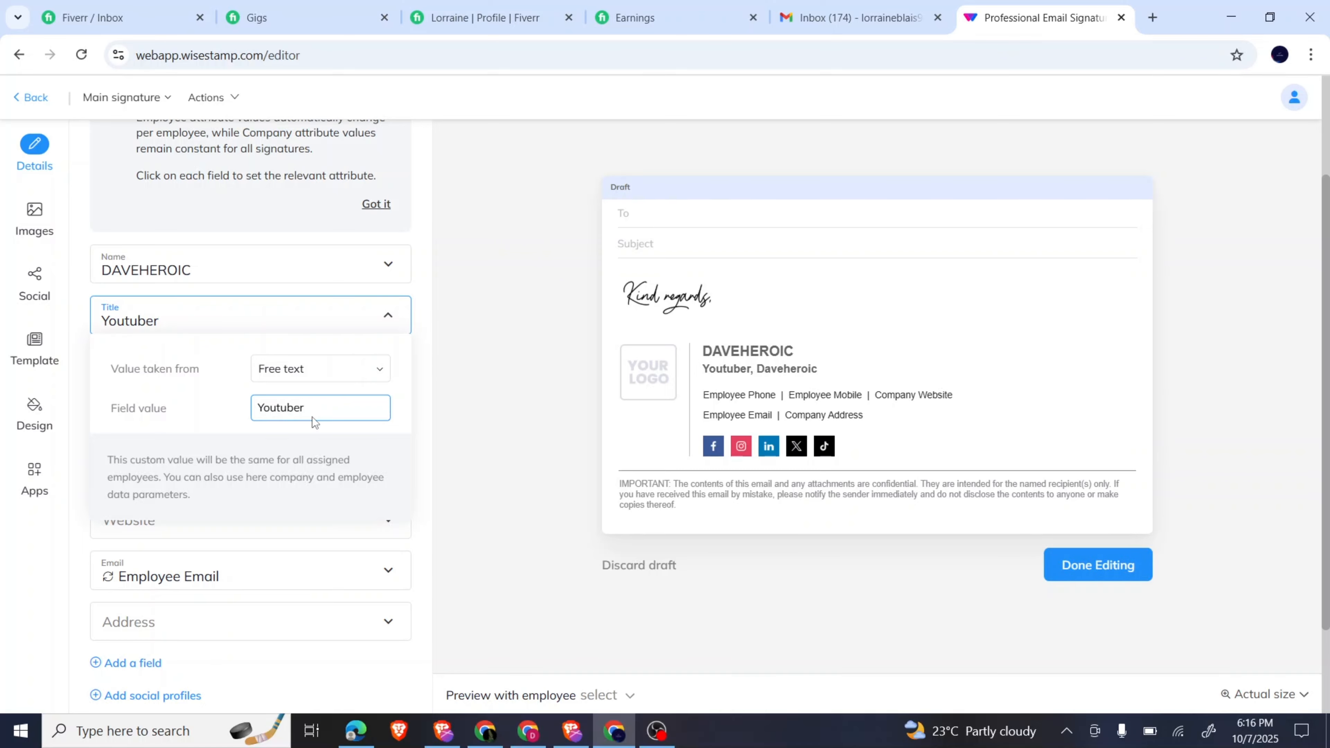
pyautogui.scroll(-1, 311, 417)
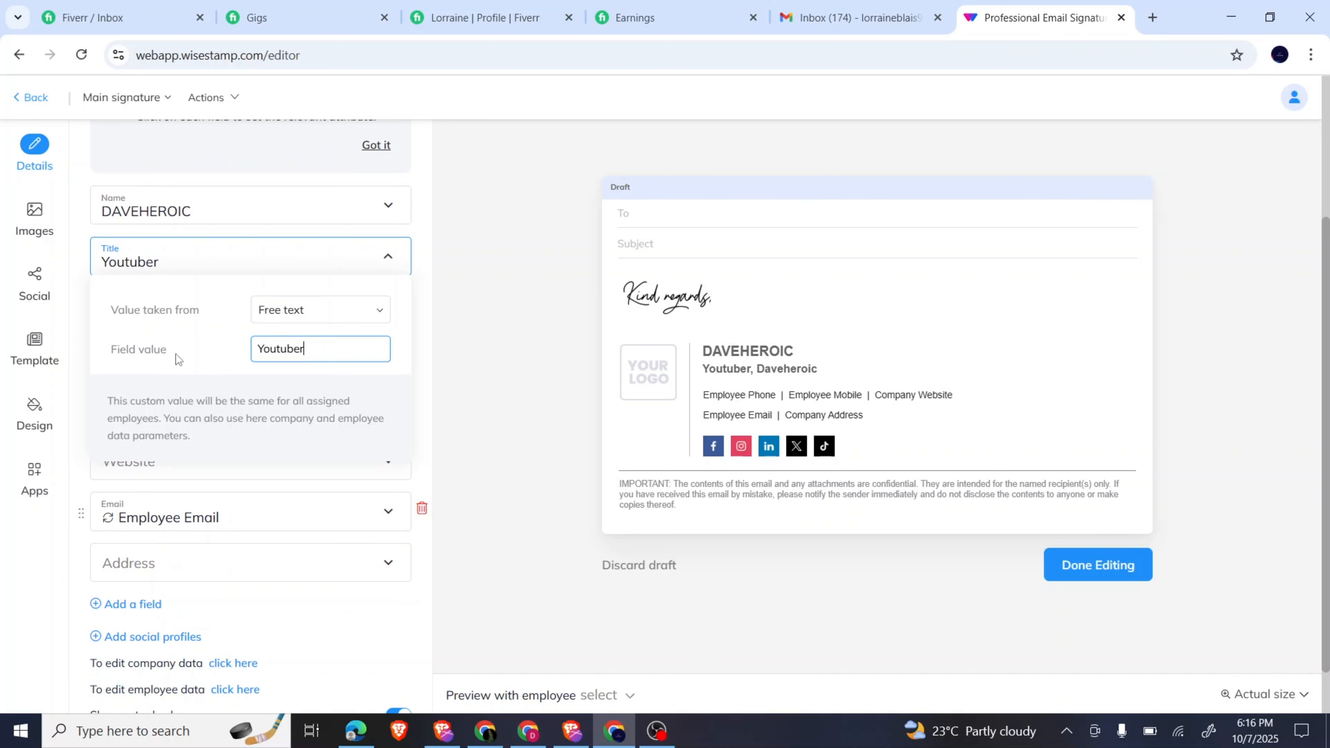
# Switch the Phone field to free text and enter the phone number.
pyautogui.click(177, 252)
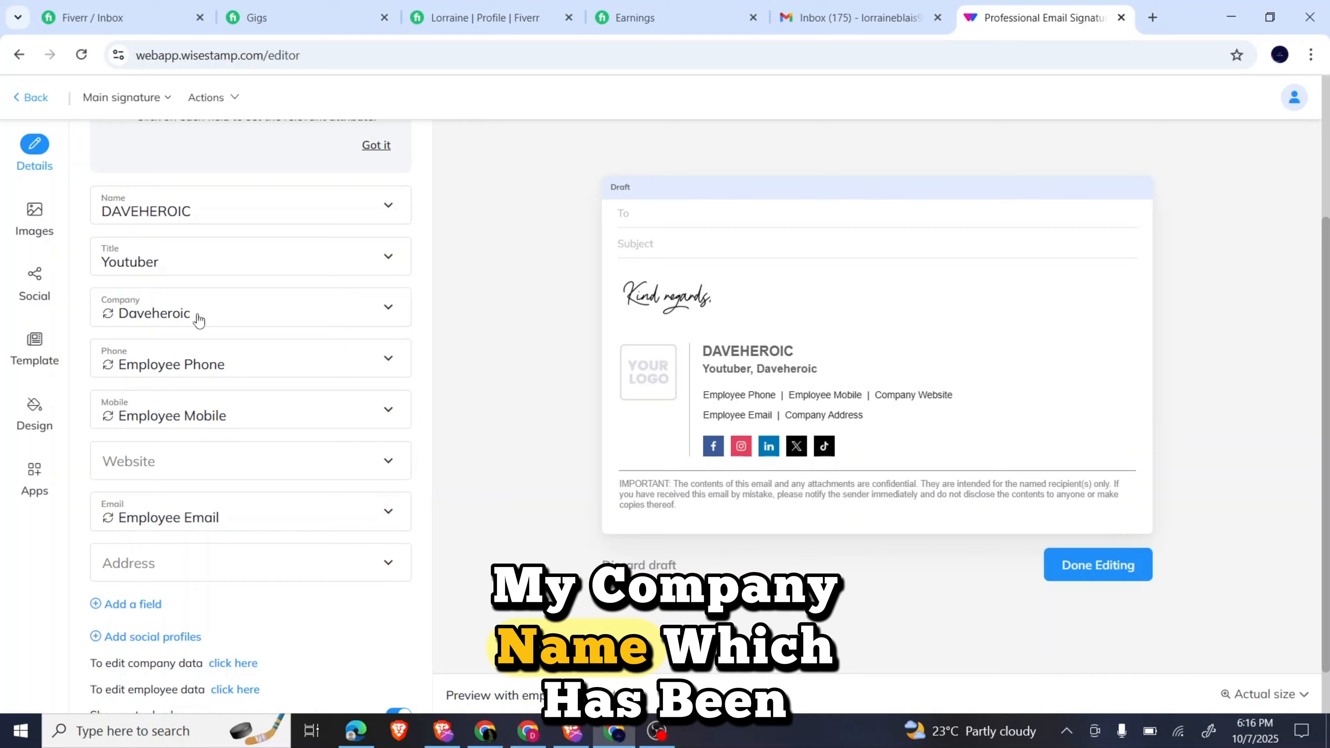
pyautogui.click(196, 373)
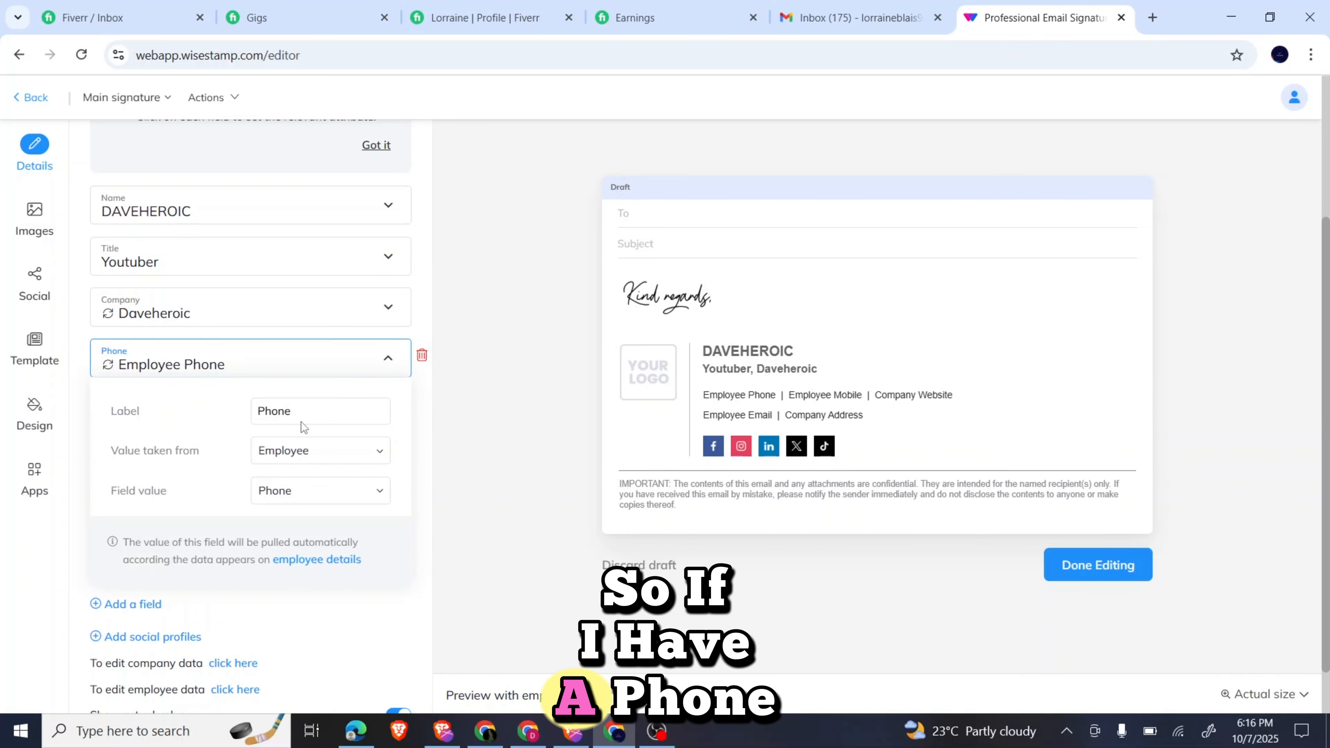
pyautogui.click(319, 455)
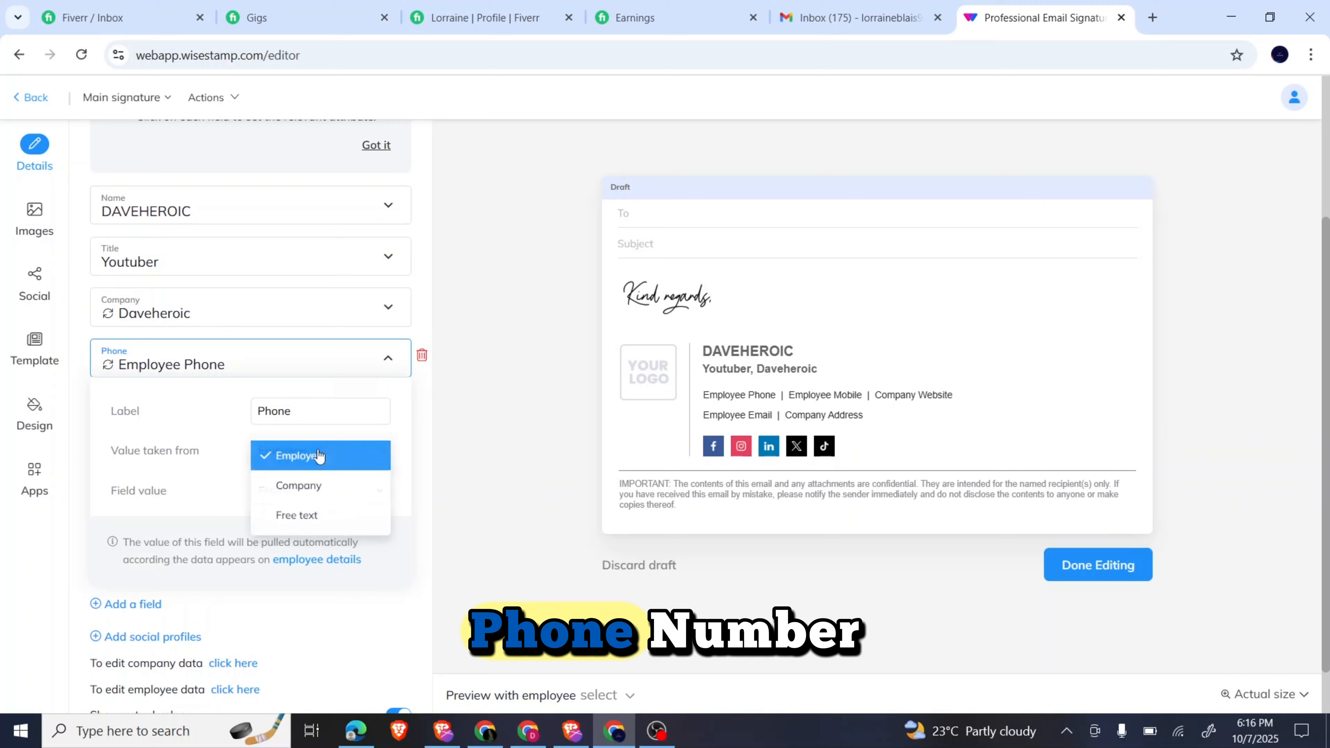
pyautogui.click(311, 515)
pyautogui.click(283, 490)
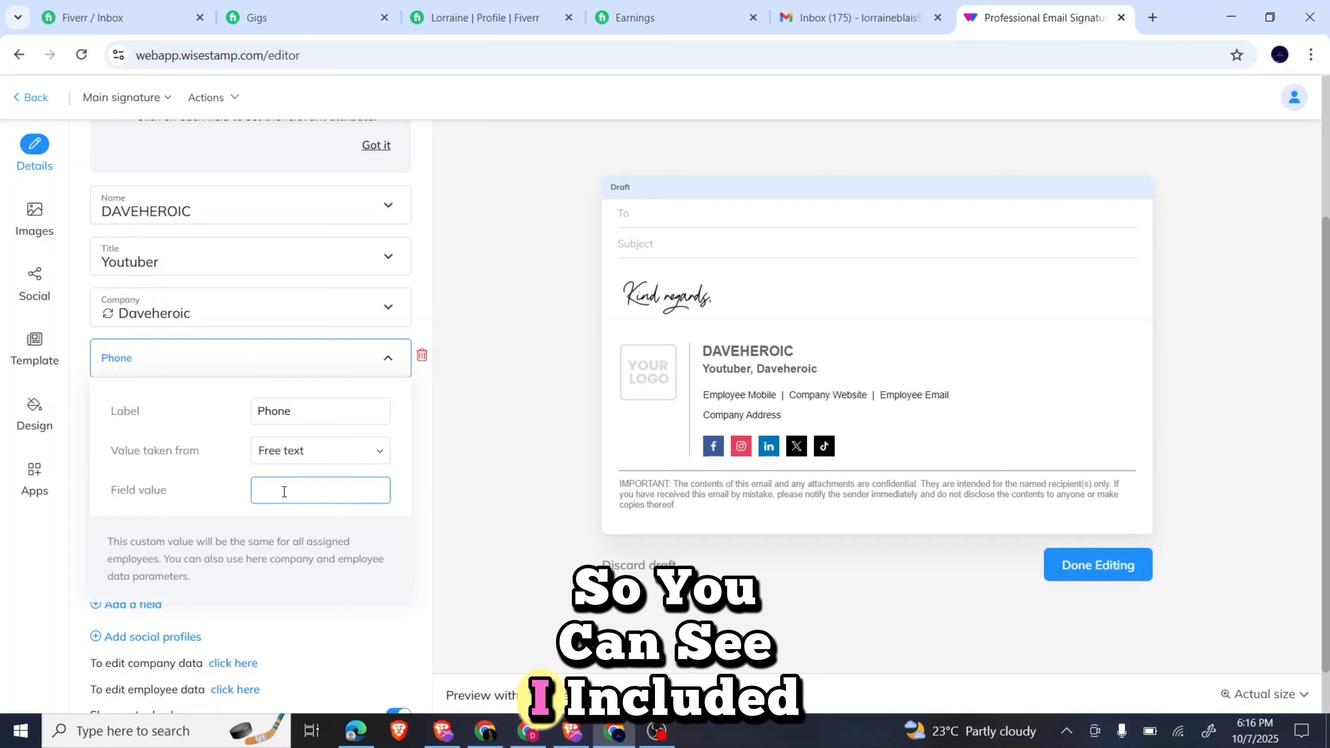
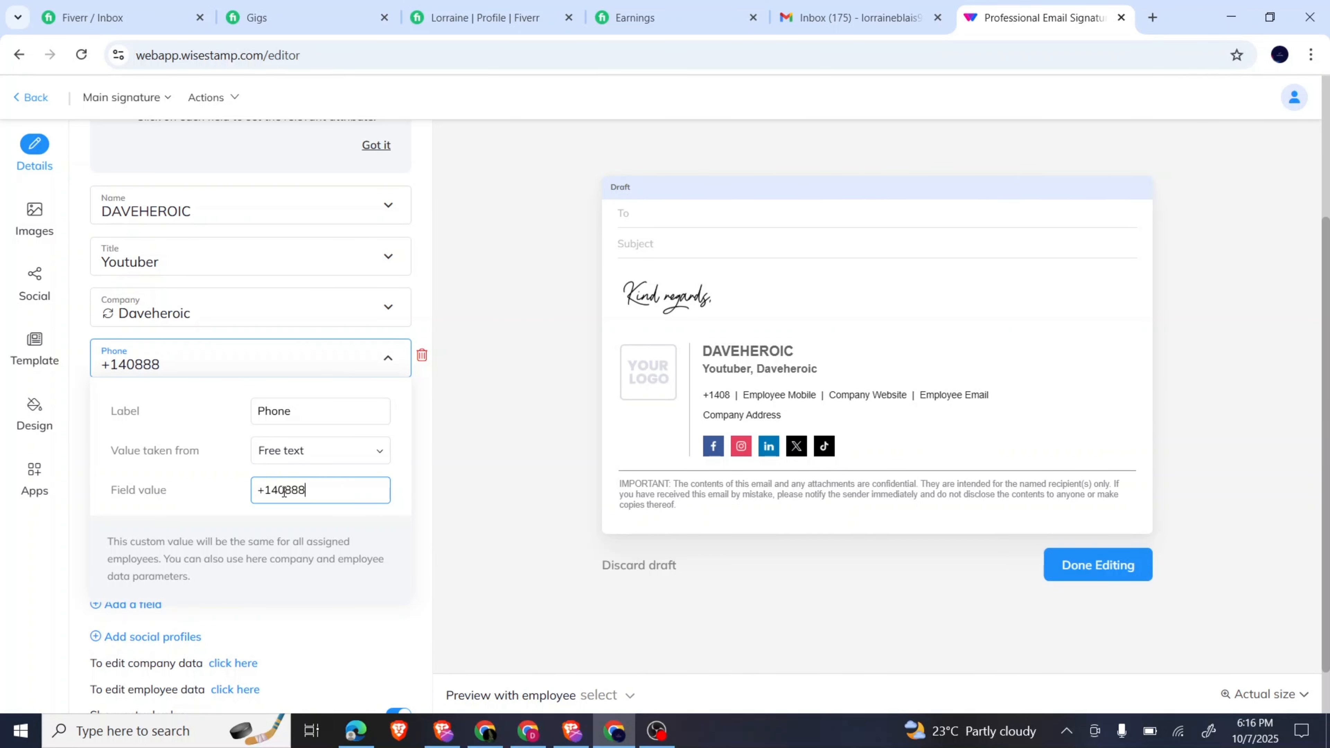
pyautogui.click(236, 343)
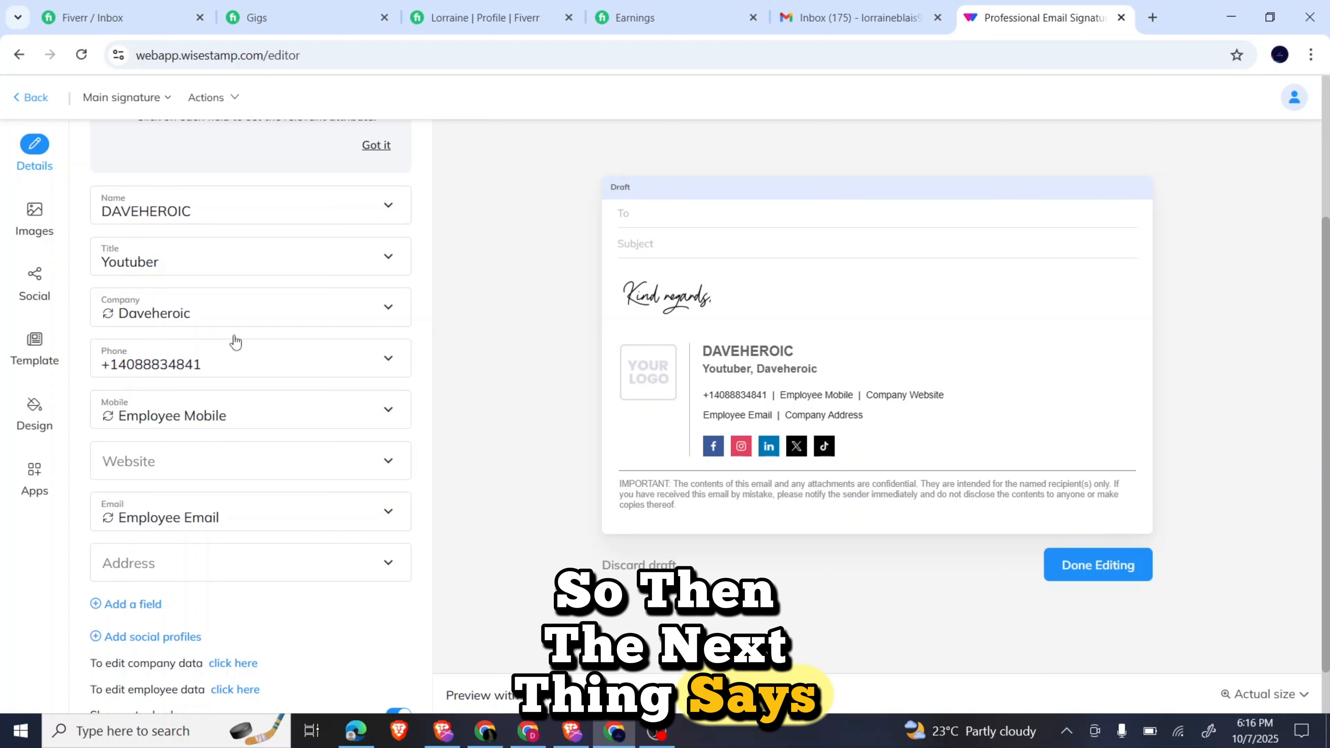
# Remove the Mobile field from the signature.
pyautogui.click(233, 415)
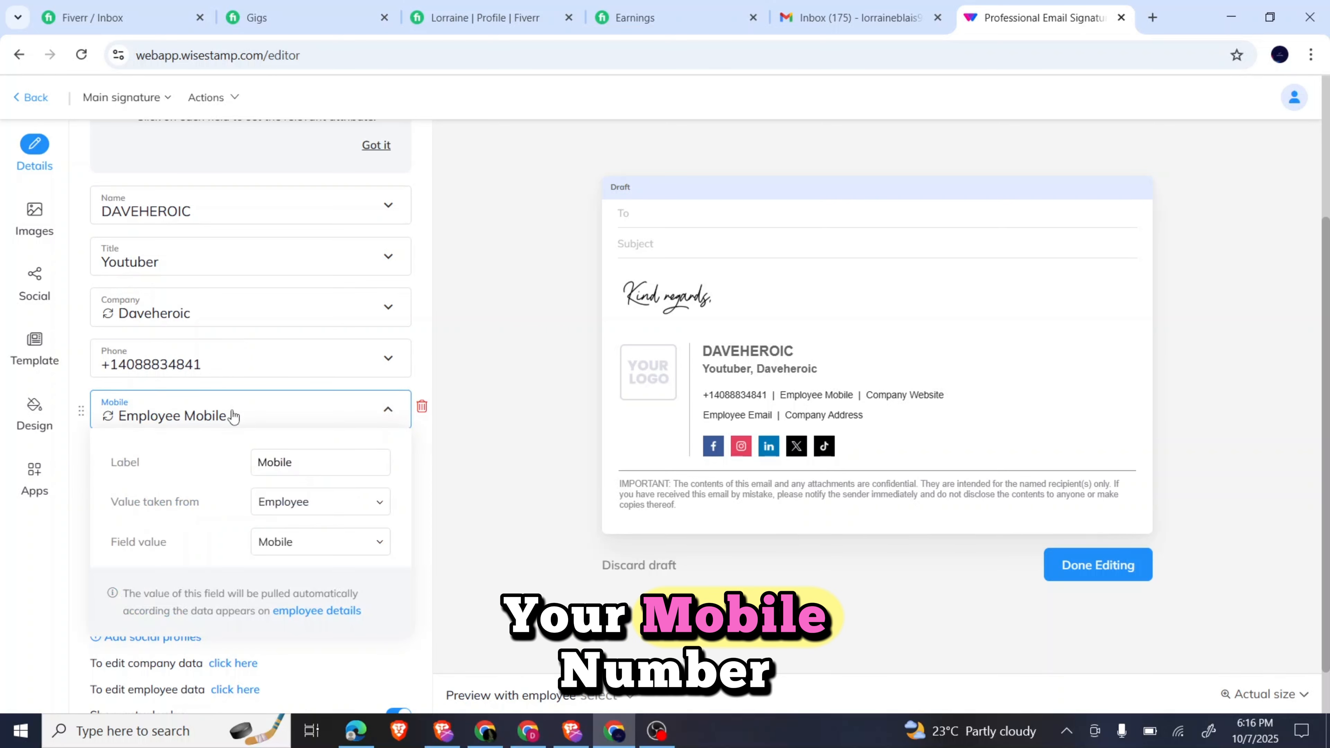
pyautogui.click(233, 416)
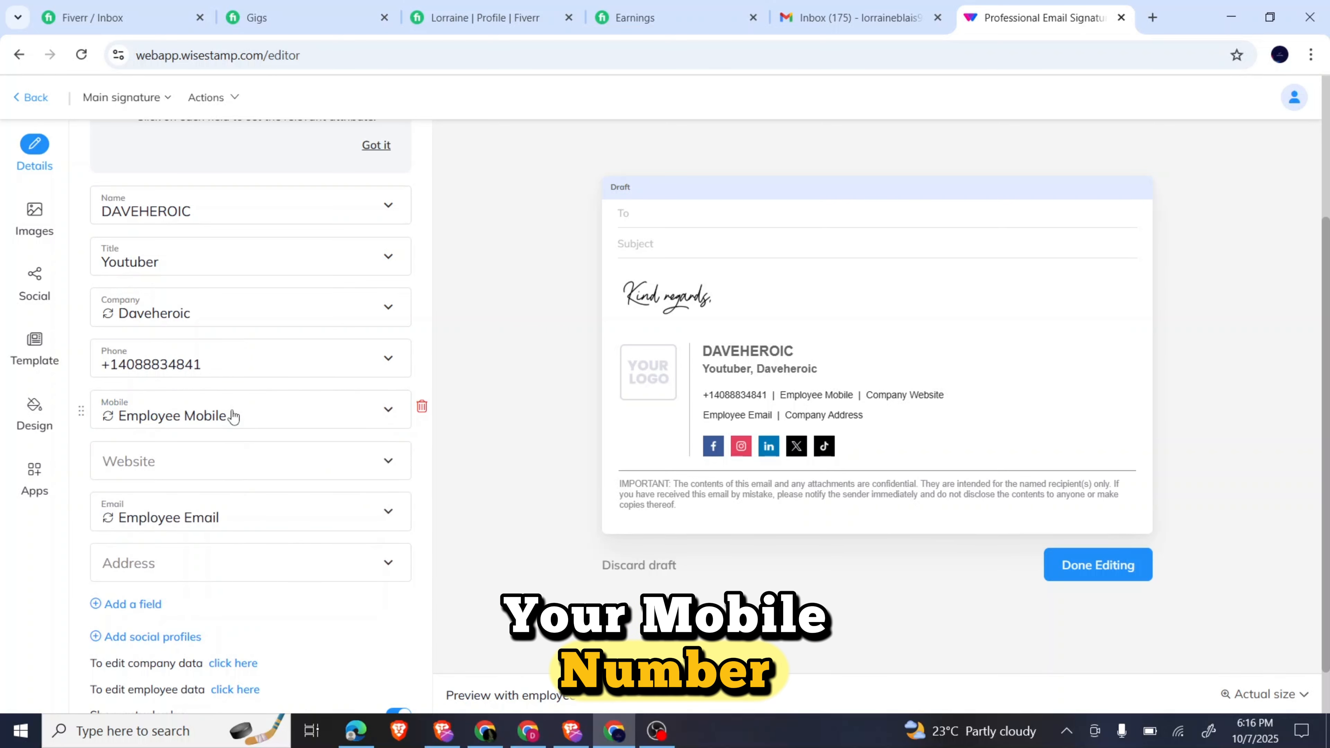
pyautogui.click(422, 407)
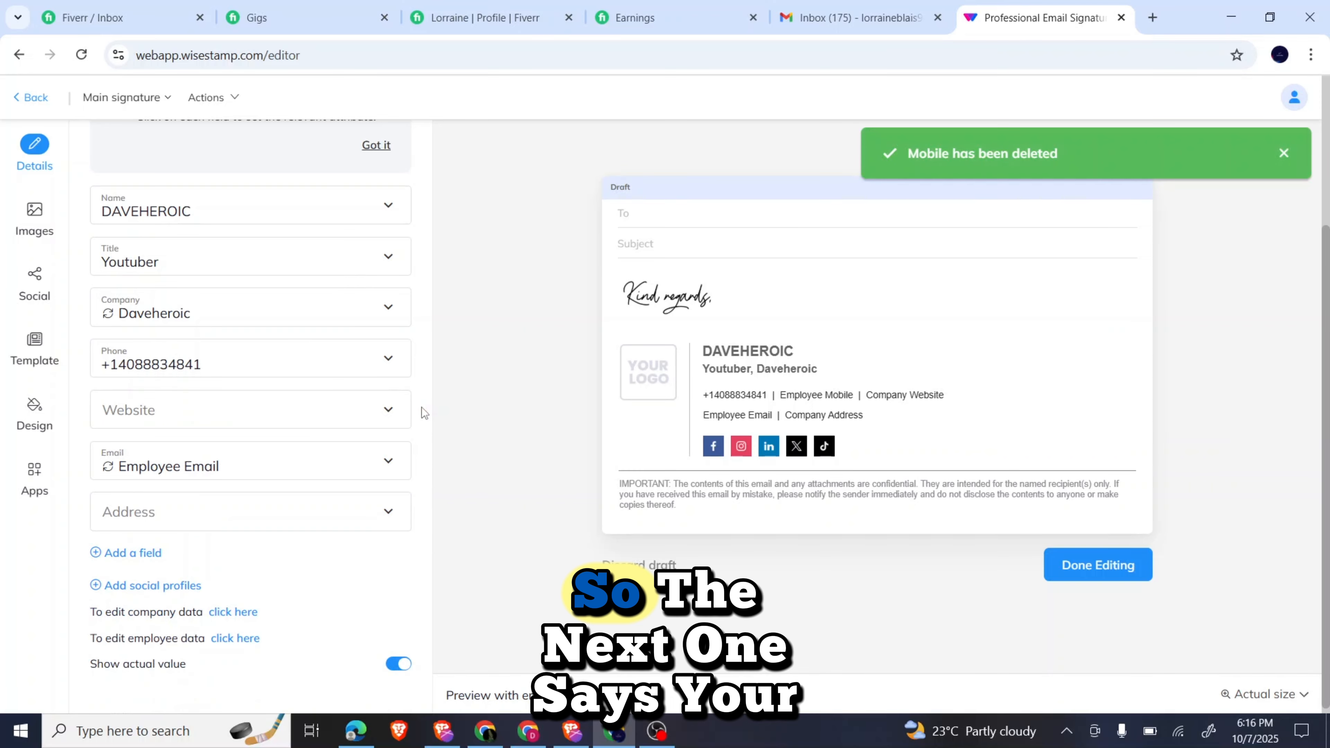
# Switch the Website field to free text with the value Youtube.com.
pyautogui.click(355, 411)
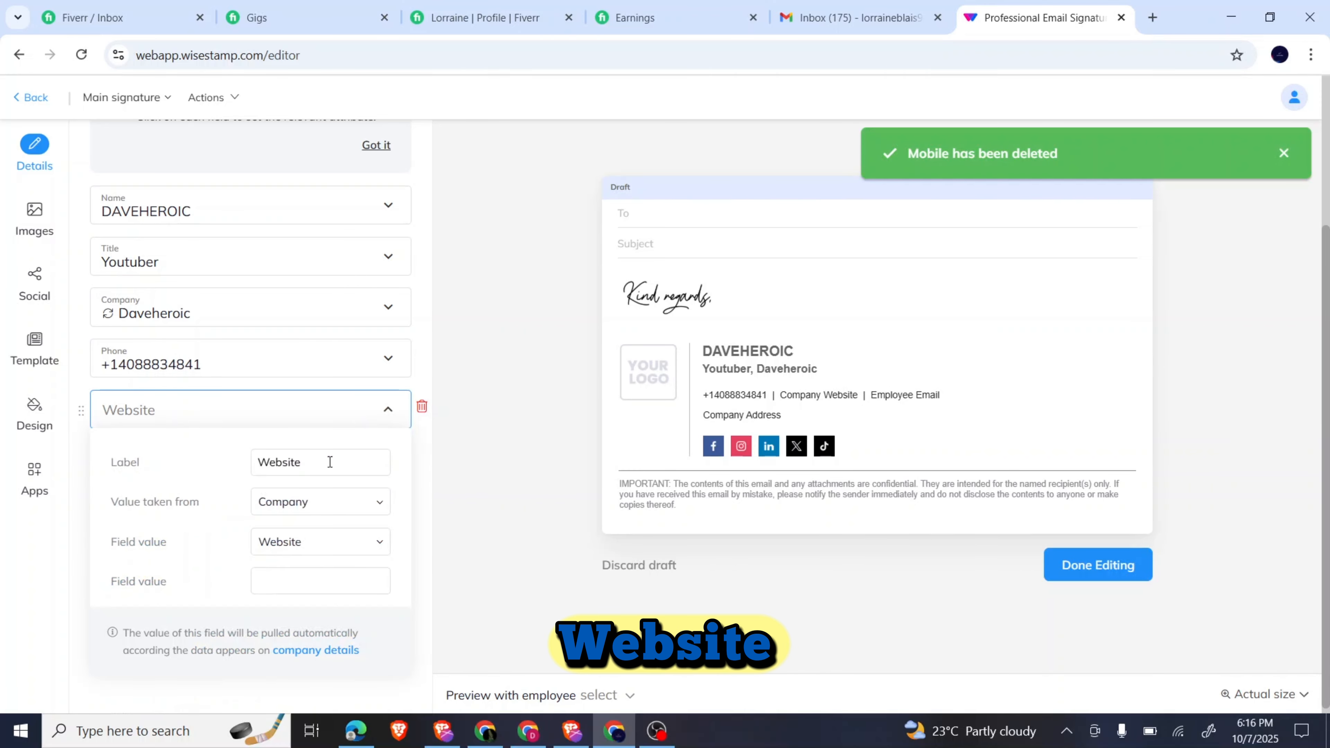
pyautogui.click(323, 505)
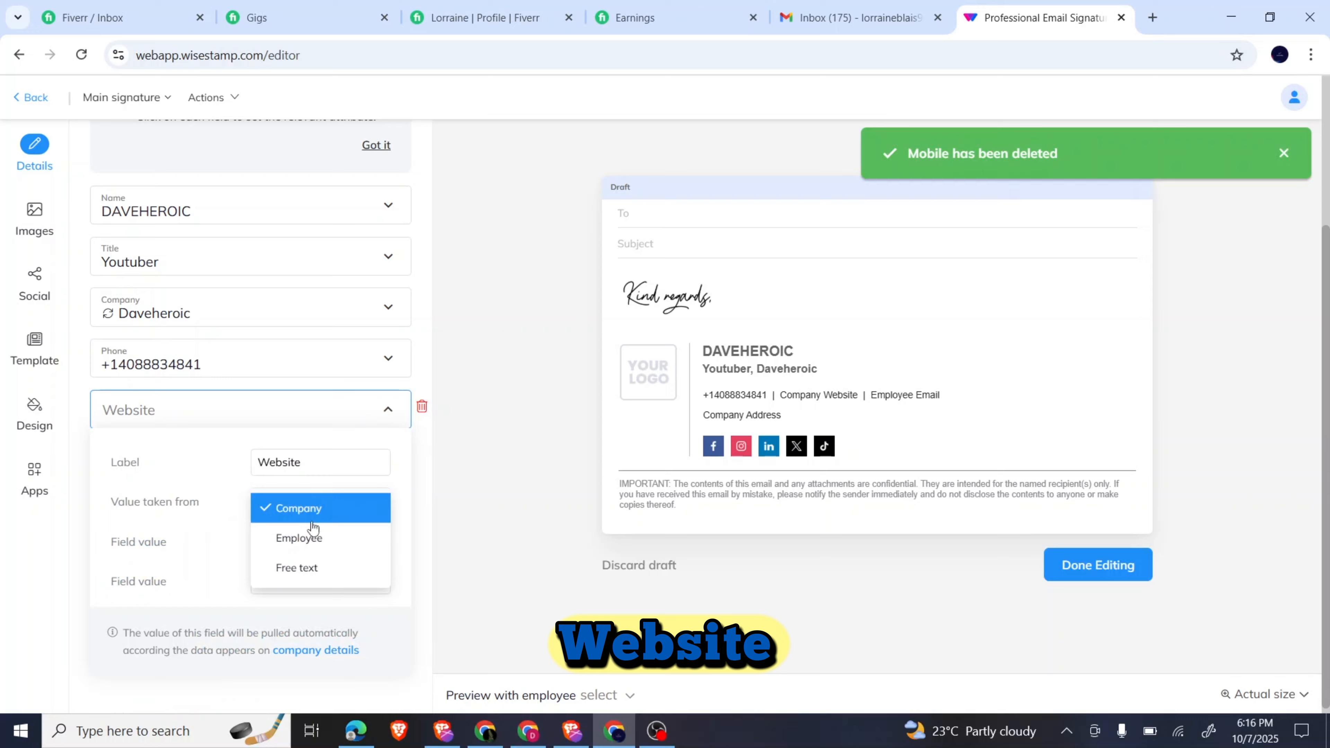
pyautogui.click(304, 574)
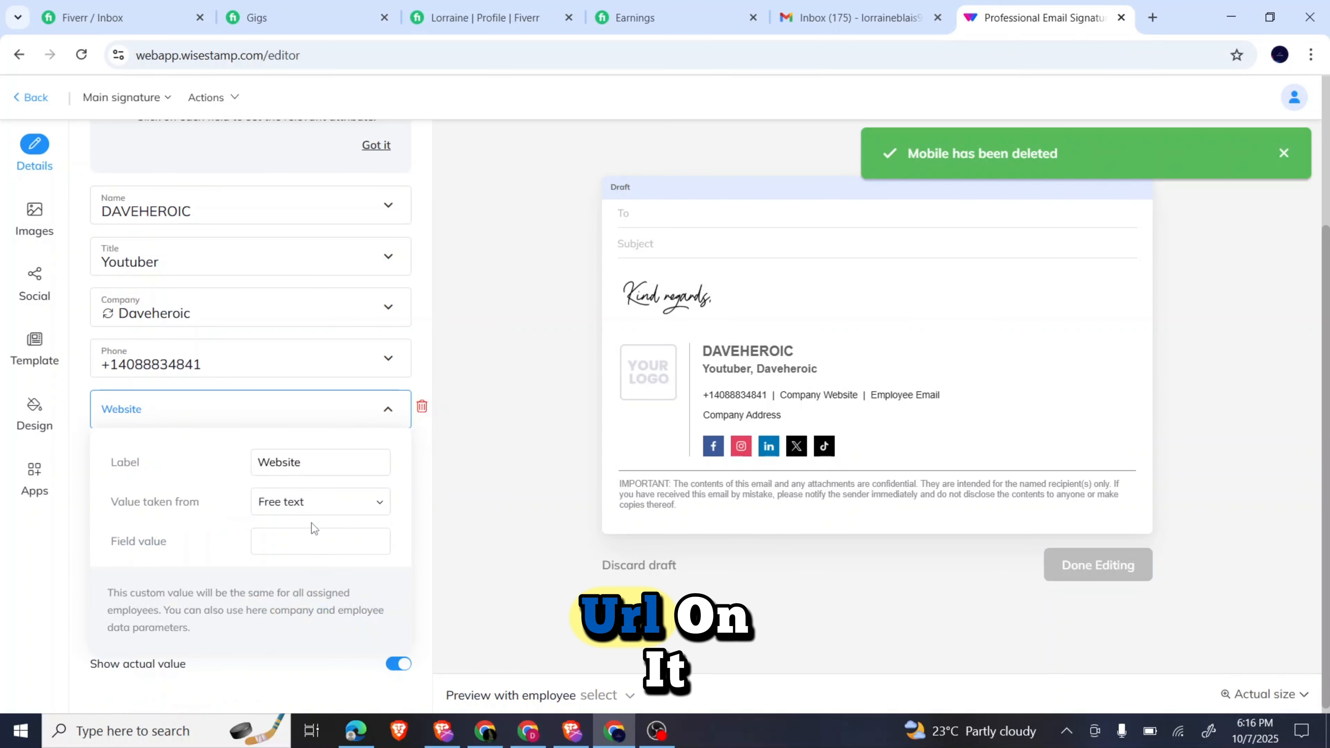
pyautogui.click(288, 545)
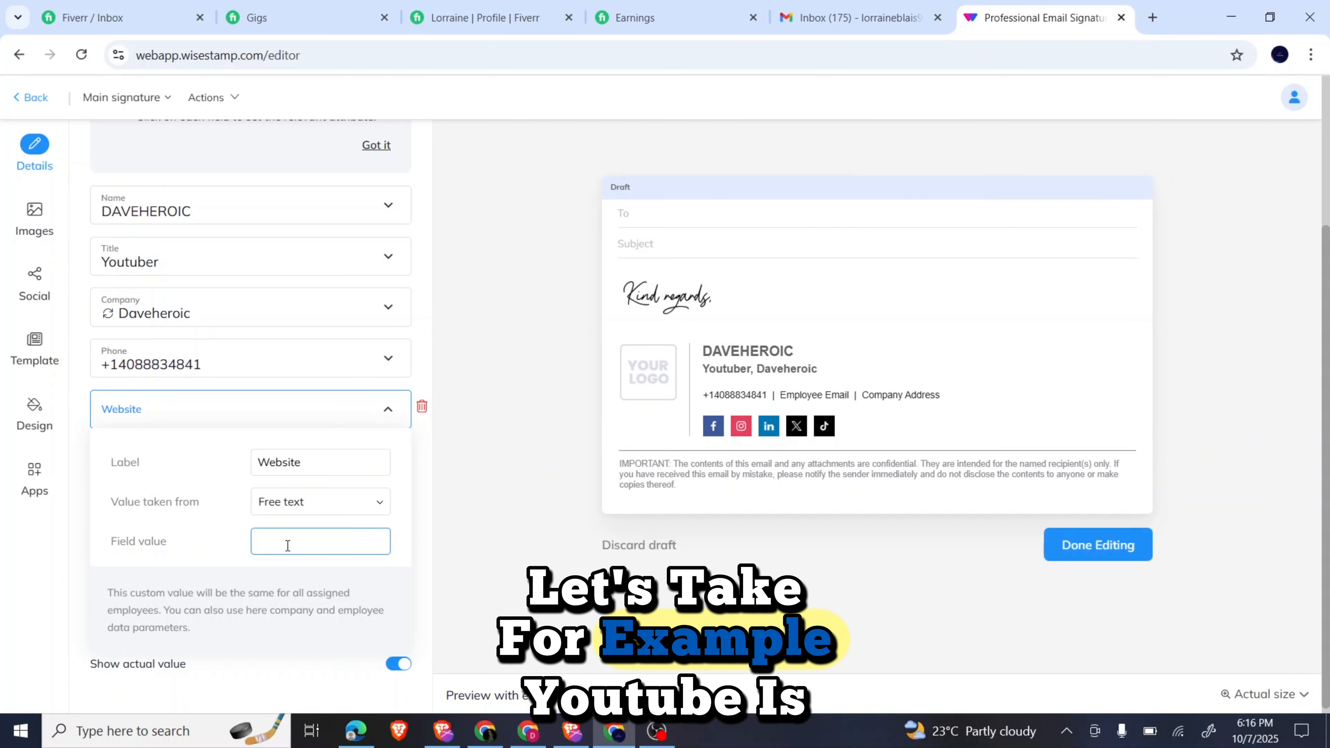
pyautogui.write('Youtube')
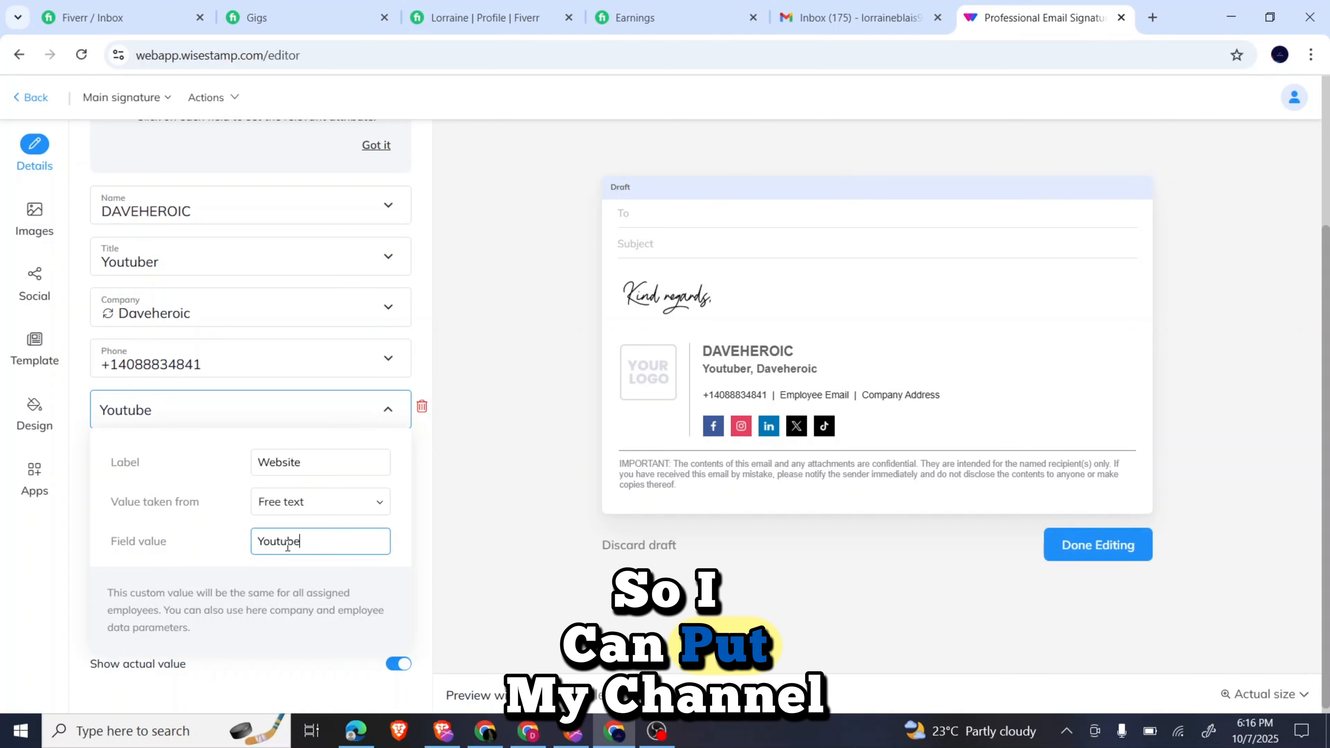
pyautogui.write('.com')
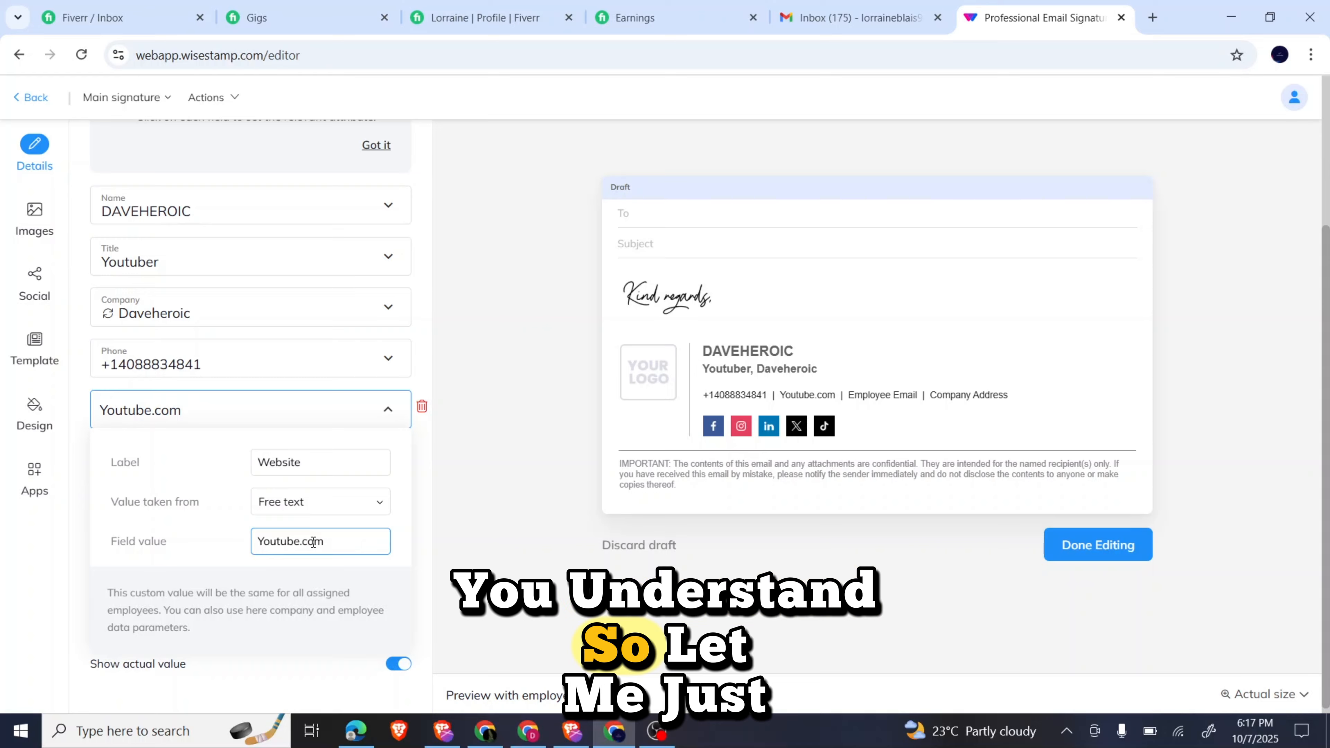
pyautogui.click(205, 405)
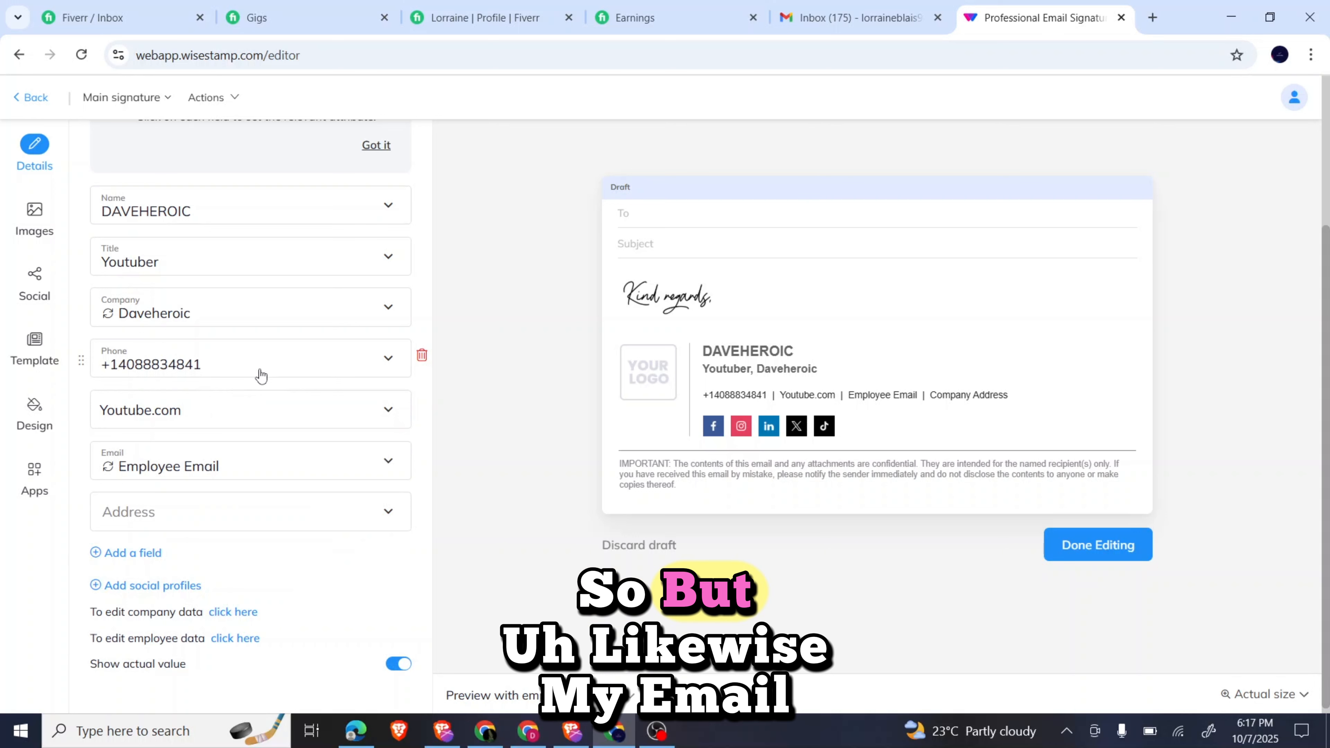
# Switch the Email field to free text and enter the Gmail address.
pyautogui.click(259, 472)
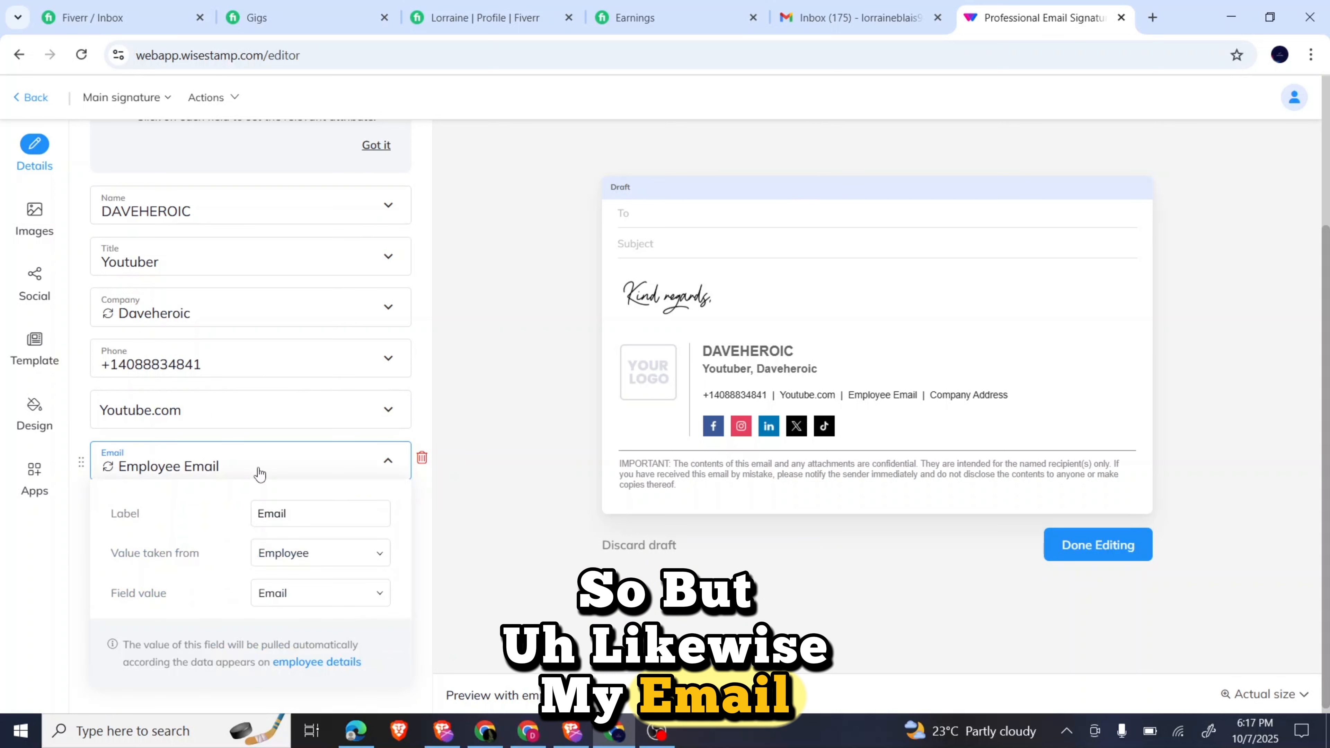
pyautogui.click(305, 554)
pyautogui.click(301, 619)
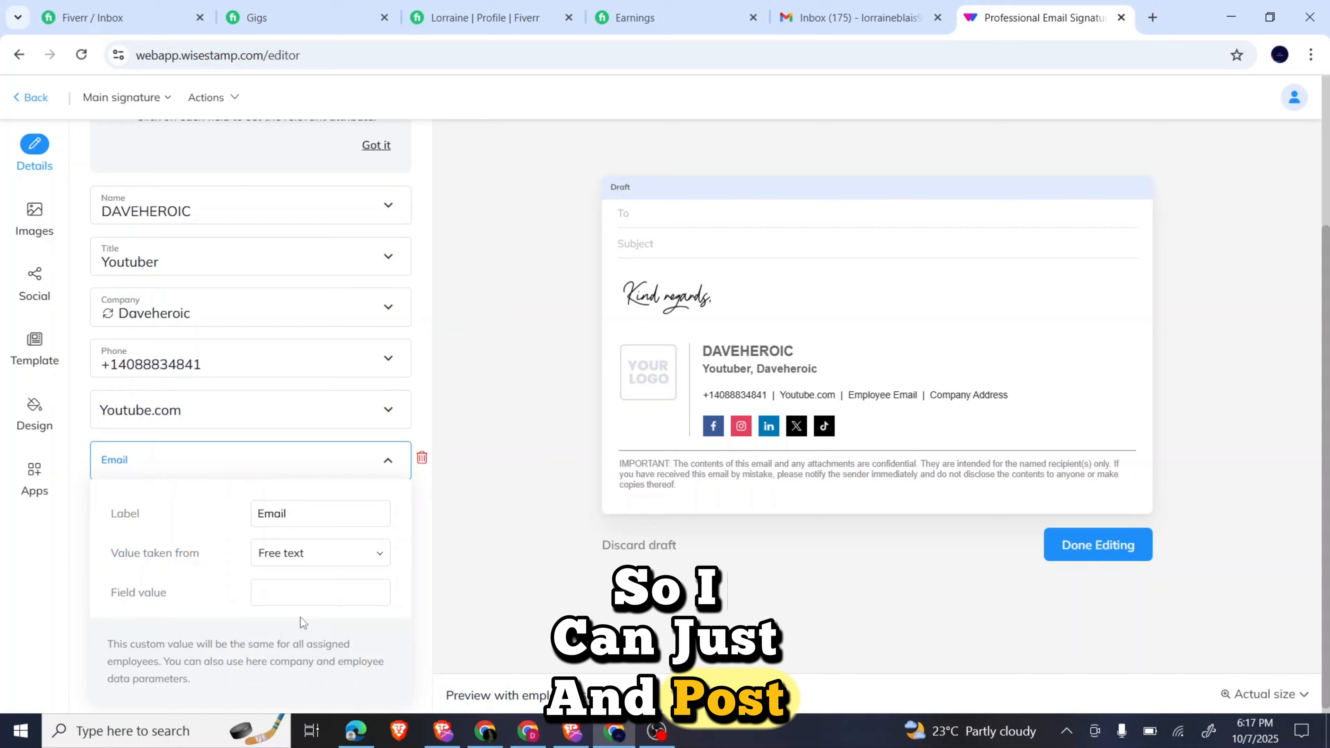
pyautogui.click(270, 591)
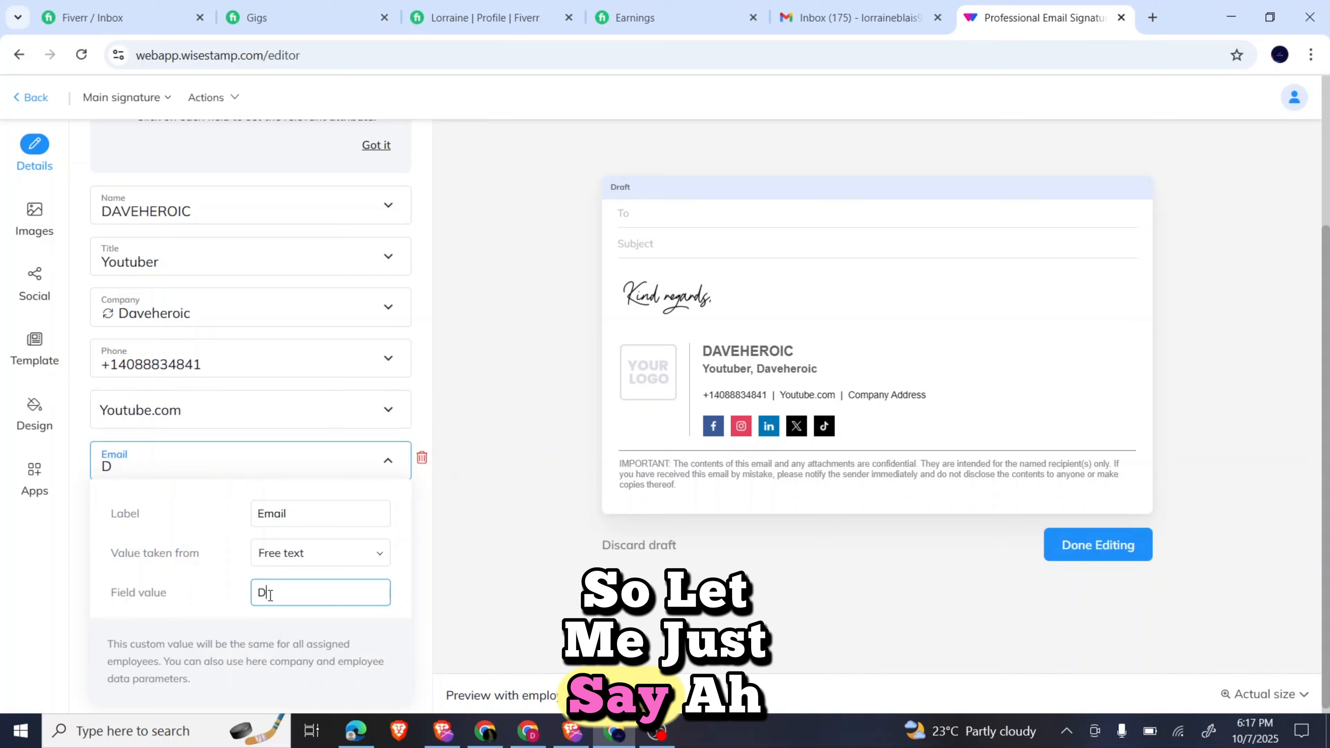
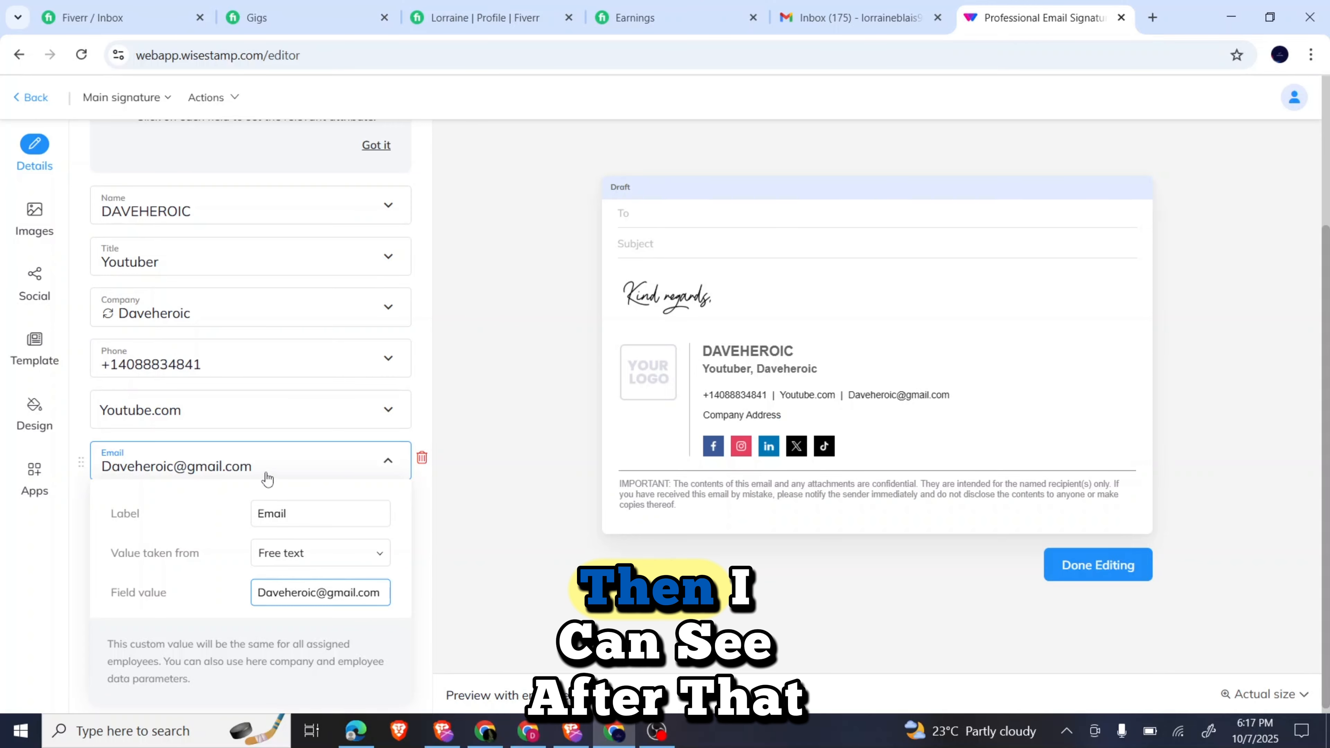
# Set the Address field to free text 'New York, United State', then check the Title field.
pyautogui.click(232, 442)
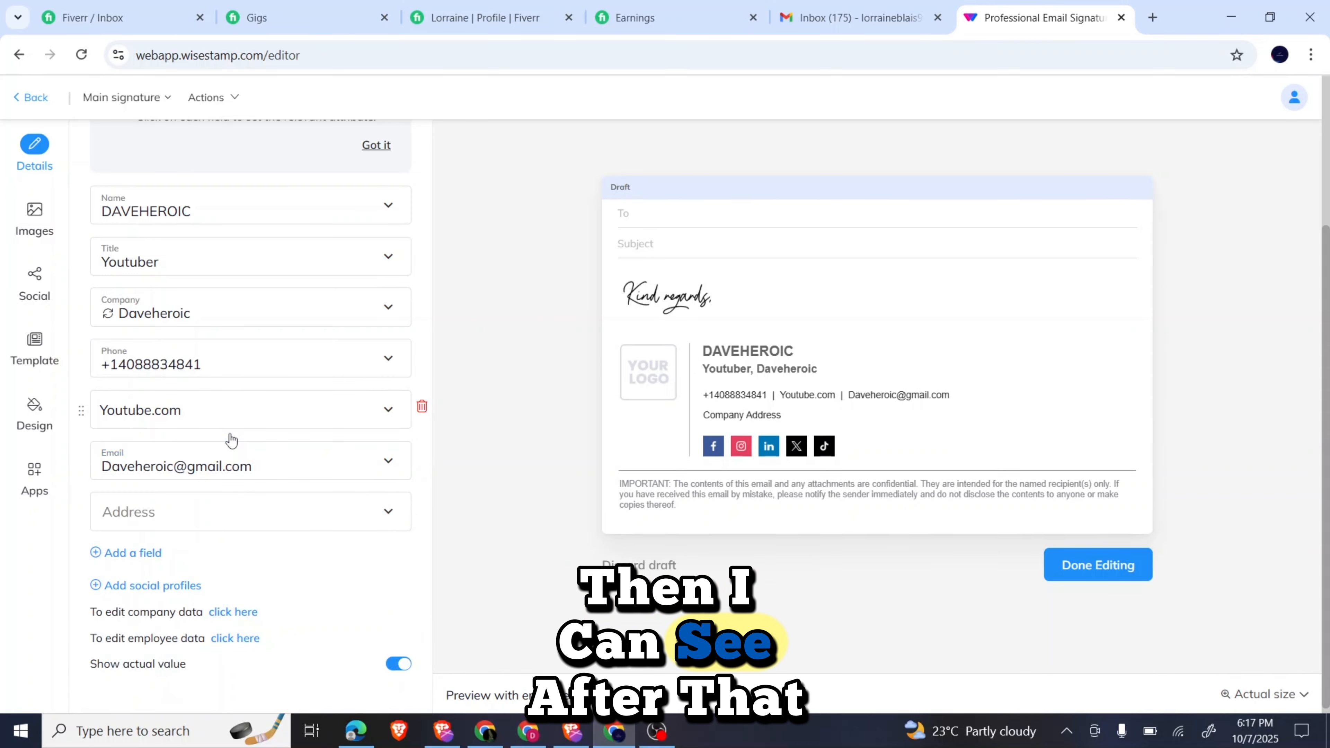
pyautogui.click(232, 517)
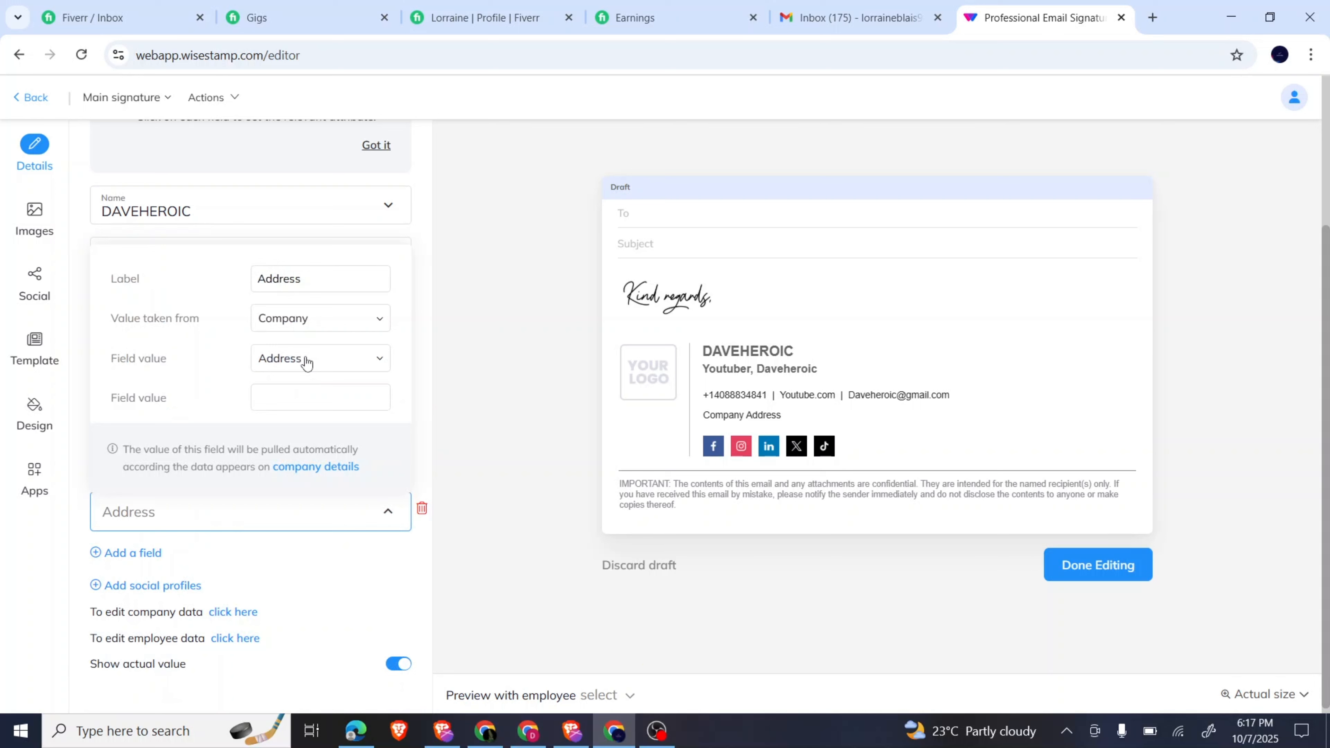
pyautogui.click(300, 323)
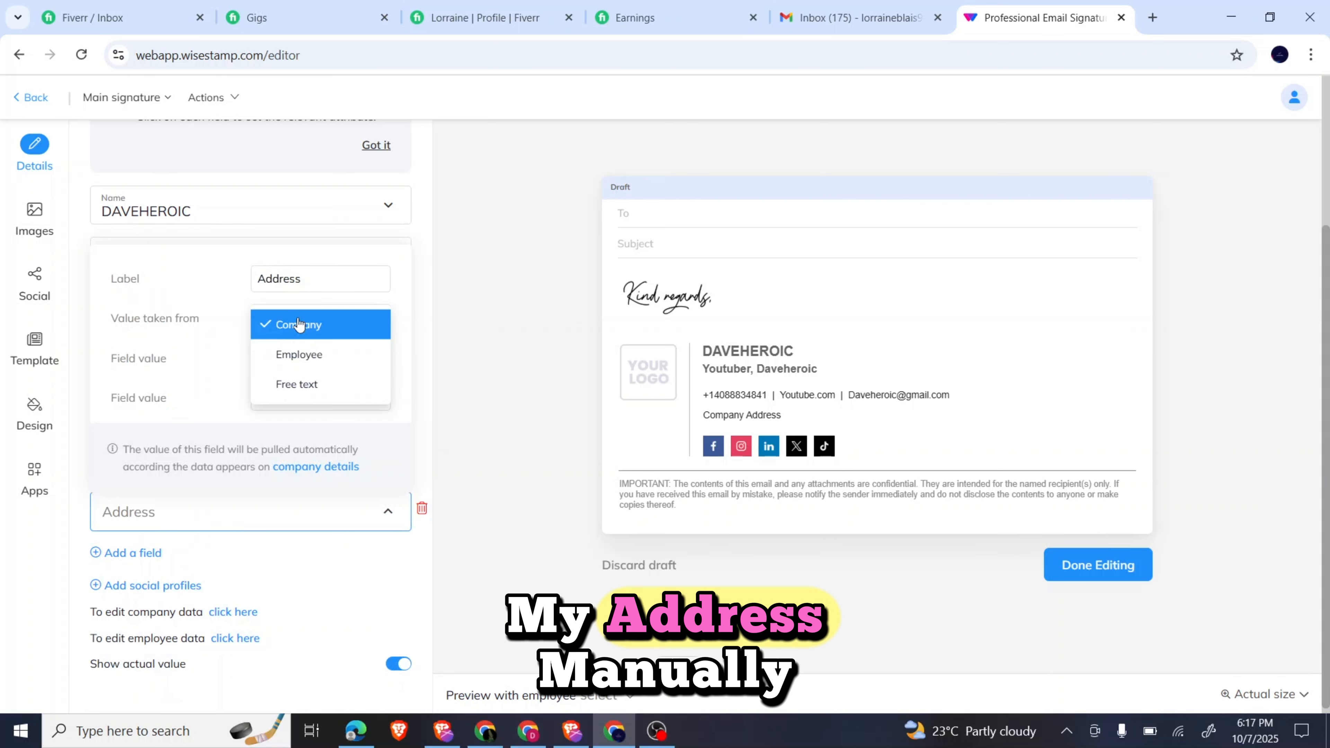
pyautogui.click(298, 384)
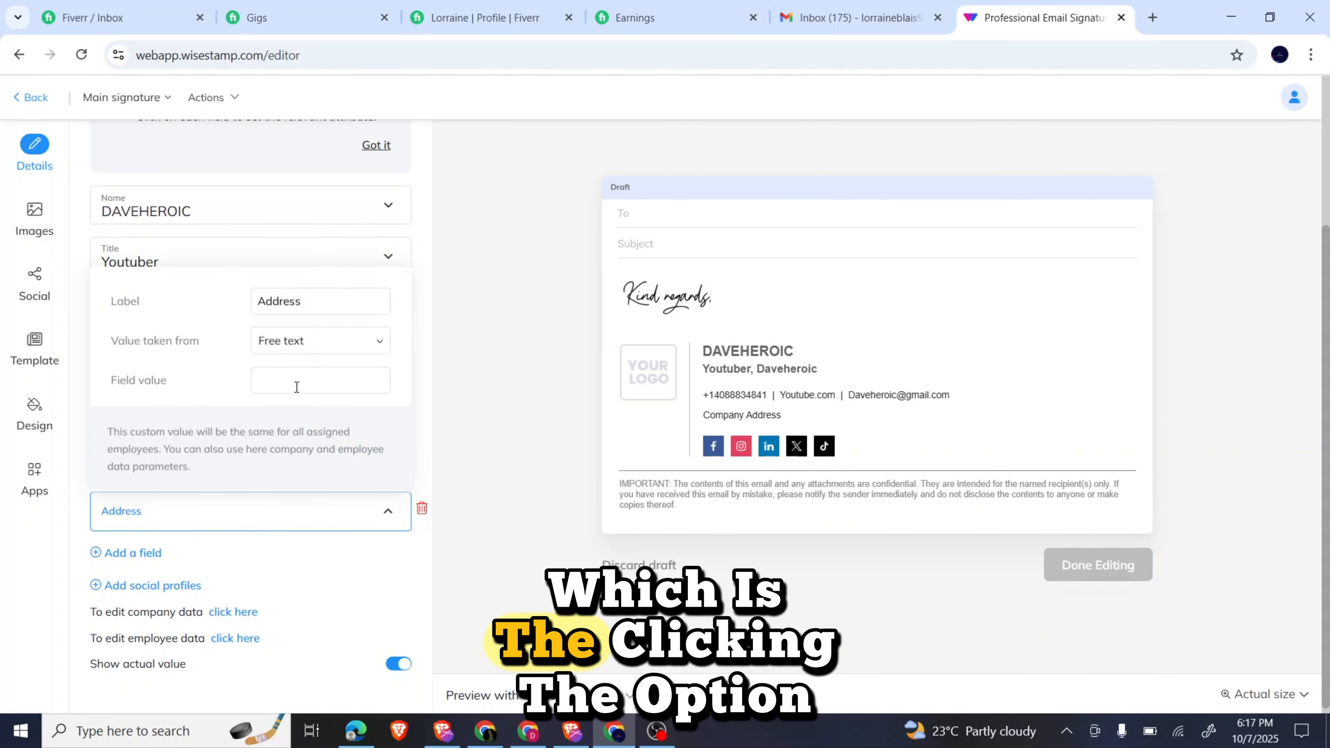
pyautogui.click(297, 386)
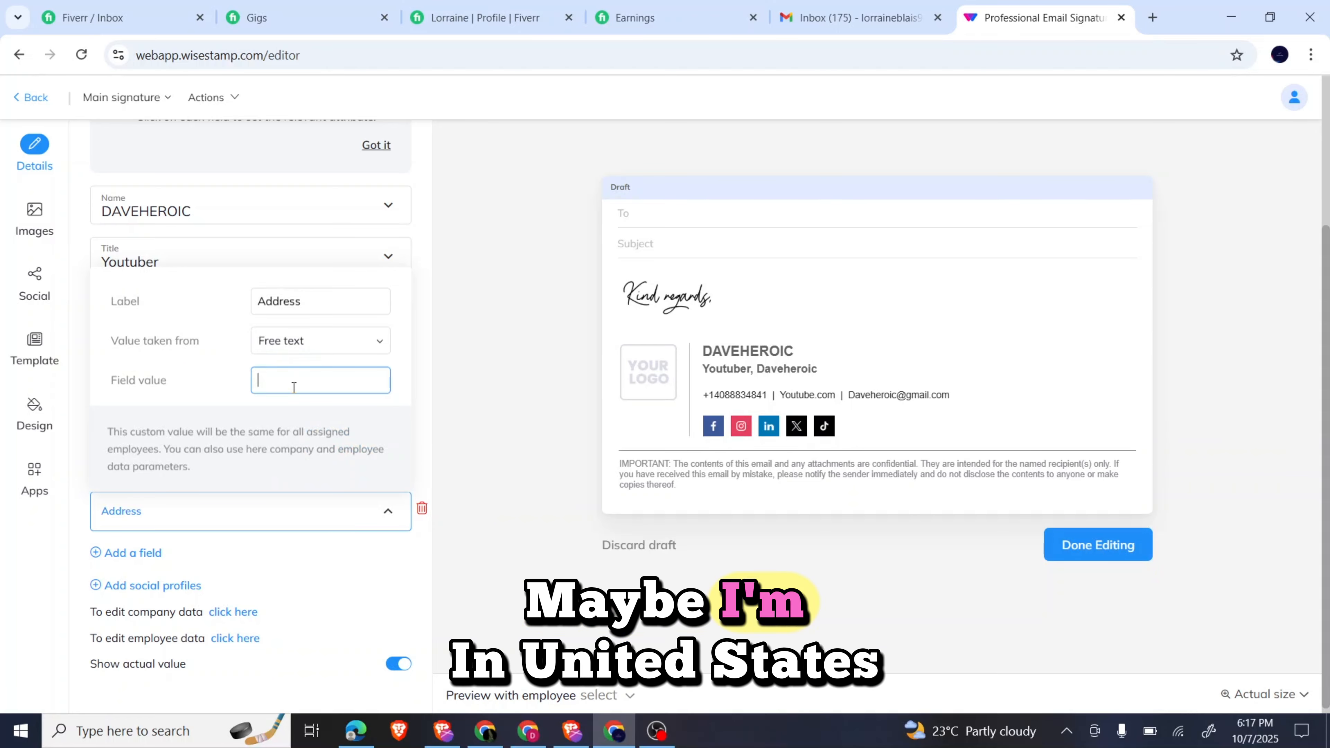
pyautogui.write('United')
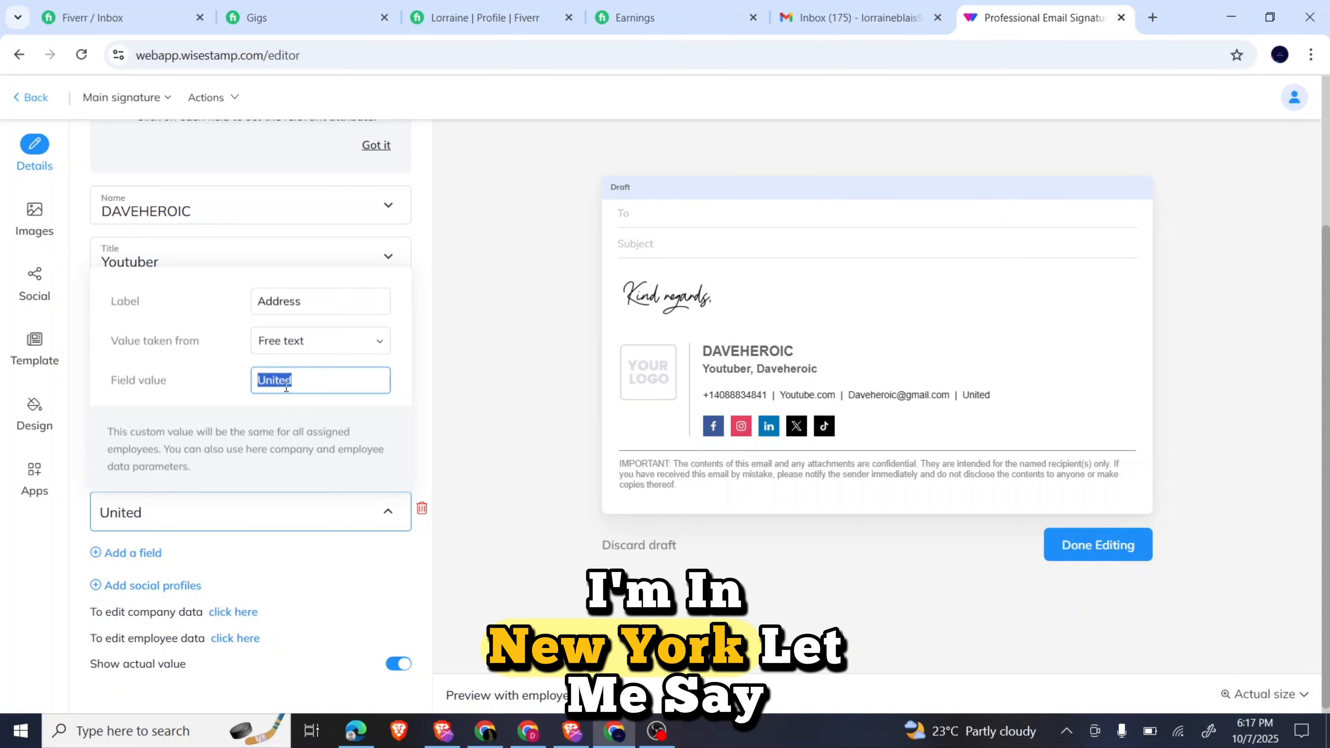
pyautogui.write('w Y')
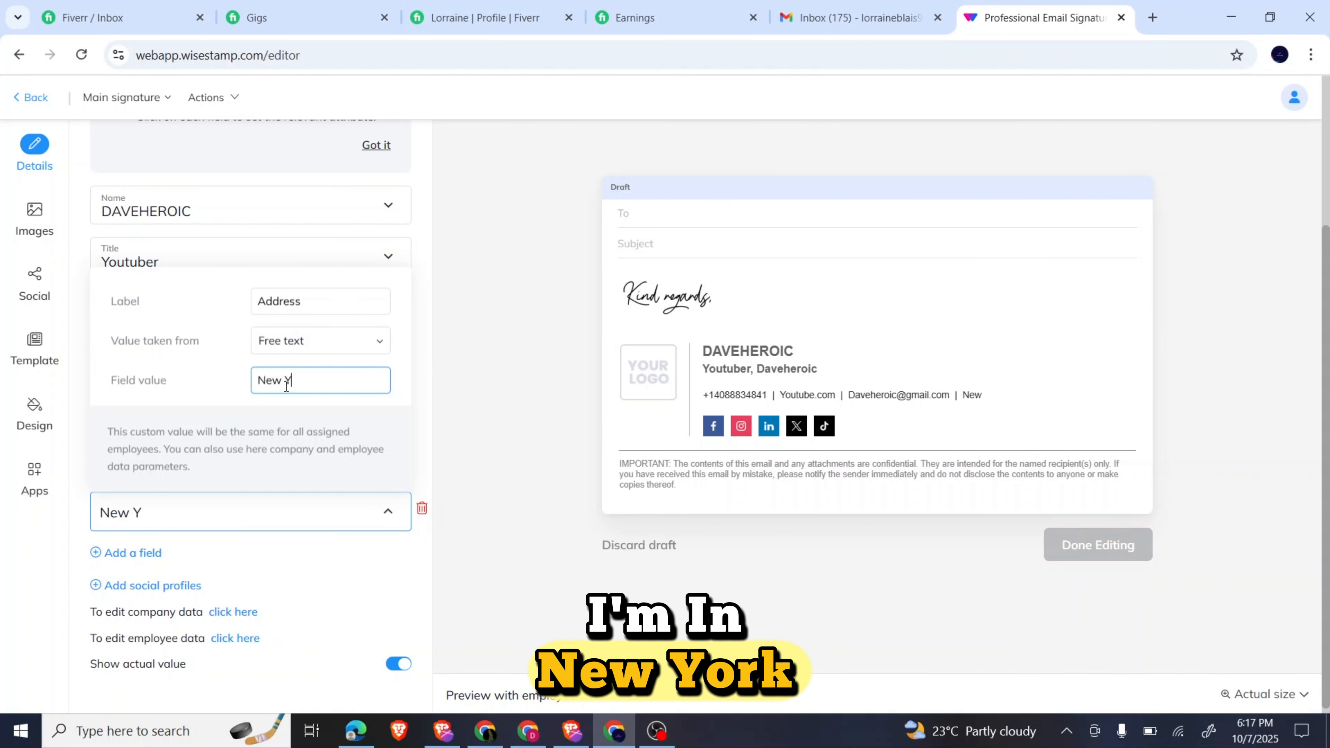
pyautogui.write('ork')
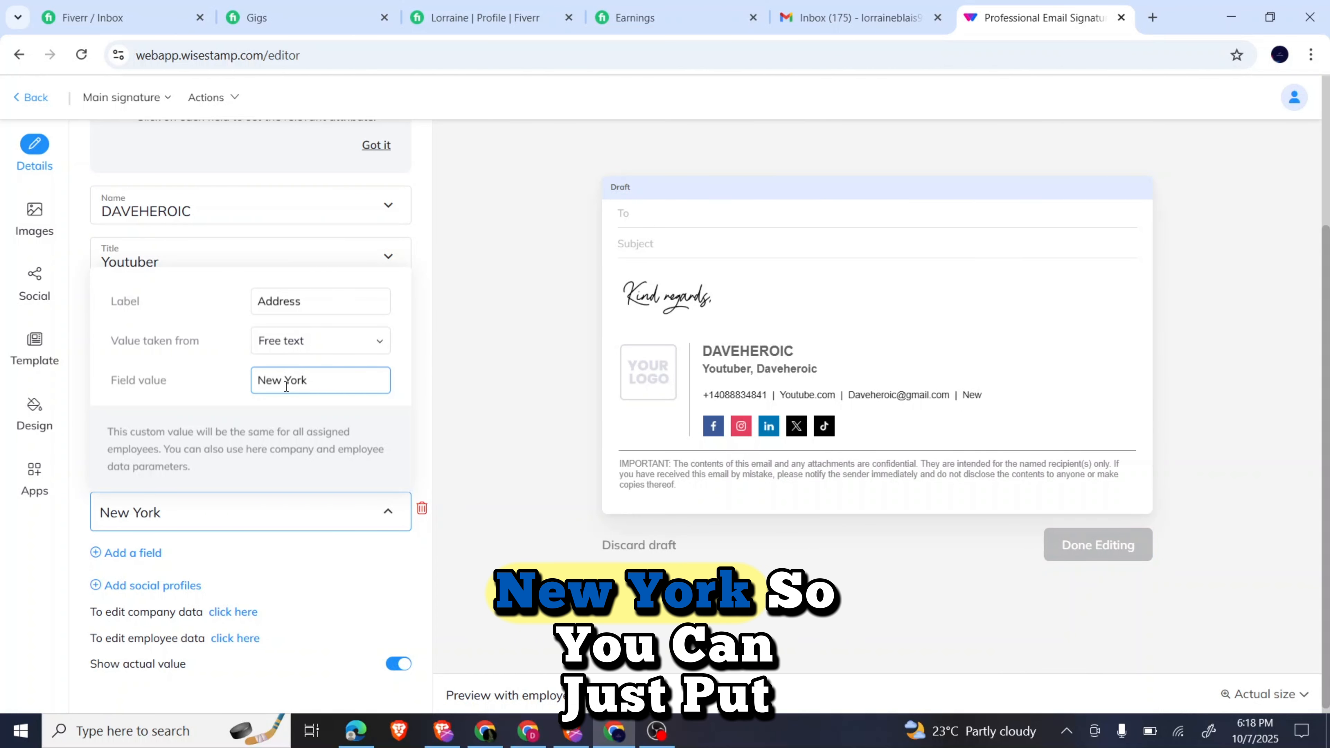
pyautogui.write(', ')
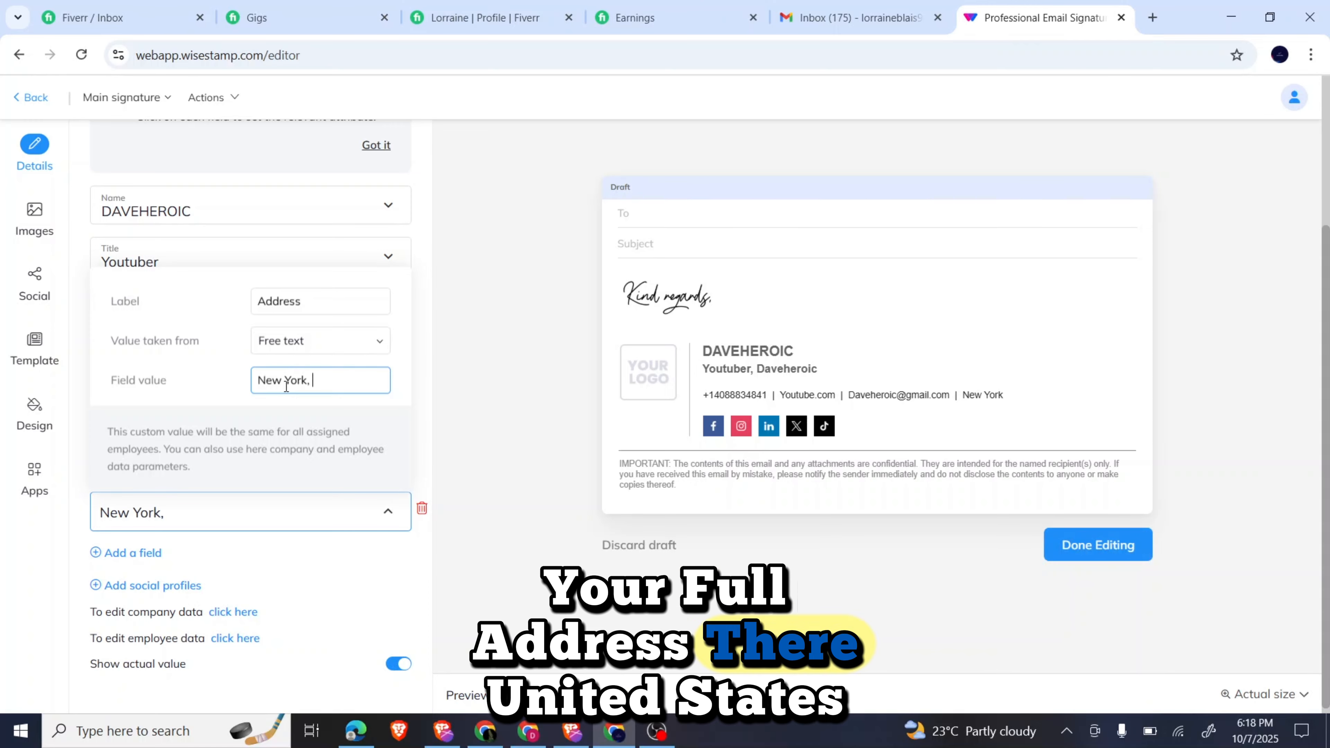
pyautogui.write('United S')
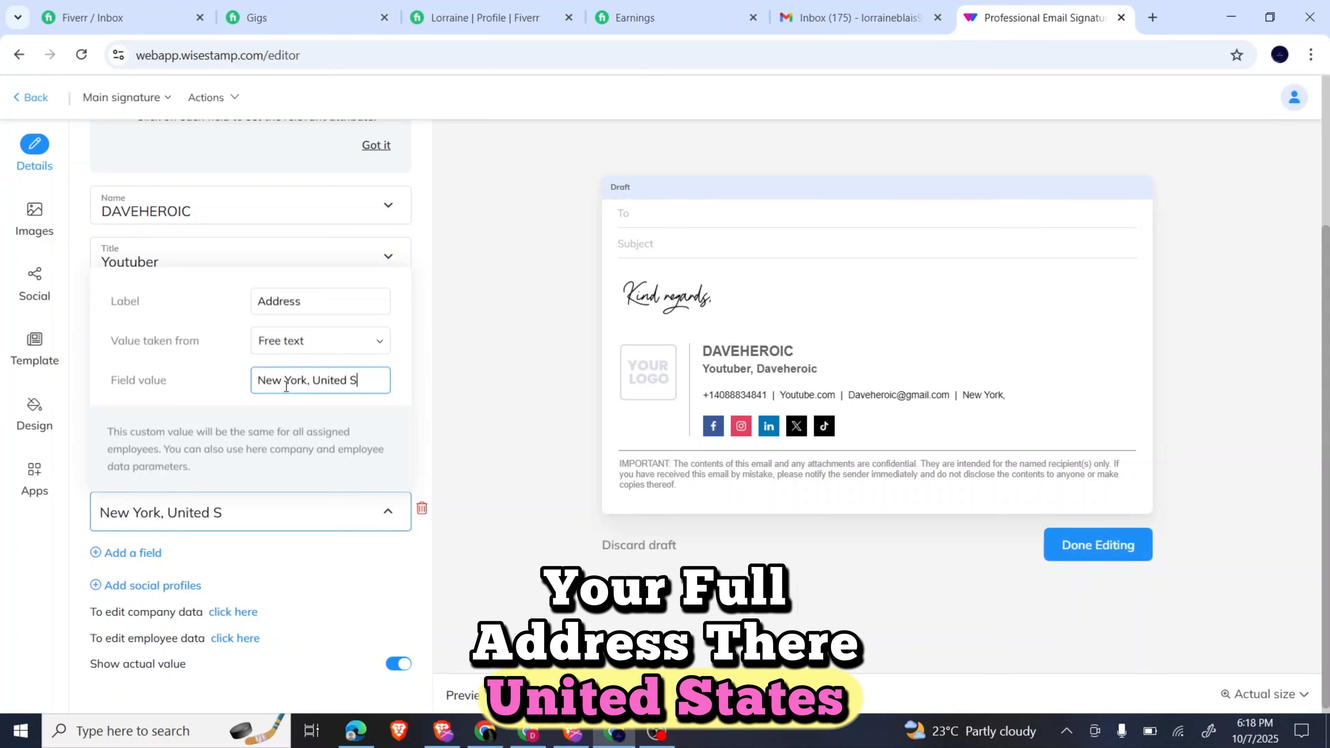
pyautogui.write('tate')
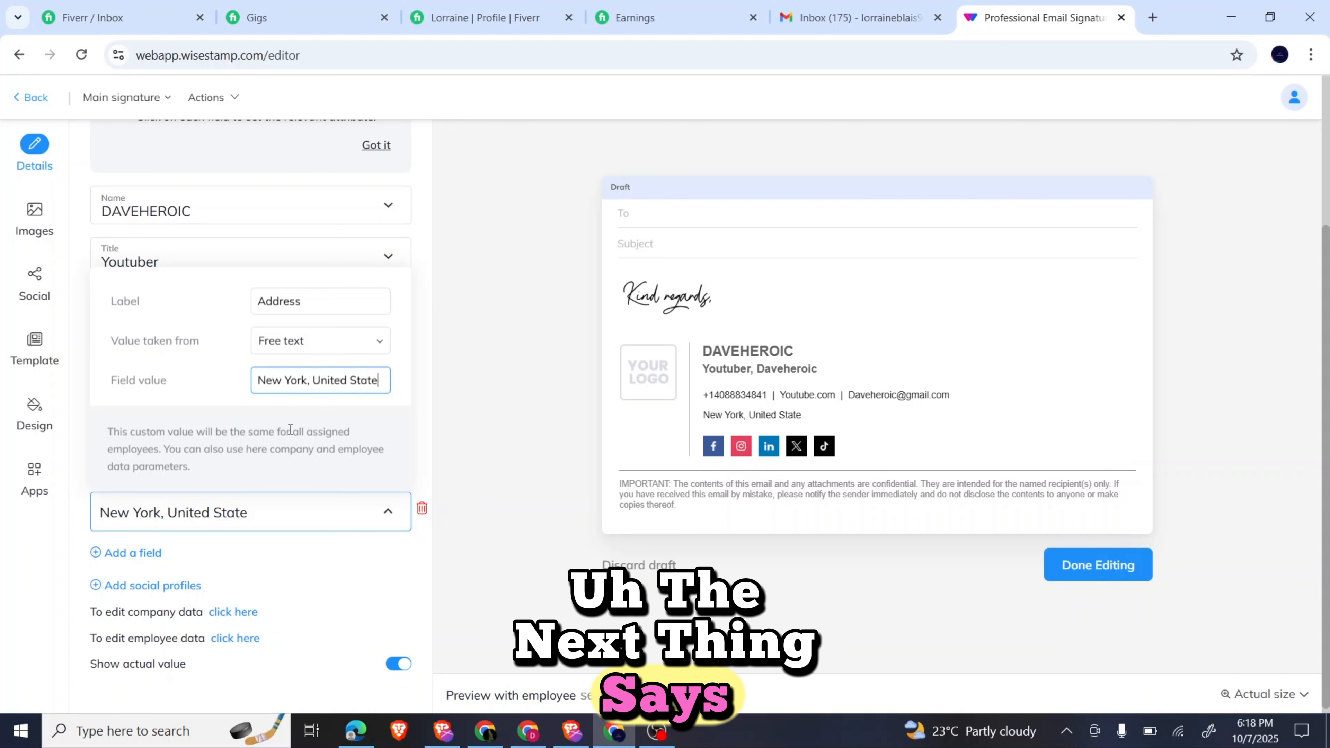
pyautogui.click(220, 258)
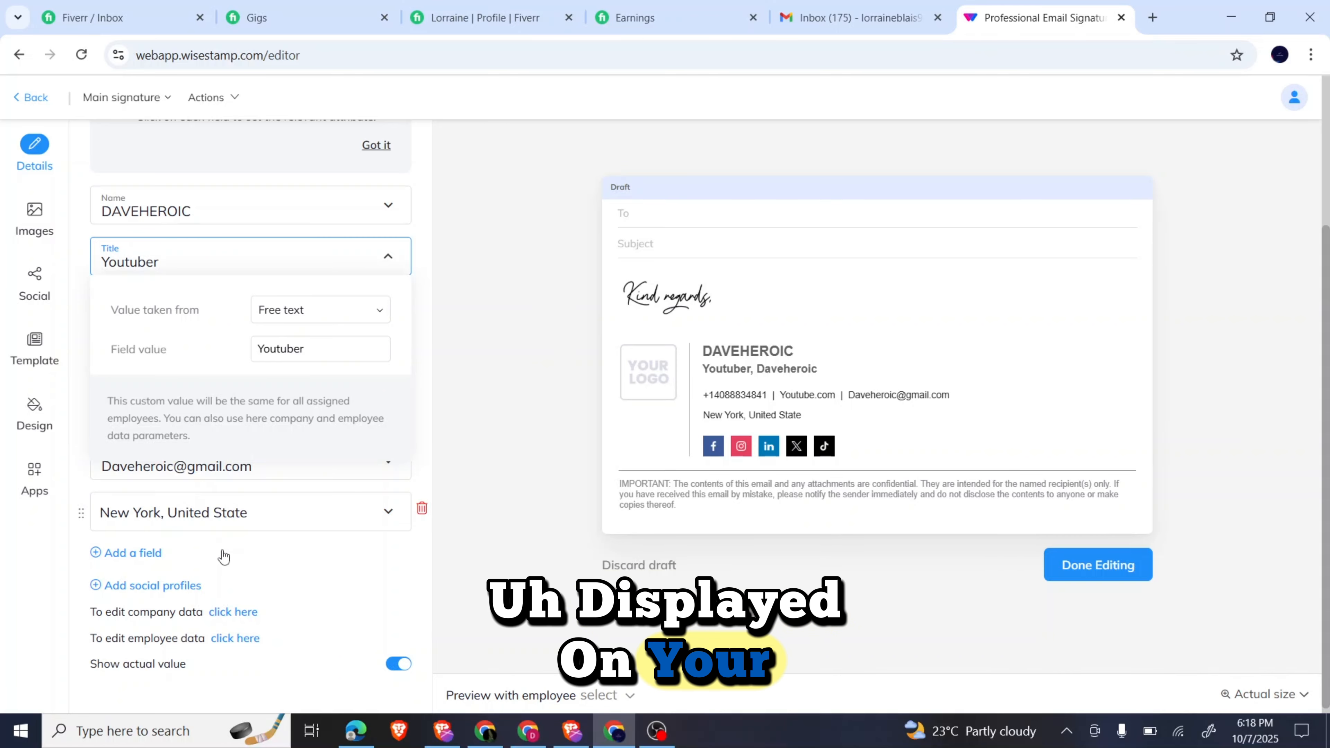
pyautogui.click(197, 542)
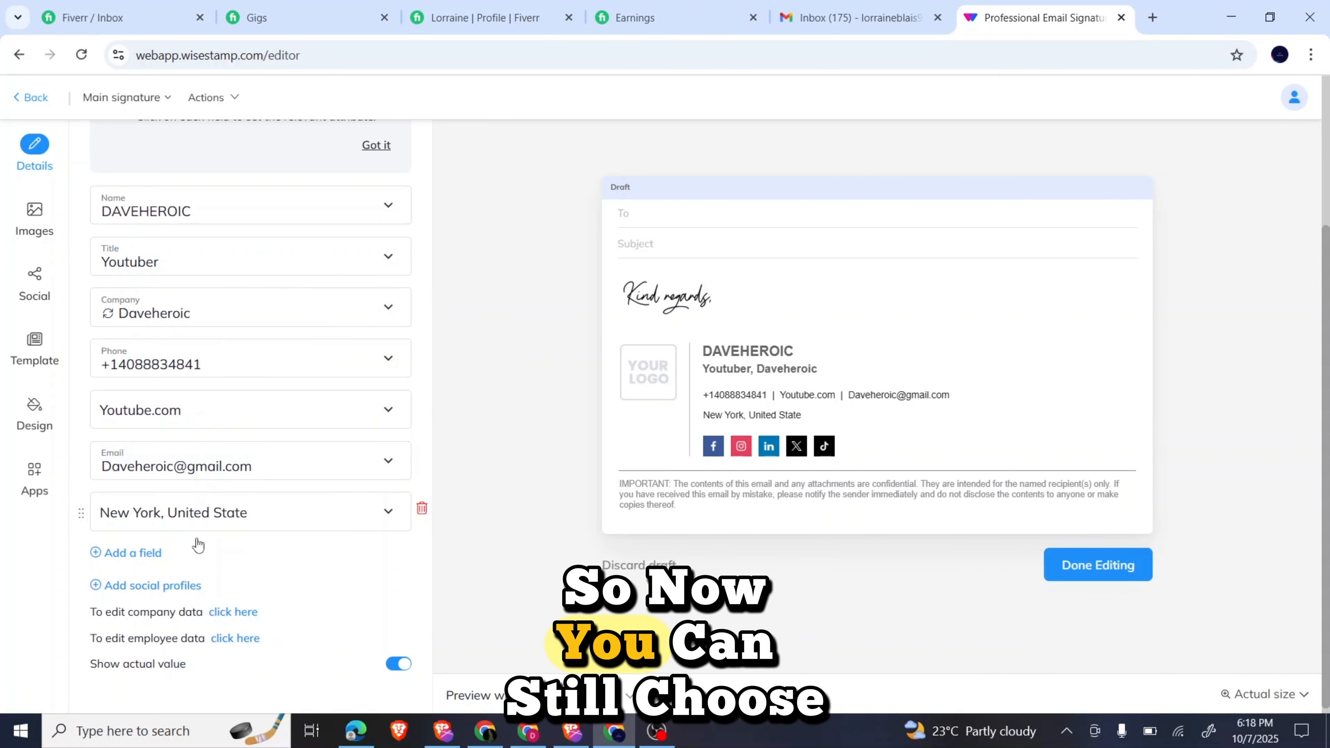
# Browse the Add a field dropdown's field types, such as Zoom, Whatsapp and Custom.
pyautogui.click(150, 554)
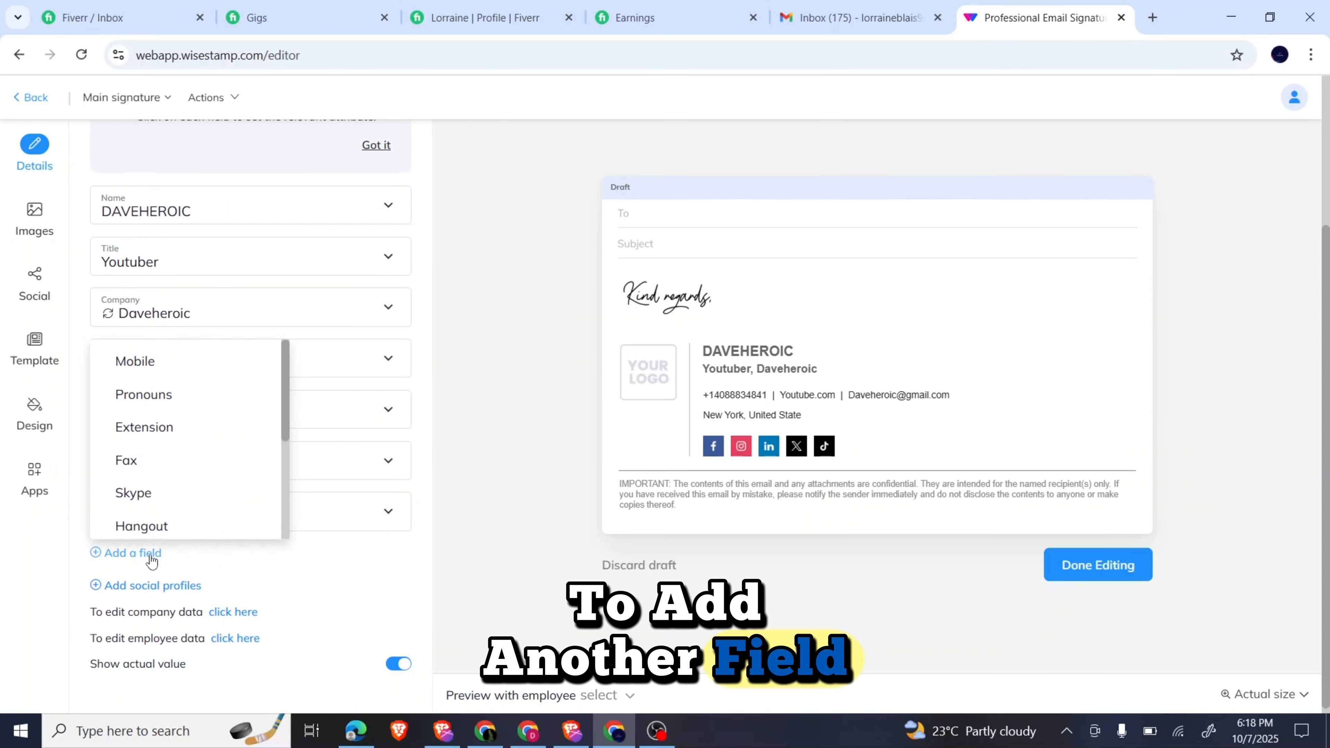
pyautogui.scroll(-3, 164, 468)
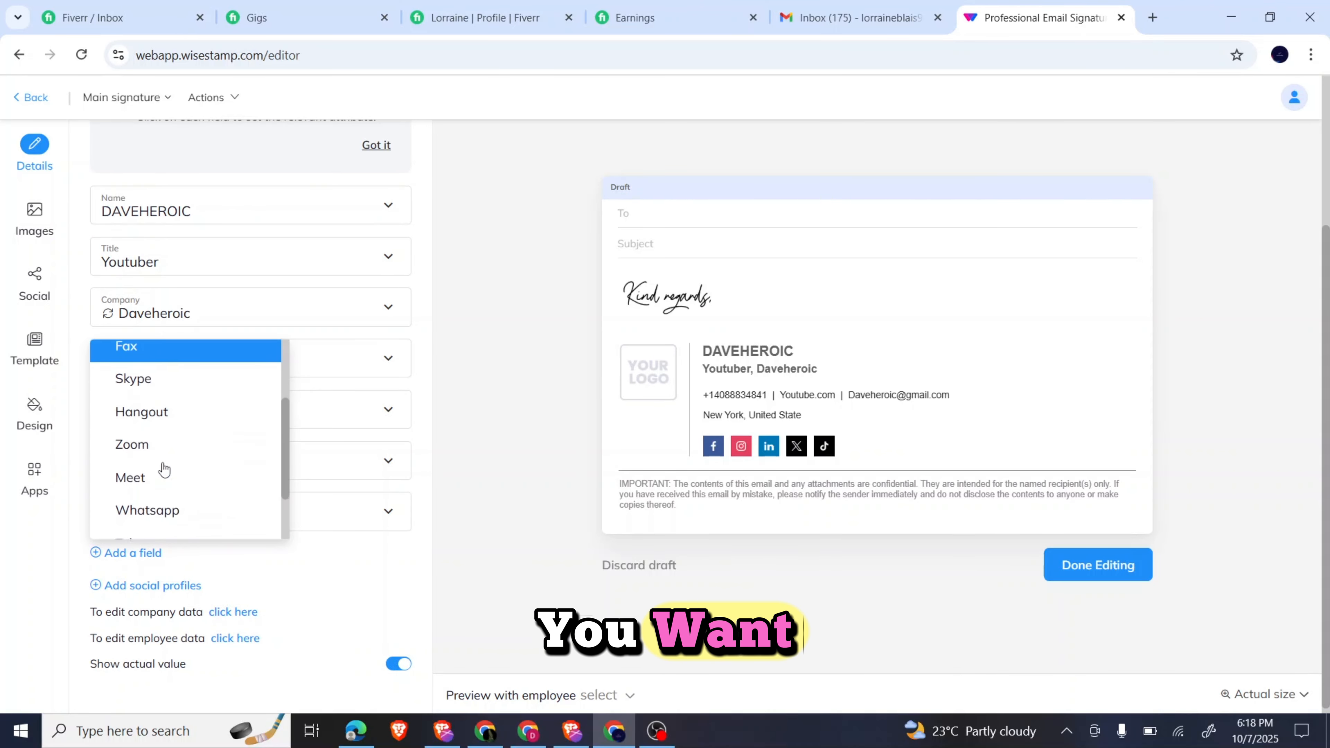
pyautogui.scroll(-2, 164, 468)
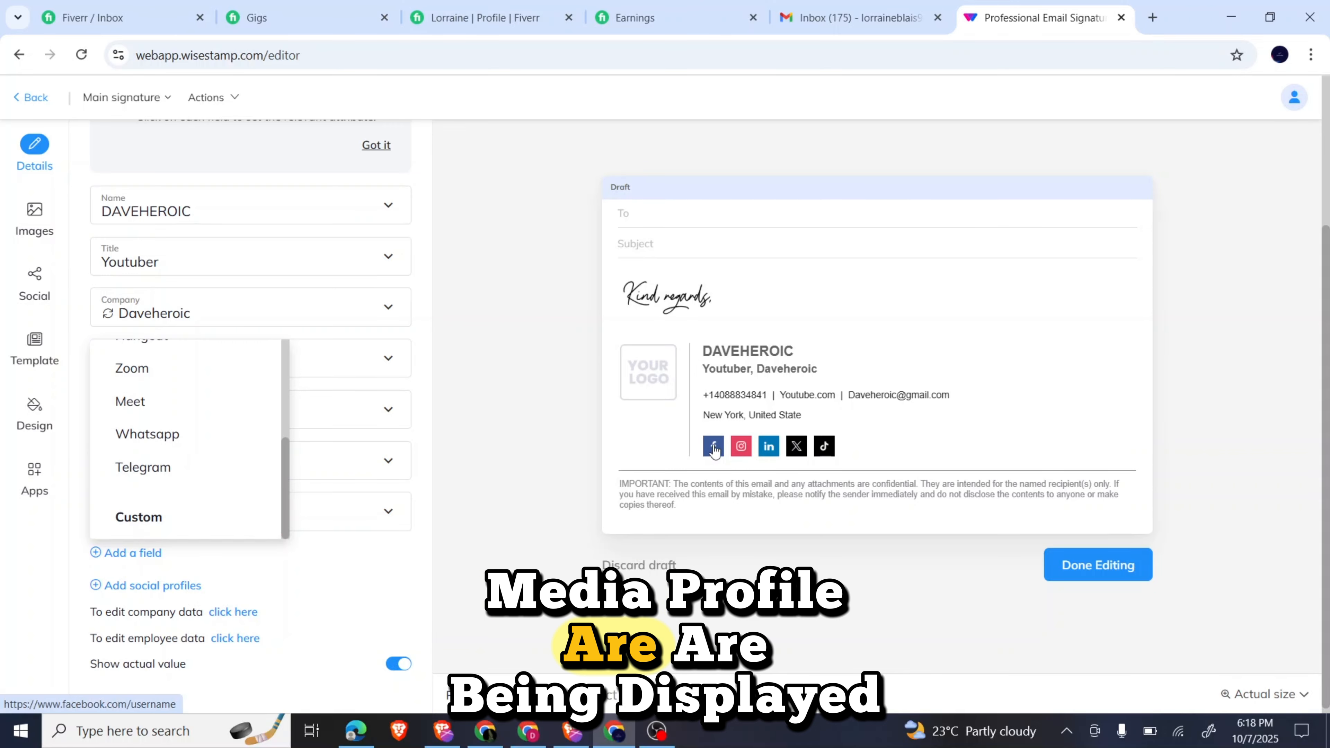
pyautogui.click(273, 549)
pyautogui.click(273, 549)
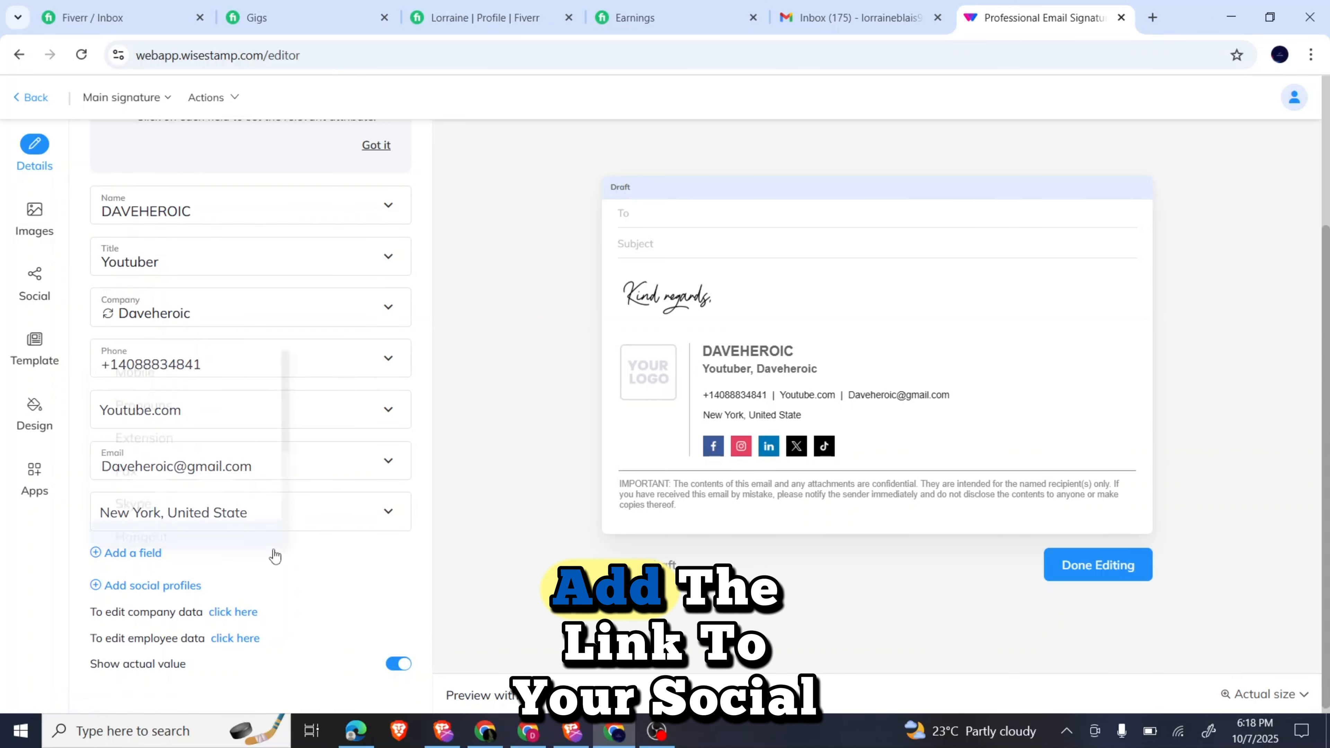
pyautogui.click(187, 587)
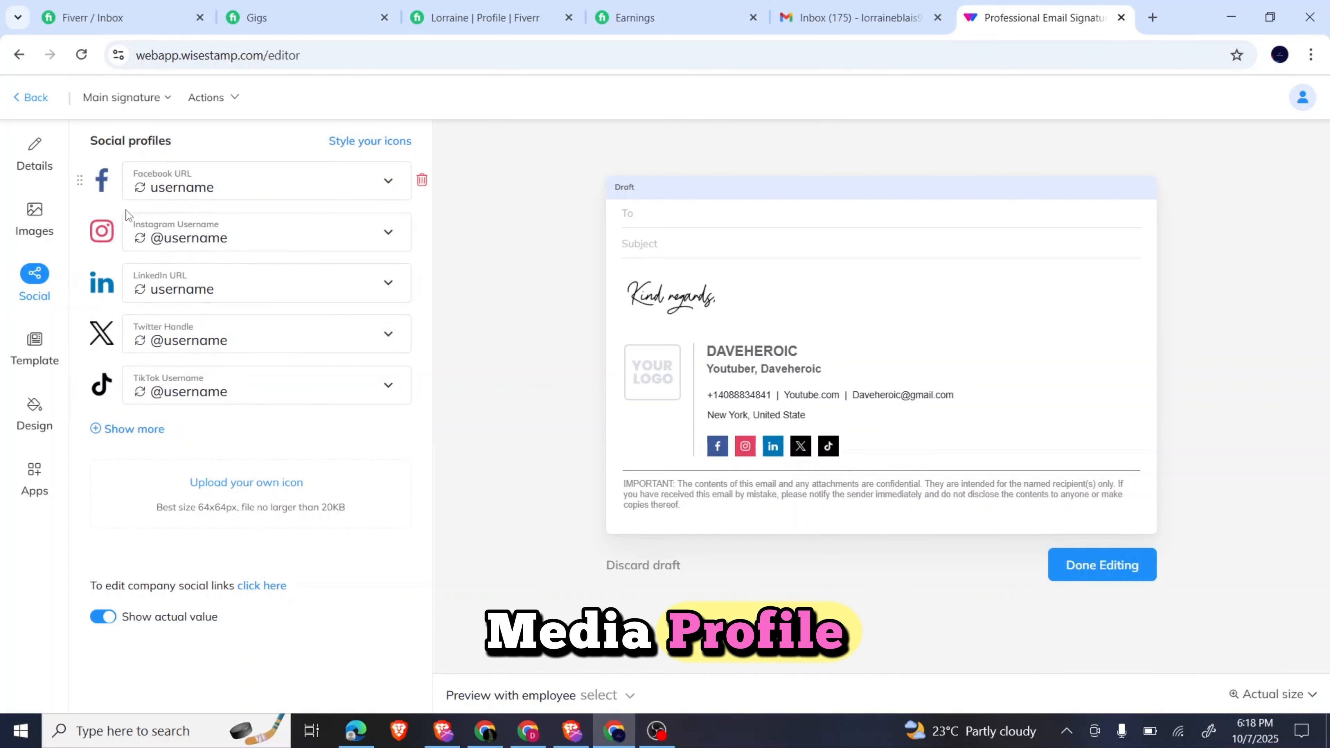
pyautogui.click(34, 159)
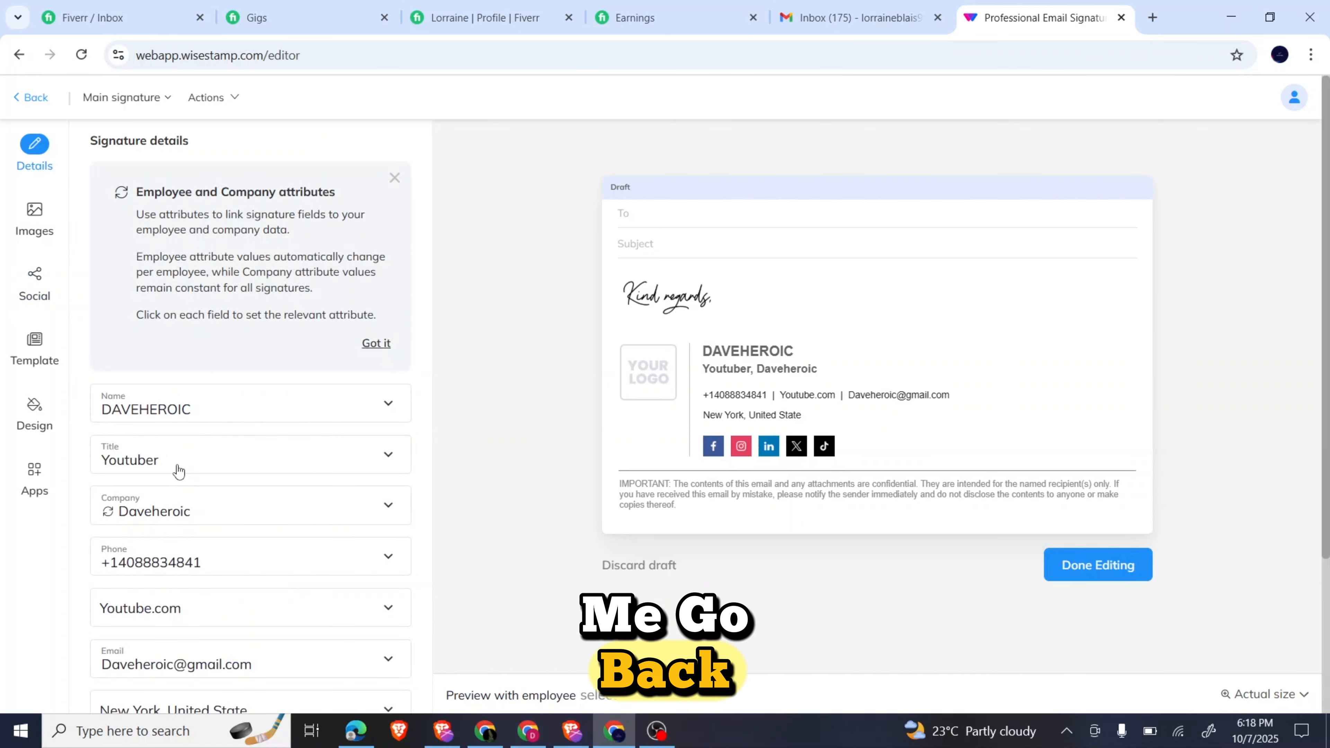
pyautogui.scroll(-3, 178, 471)
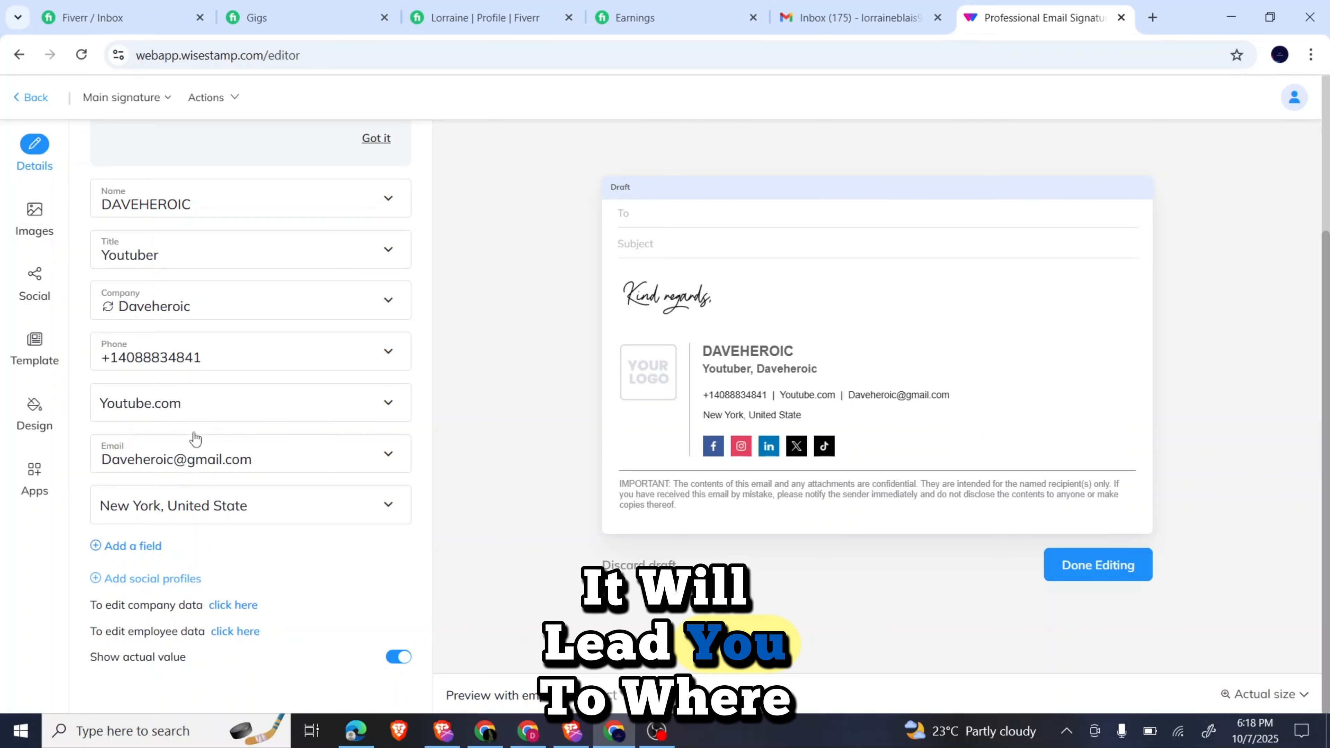
pyautogui.click(182, 578)
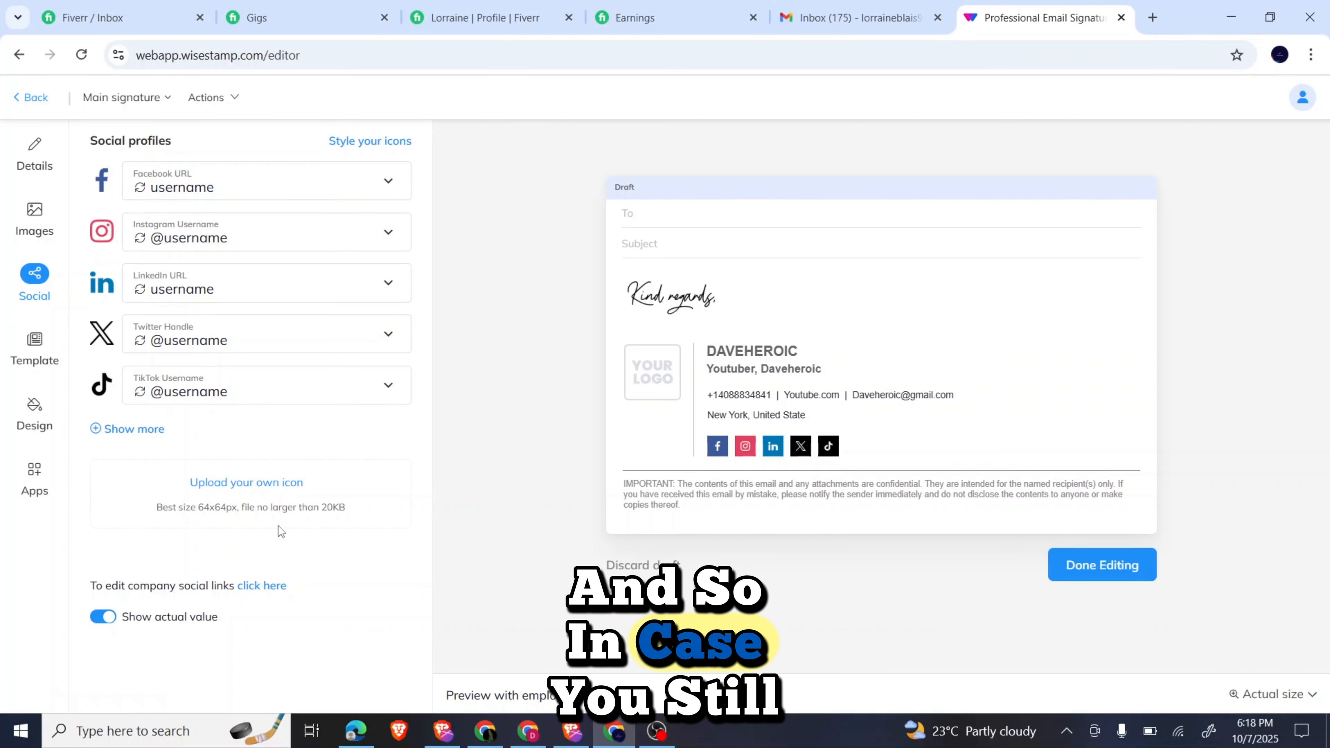
# Add a YouTube profile from the expanded social networks grid.
pyautogui.click(134, 431)
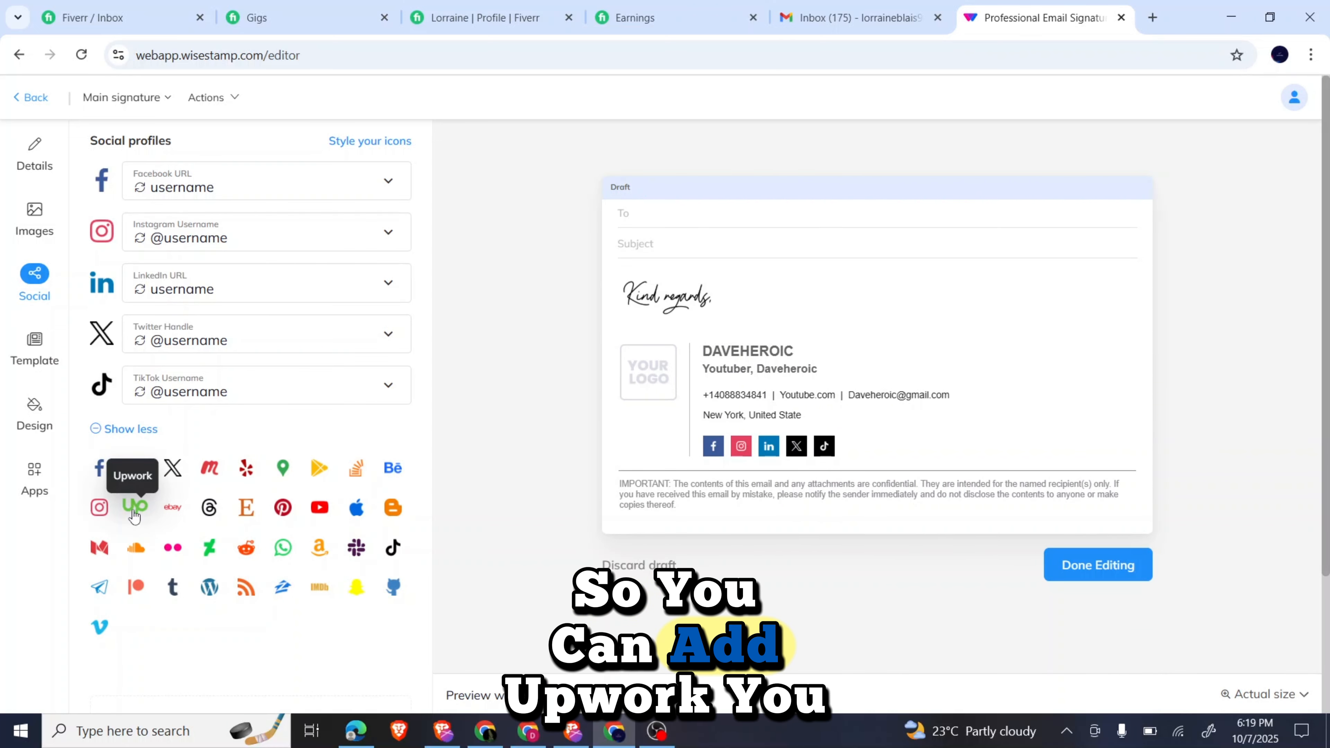
pyautogui.click(319, 508)
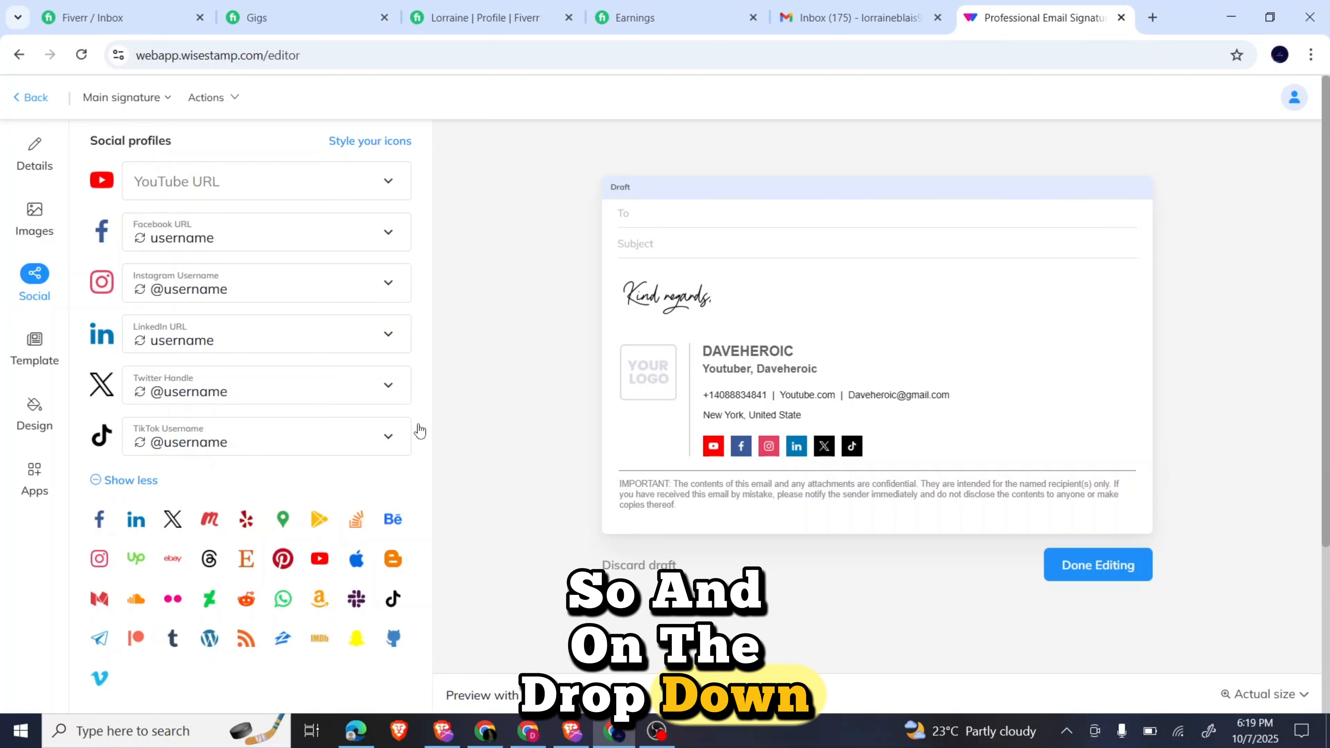
# Switch the YouTube URL field's value source to Free text.
pyautogui.click(317, 190)
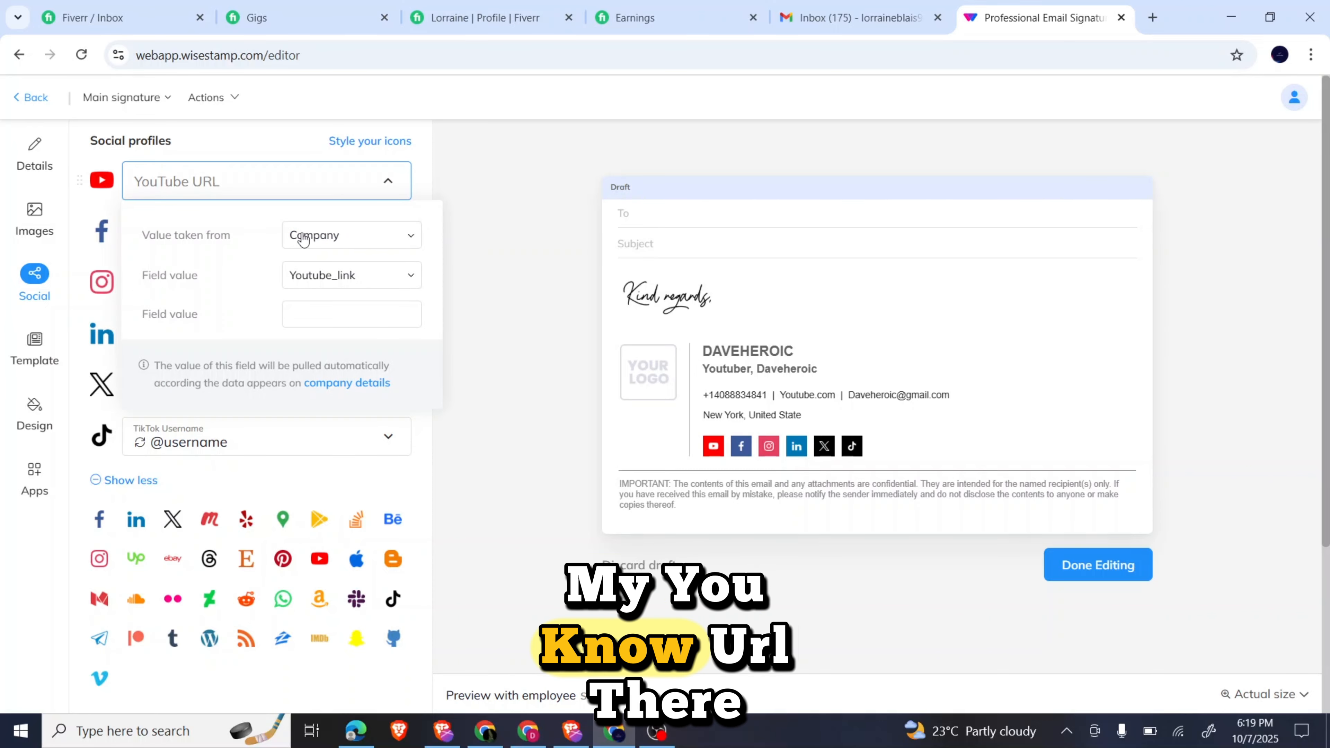
pyautogui.click(330, 276)
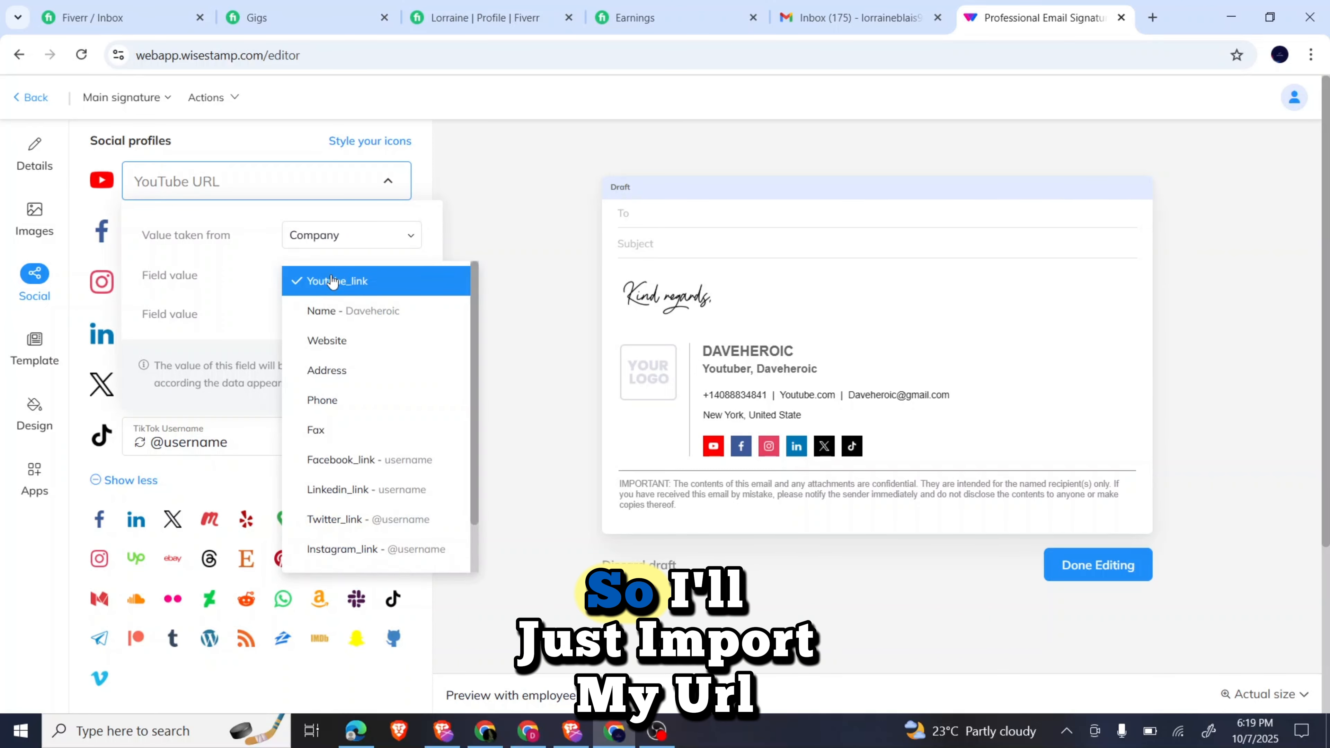
pyautogui.click(332, 240)
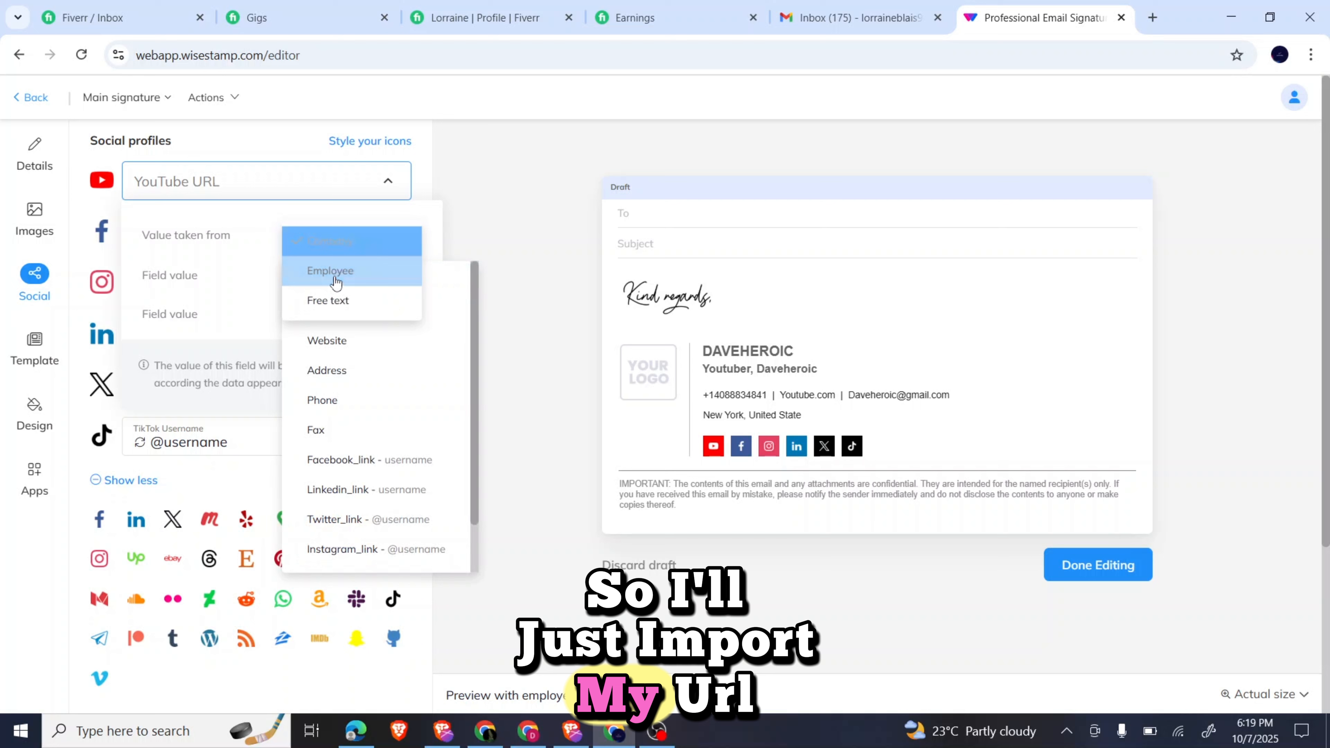
pyautogui.click(335, 299)
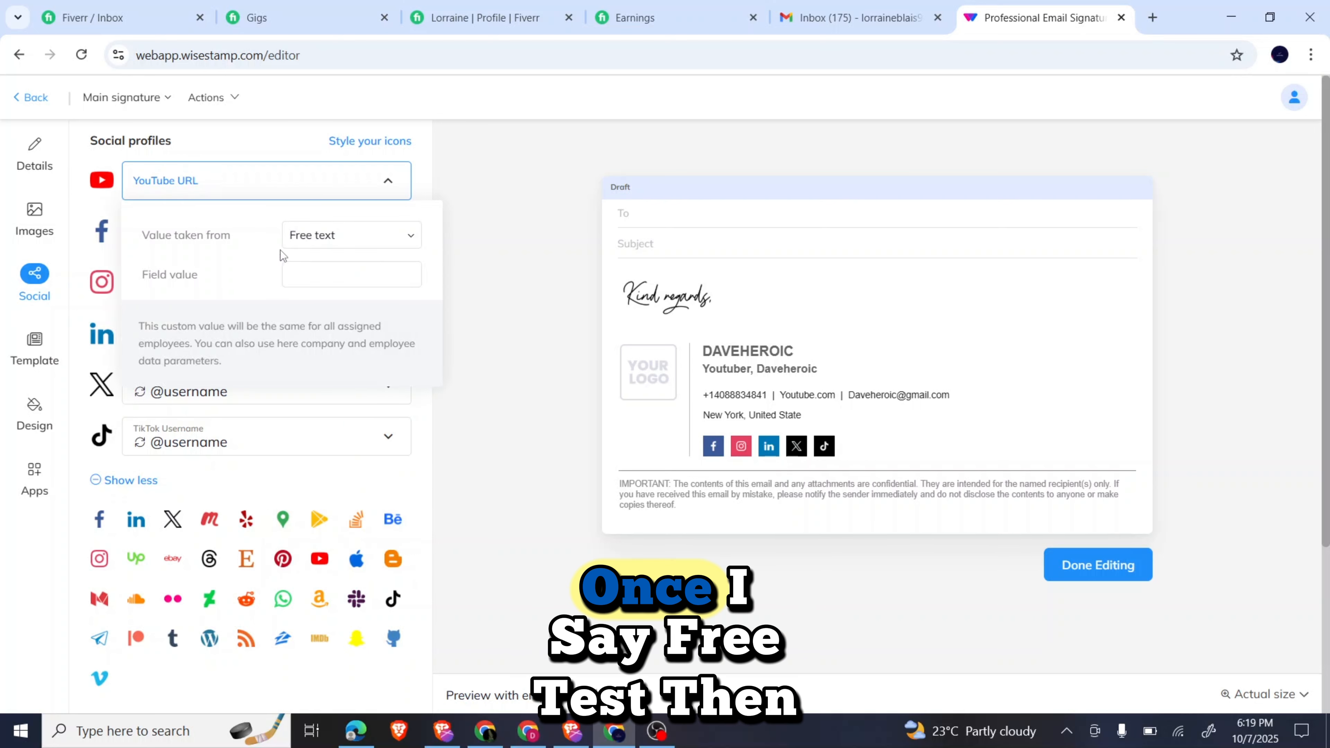
pyautogui.click(299, 275)
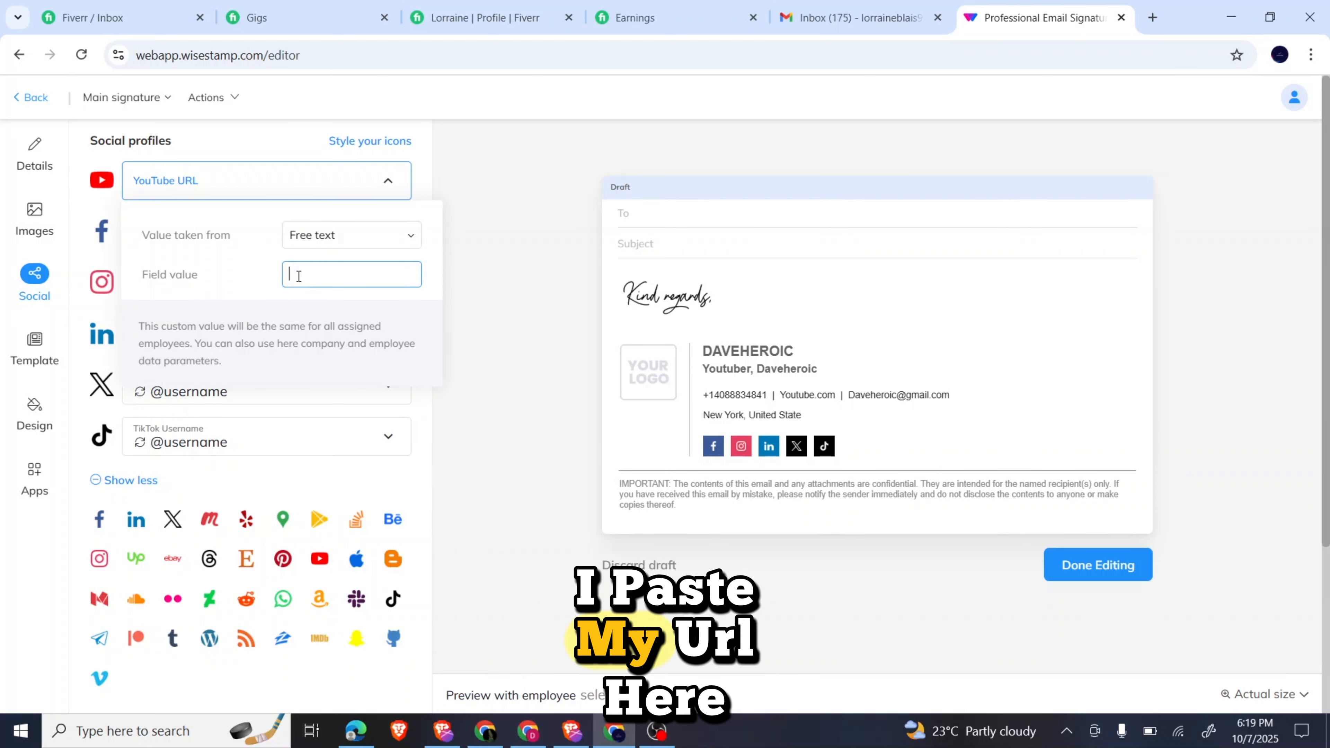
pyautogui.click(243, 183)
# Switch the Facebook URL field's value source to Free text, leaving it empty.
pyautogui.click(244, 252)
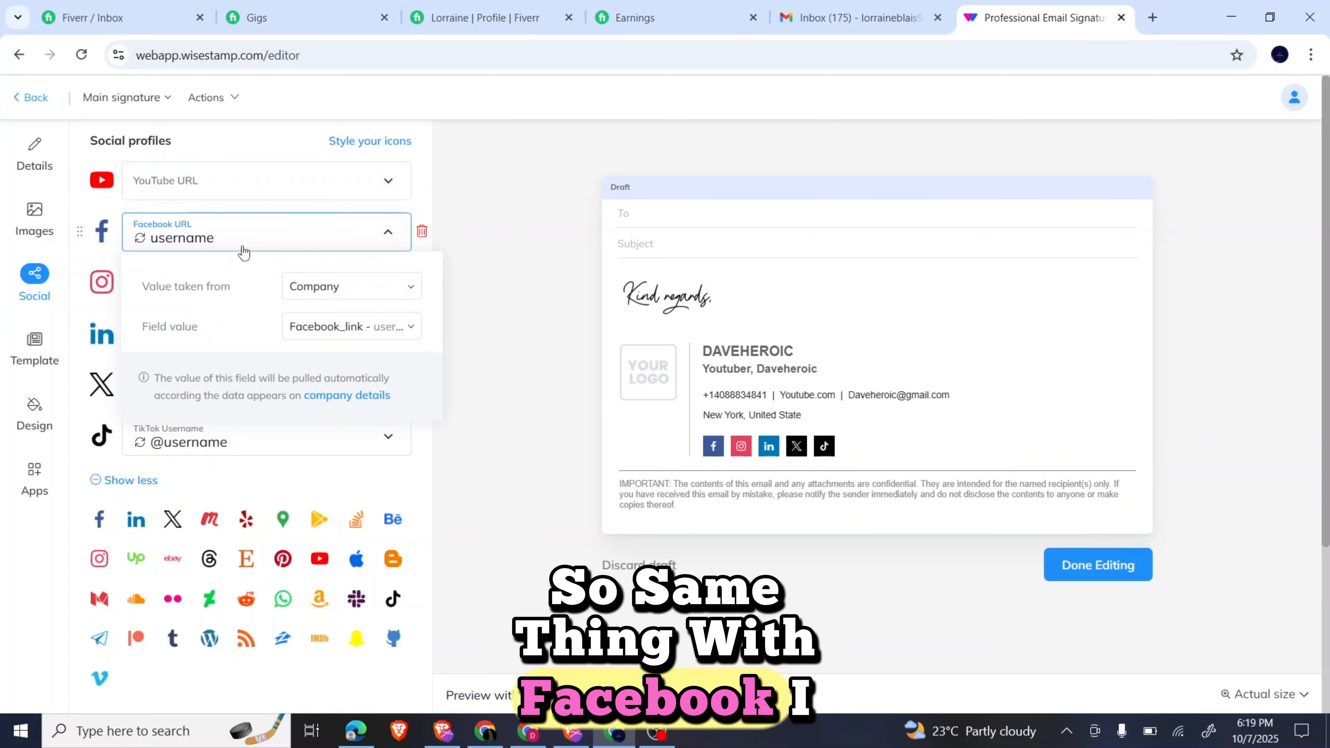
pyautogui.click(331, 326)
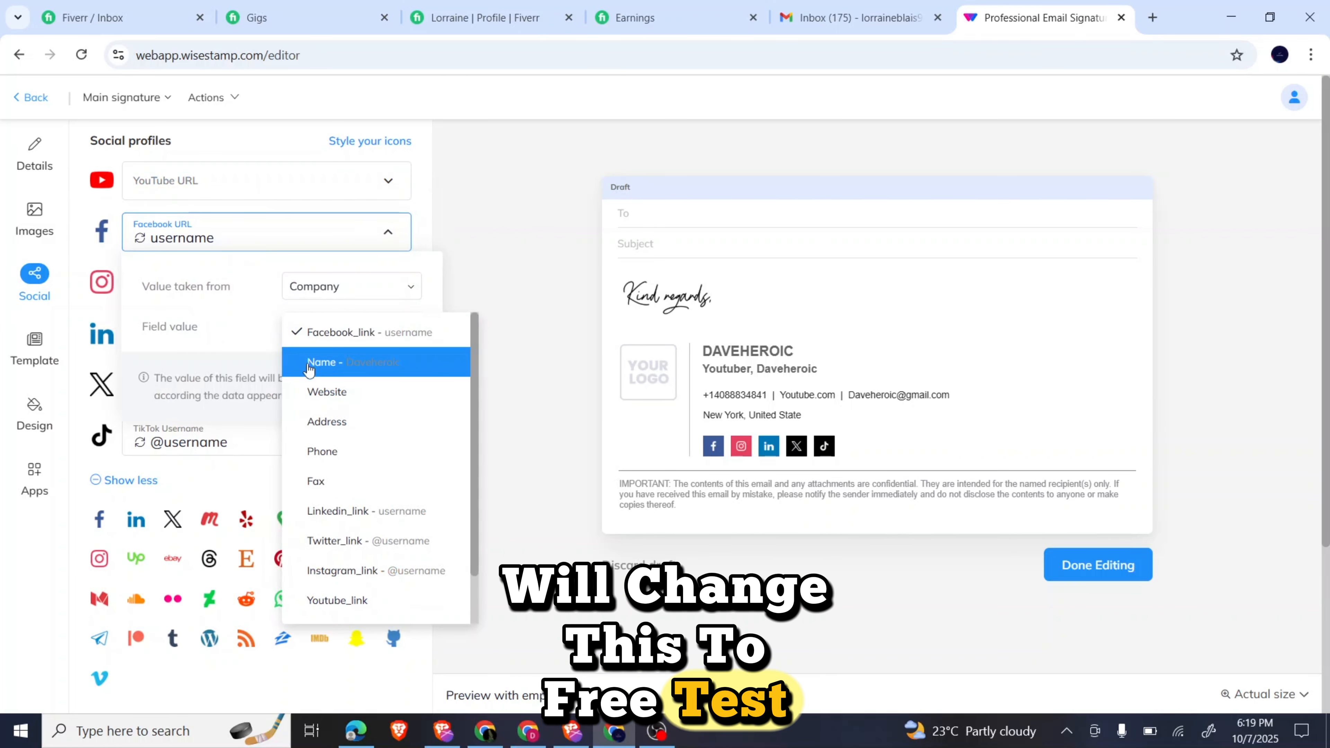
pyautogui.click(341, 293)
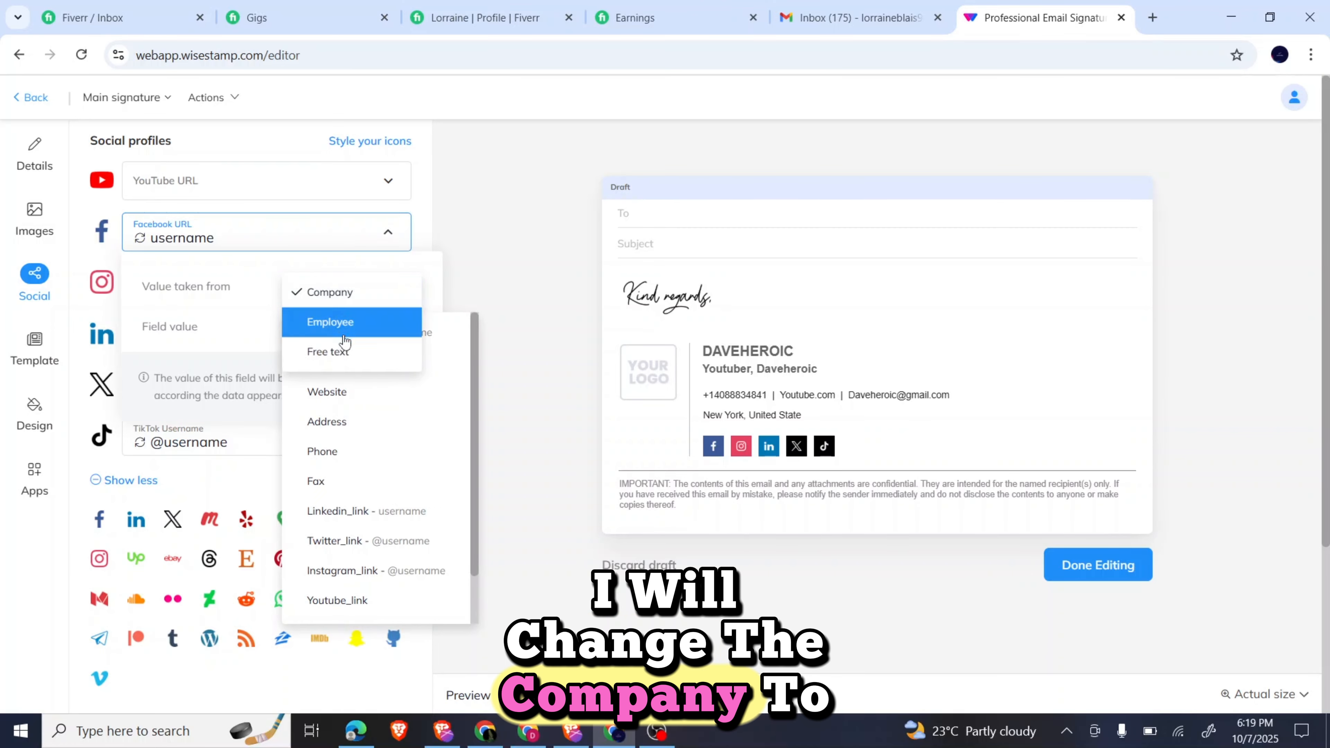
pyautogui.click(343, 356)
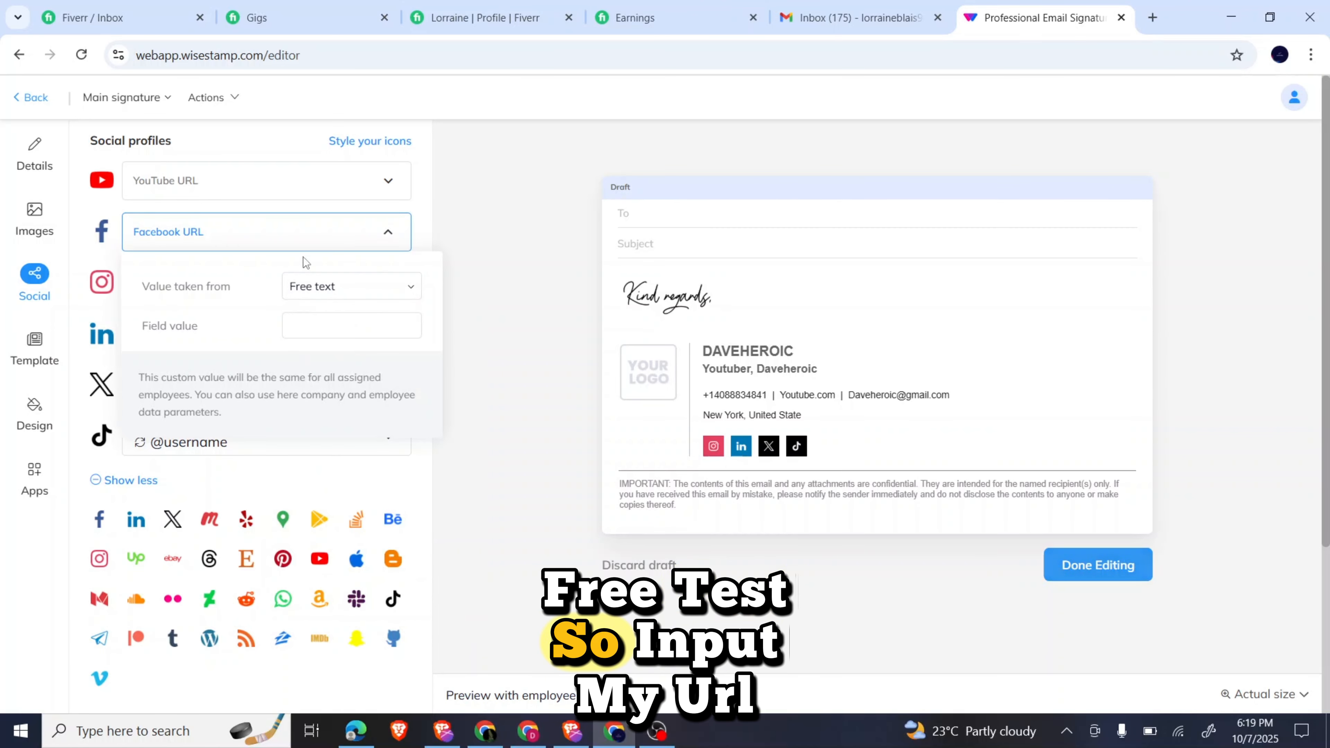
pyautogui.click(294, 245)
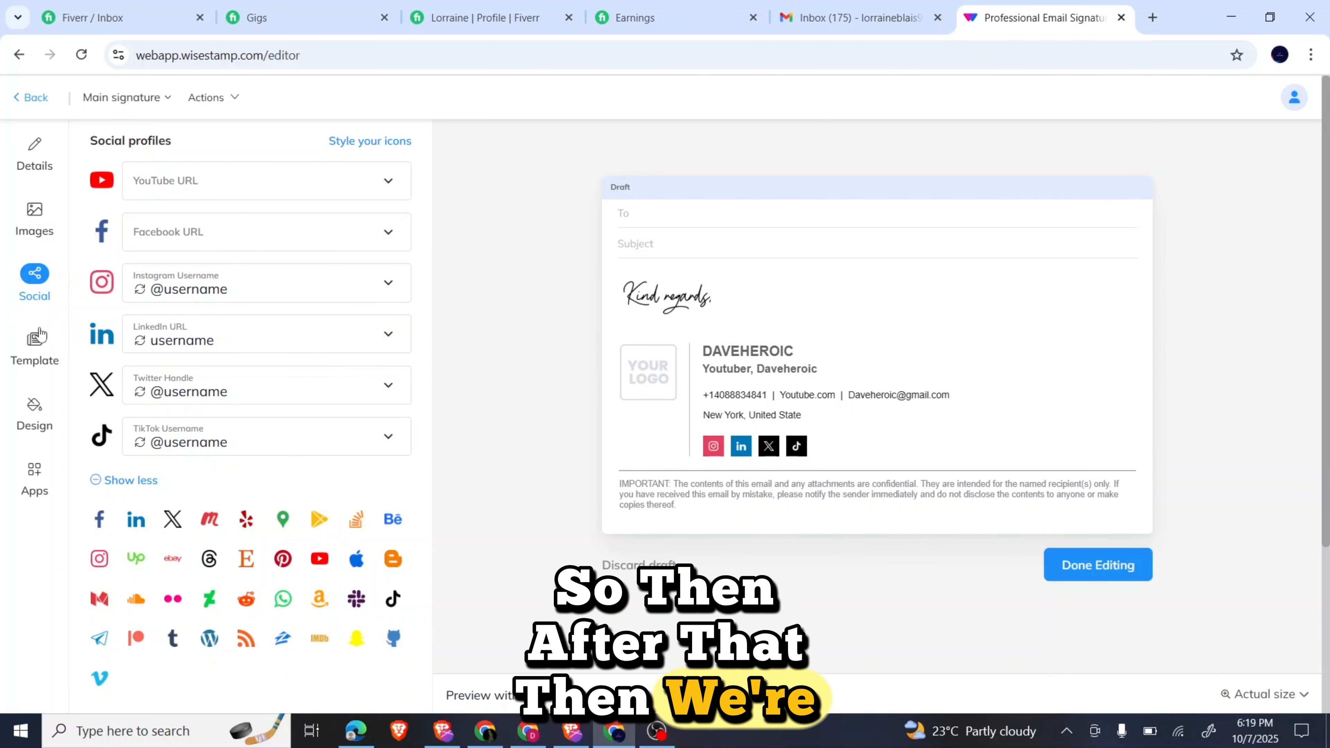
# Open the Design panel and review style settings like Arial font and template colour #45668E.
pyautogui.click(36, 413)
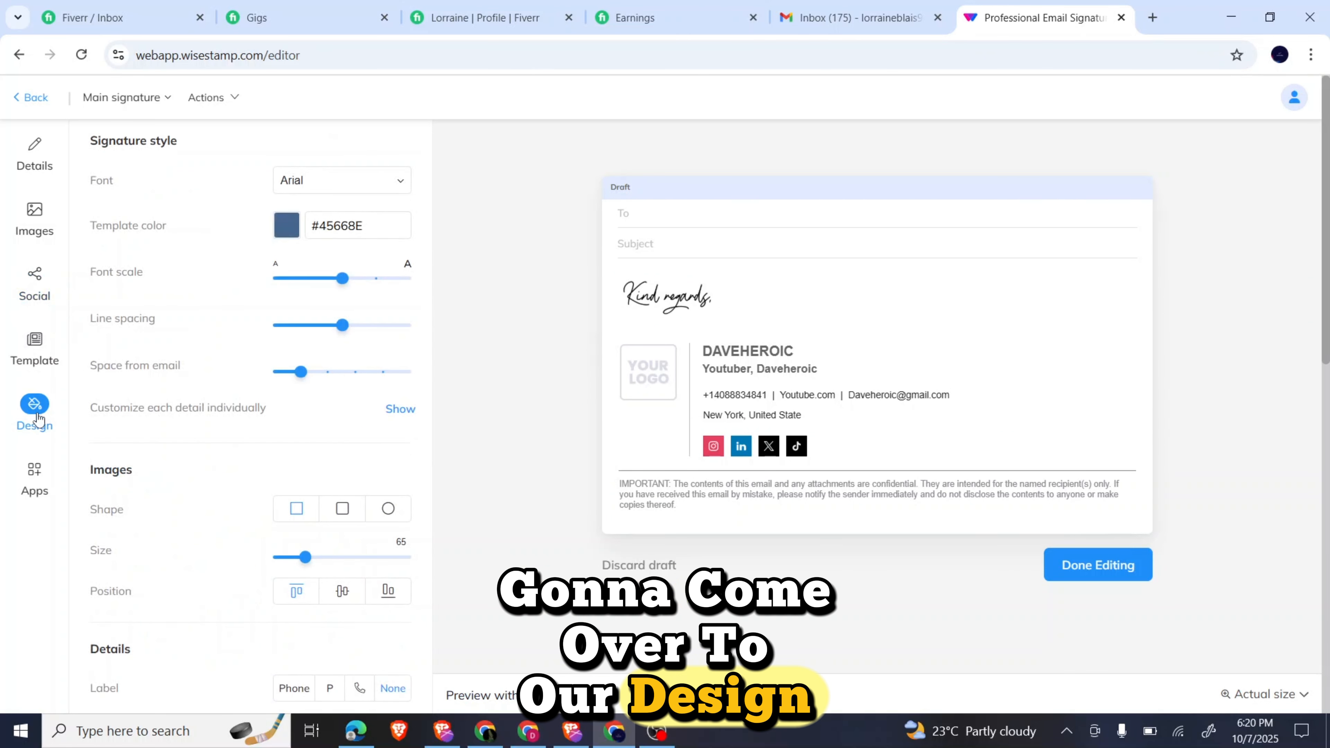
pyautogui.scroll(-7, 201, 434)
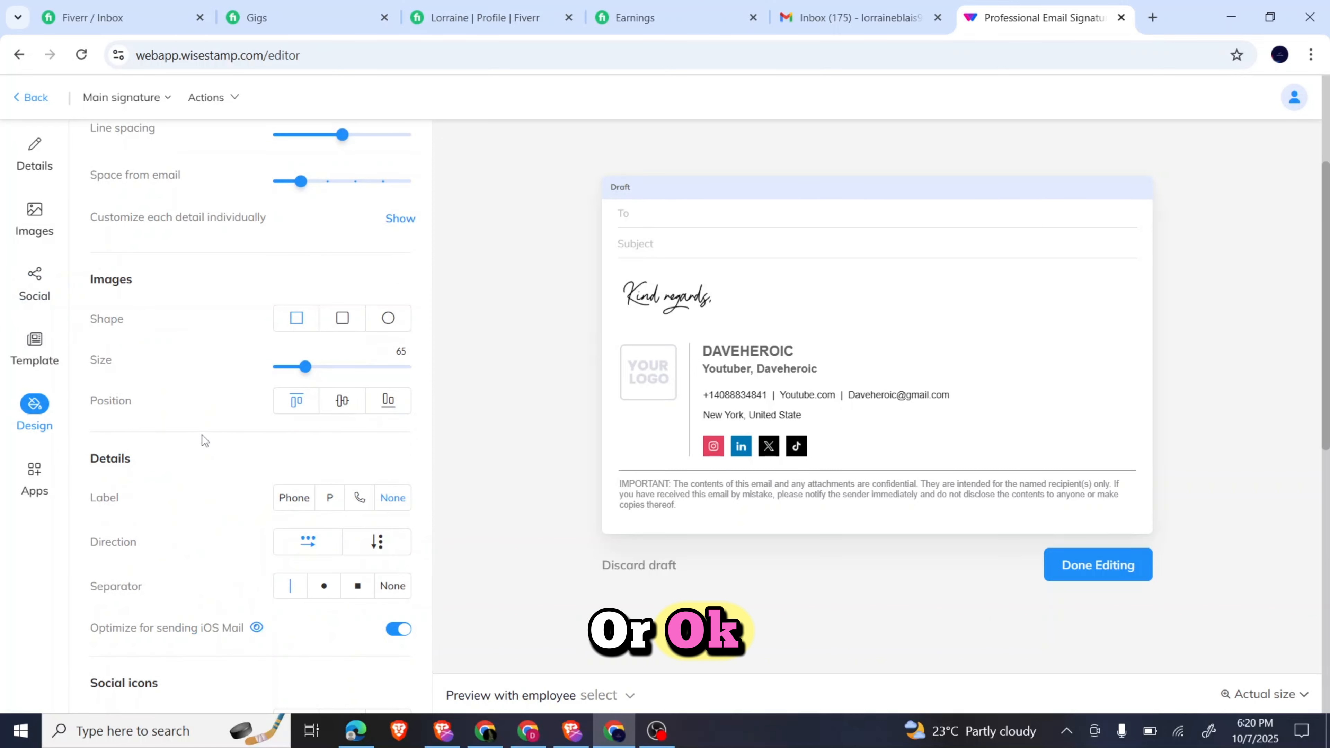
pyautogui.scroll(-5, 202, 440)
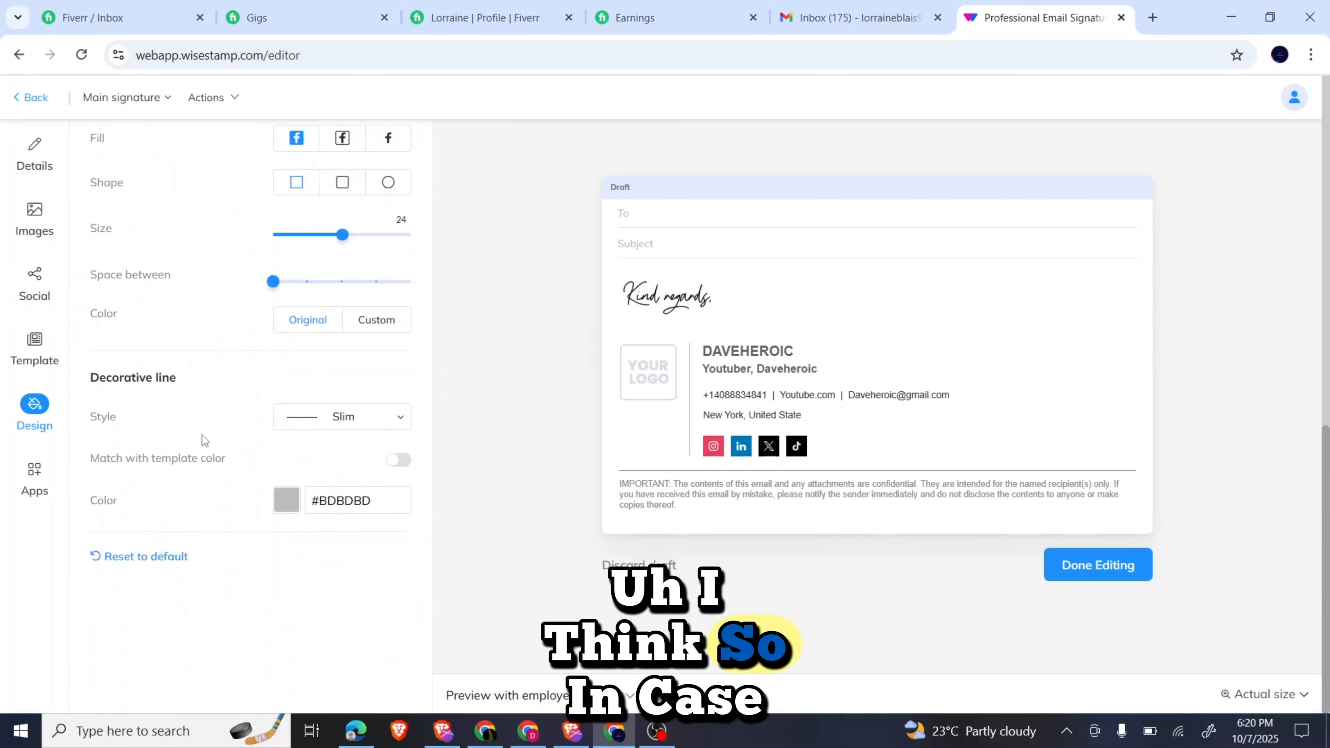
pyautogui.scroll(3, 202, 440)
pyautogui.scroll(10, 201, 434)
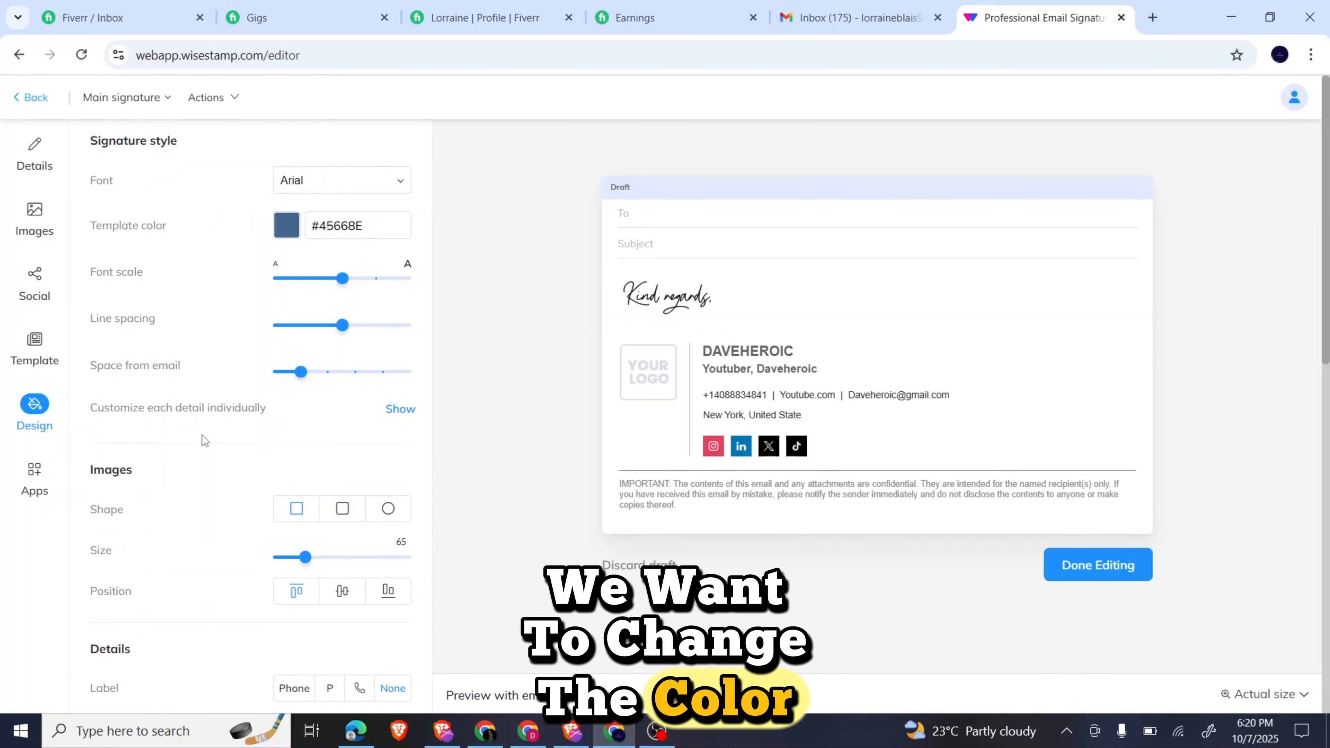
pyautogui.scroll(-6, 201, 434)
pyautogui.scroll(-2, 201, 435)
pyautogui.scroll(2, 201, 435)
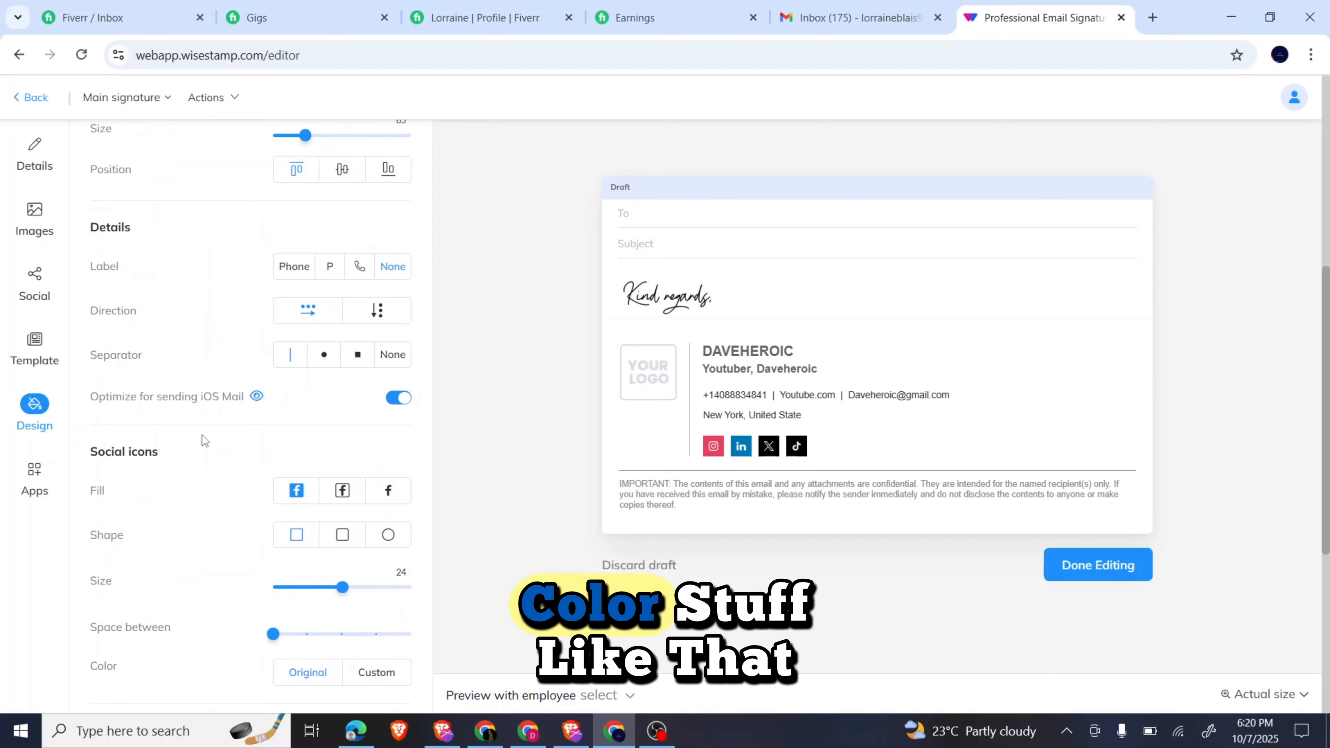
pyautogui.scroll(-2, 202, 434)
pyautogui.scroll(7, 202, 434)
pyautogui.scroll(2, 201, 439)
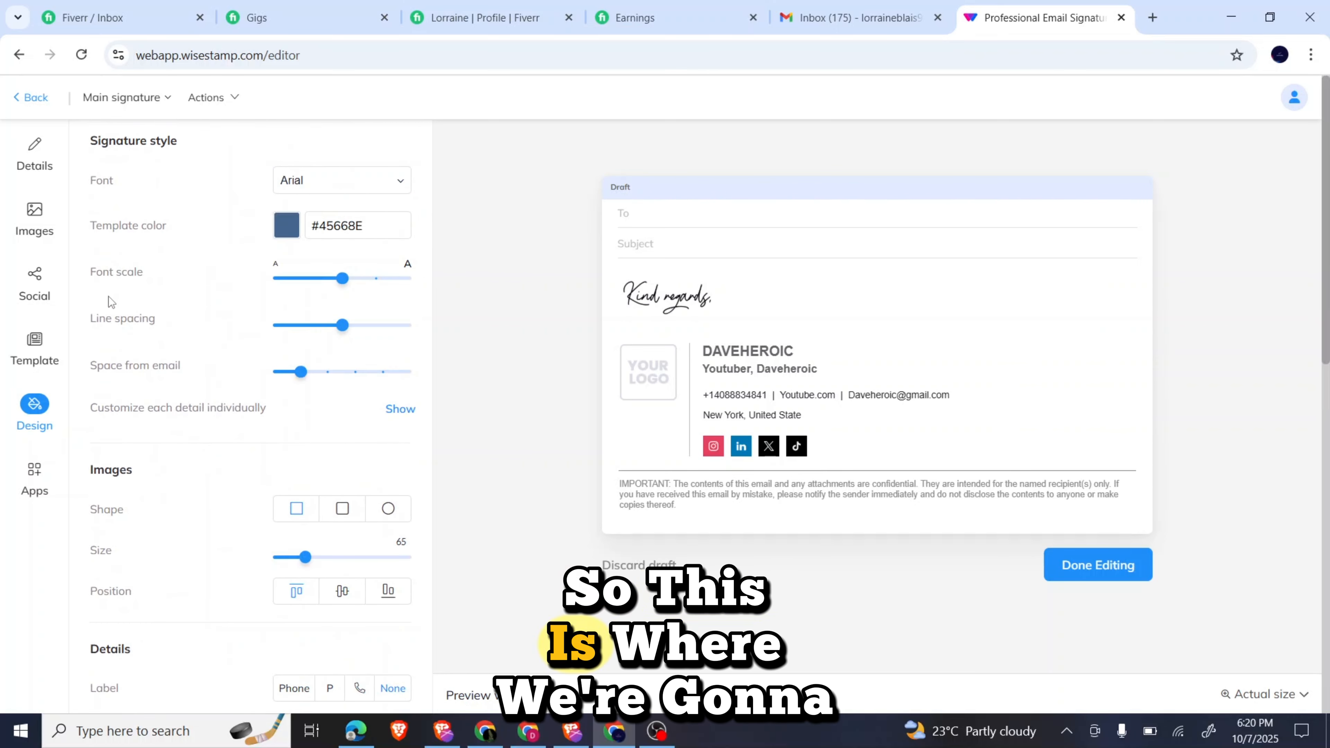
# Start replacing the logo image in the Images section by choosing a local file.
pyautogui.click(36, 225)
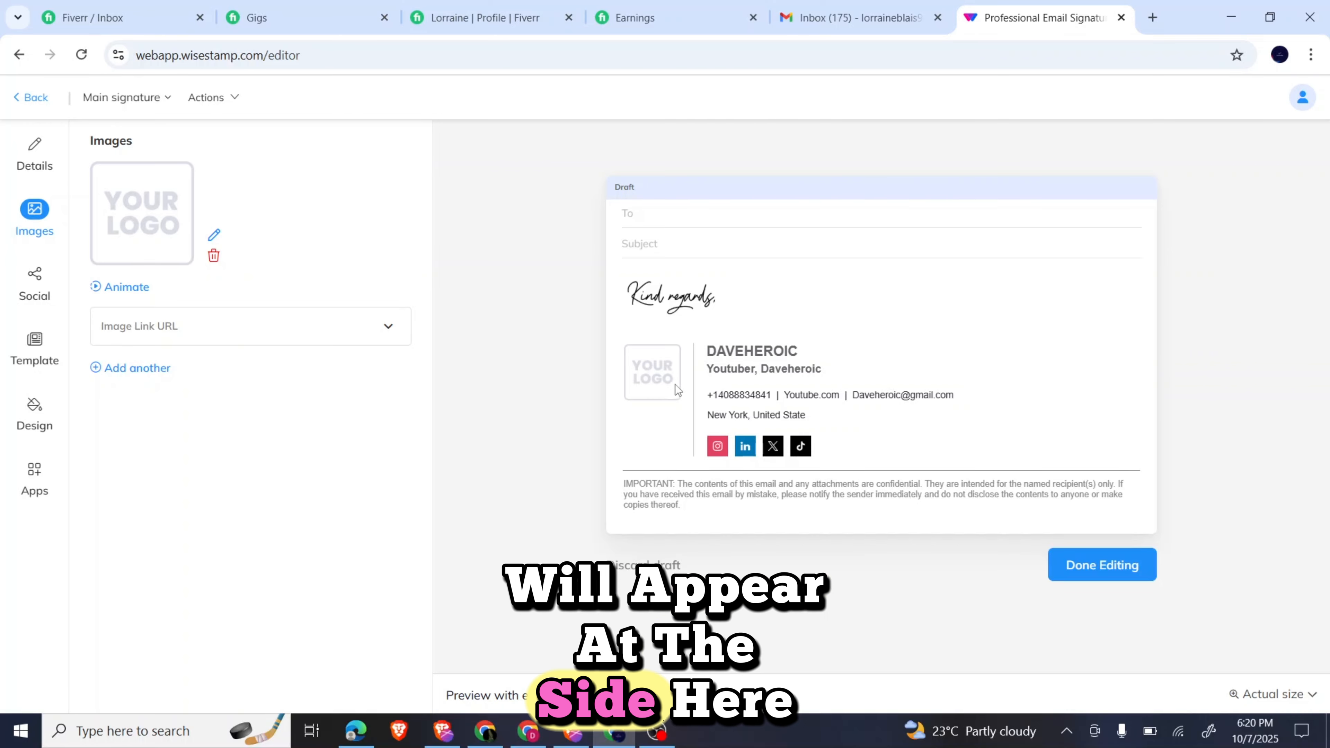
pyautogui.click(137, 220)
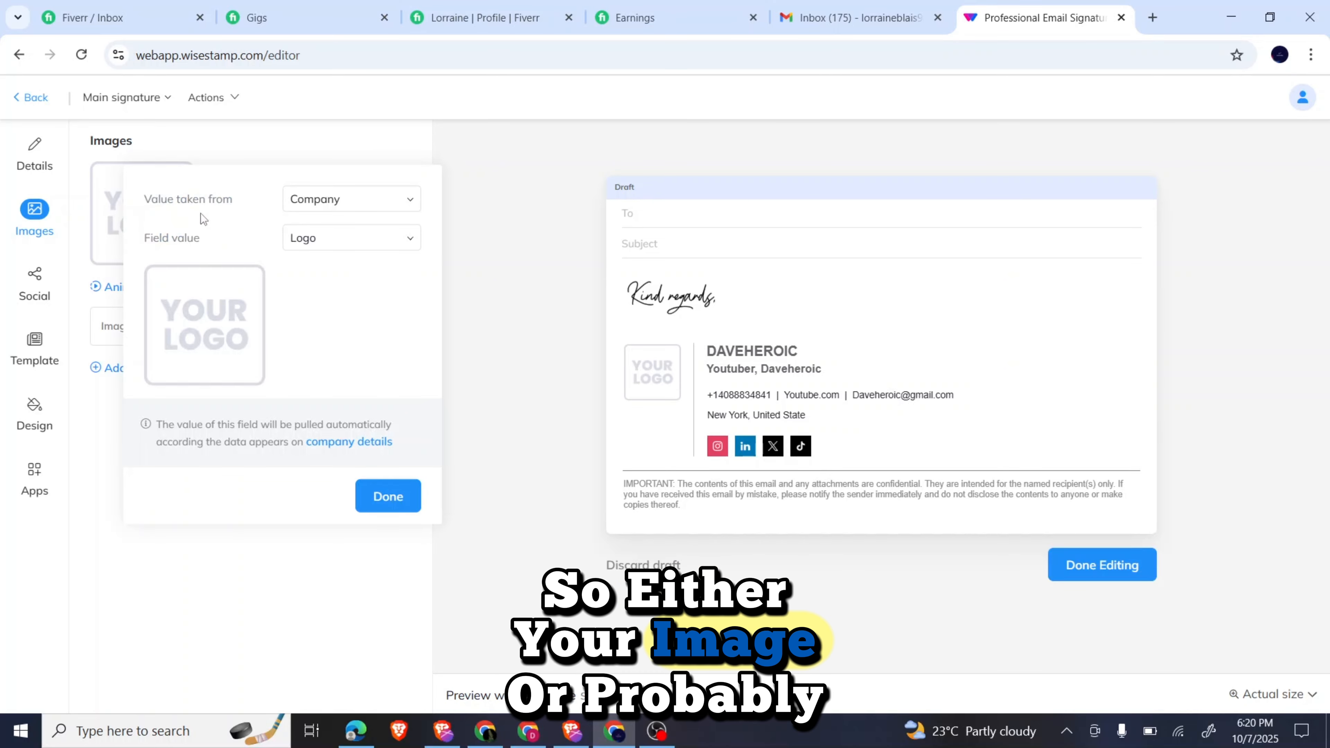
pyautogui.click(234, 341)
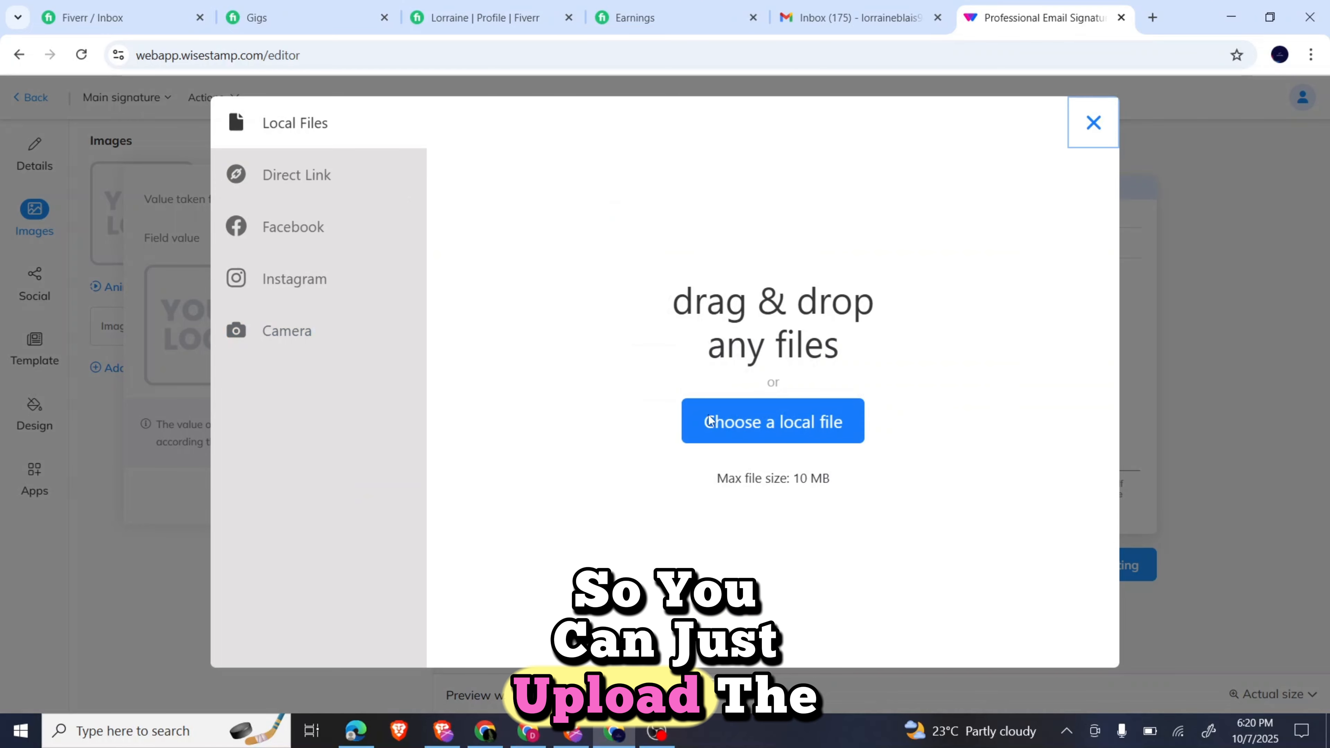
pyautogui.click(722, 425)
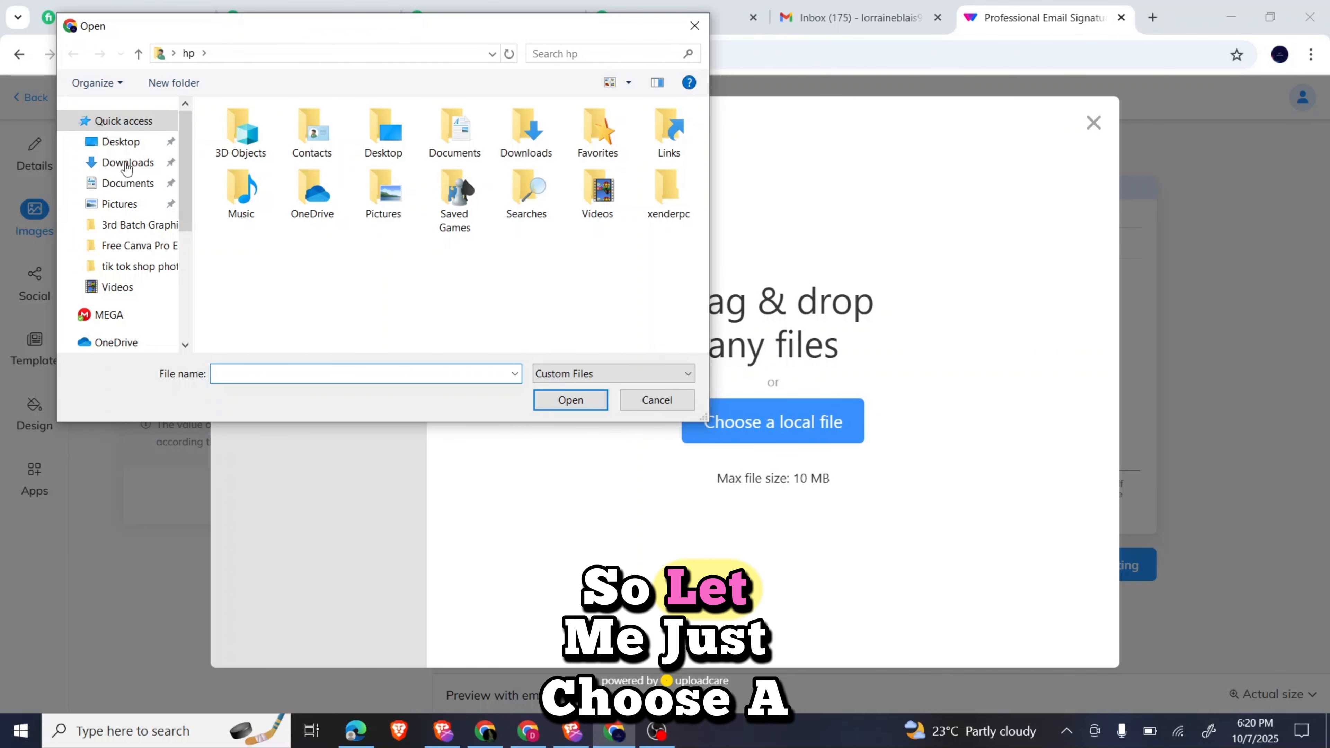
# Select the portrait photo from the Downloads folder in the Open dialog.
pyautogui.click(125, 165)
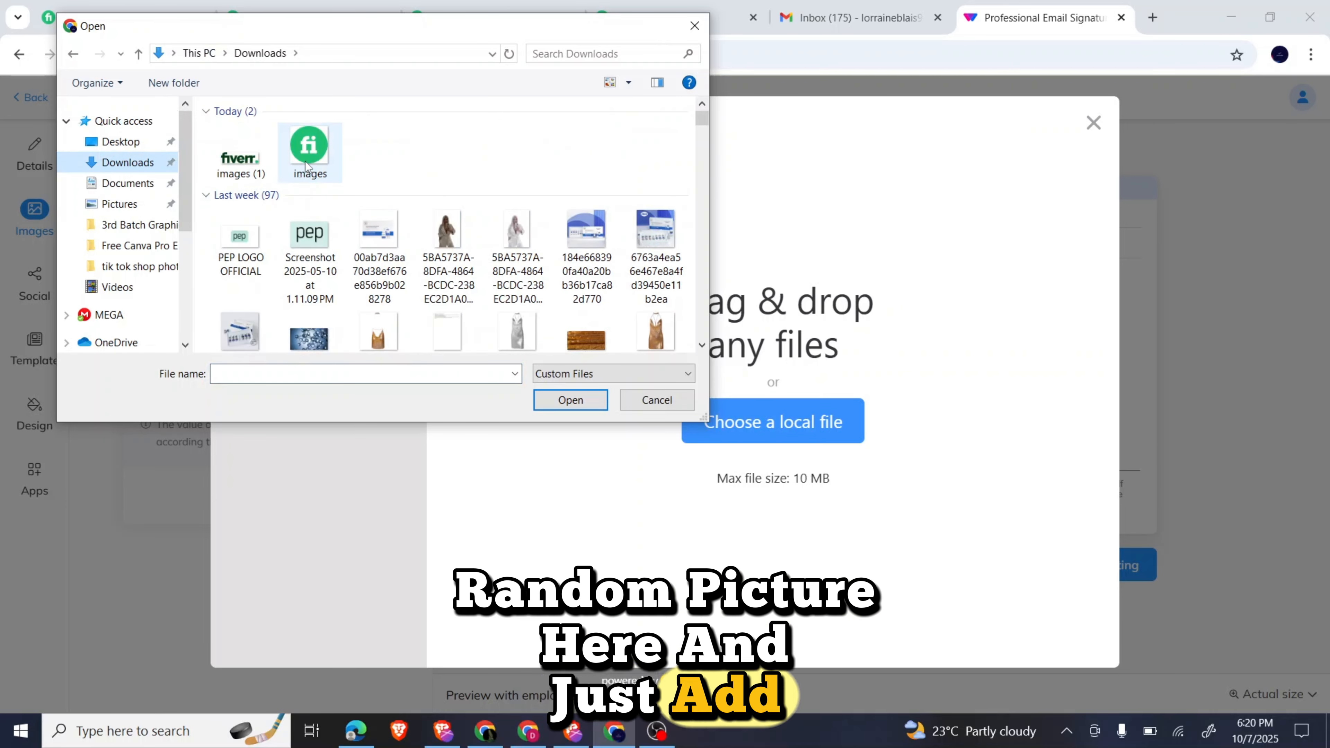
pyautogui.scroll(-1, 386, 250)
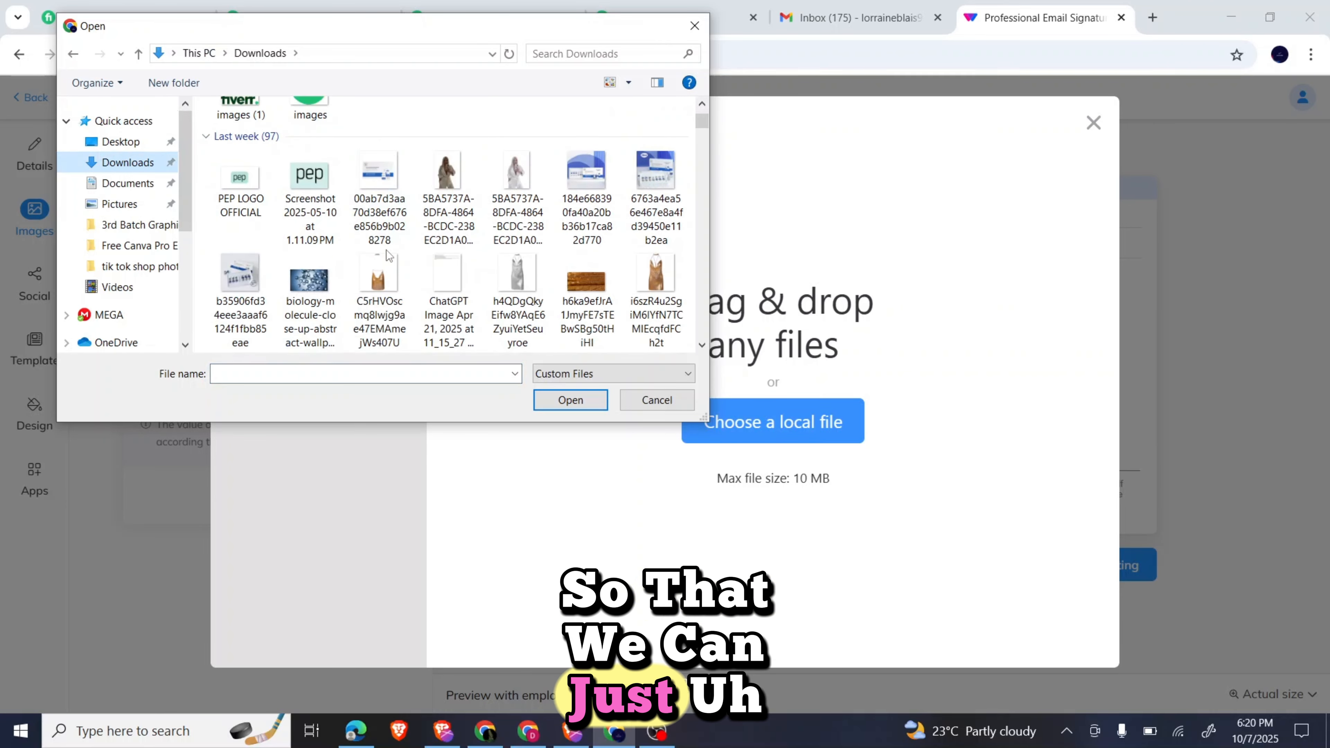
pyautogui.scroll(-5, 387, 249)
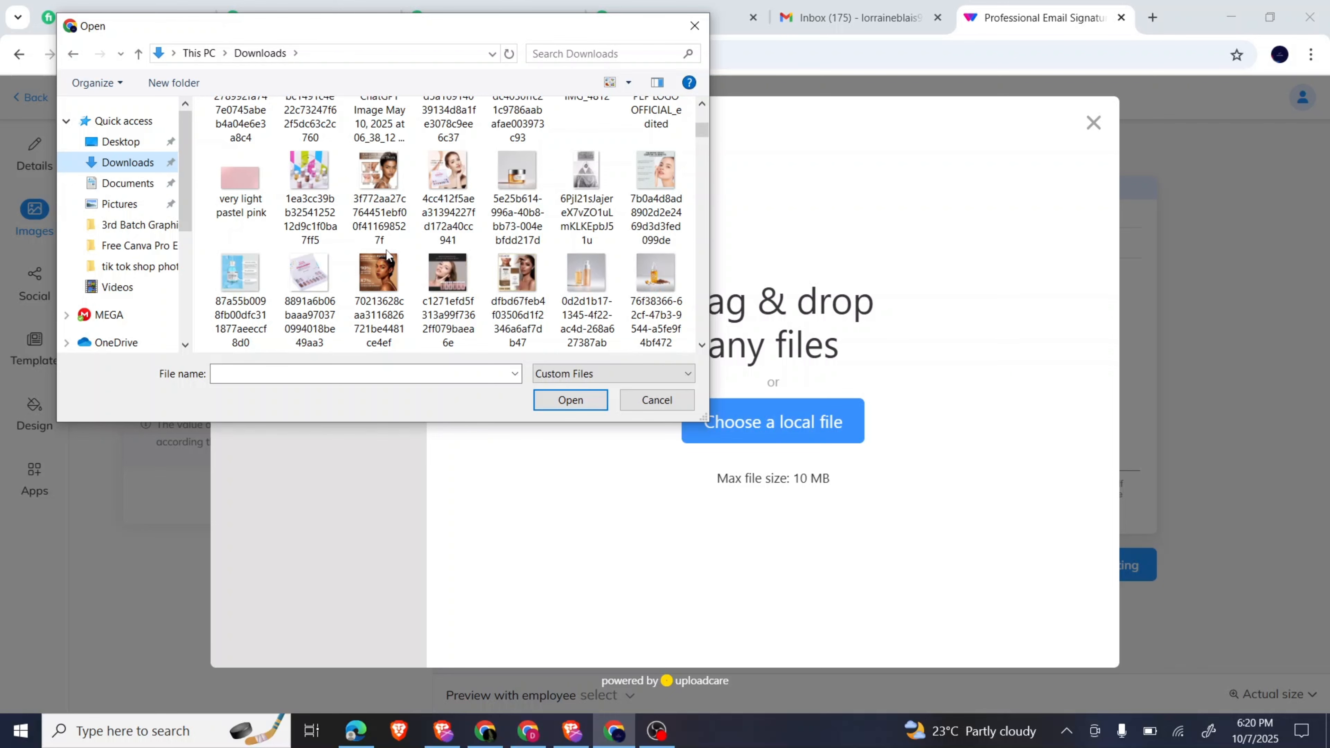
pyautogui.scroll(-1, 387, 250)
pyautogui.scroll(-1, 386, 249)
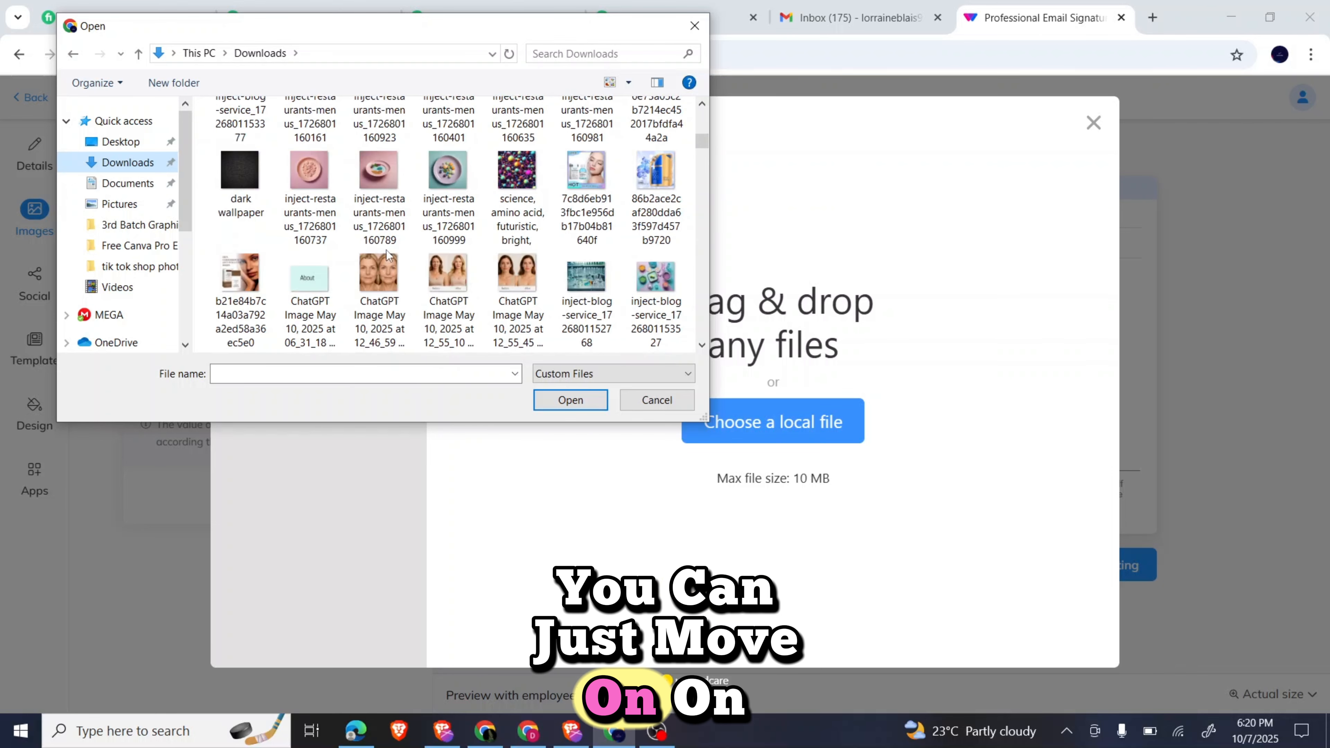
pyautogui.scroll(-3, 387, 249)
pyautogui.scroll(-3, 386, 249)
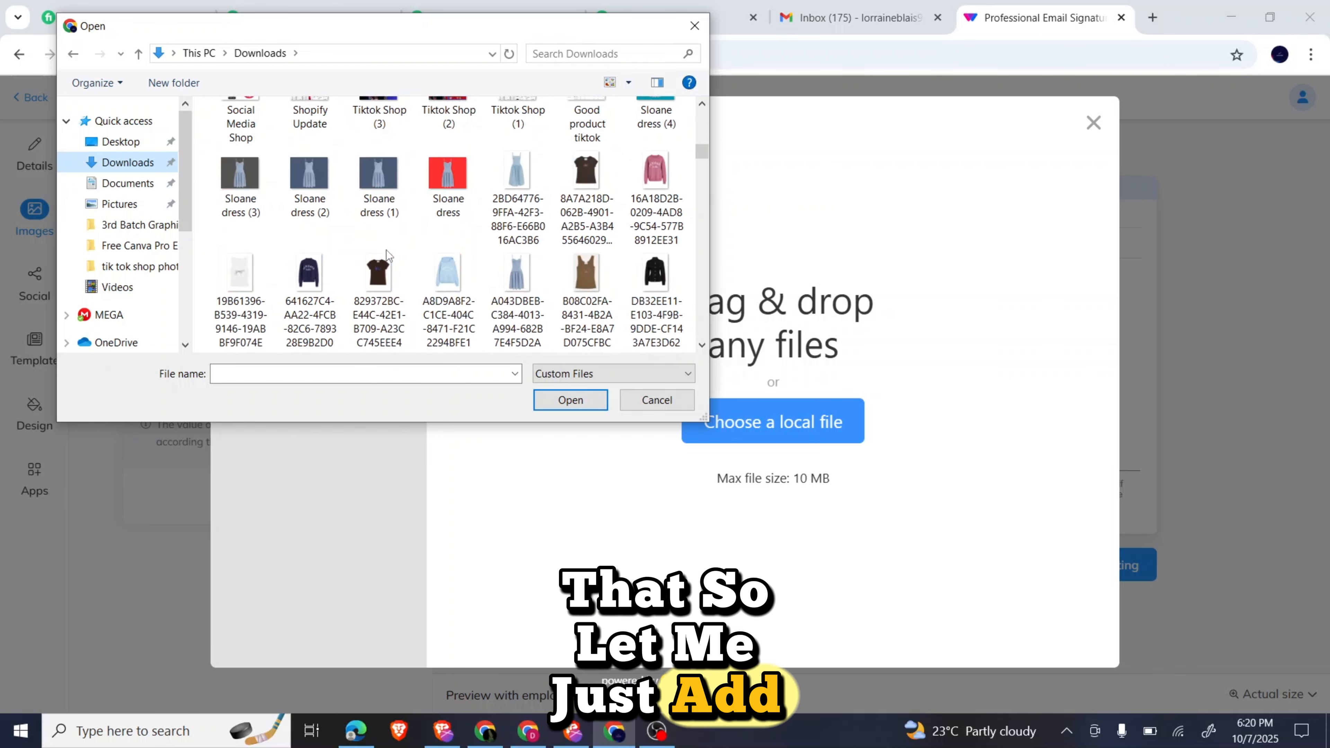
pyautogui.scroll(-3, 387, 249)
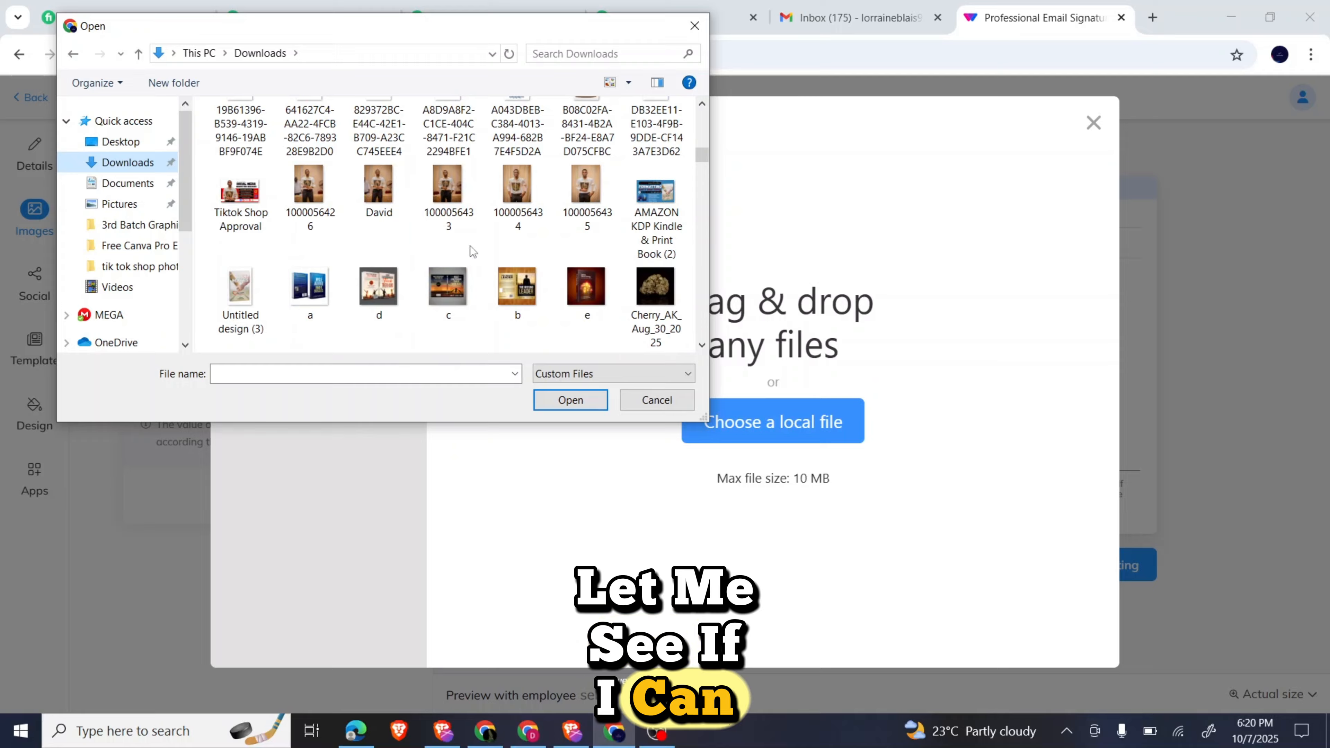
pyautogui.scroll(-3, 470, 245)
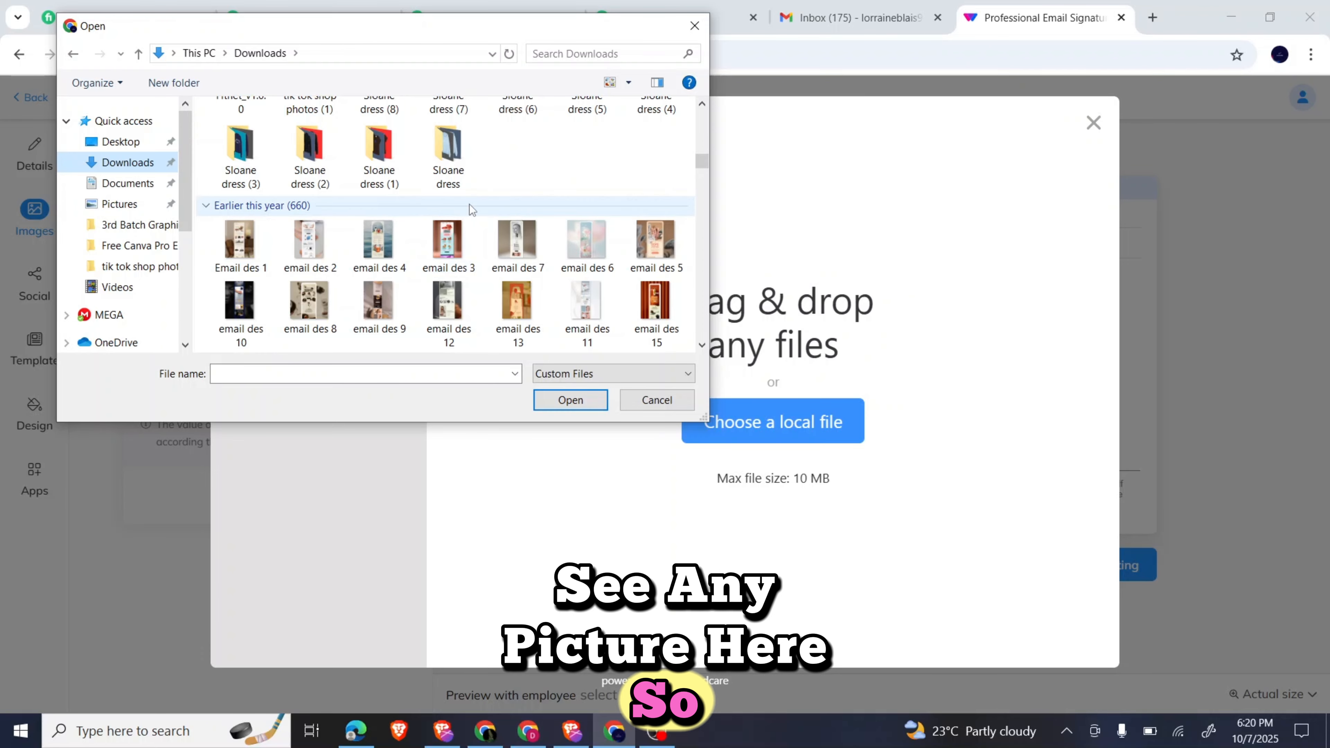
pyautogui.scroll(-8, 469, 203)
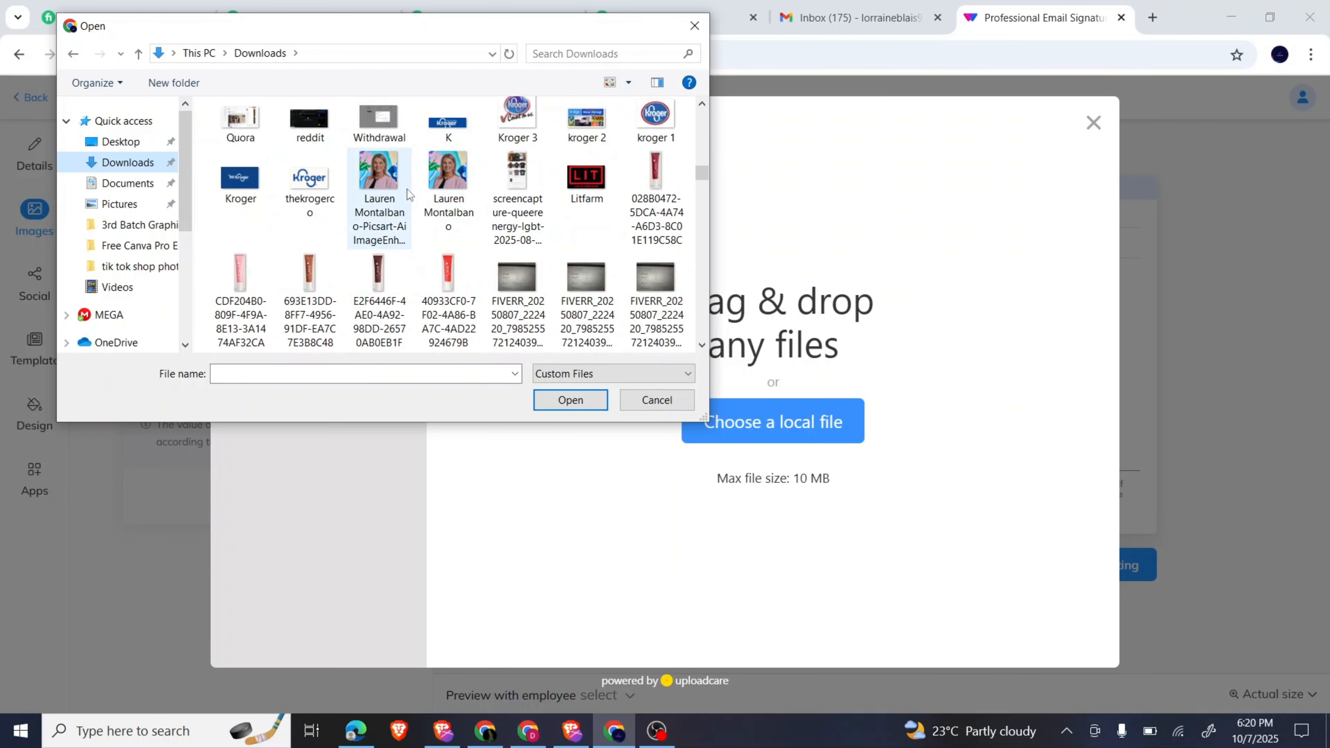
pyautogui.click(643, 120)
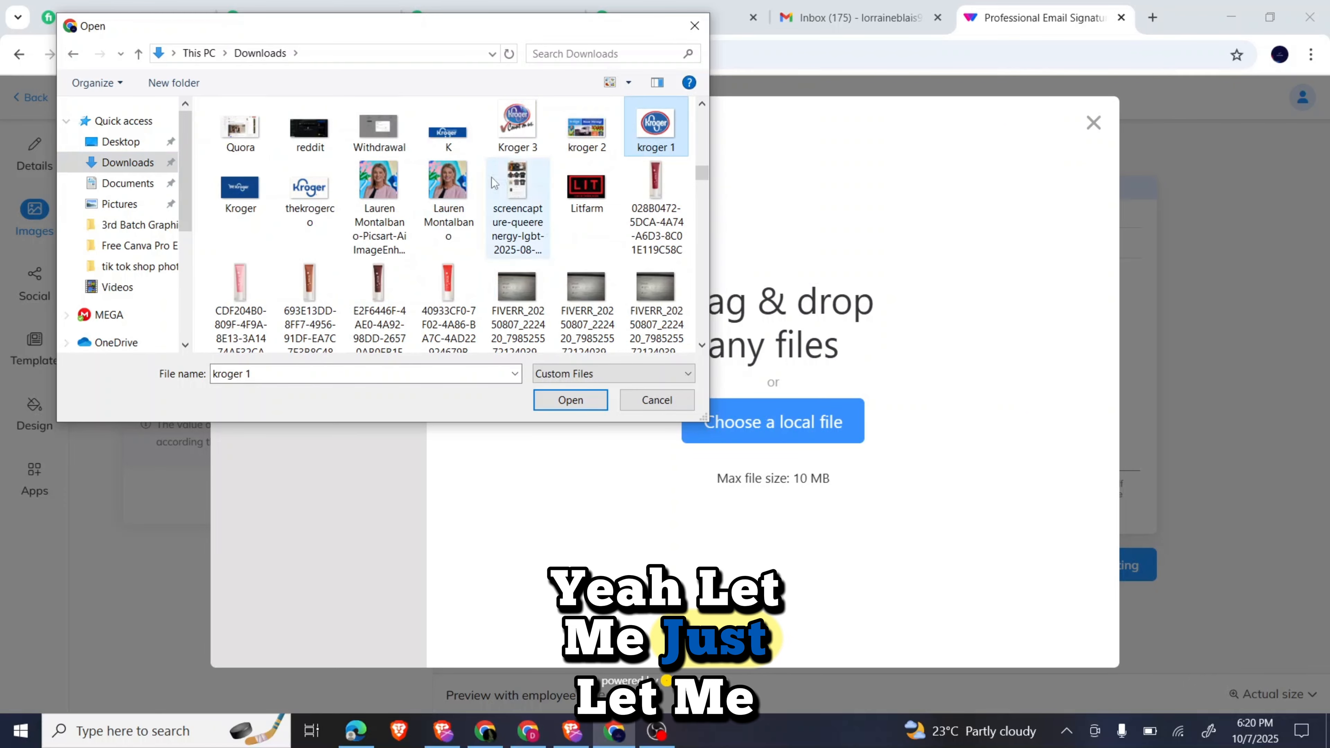
pyautogui.click(447, 184)
# Upload the portrait photo, accept the crop, and apply it as the signature image.
pyautogui.click(563, 400)
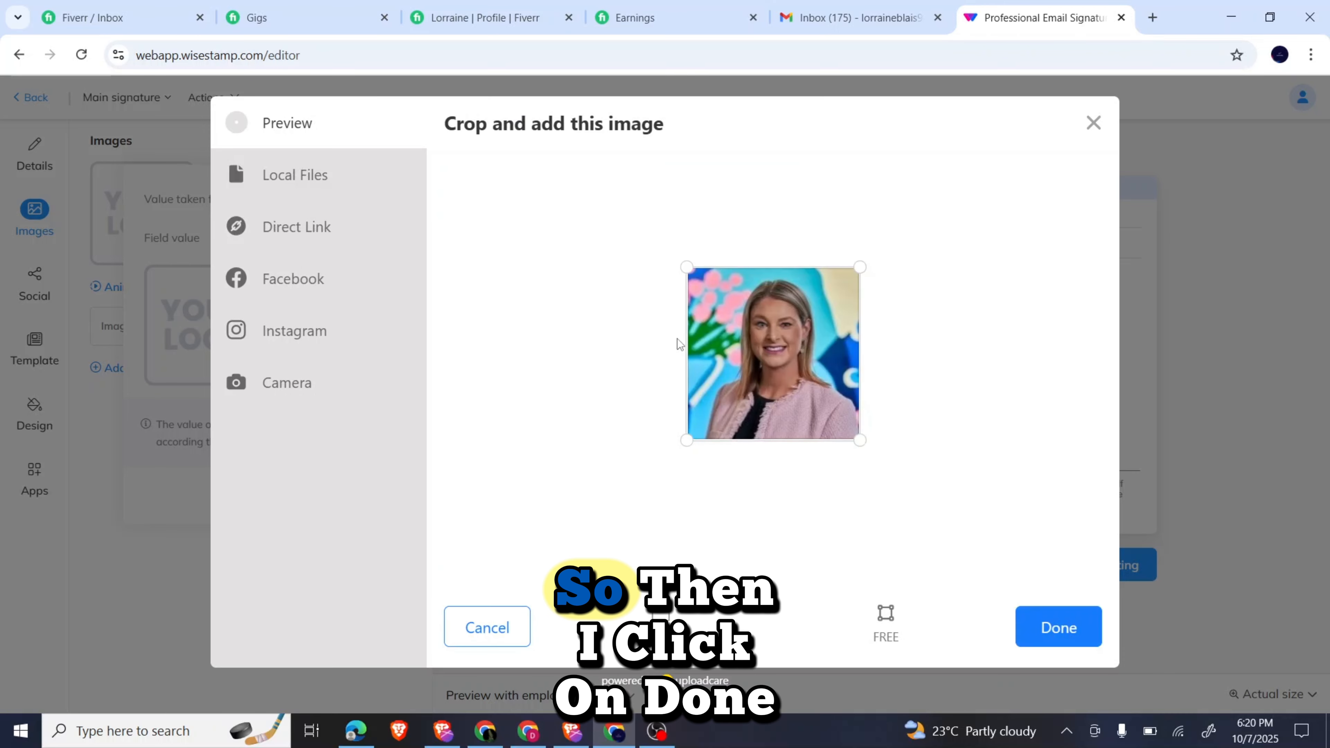
pyautogui.click(1057, 628)
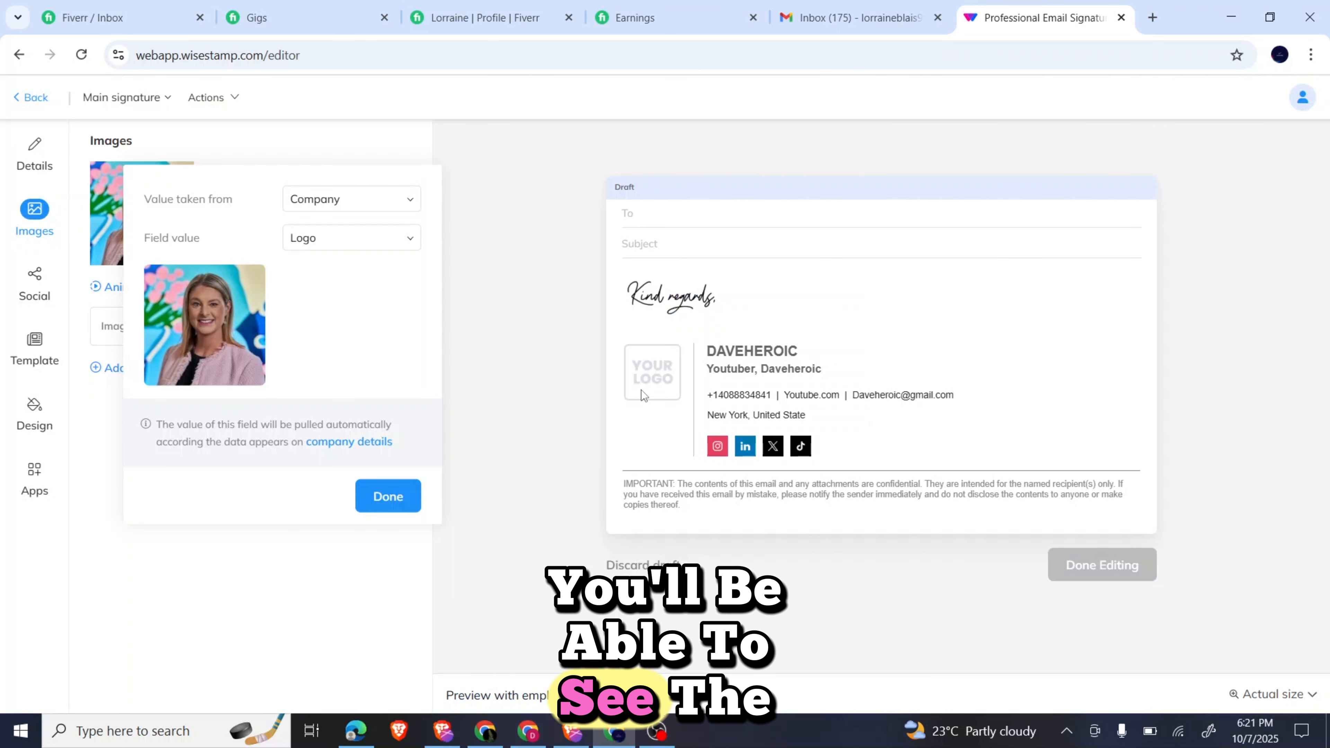
pyautogui.click(377, 500)
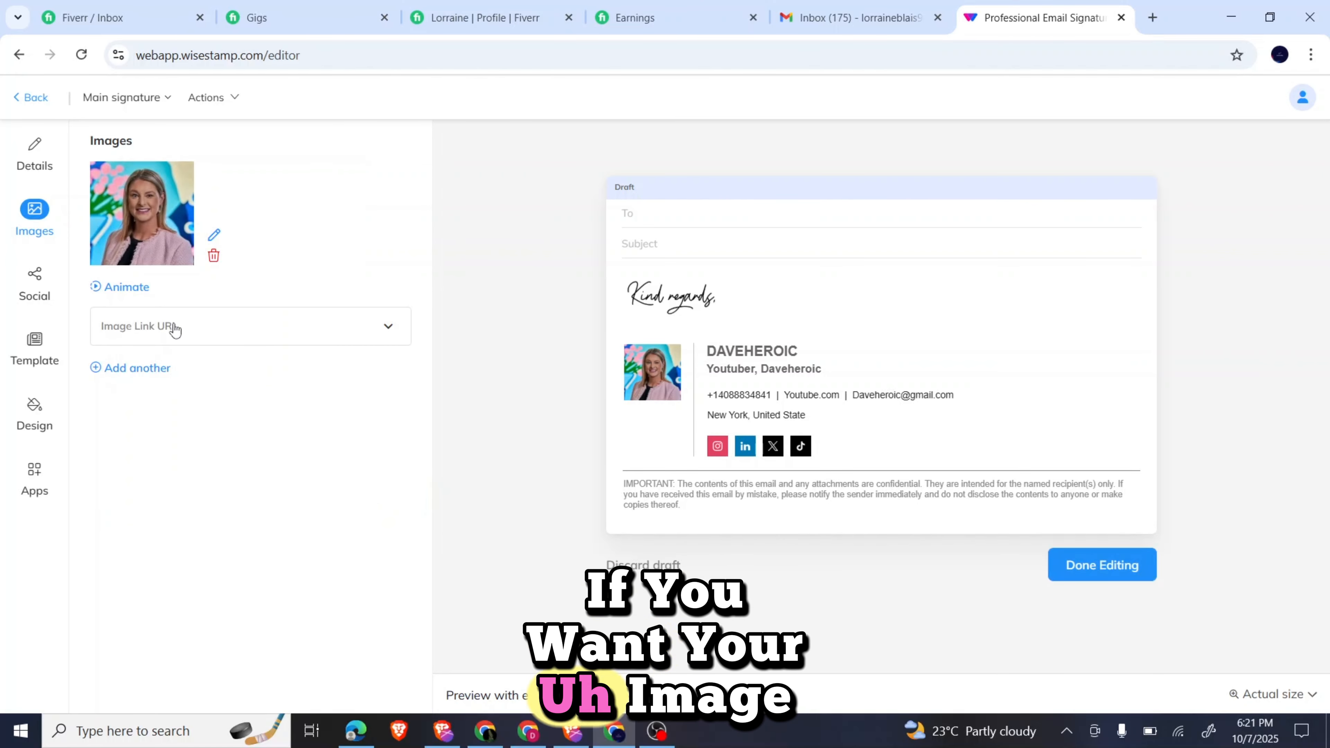
# Show the Apps panel listing Styled signoff and Disclaimer as active add-ons.
pyautogui.click(196, 336)
pyautogui.click(195, 336)
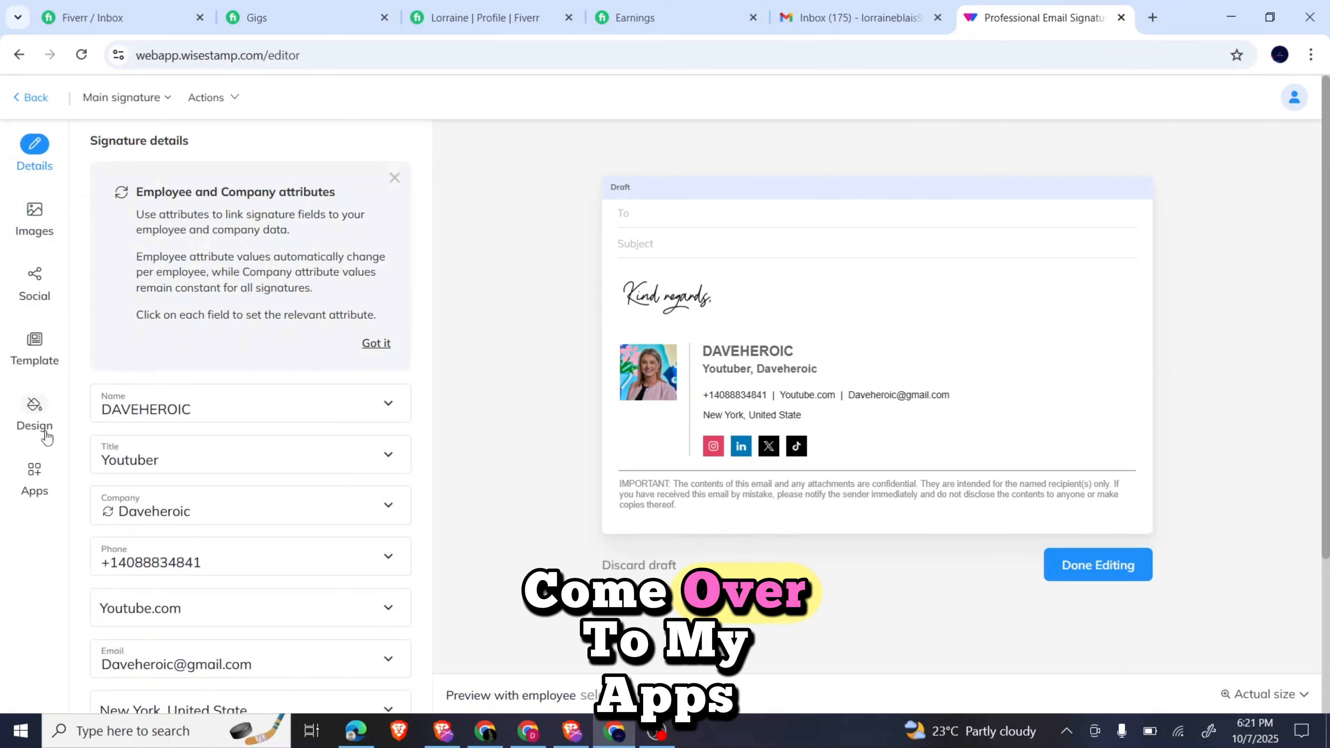
pyautogui.click(36, 473)
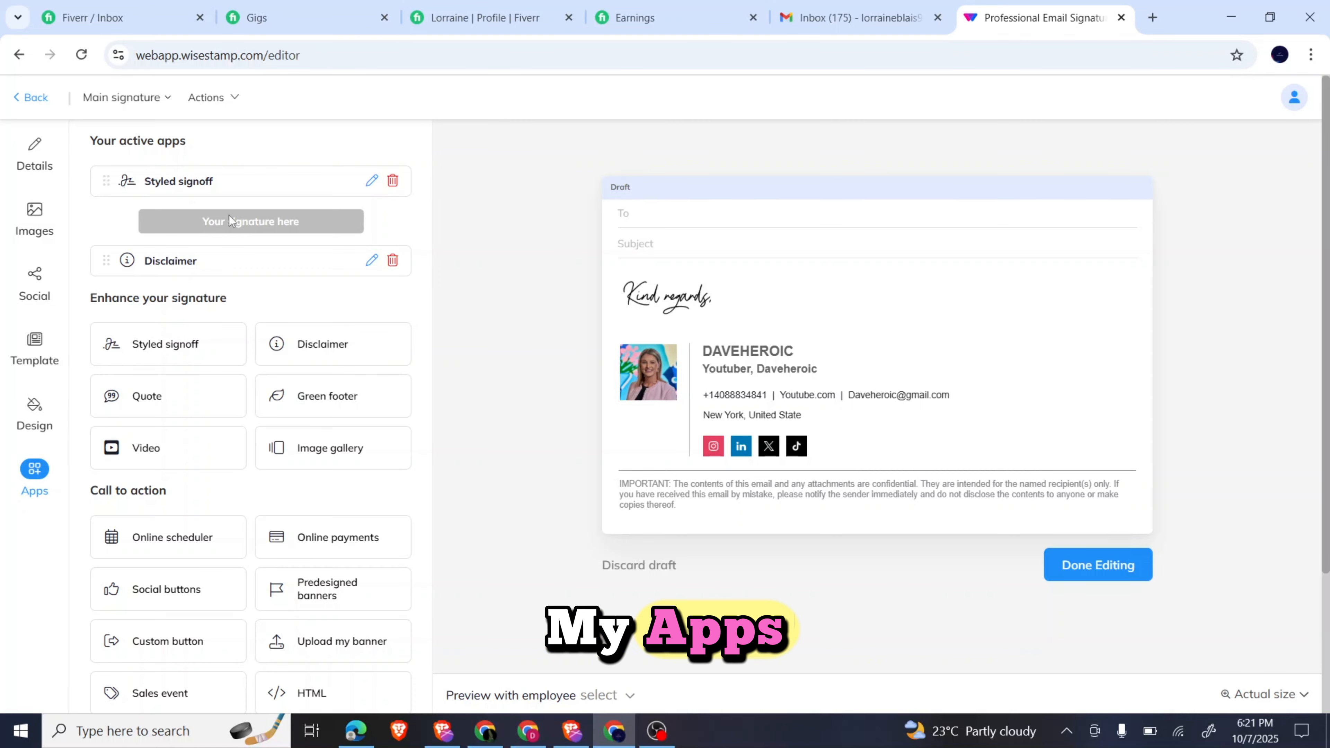
# Edit the styled signoff to add the handwritten Your Name, keeping the font and disabling animation.
pyautogui.click(370, 183)
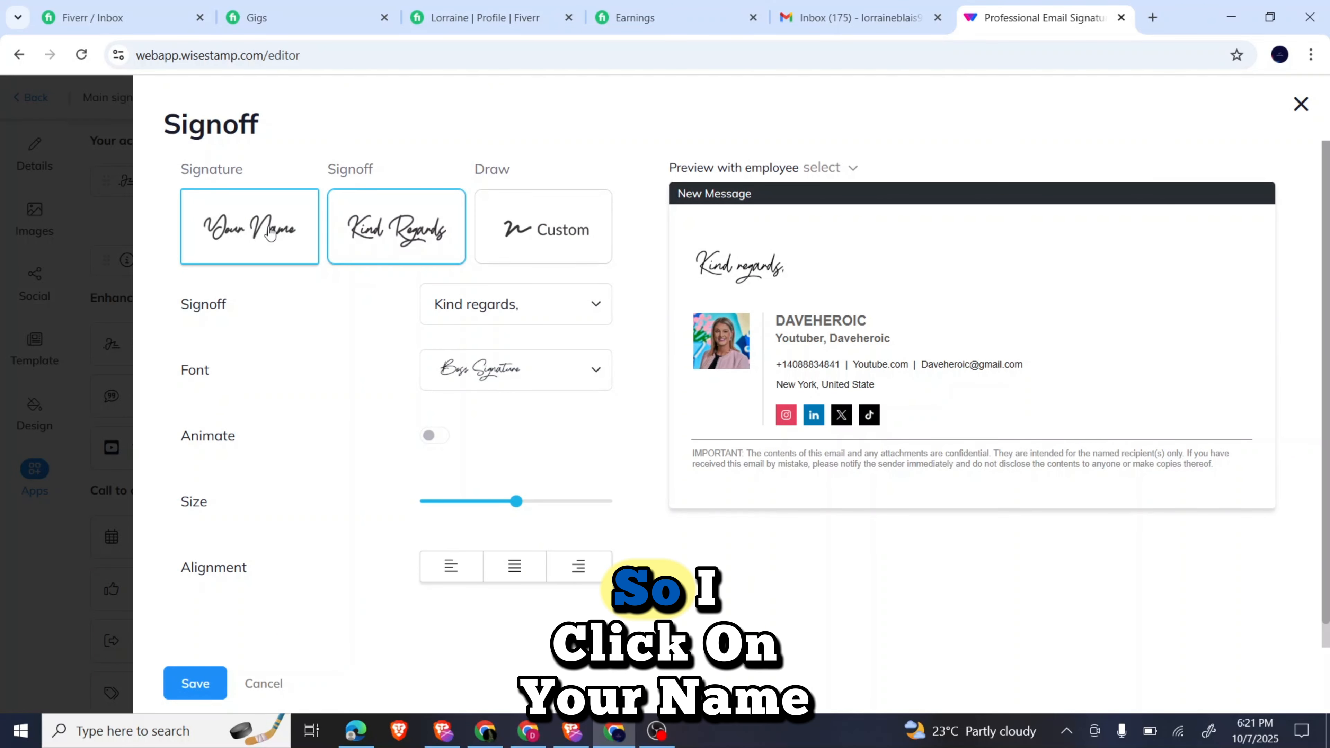
pyautogui.click(270, 234)
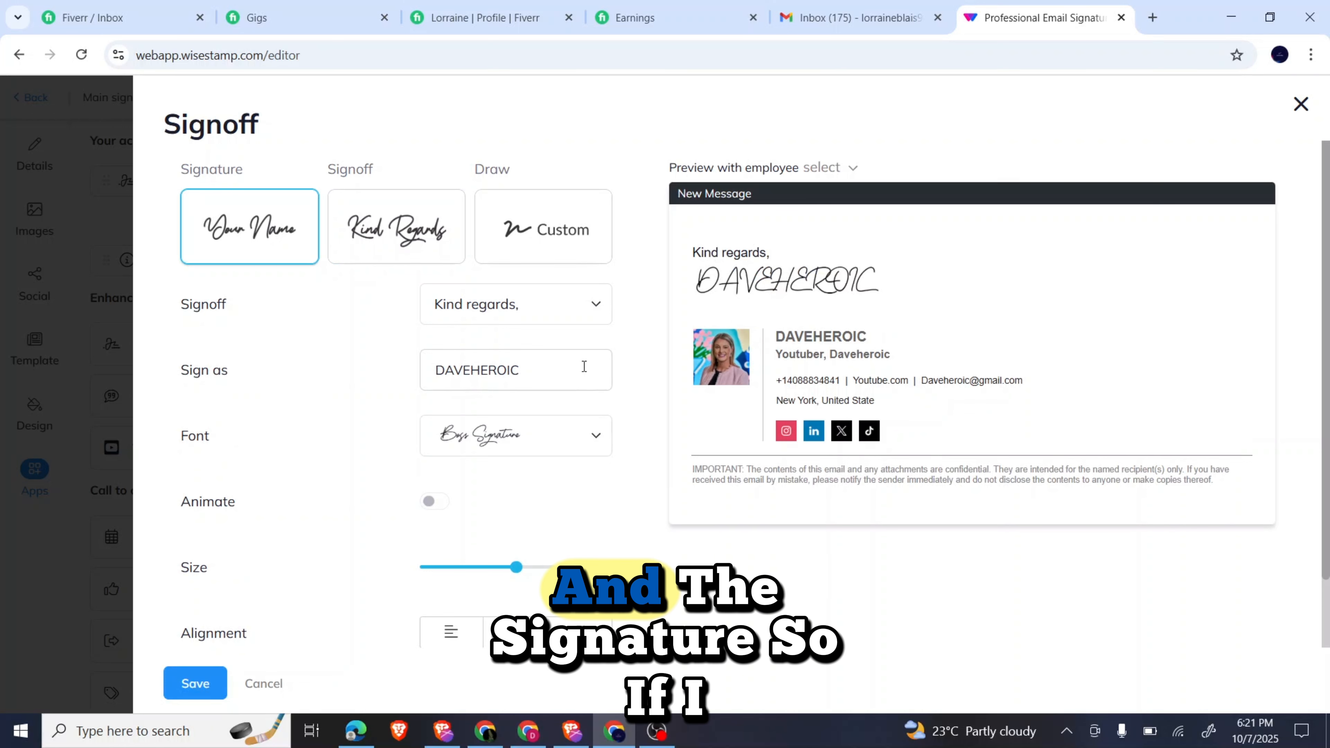
pyautogui.click(524, 439)
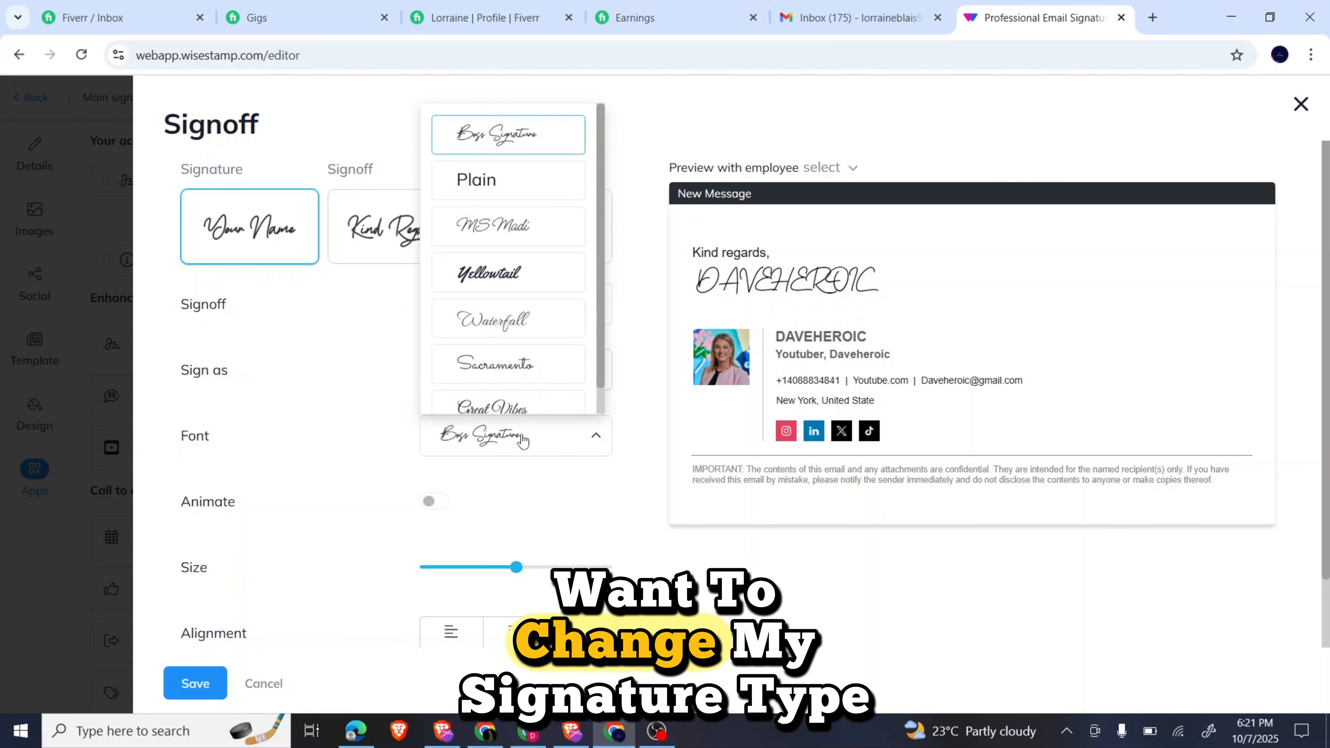
pyautogui.scroll(-1, 523, 288)
pyautogui.scroll(1, 524, 288)
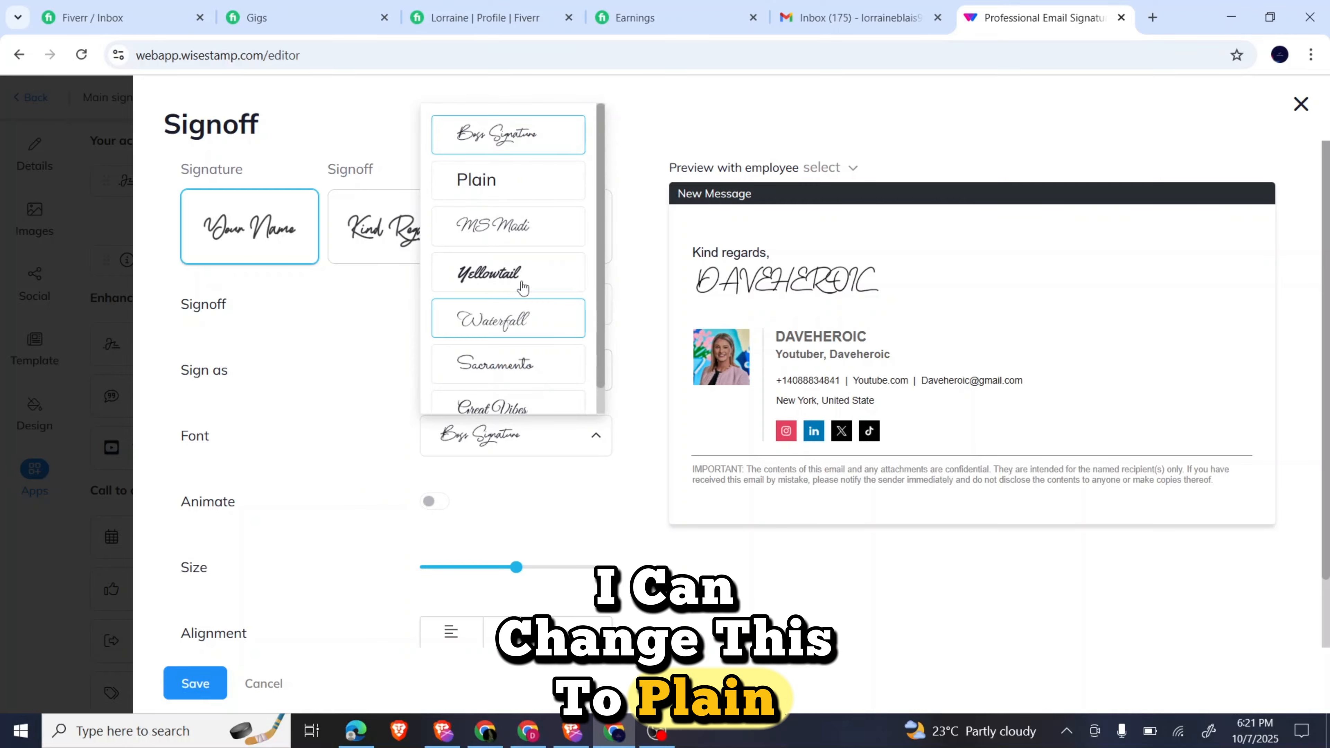
pyautogui.click(403, 388)
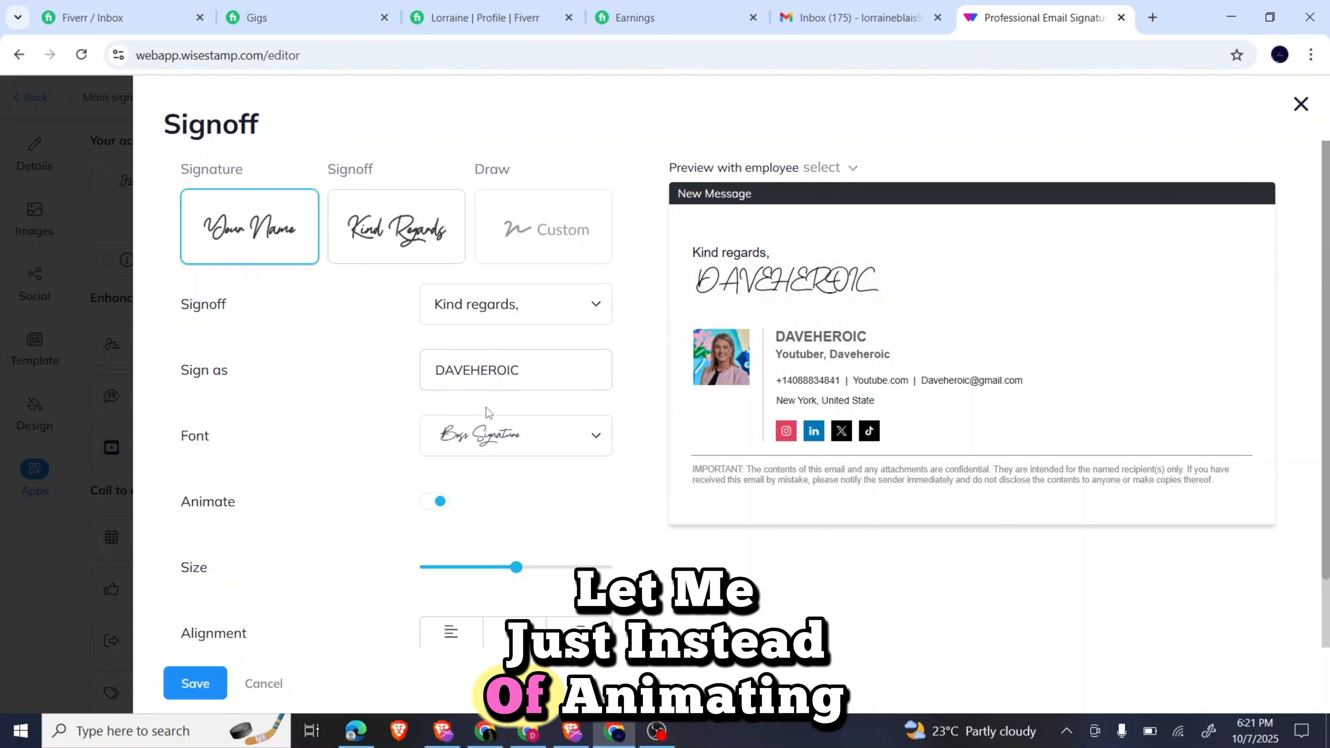
pyautogui.click(442, 502)
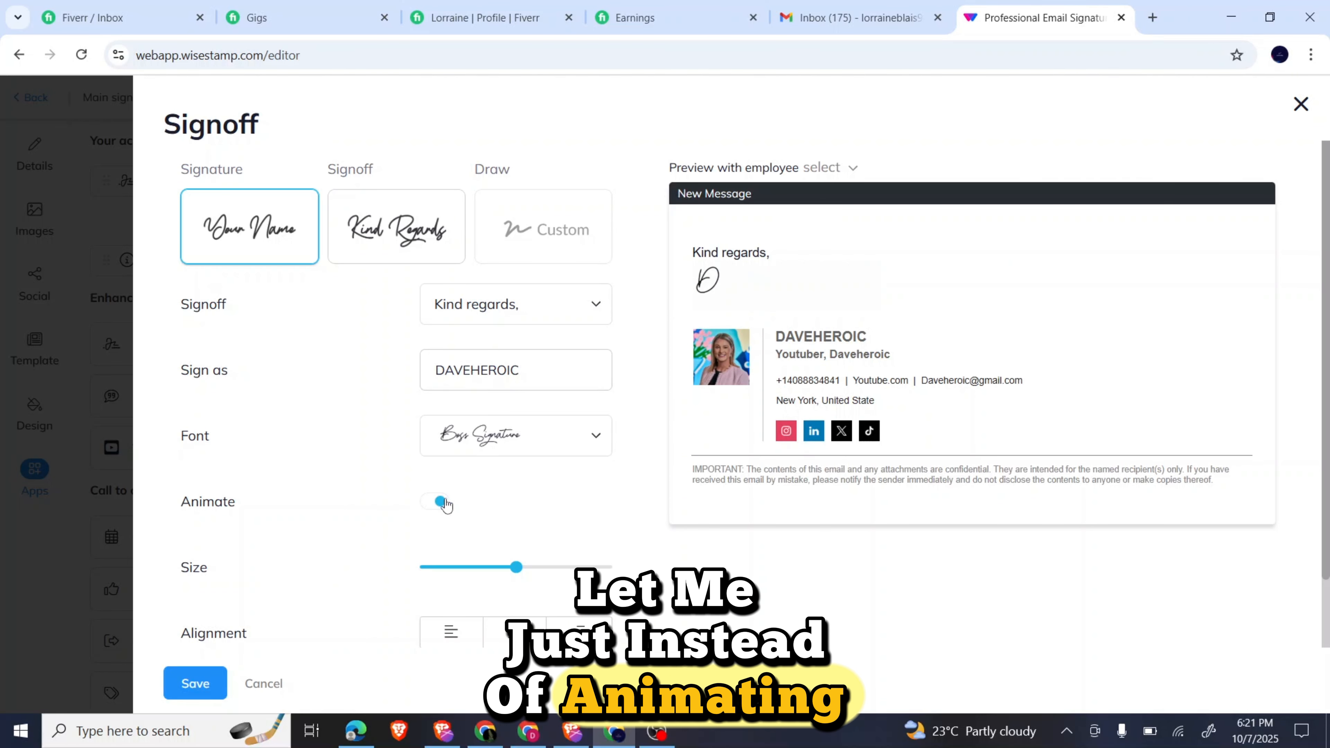
# Change the signoff phrase to 'Best regards,' and save.
pyautogui.click(518, 314)
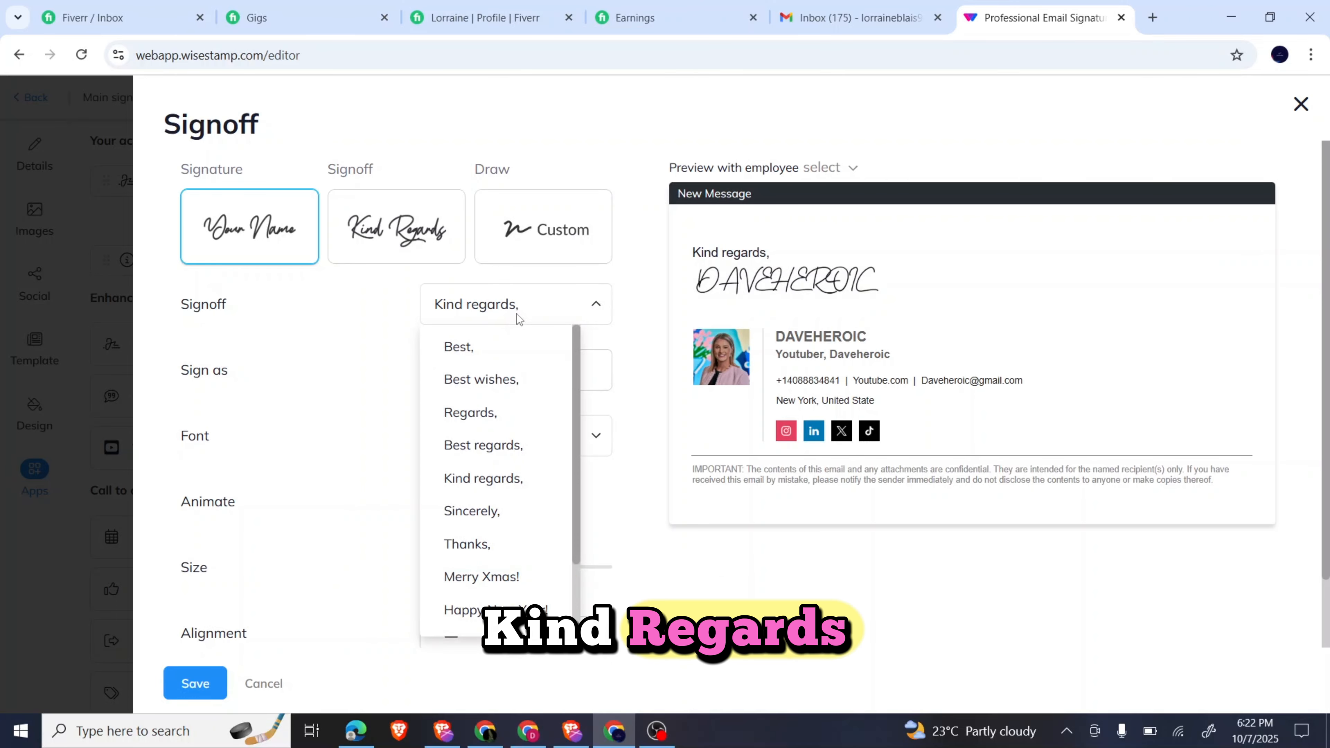
pyautogui.scroll(-2, 482, 508)
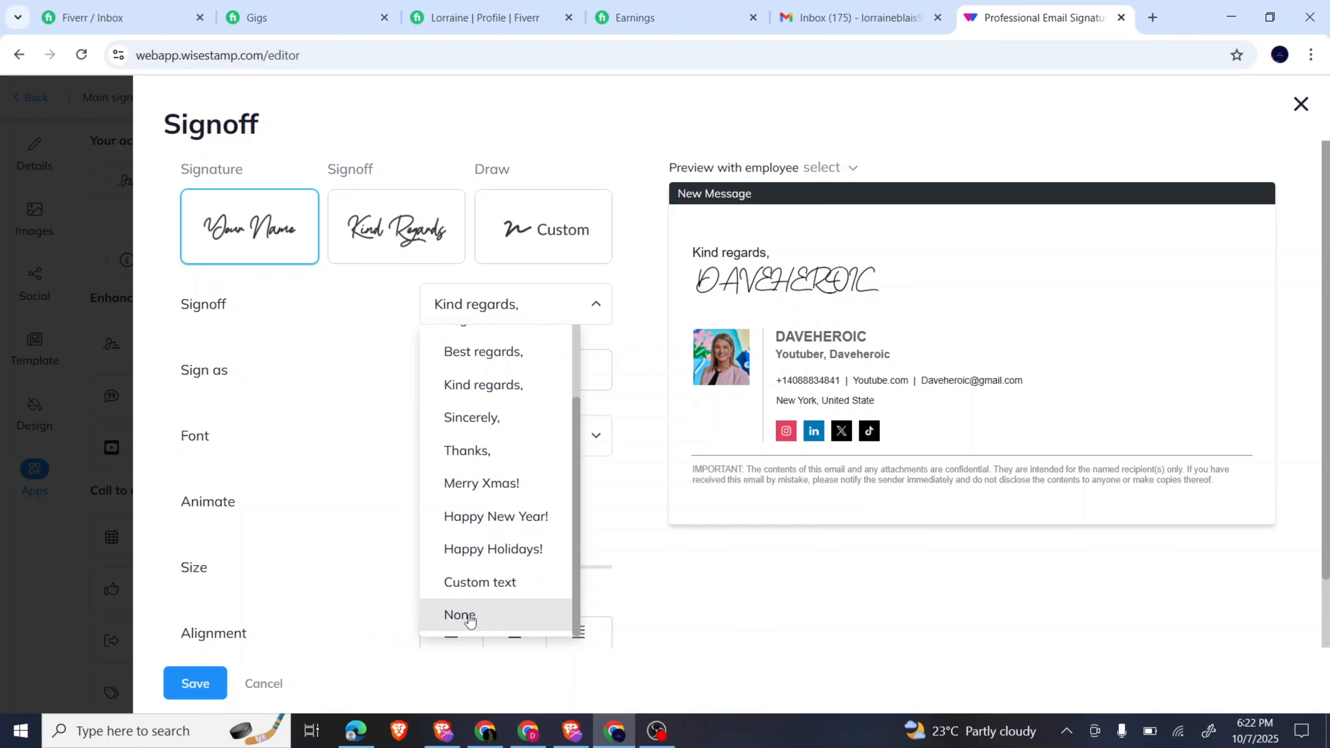
pyautogui.scroll(2, 509, 518)
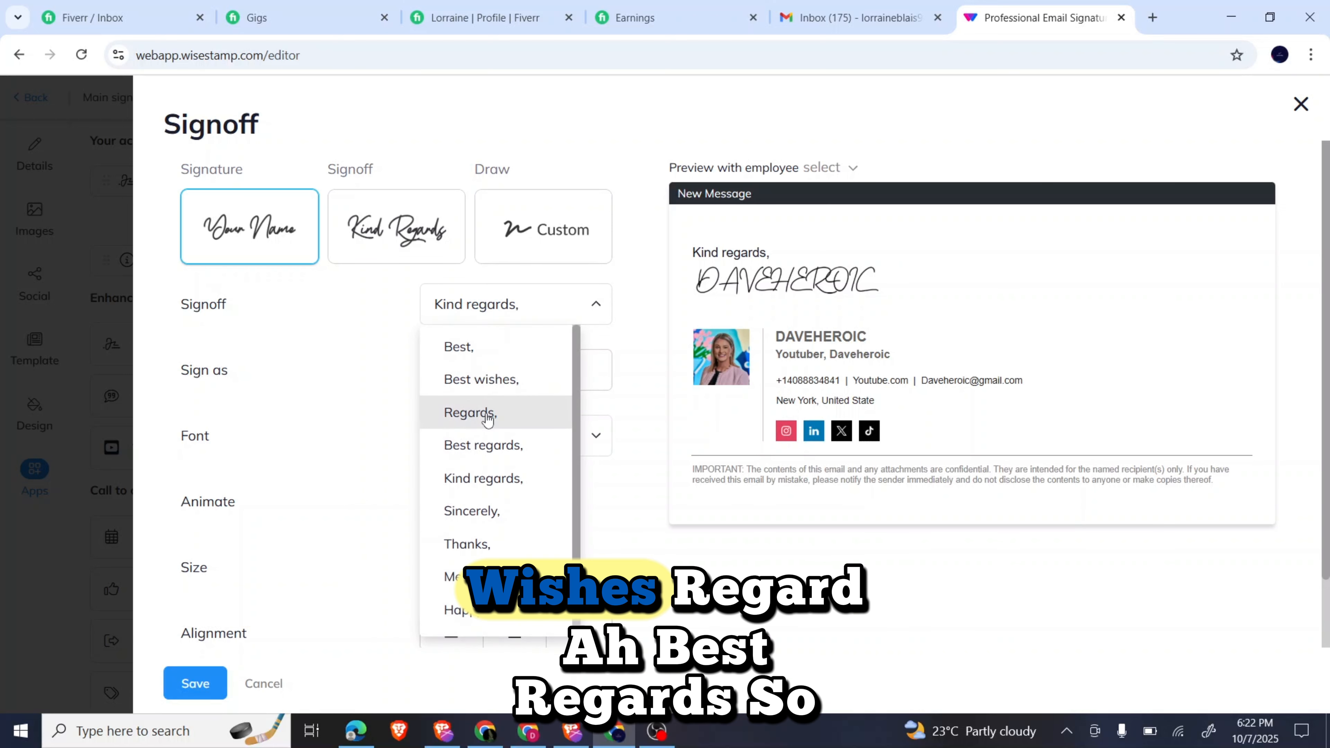
pyautogui.click(476, 449)
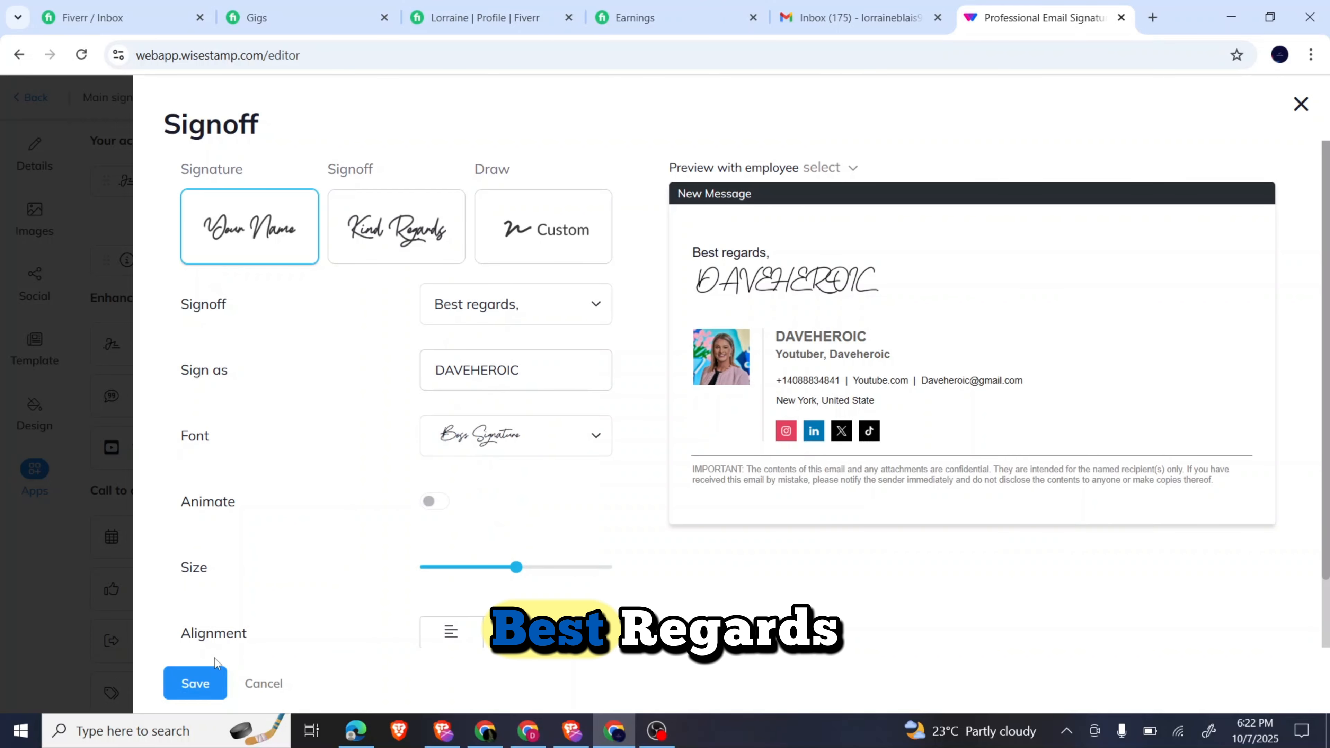
pyautogui.click(193, 691)
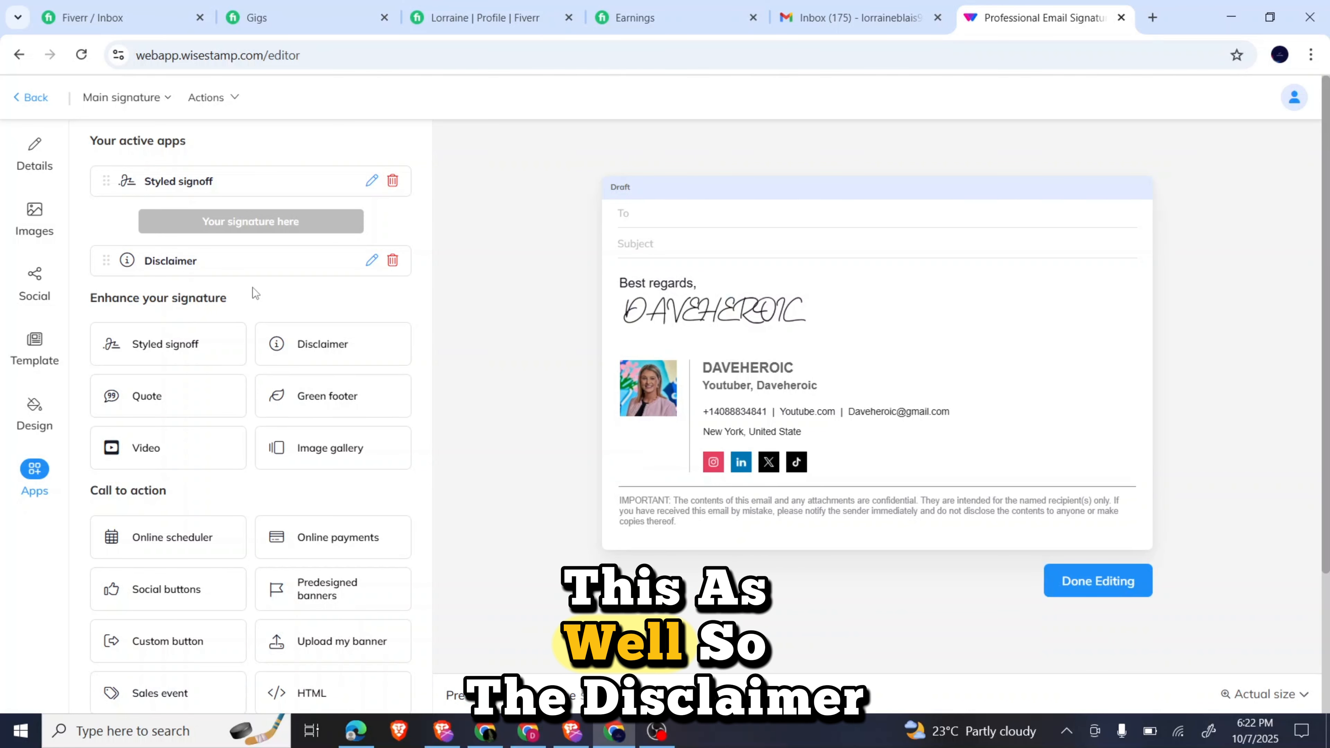
# Delete the Disclaimer app so the confidentiality notice no longer appears in the signature.
pyautogui.click(393, 262)
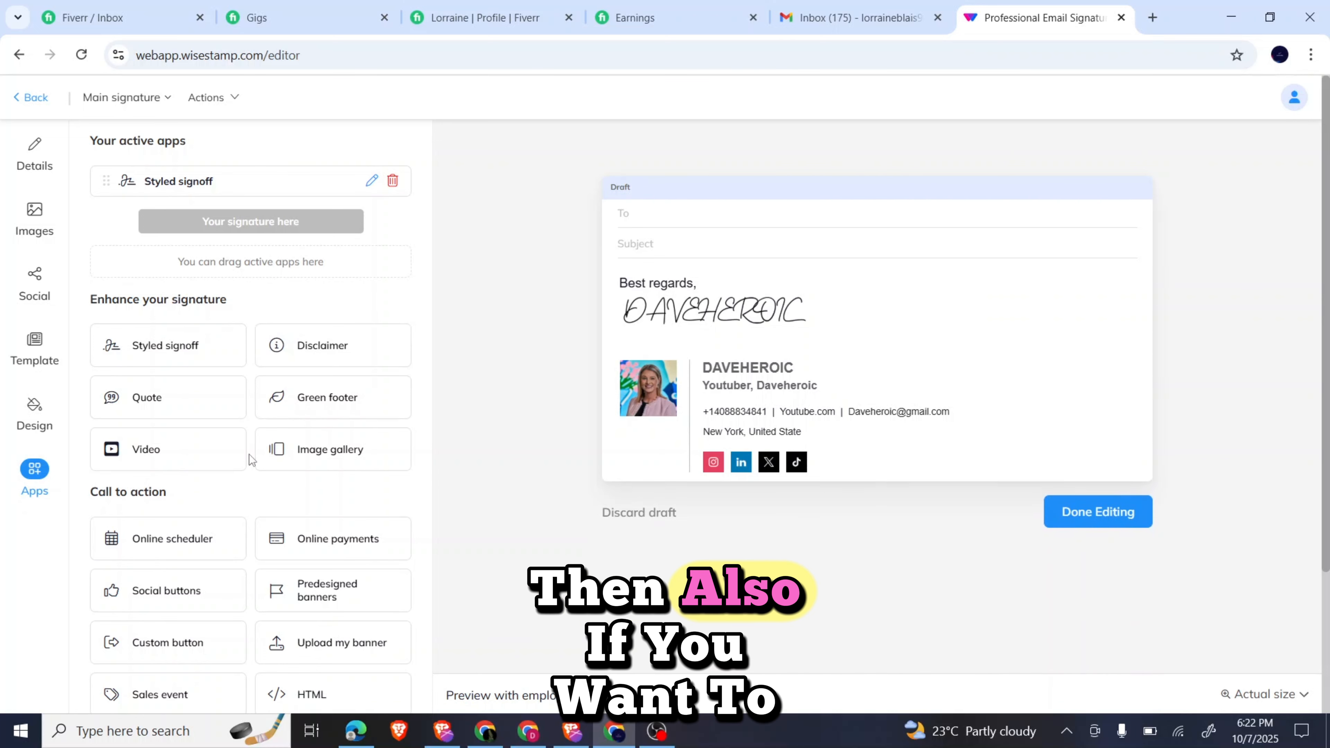
pyautogui.scroll(-3, 250, 459)
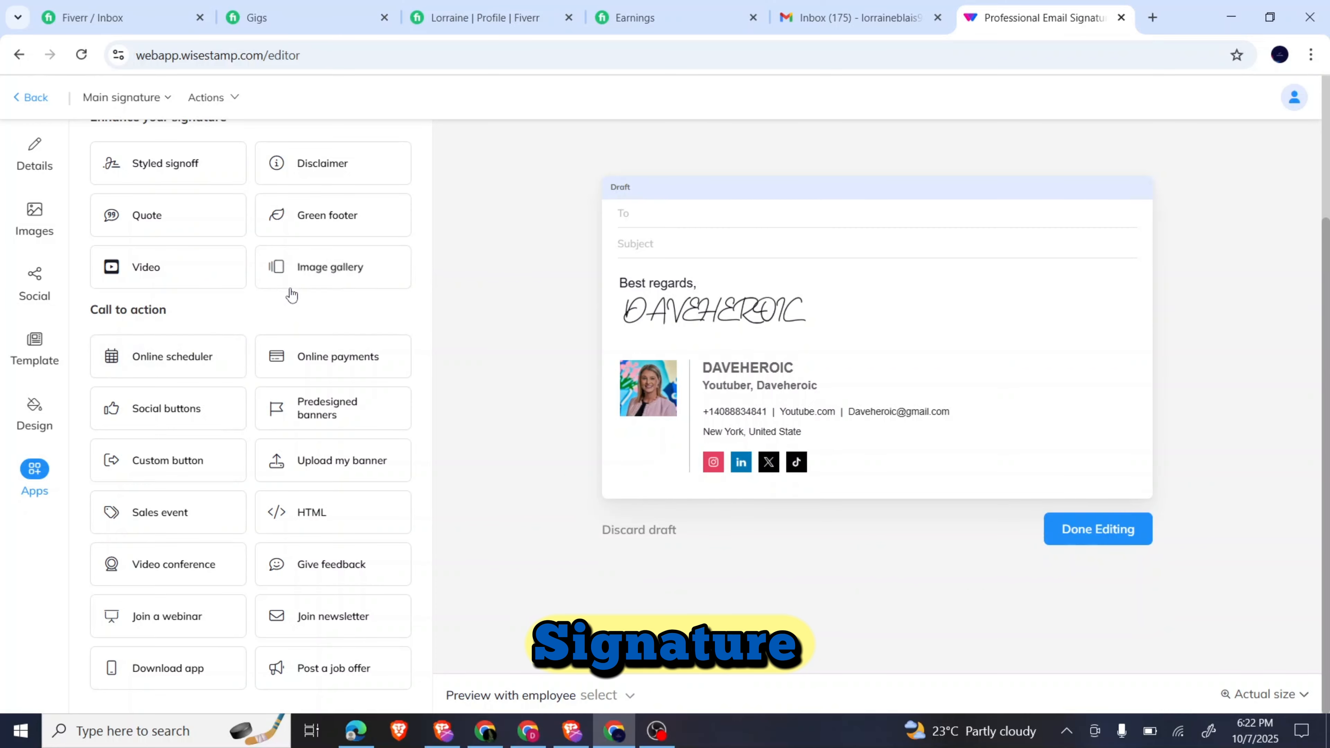
pyautogui.scroll(1, 278, 292)
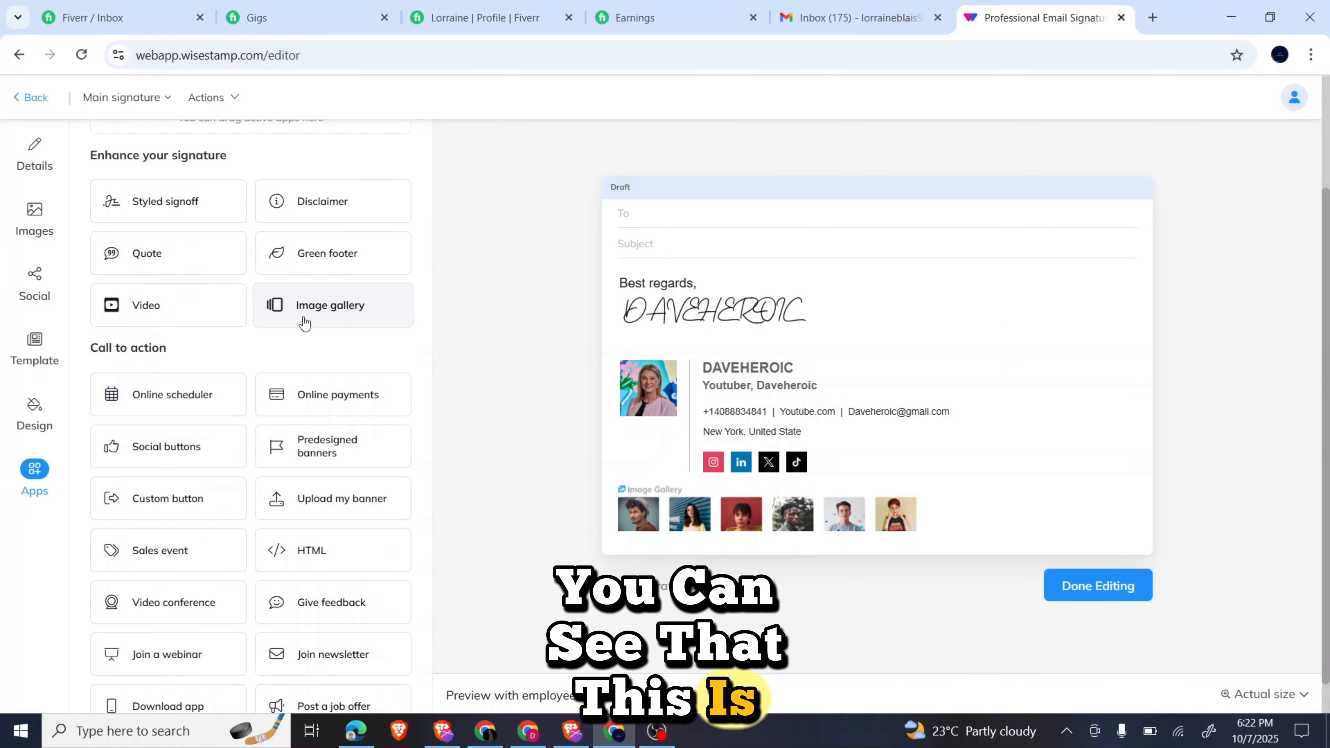
# Add an Image gallery and upload the first product photo, 7204e965d49b321ad023f0178806e7c0.
pyautogui.click(304, 319)
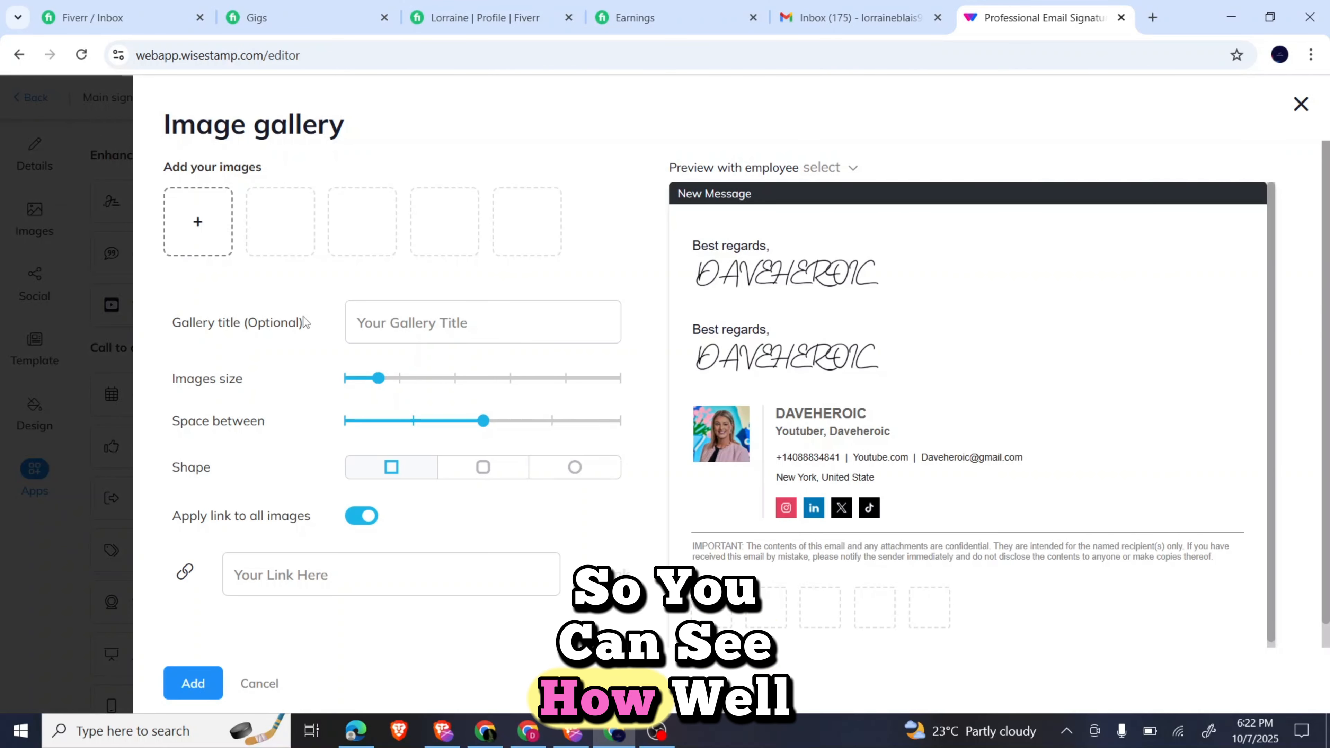
pyautogui.click(195, 233)
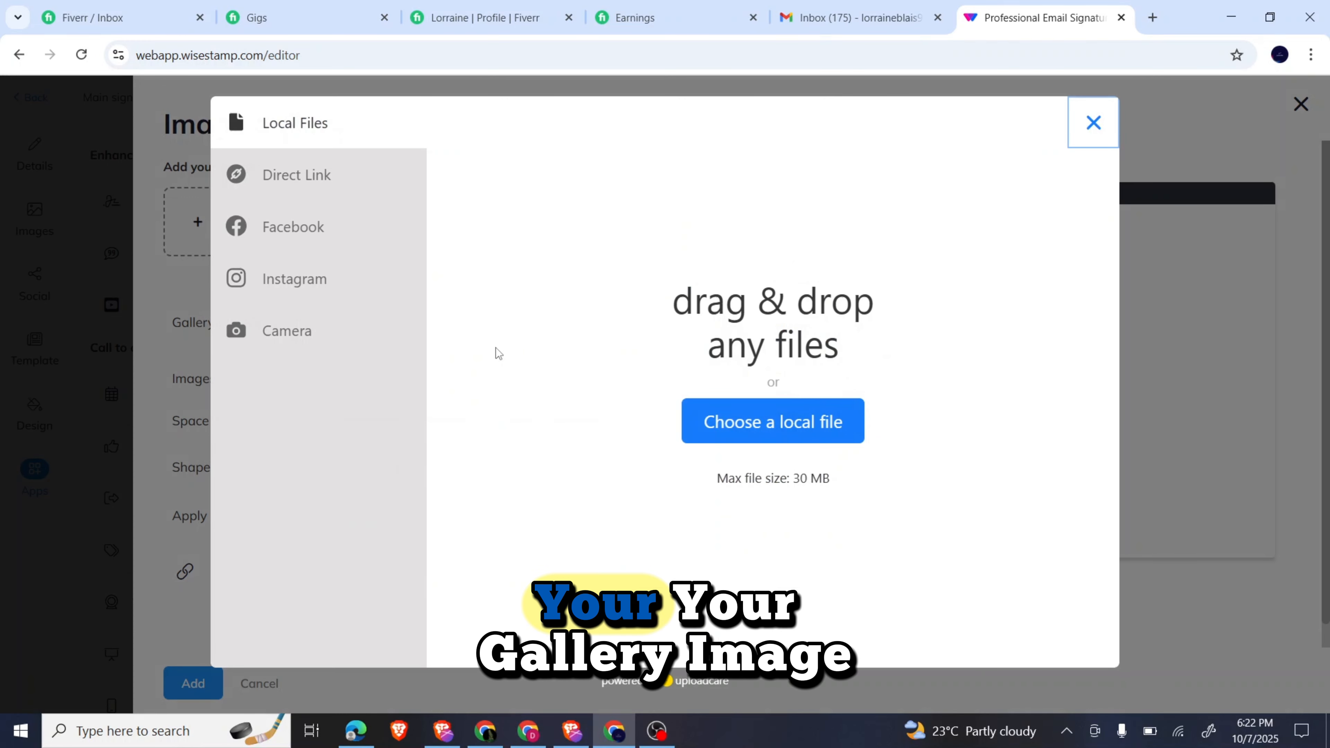
pyautogui.click(778, 422)
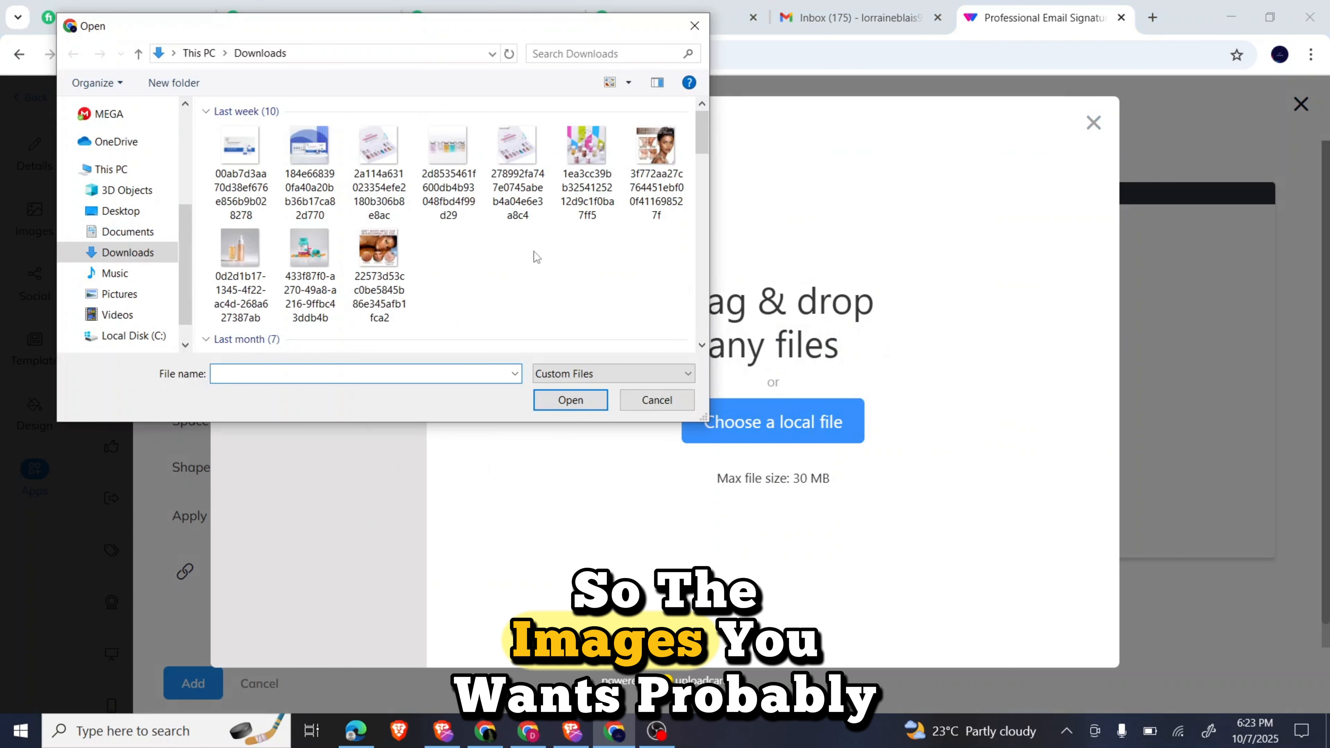
pyautogui.click(702, 345)
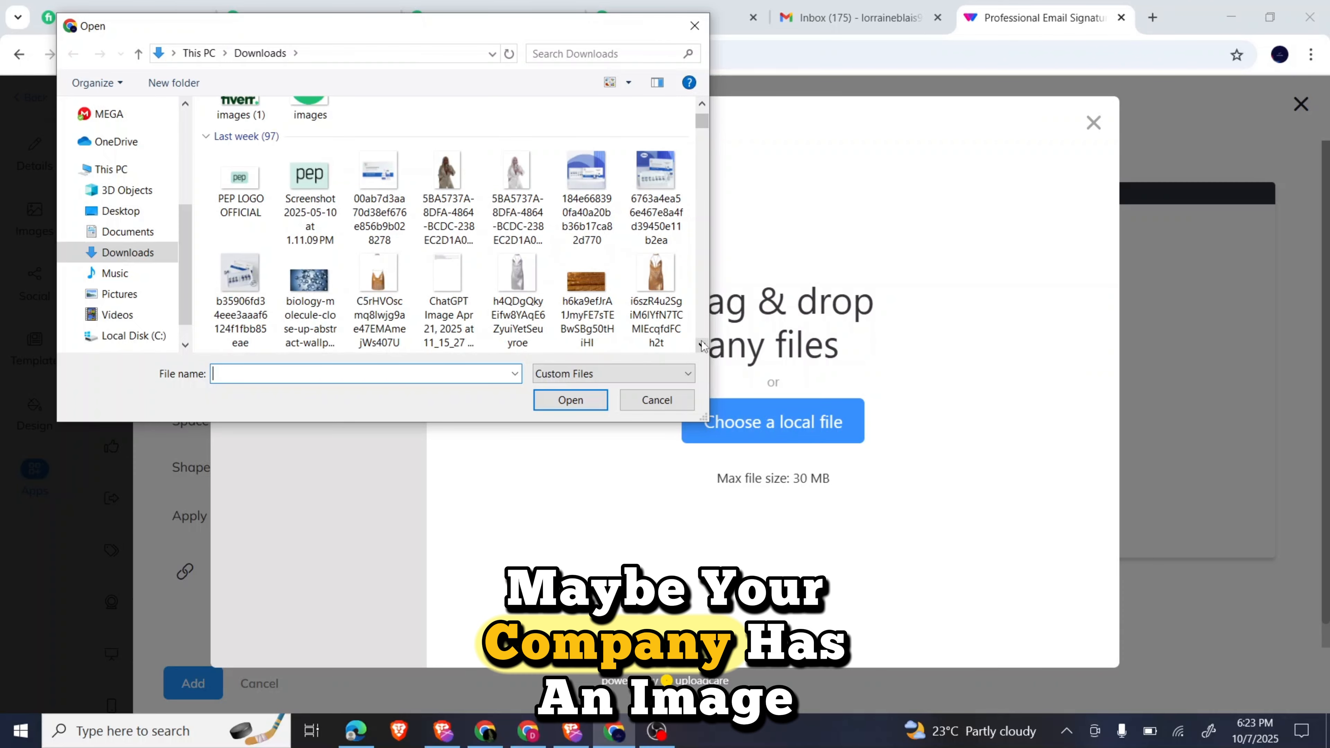
pyautogui.click(702, 345)
pyautogui.click(702, 345)
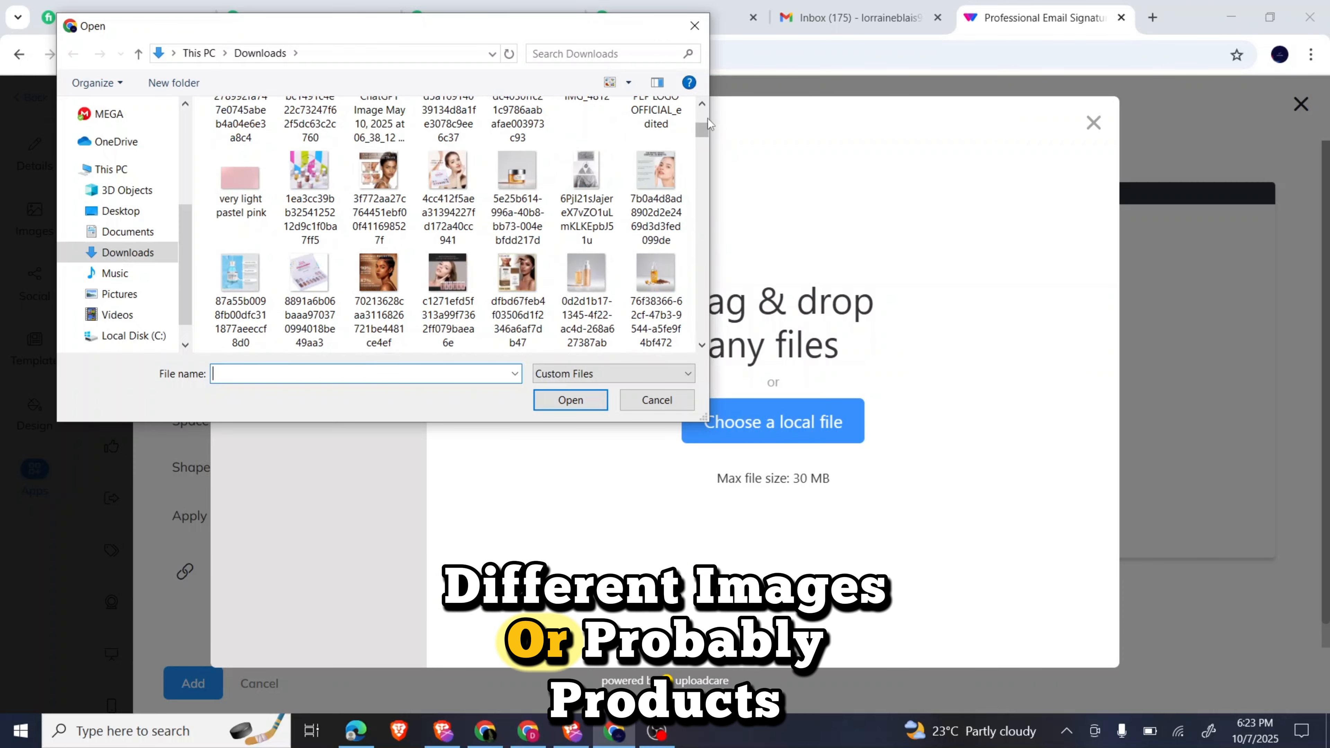
pyautogui.click(702, 104)
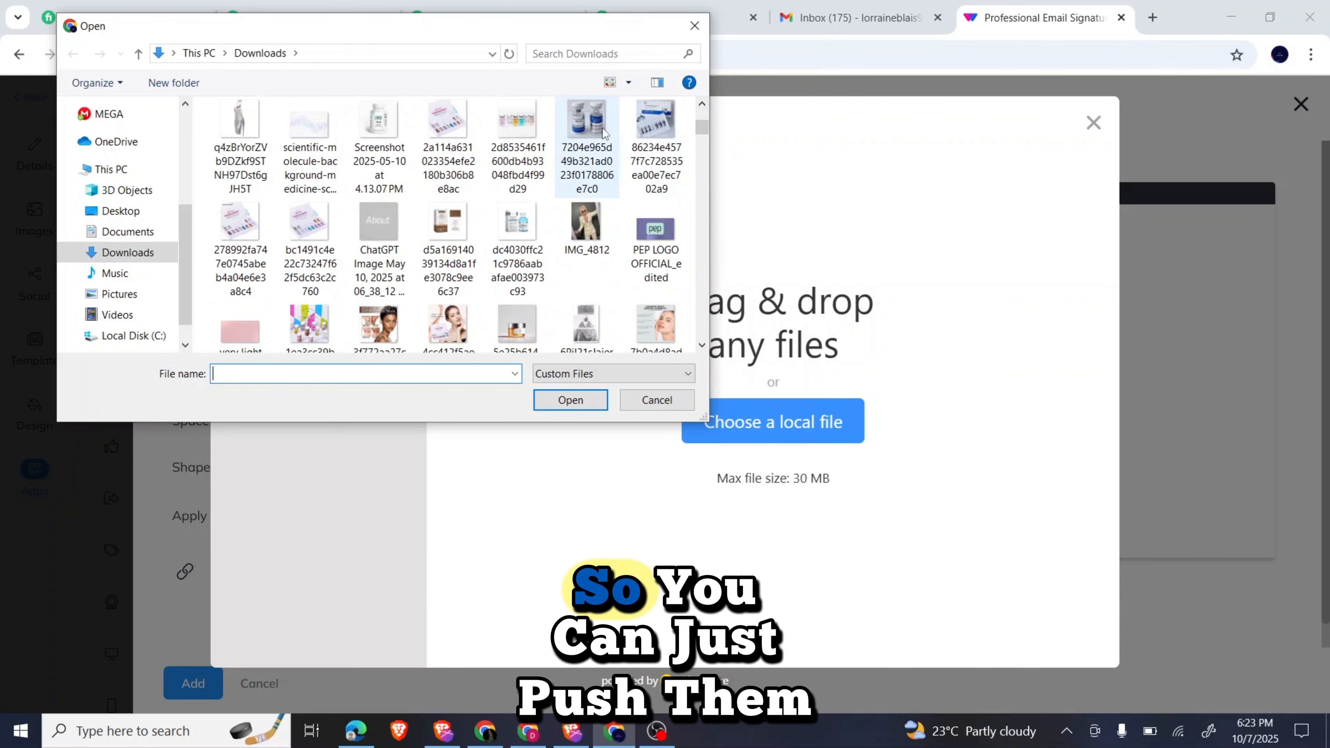
pyautogui.click(586, 126)
pyautogui.click(563, 402)
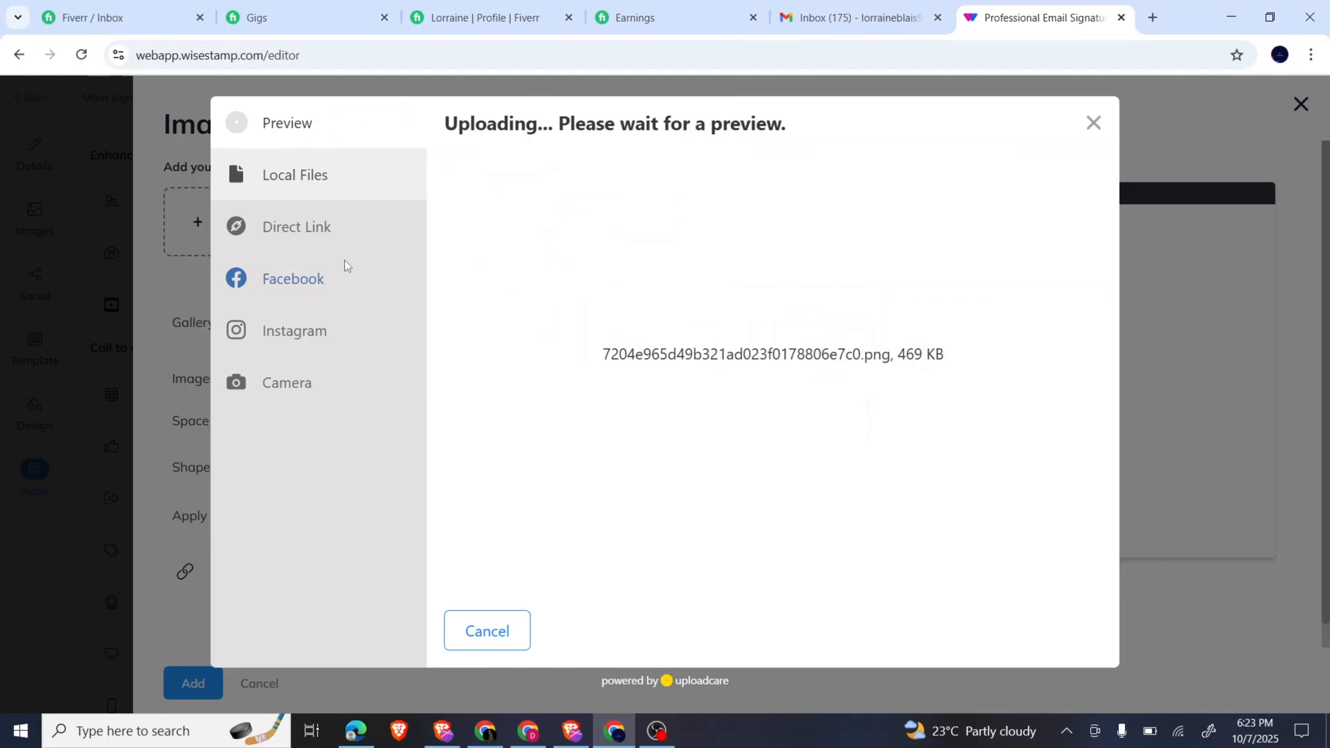
pyautogui.click(1059, 627)
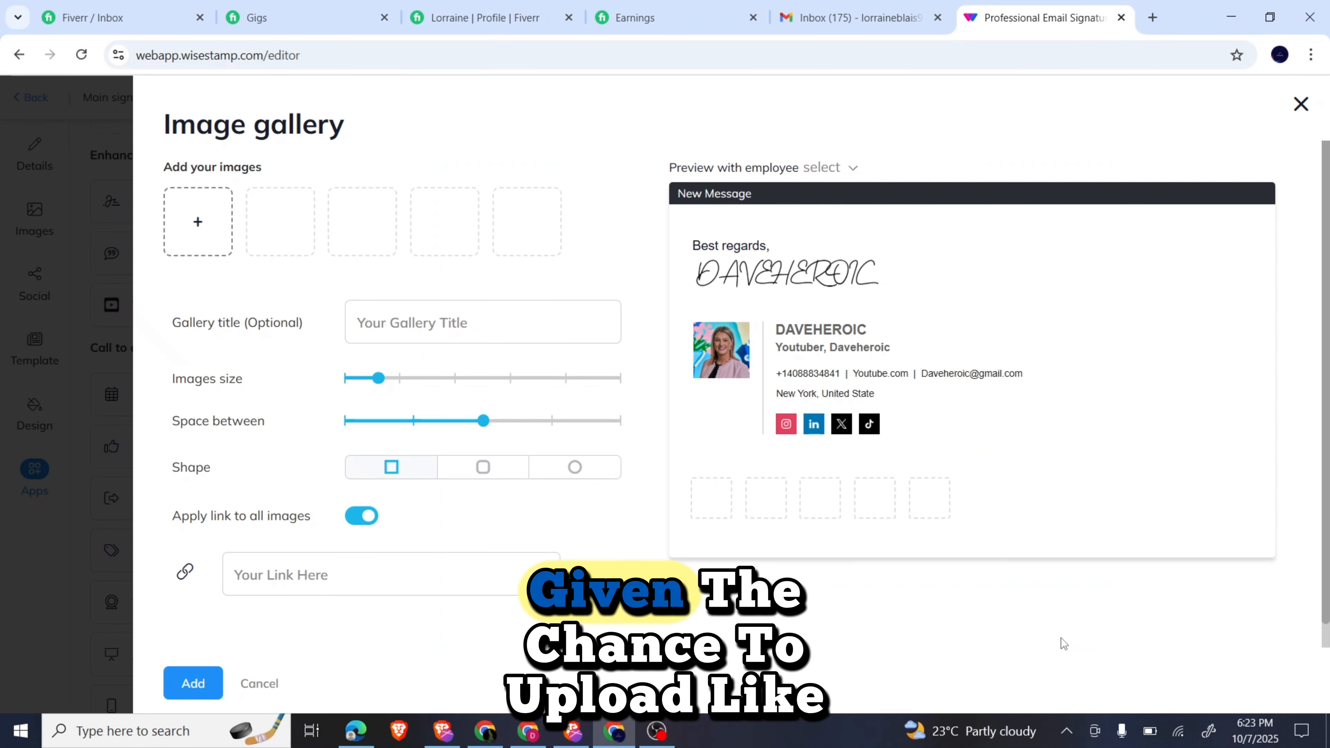
# Upload the blue peptide kit photo, 86234e4577f7c728535ea00e7ec702a9, as the second gallery image.
pyautogui.click(287, 228)
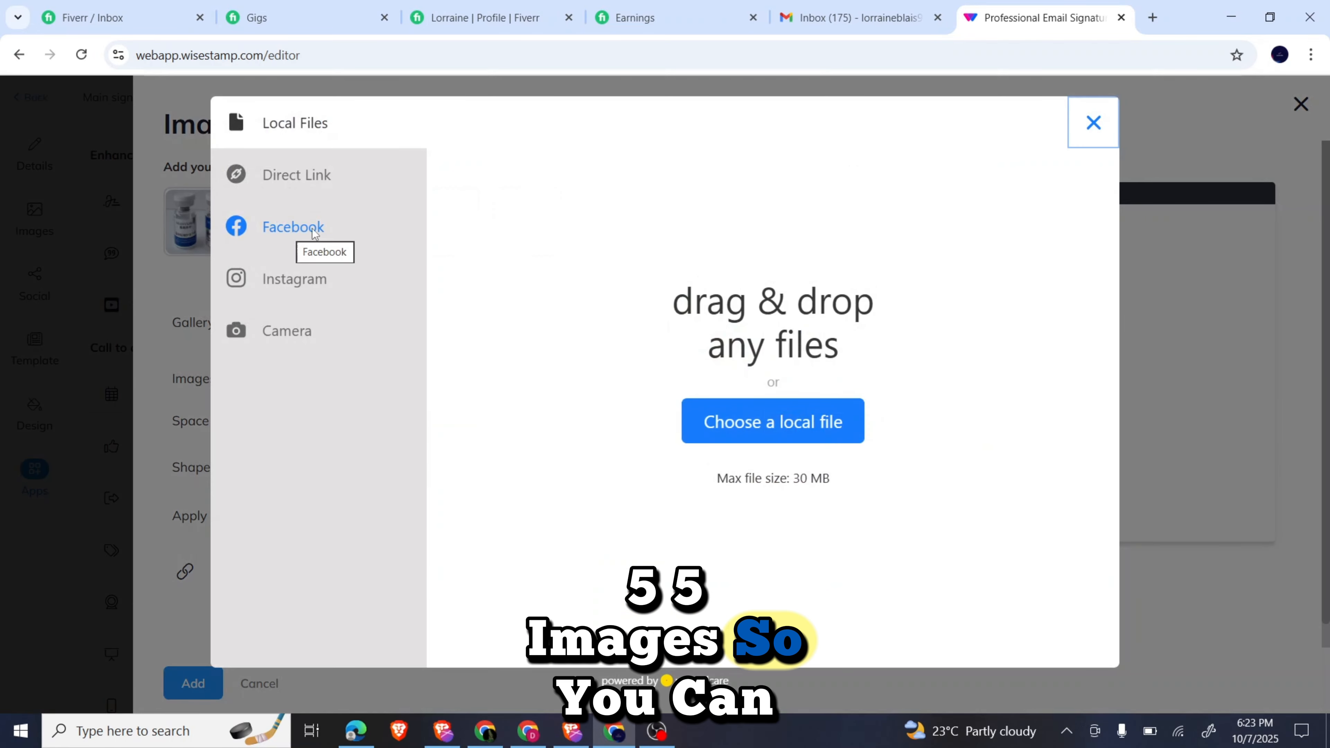
pyautogui.click(706, 426)
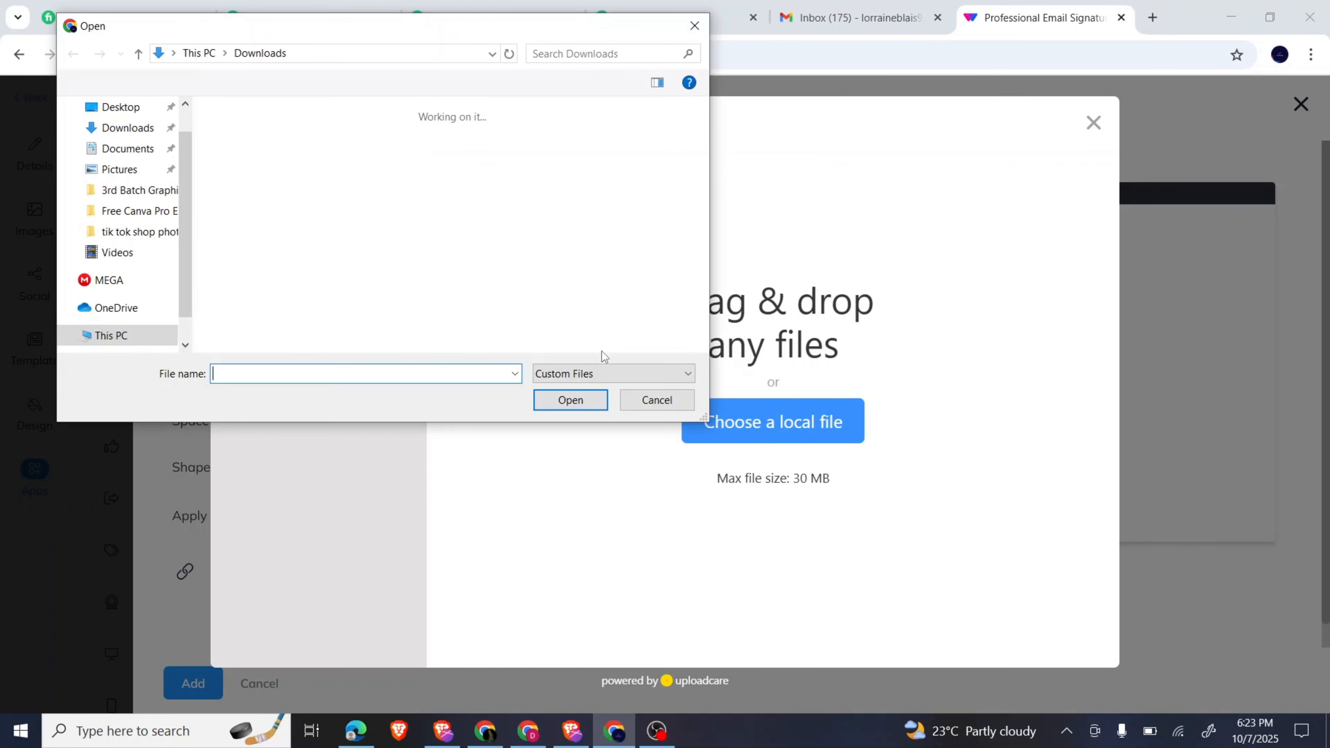
pyautogui.scroll(-3, 510, 290)
pyautogui.click(655, 299)
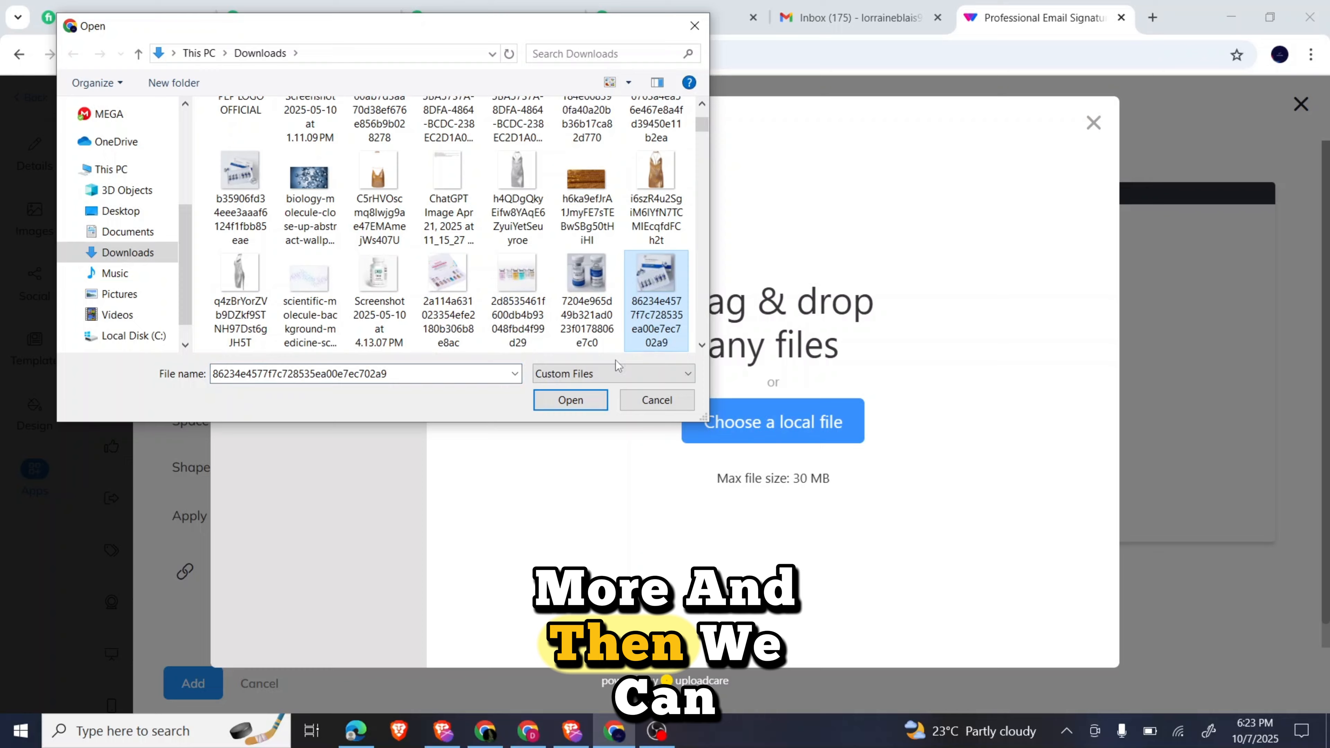
pyautogui.click(570, 400)
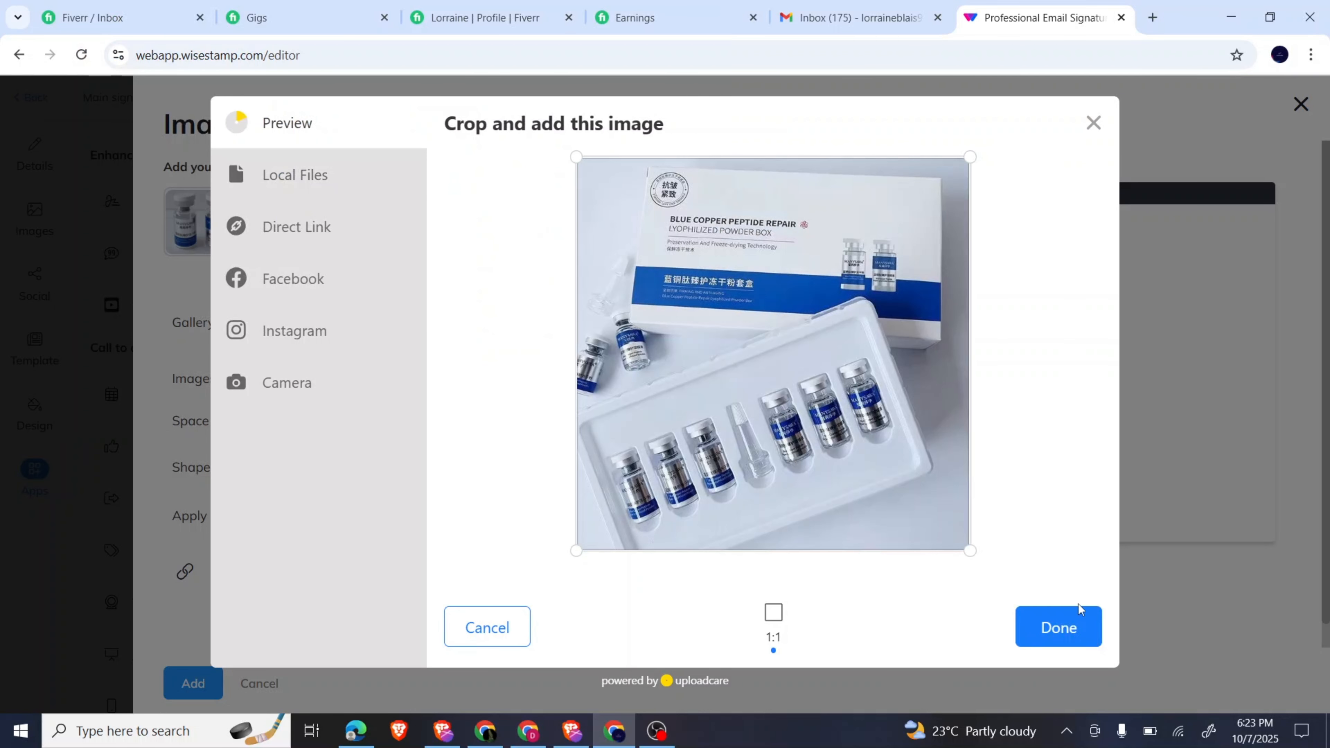
pyautogui.click(1078, 624)
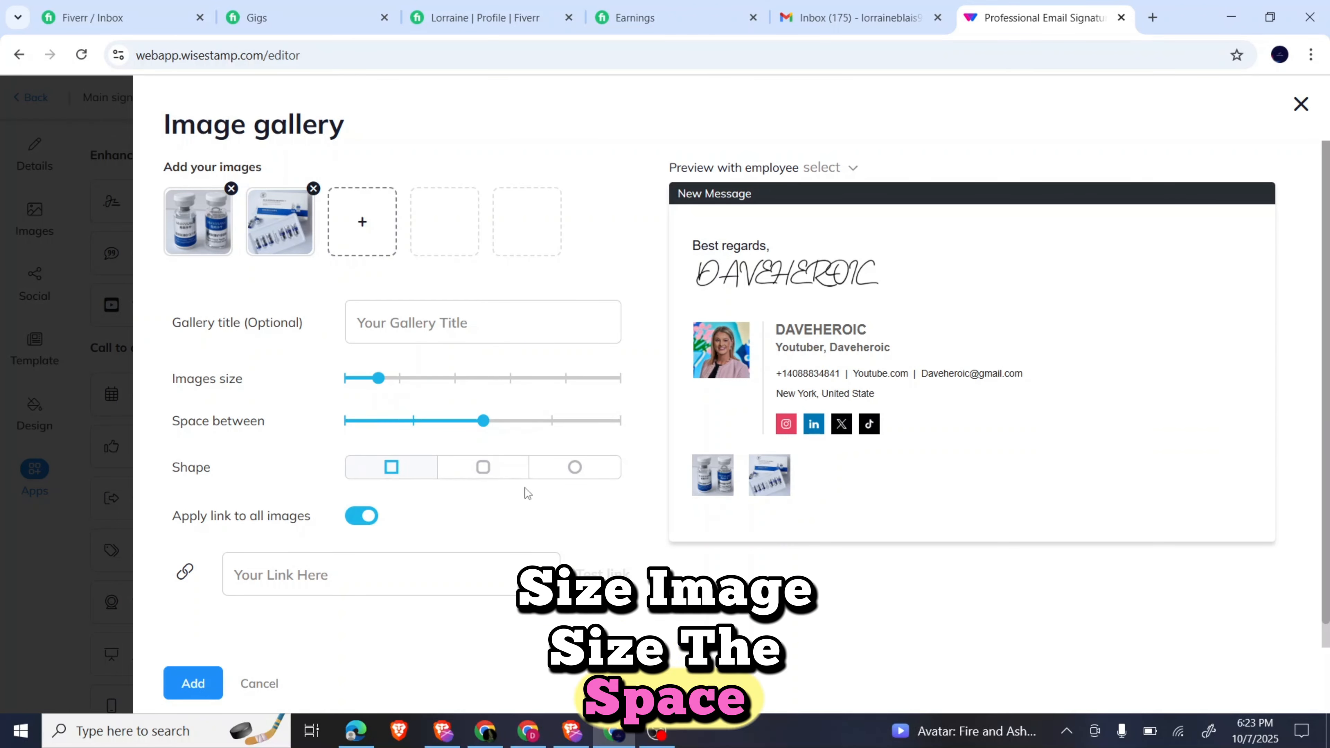
# Change the gallery image shape from circle to rounded square.
pyautogui.click(575, 469)
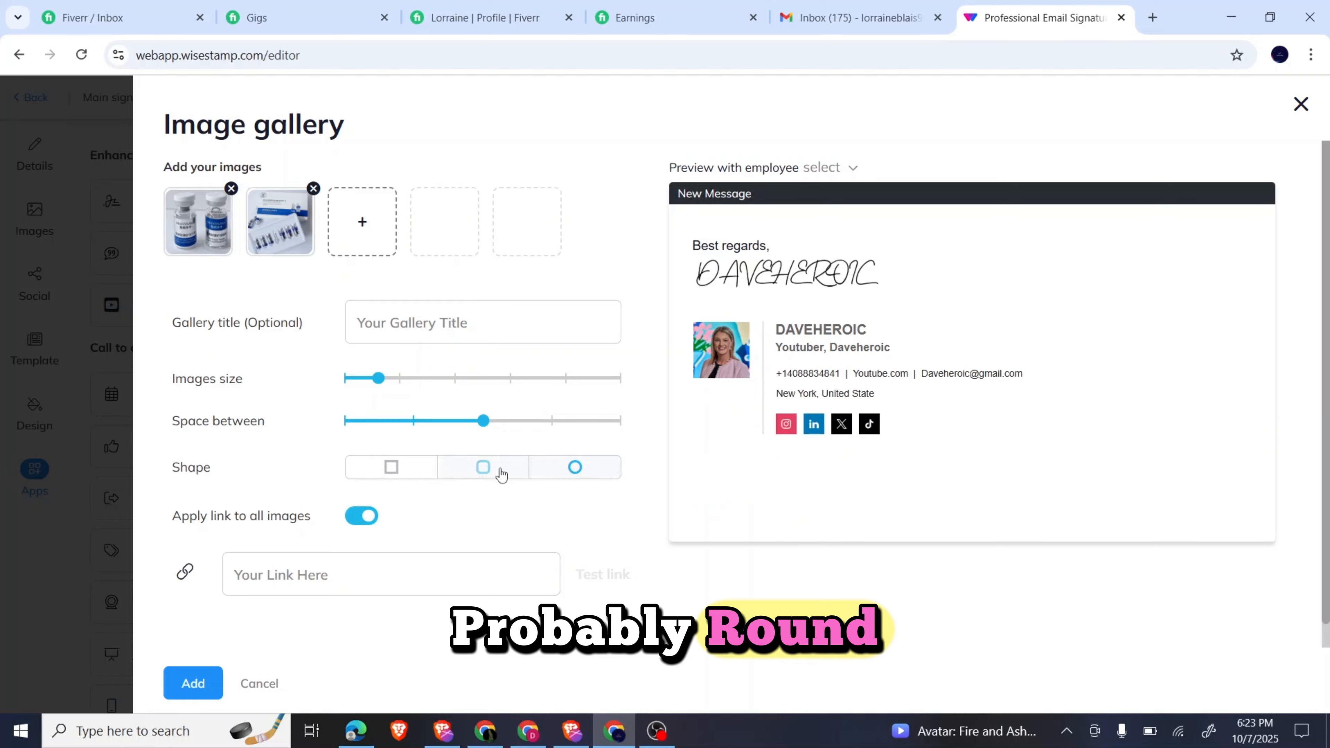
pyautogui.click(501, 474)
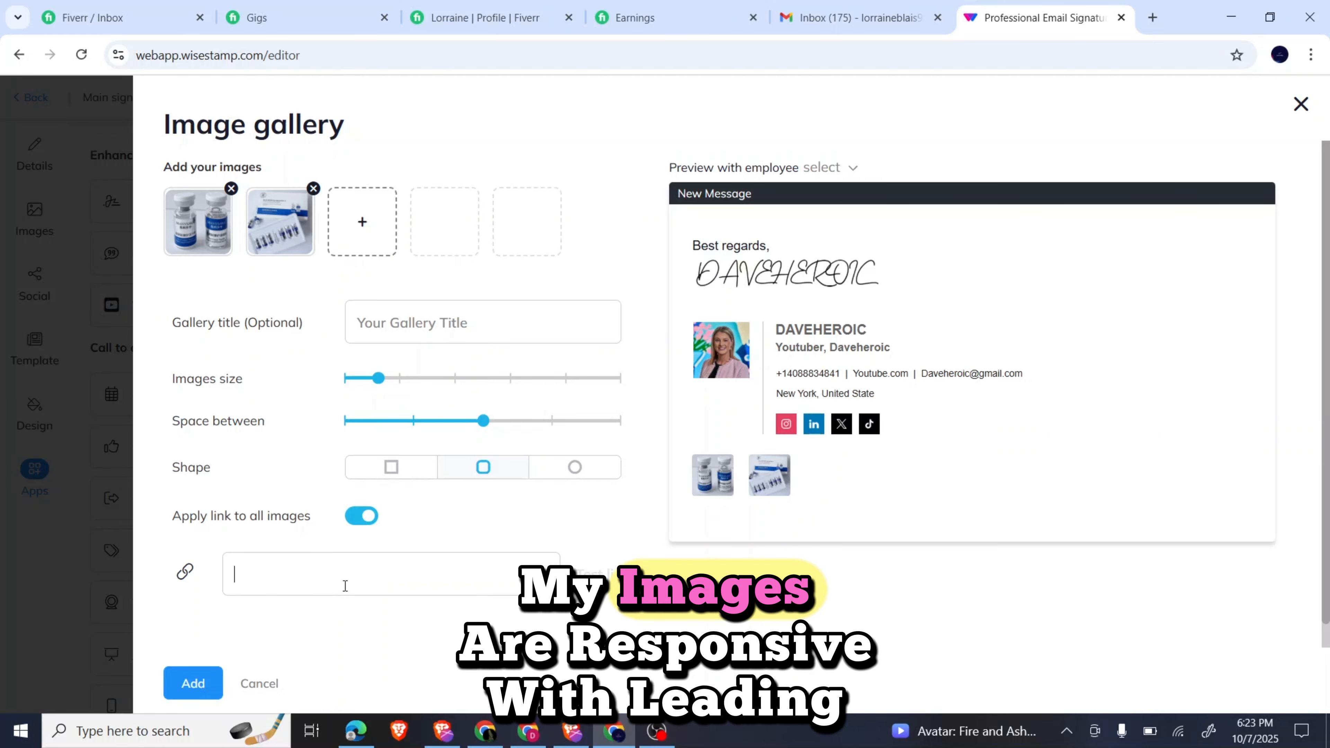
pyautogui.scroll(-1, 344, 585)
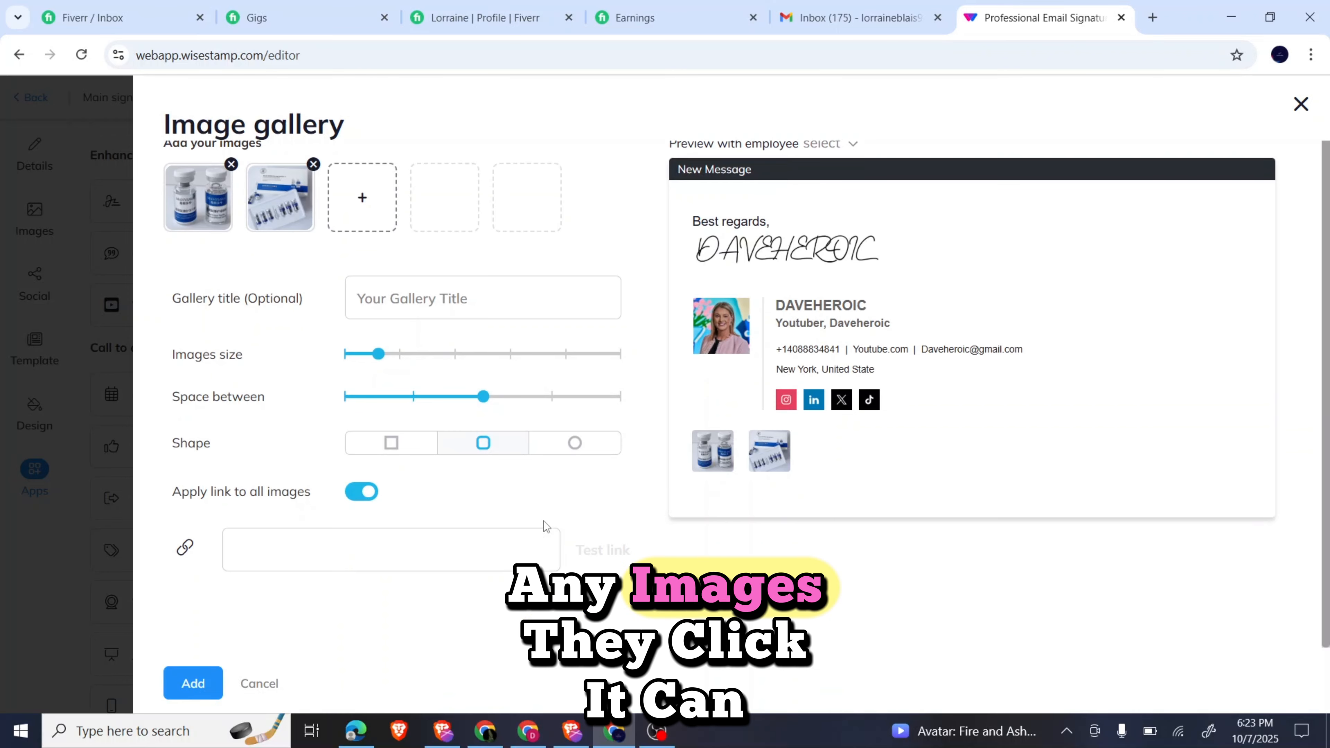
# Add the two-photo gallery, then preview the Join a webinar call-to-action without keeping it.
pyautogui.click(188, 683)
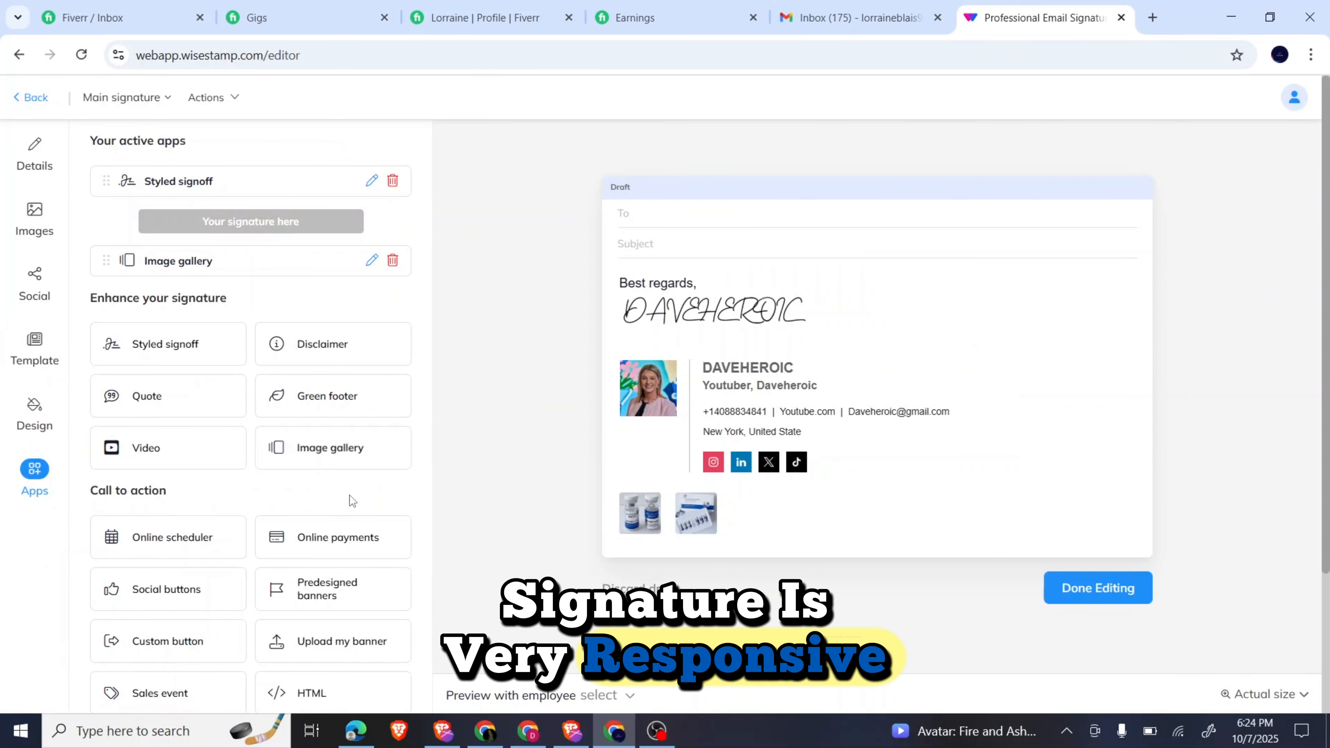
pyautogui.scroll(-3, 332, 516)
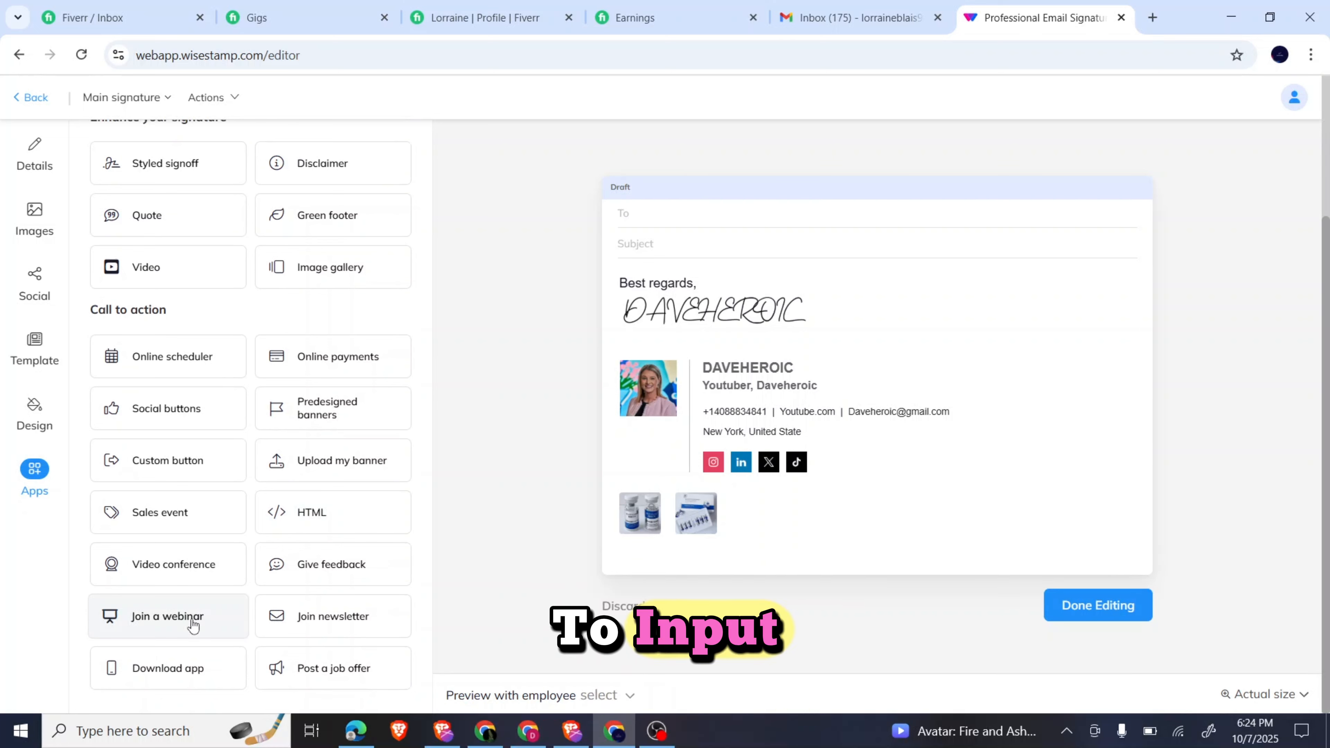
pyautogui.click(161, 624)
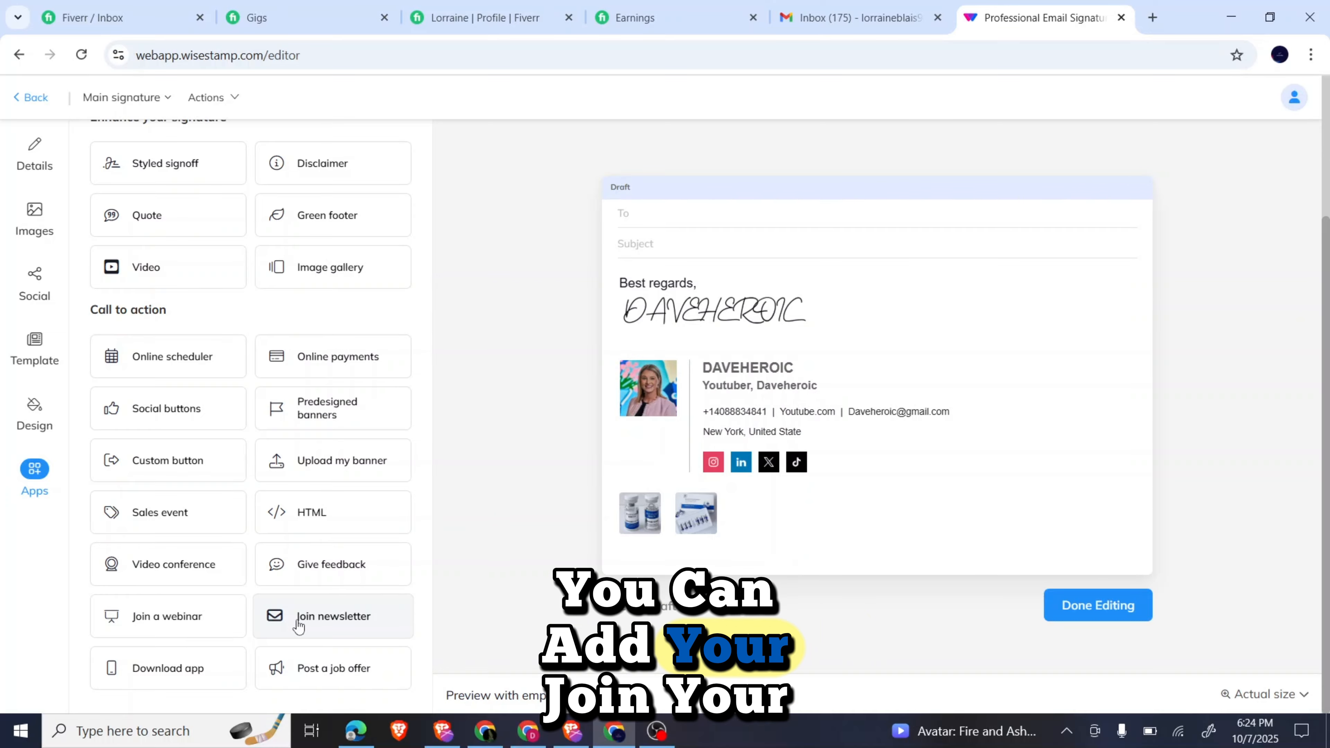
pyautogui.moveTo(299, 624)
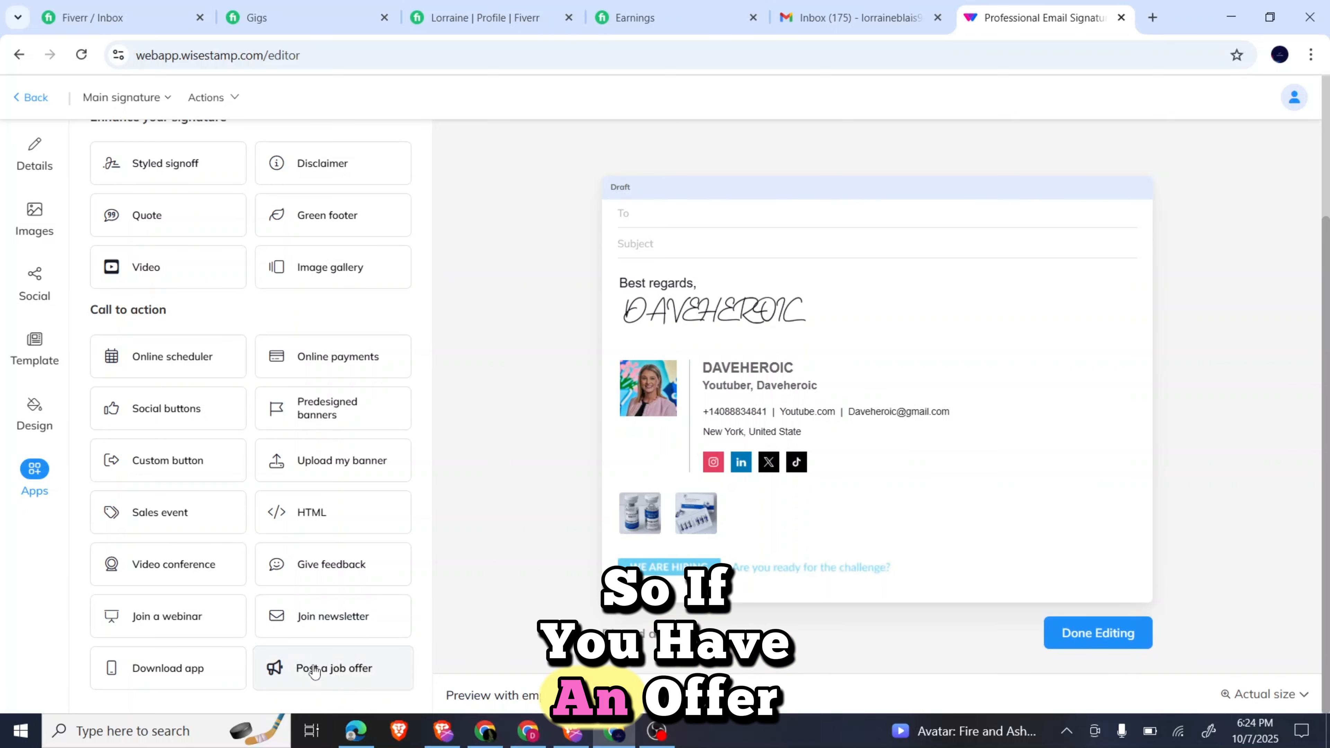
pyautogui.moveTo(319, 474)
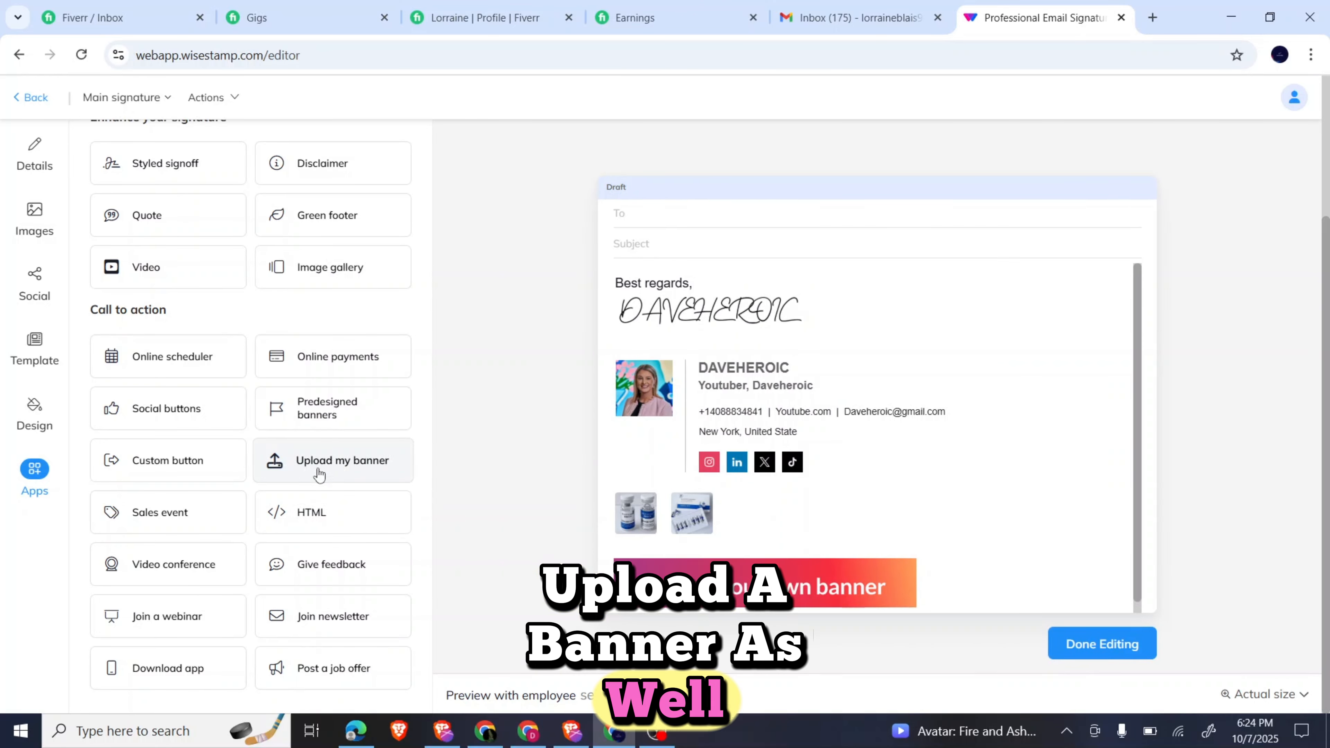
pyautogui.moveTo(203, 472)
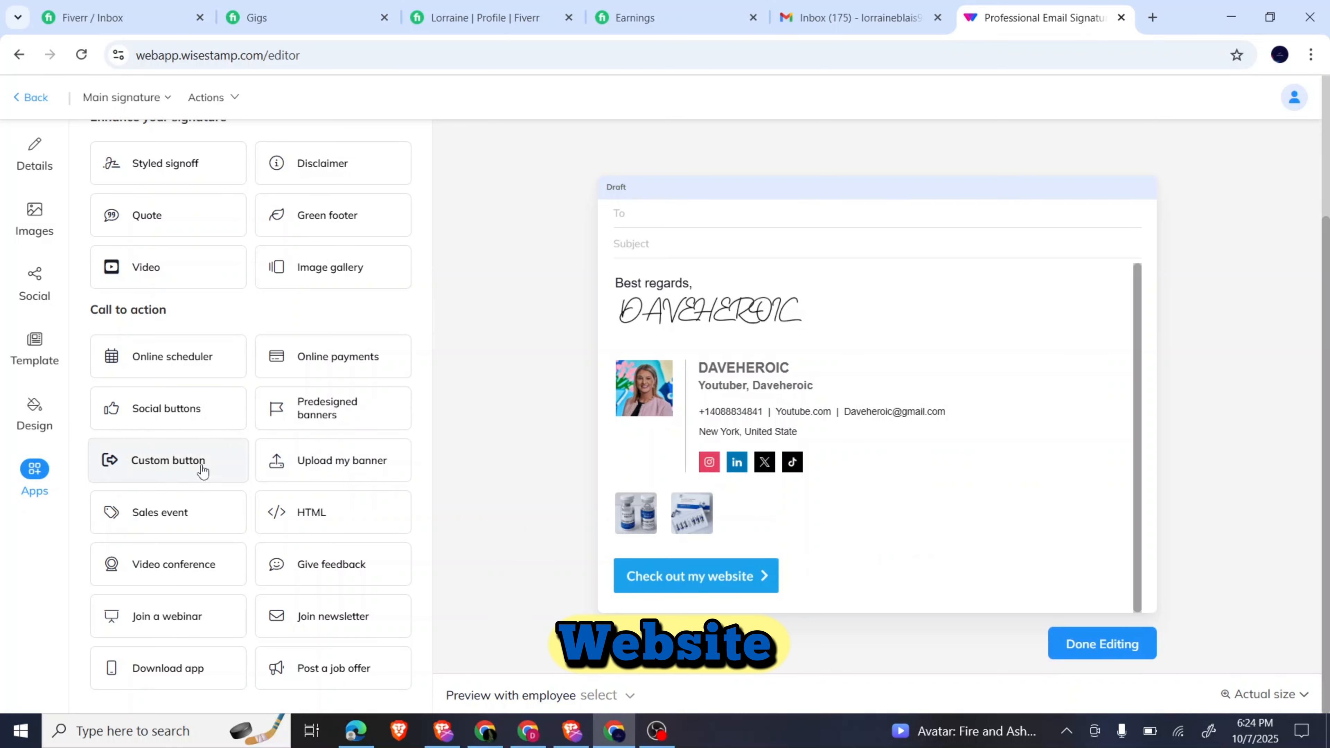
pyautogui.moveTo(191, 418)
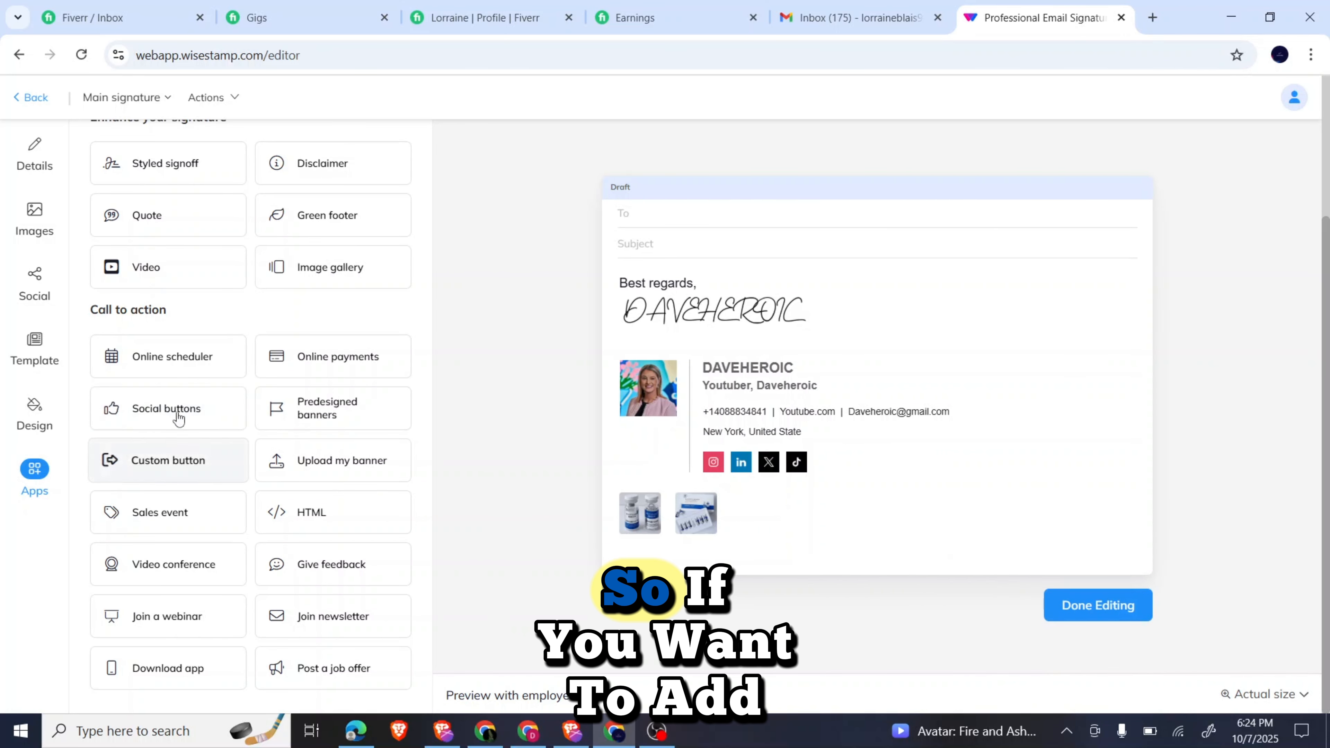
pyautogui.moveTo(176, 372)
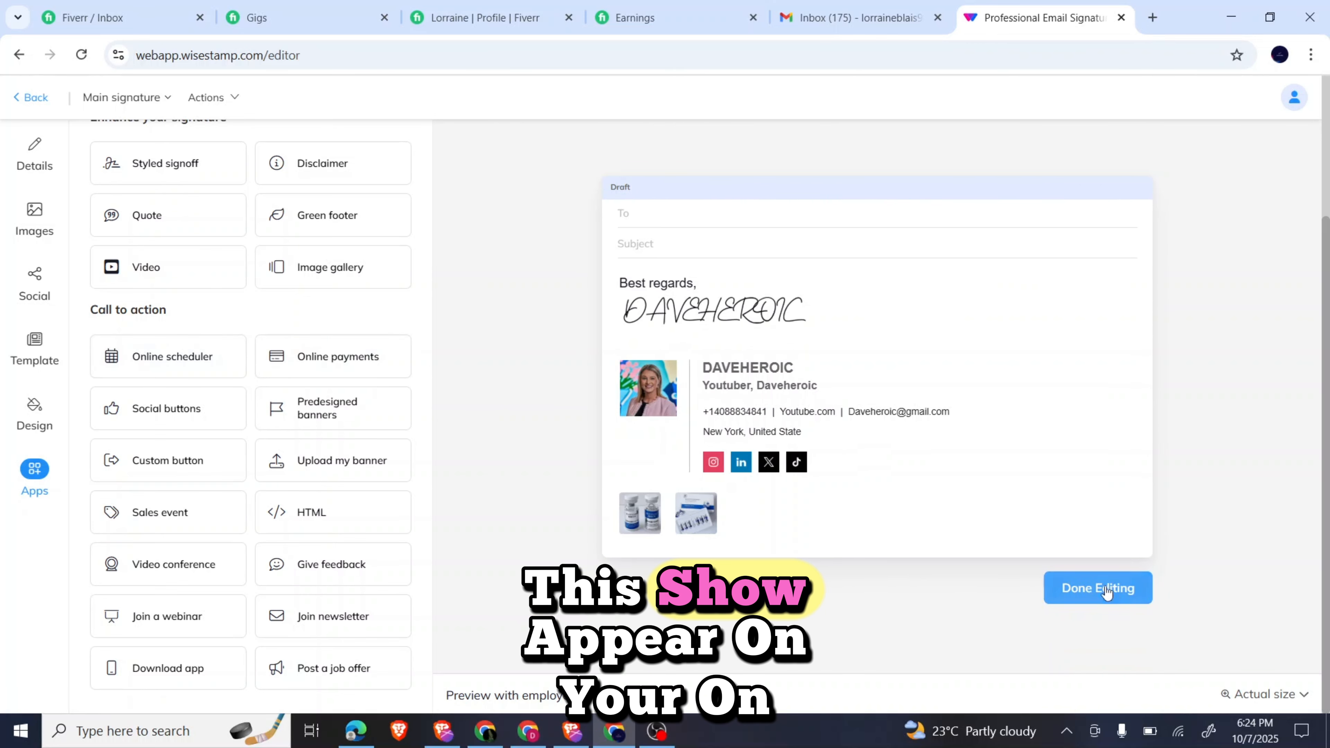
# Finish editing and publish the changes to the Main signature.
pyautogui.click(1116, 597)
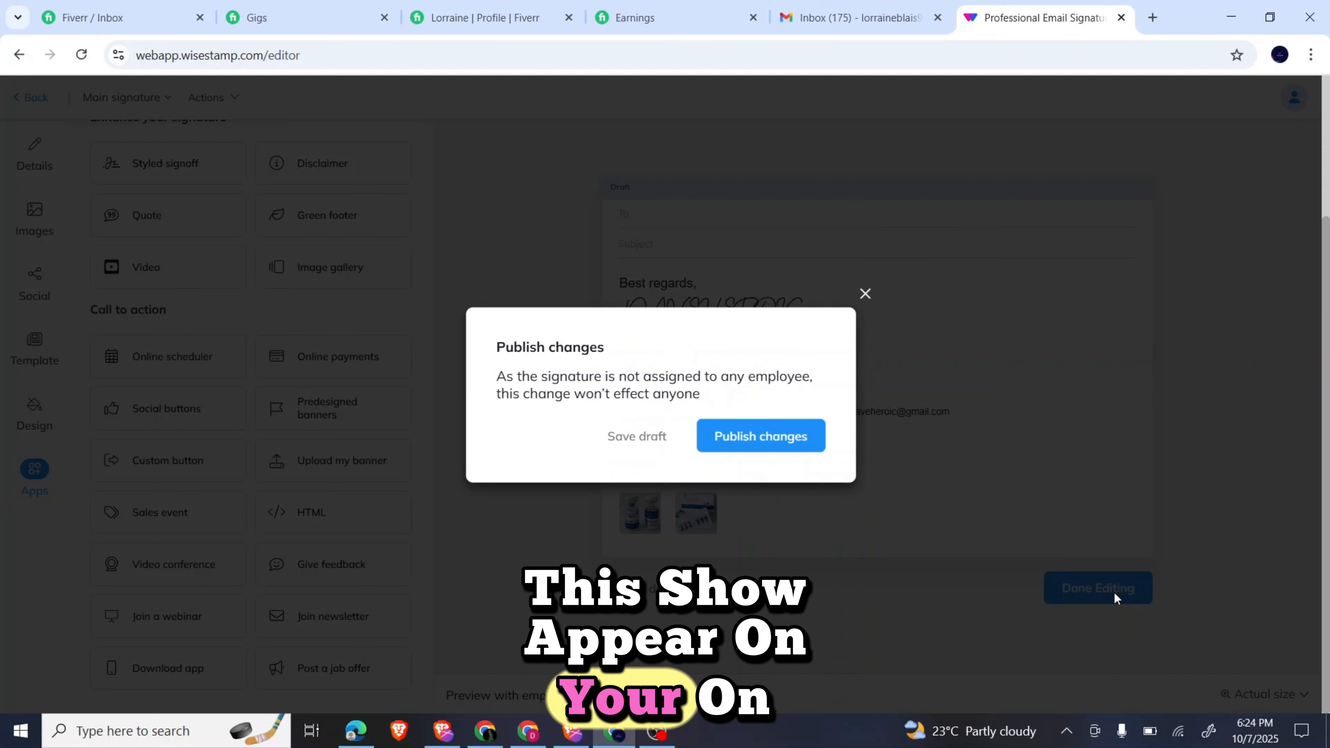
pyautogui.click(791, 446)
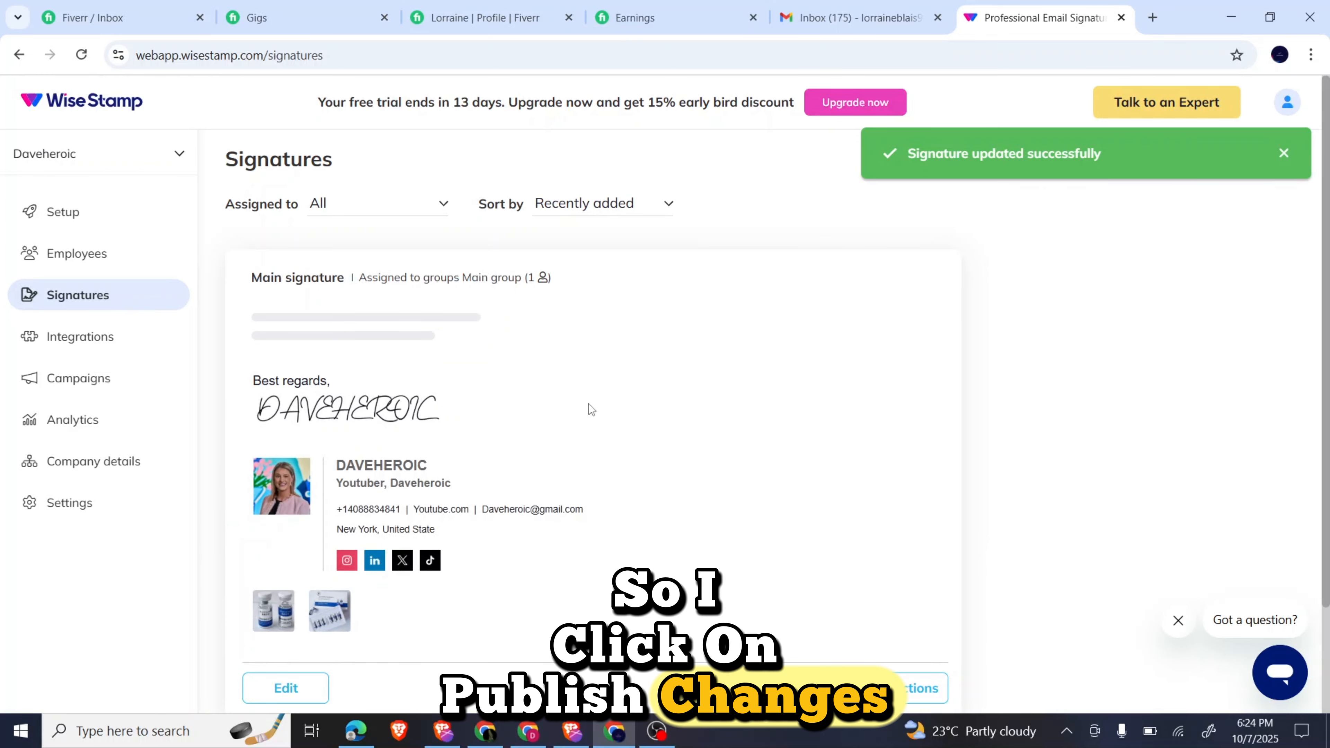
pyautogui.scroll(-2, 590, 408)
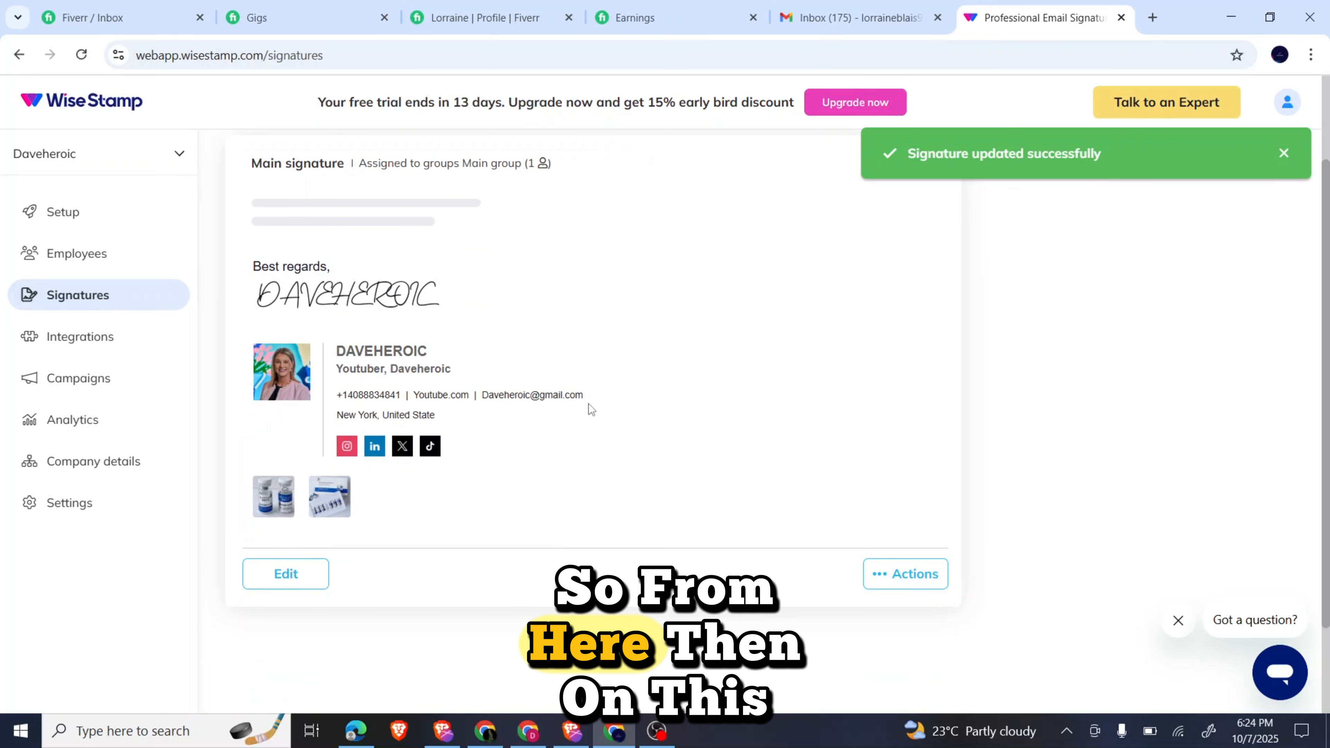
pyautogui.click(902, 585)
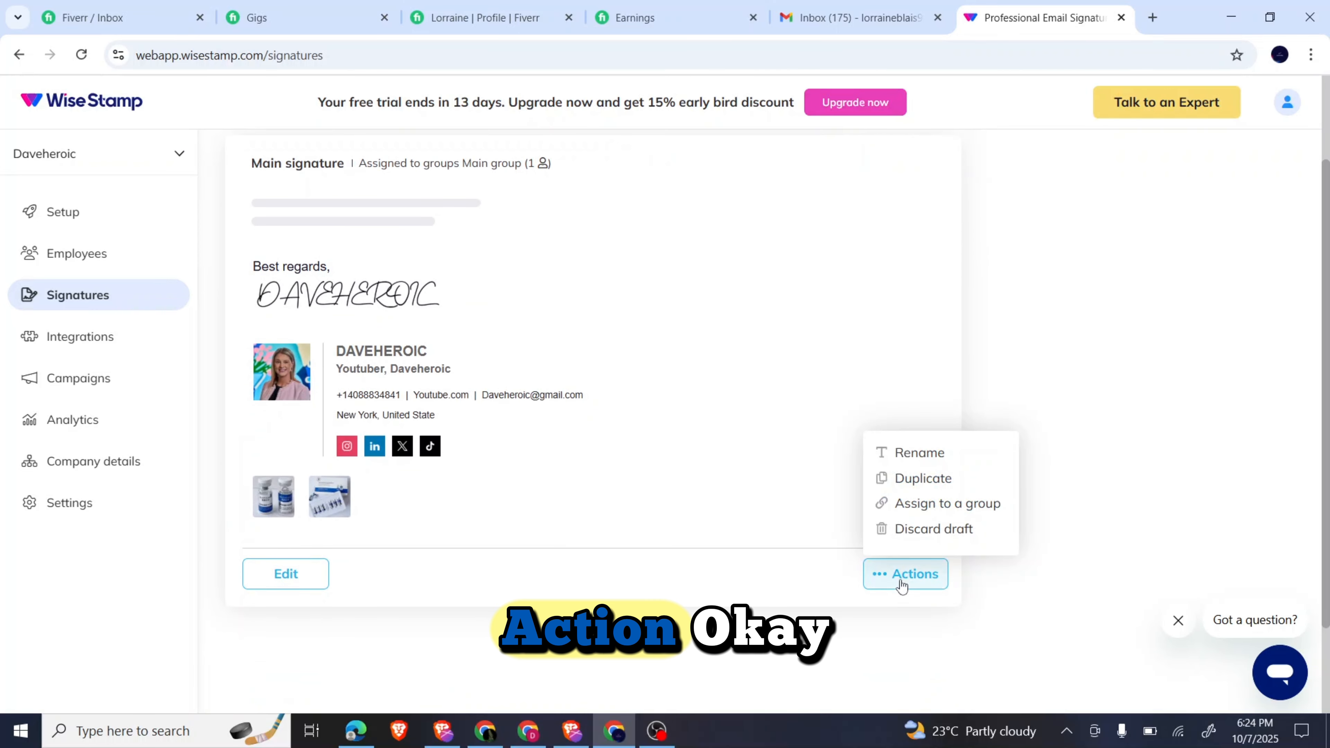
pyautogui.click(899, 582)
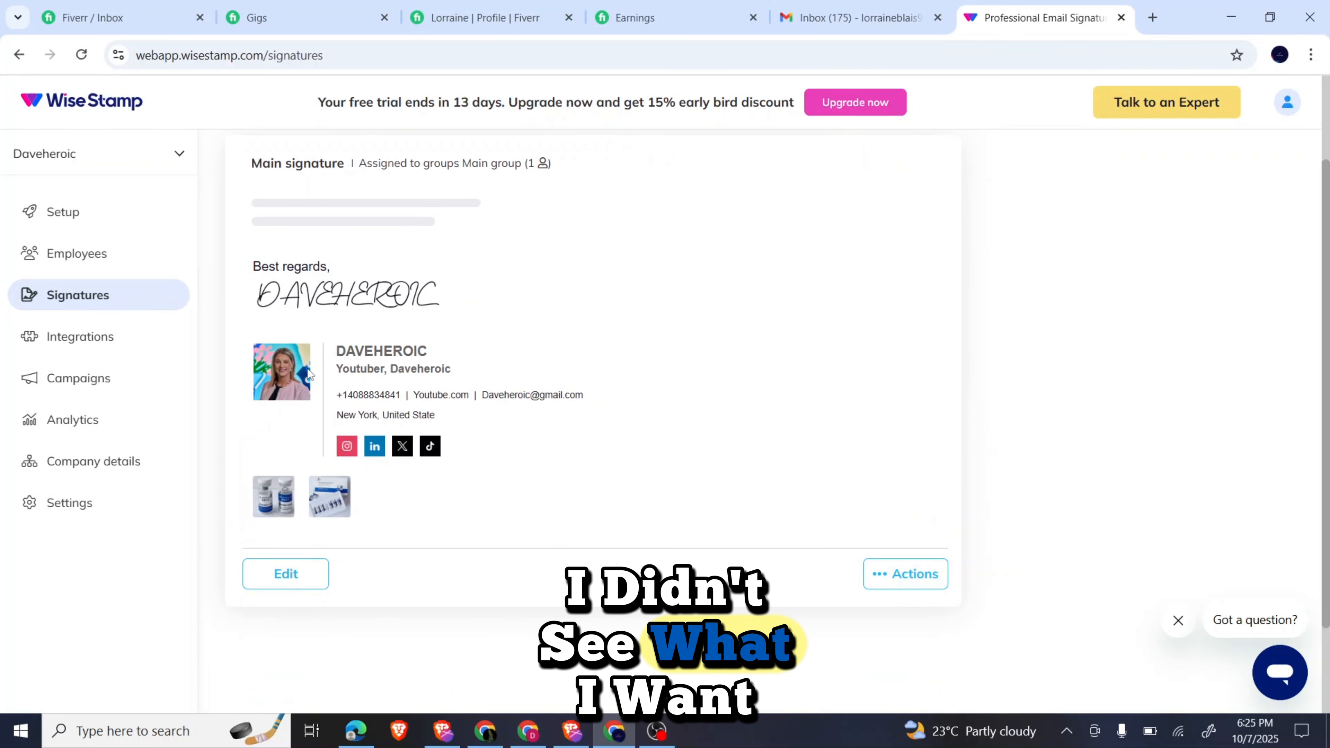
pyautogui.click(77, 220)
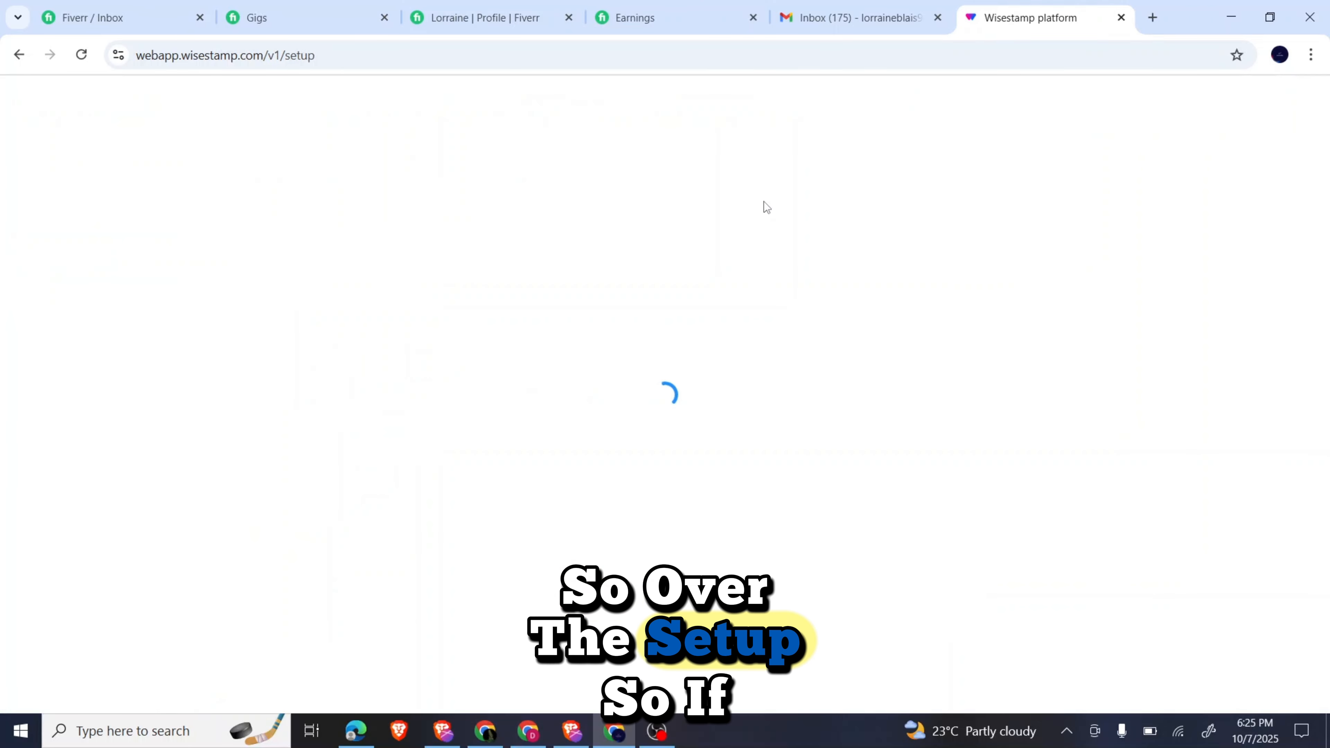
pyautogui.click(822, 15)
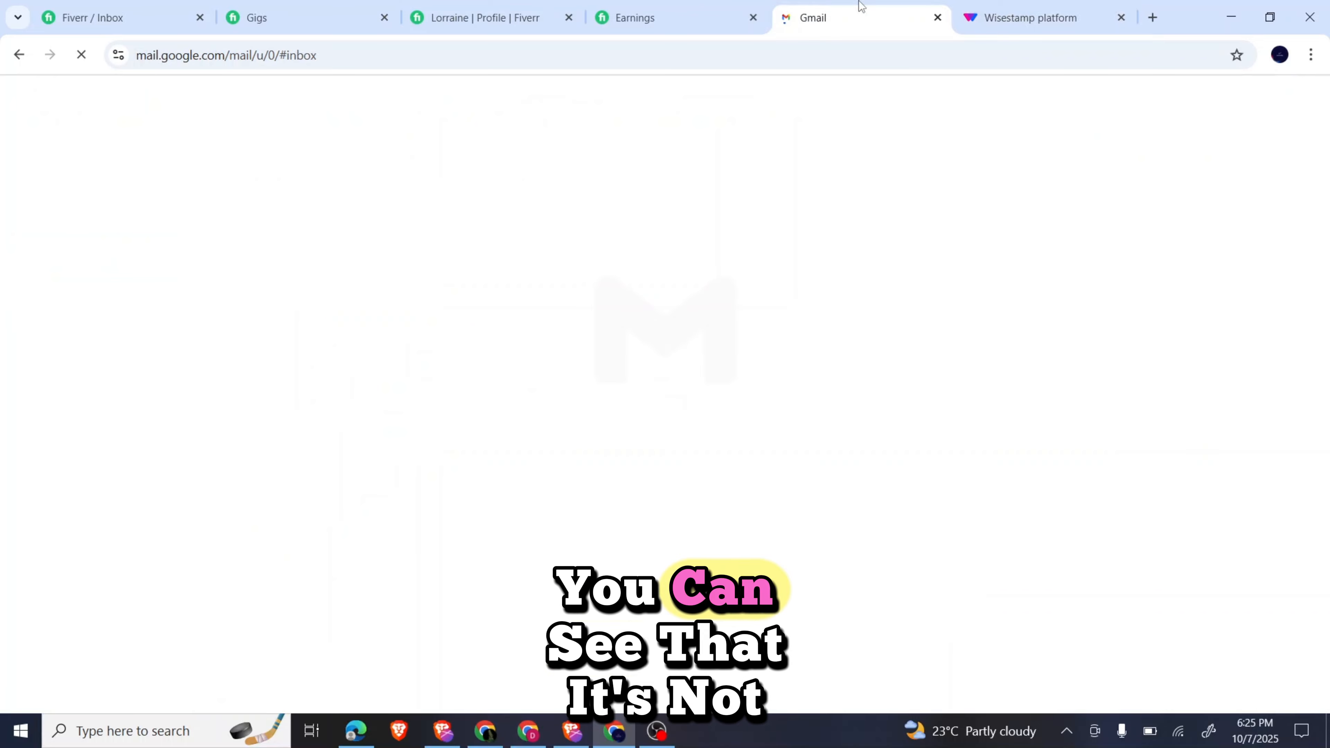
pyautogui.hotkey('ctrl', 'Tab')
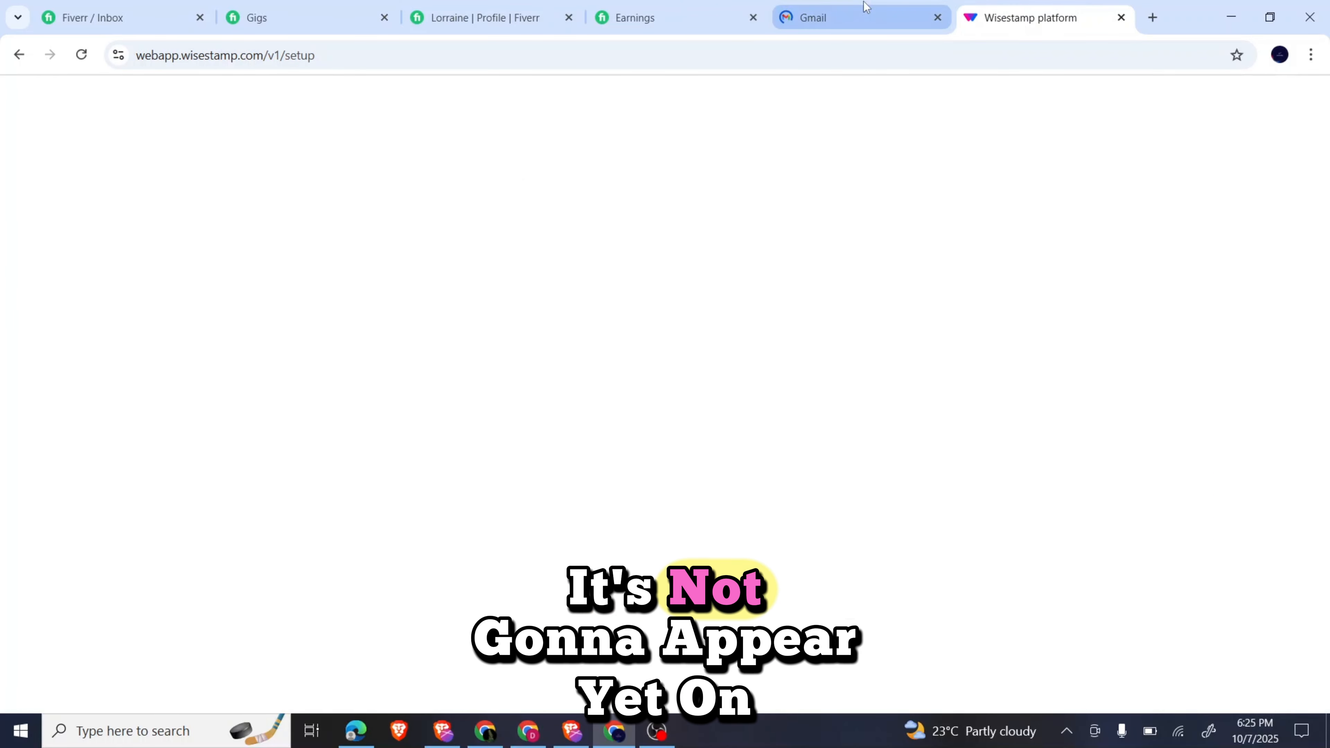
pyautogui.click(854, 14)
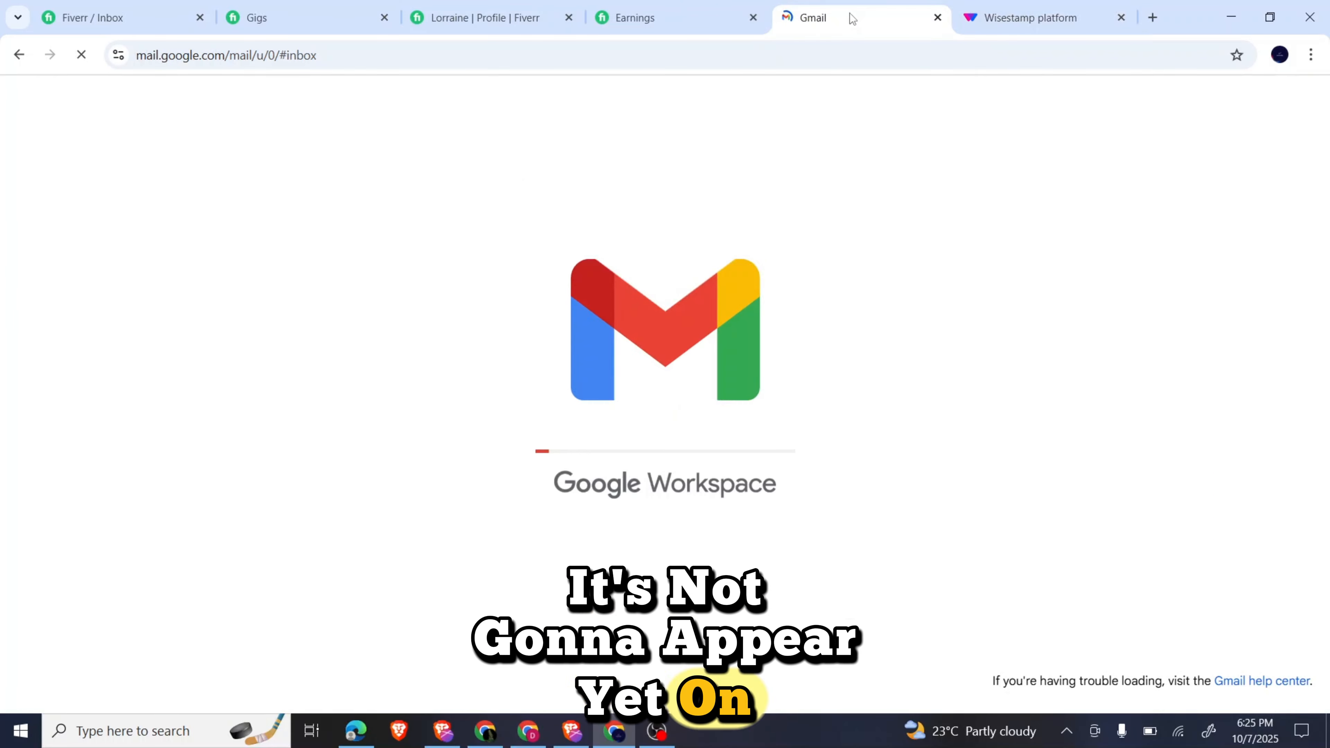
pyautogui.click(1082, 10)
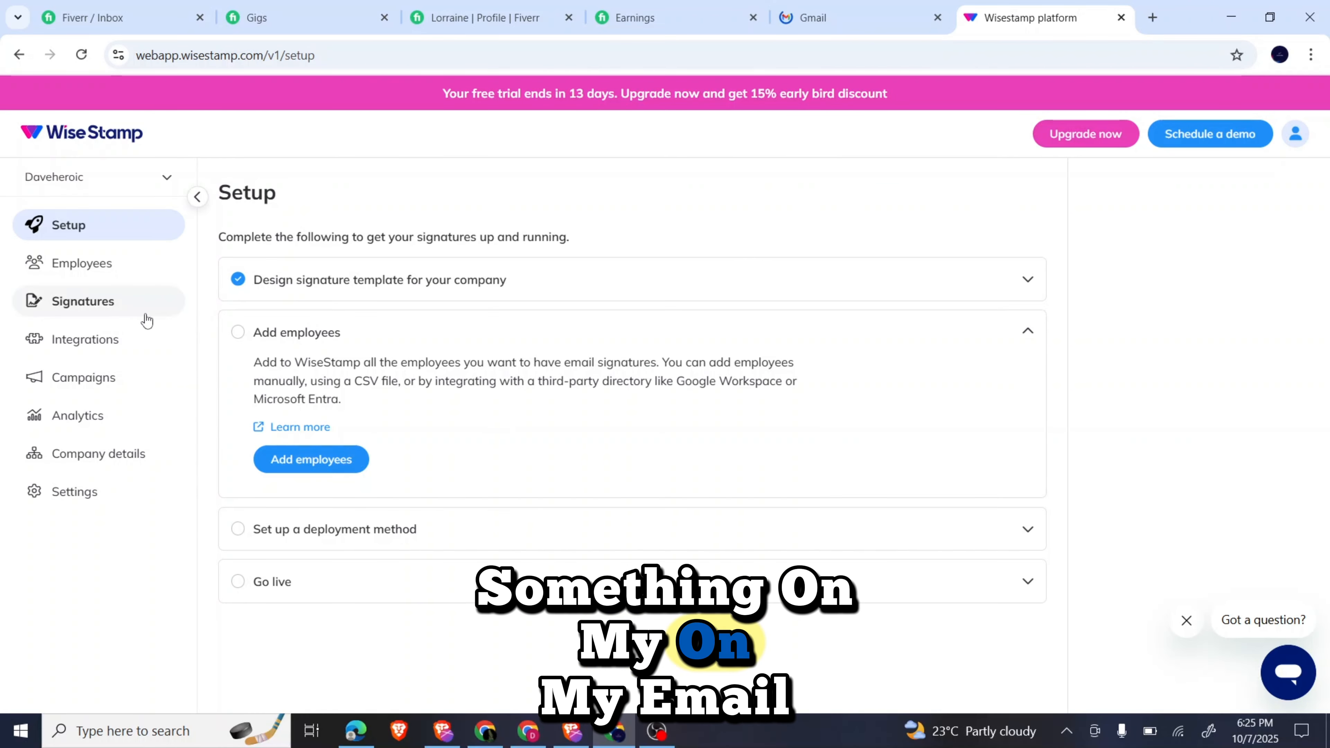
pyautogui.click(112, 298)
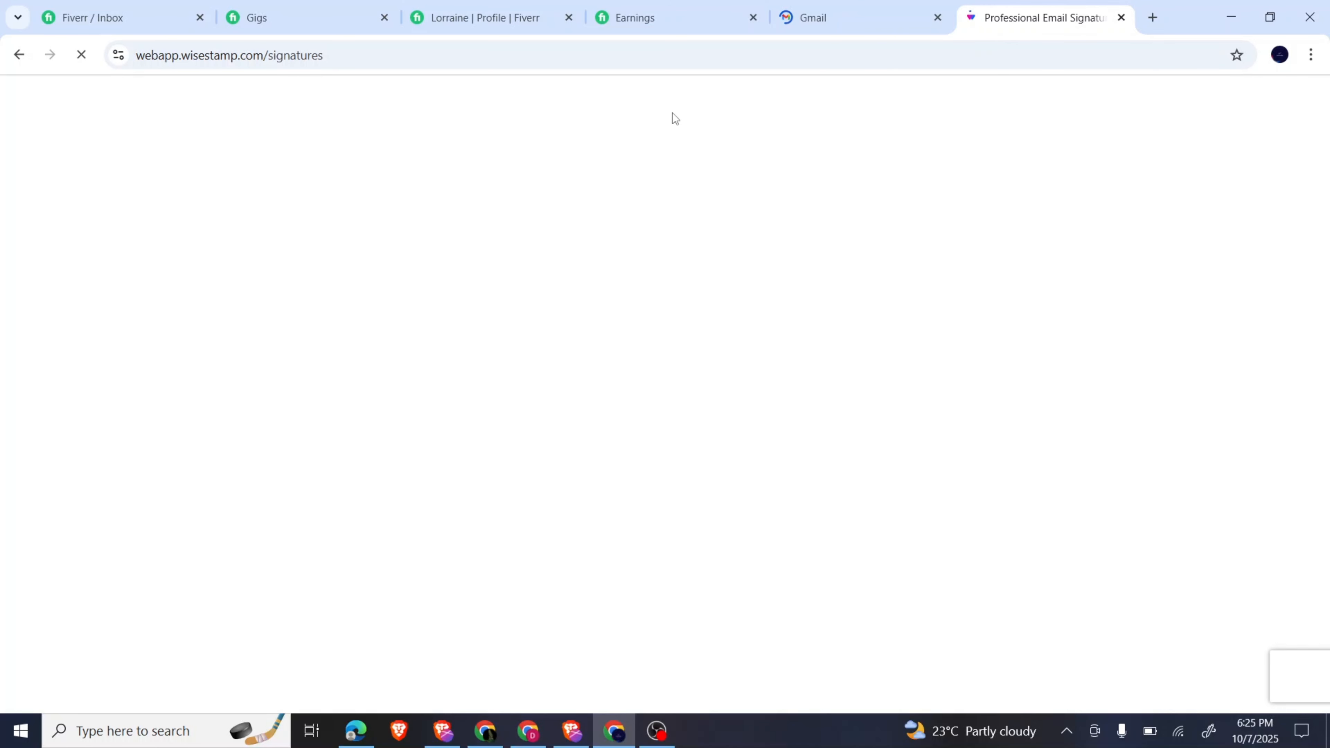
# Open a new Gmail message to confirm it has no signature, then return to WiseStamp.
pyautogui.click(840, 30)
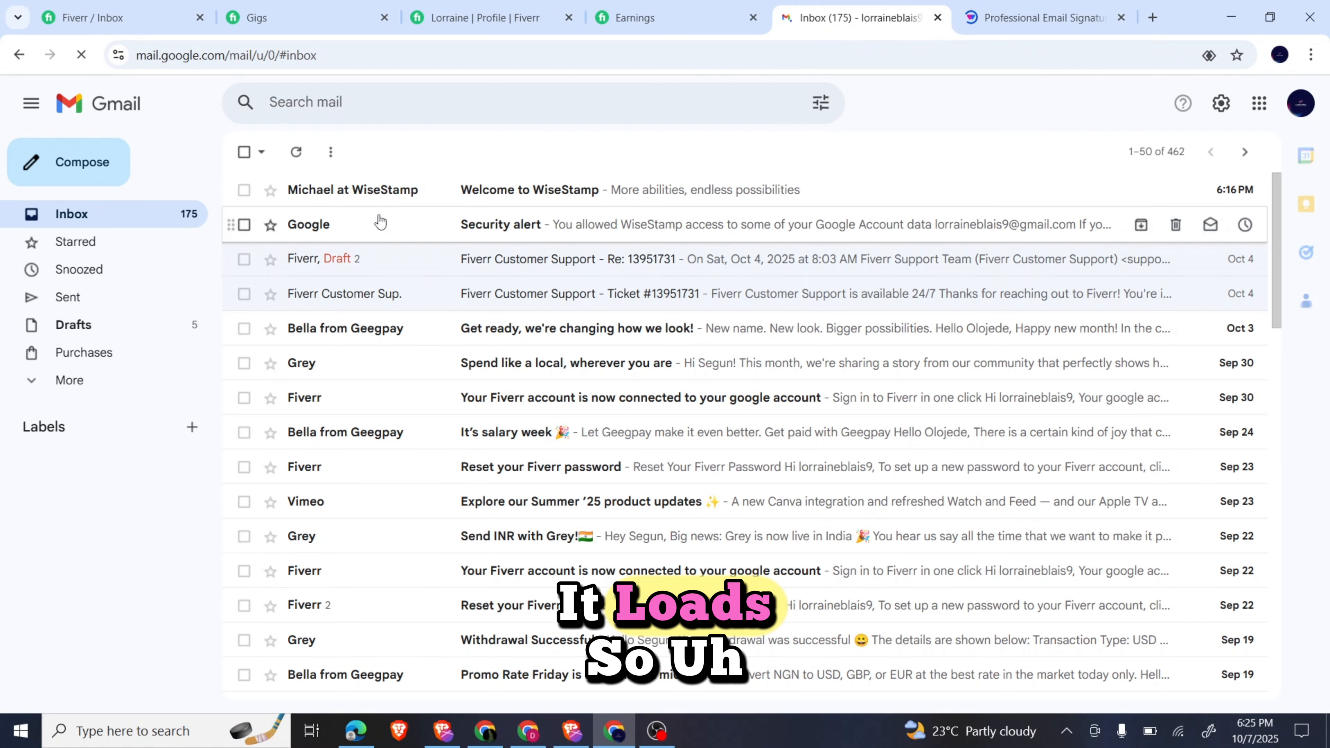
pyautogui.click(86, 178)
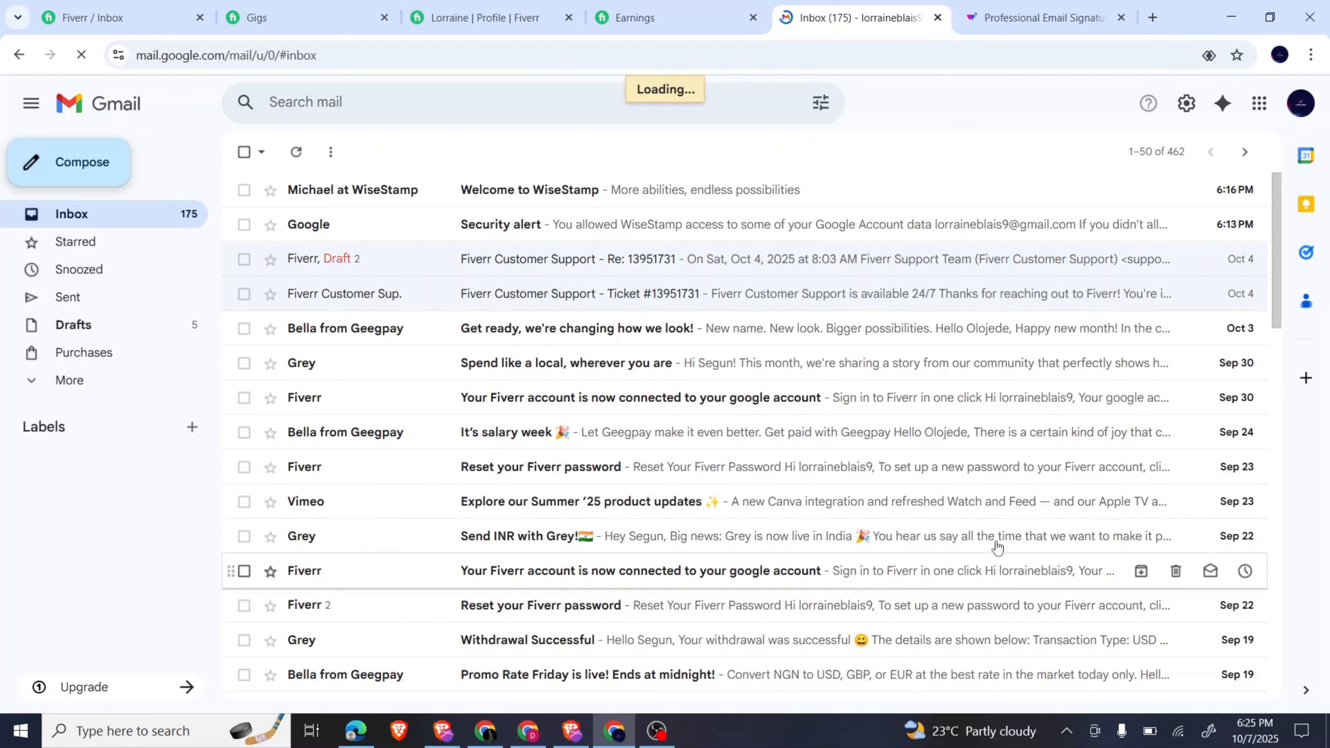
pyautogui.press('c')
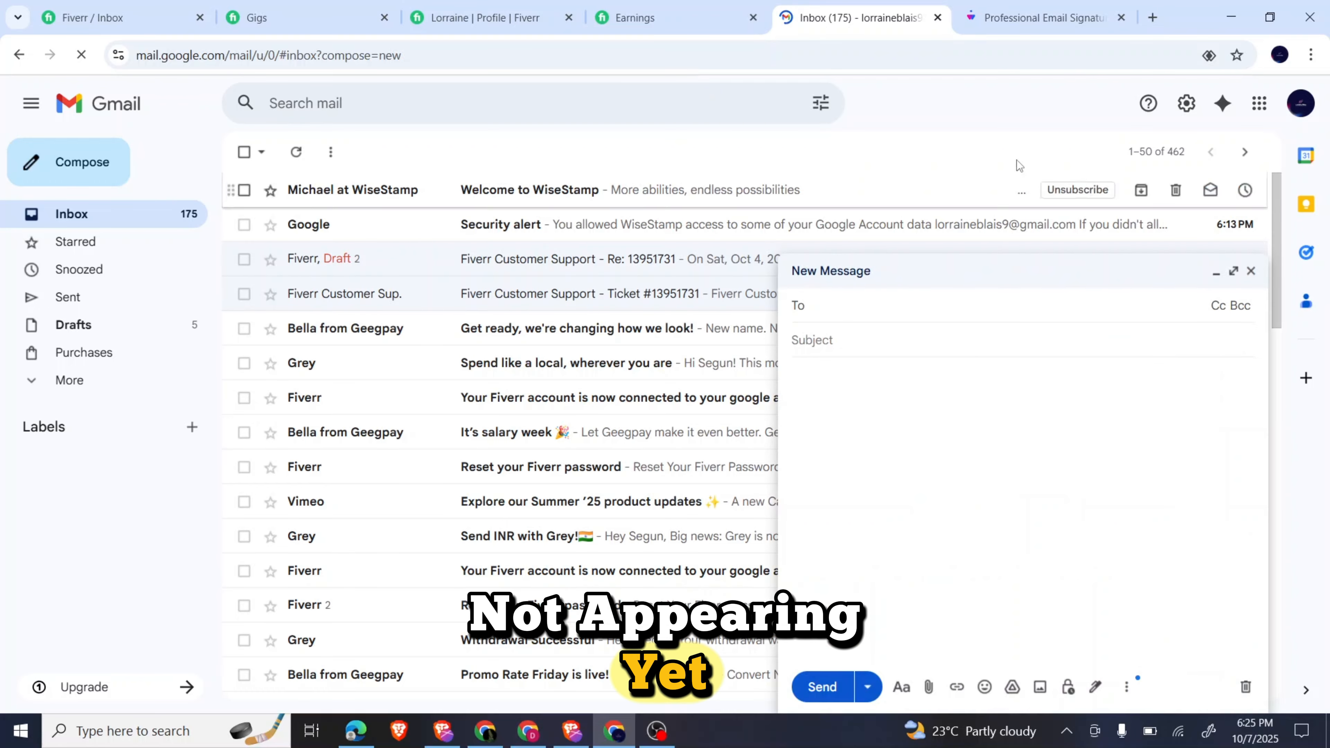
pyautogui.click(1033, 7)
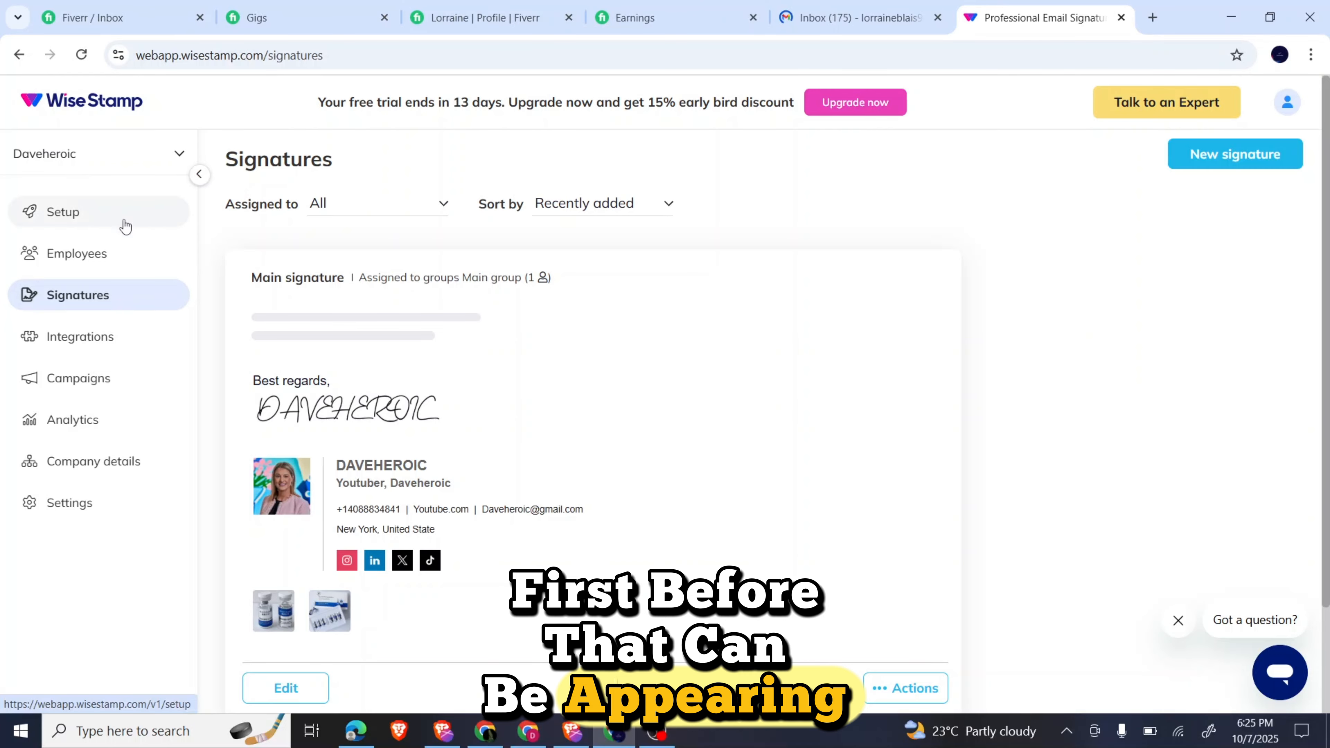
# View the Organization settings: Daveheroic, email service Other, domain gmail.com.
pyautogui.click(70, 351)
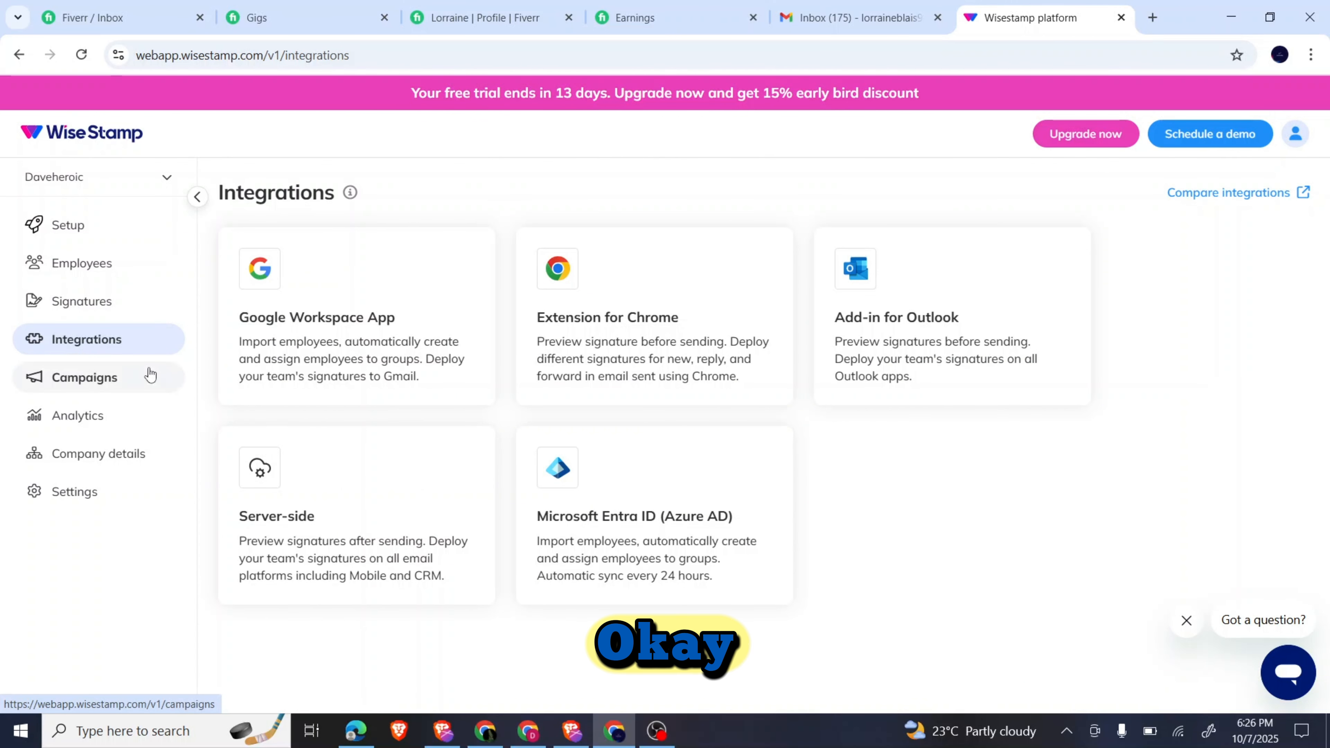
pyautogui.click(61, 492)
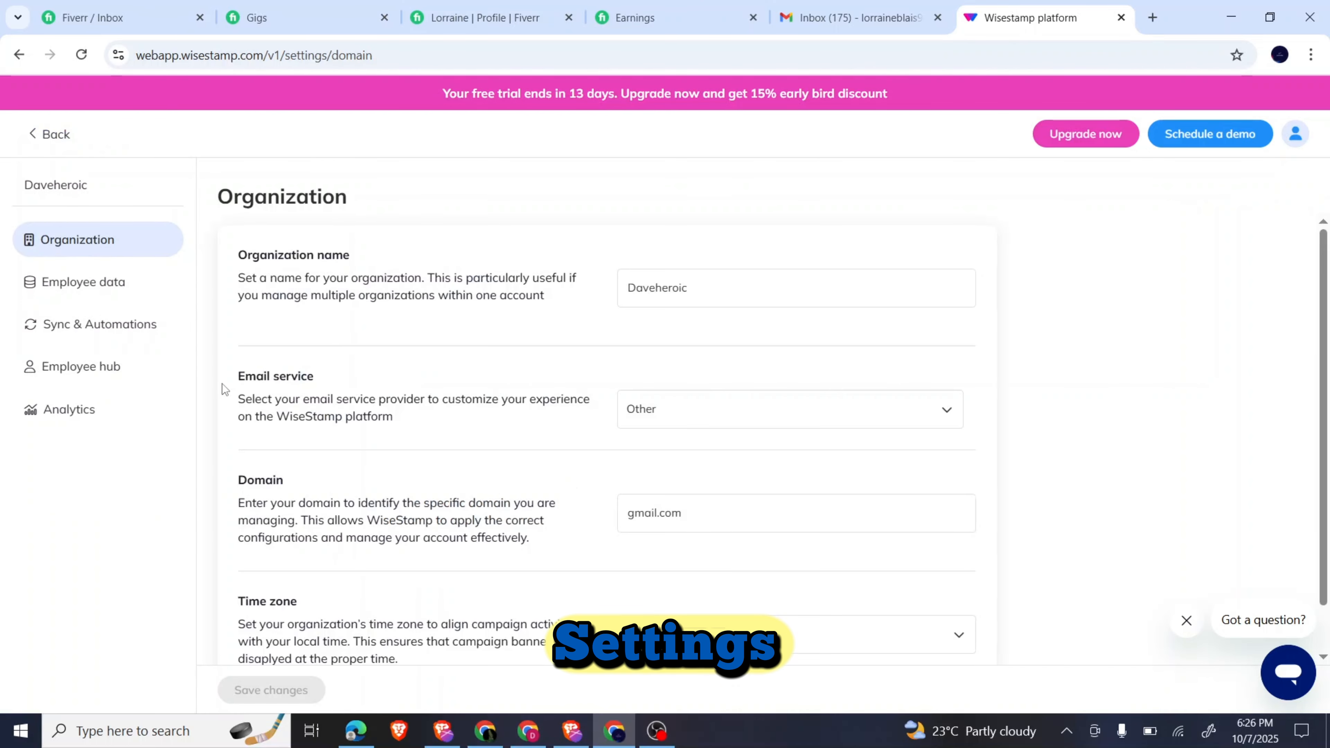
pyautogui.scroll(-1, 394, 376)
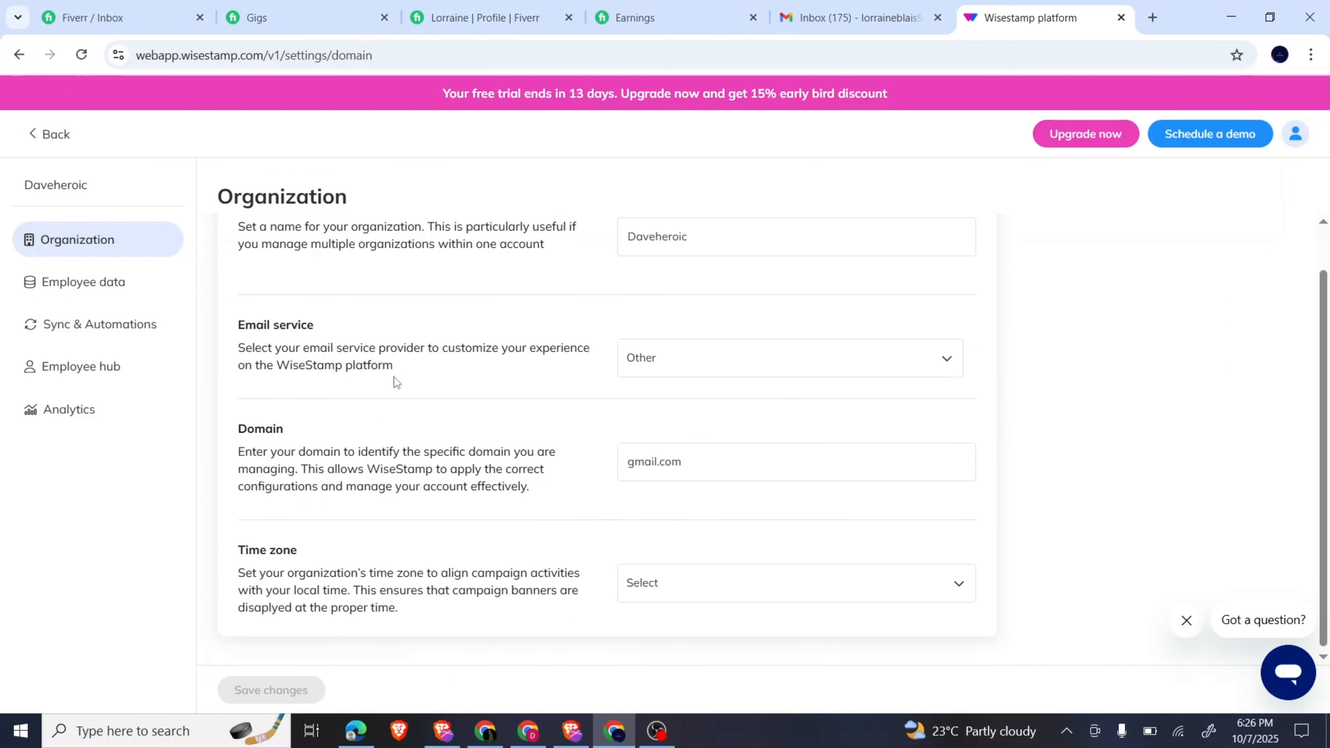
pyautogui.scroll(1, 393, 376)
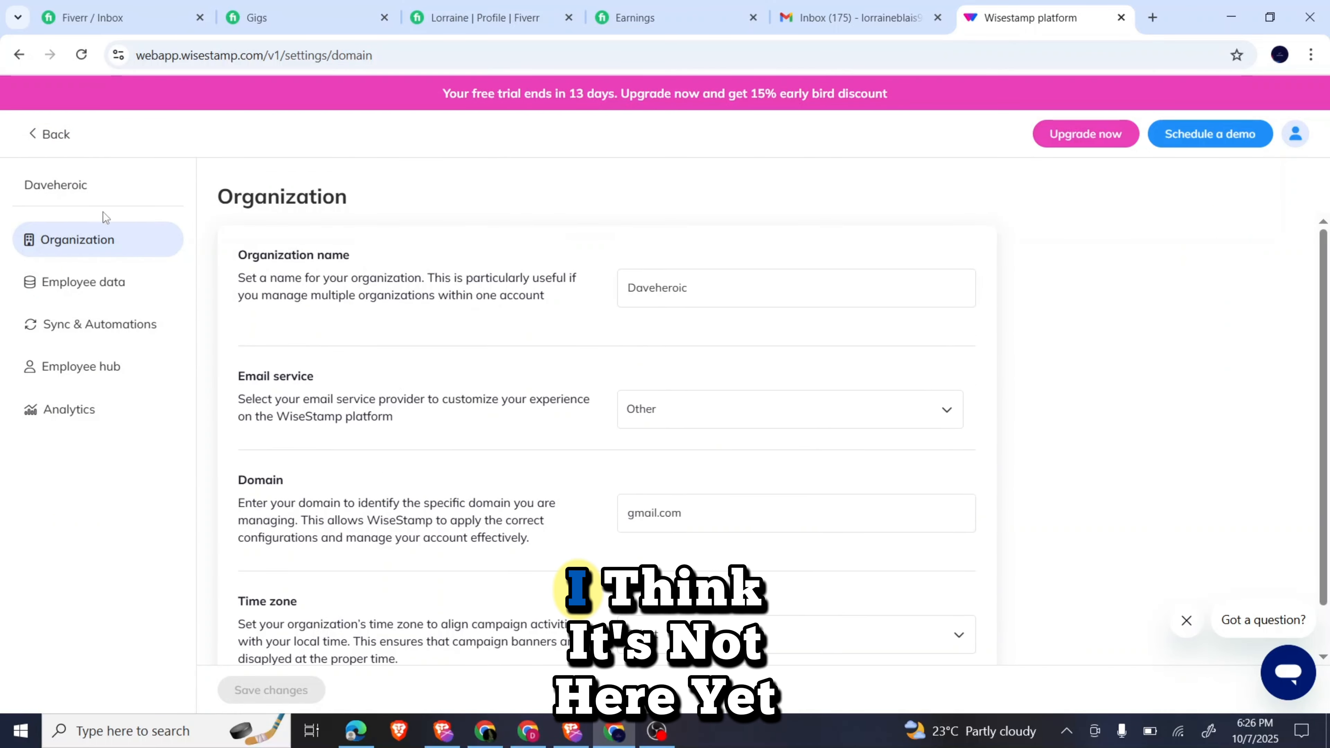
# Set the employee to active, copy their email signature, and go to the Gmail inbox.
pyautogui.click(35, 138)
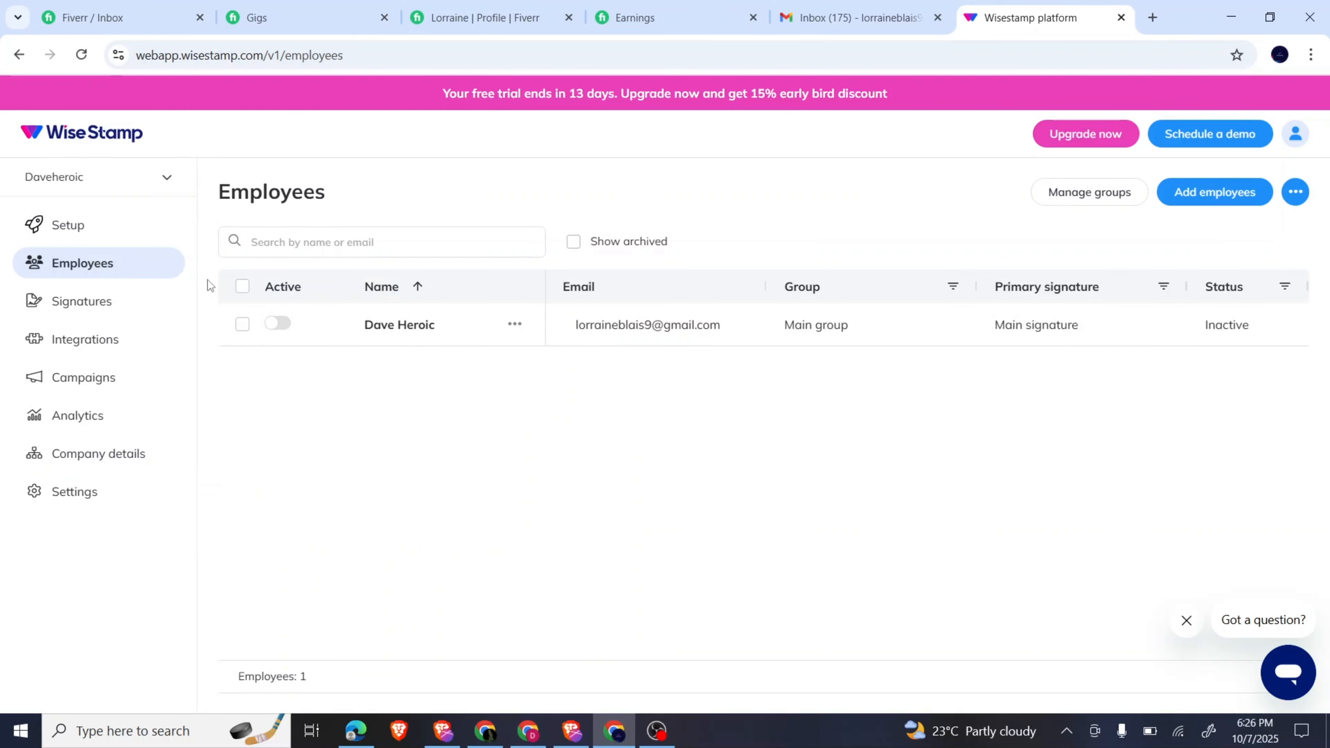
pyautogui.click(272, 325)
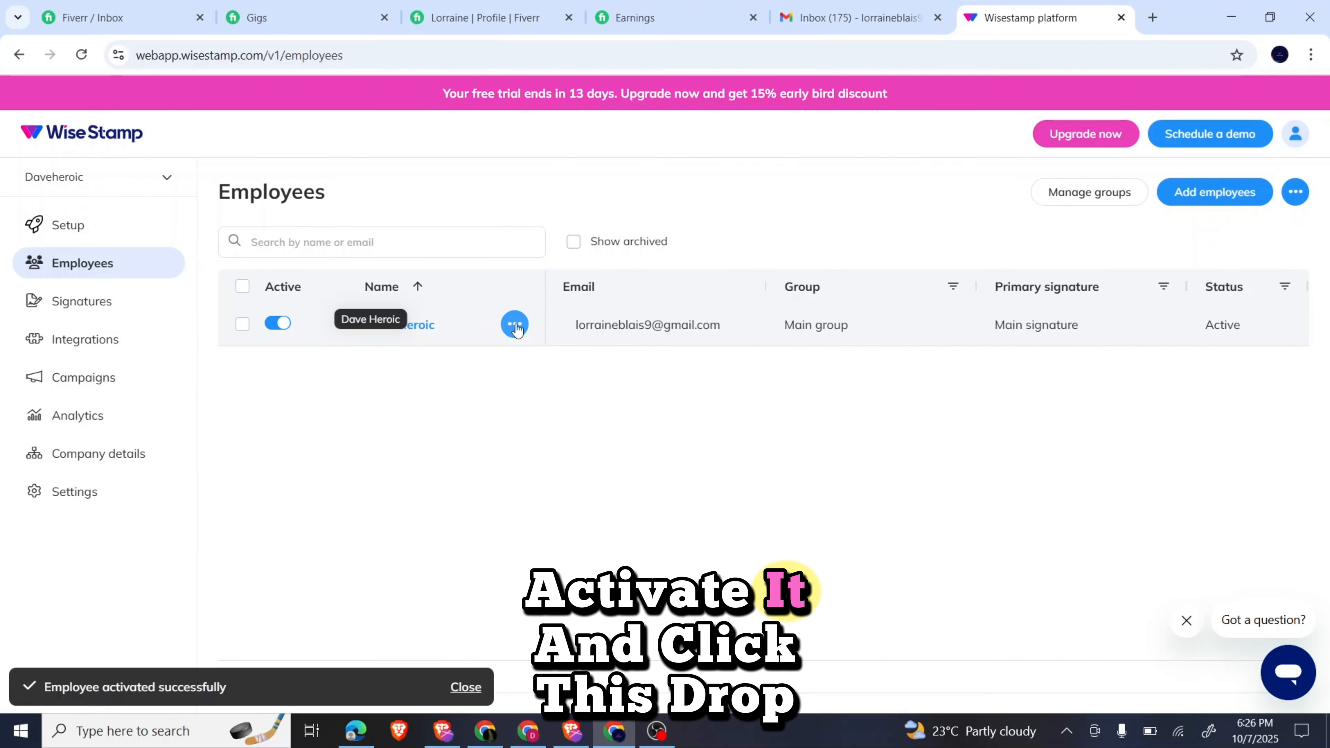
pyautogui.click(515, 324)
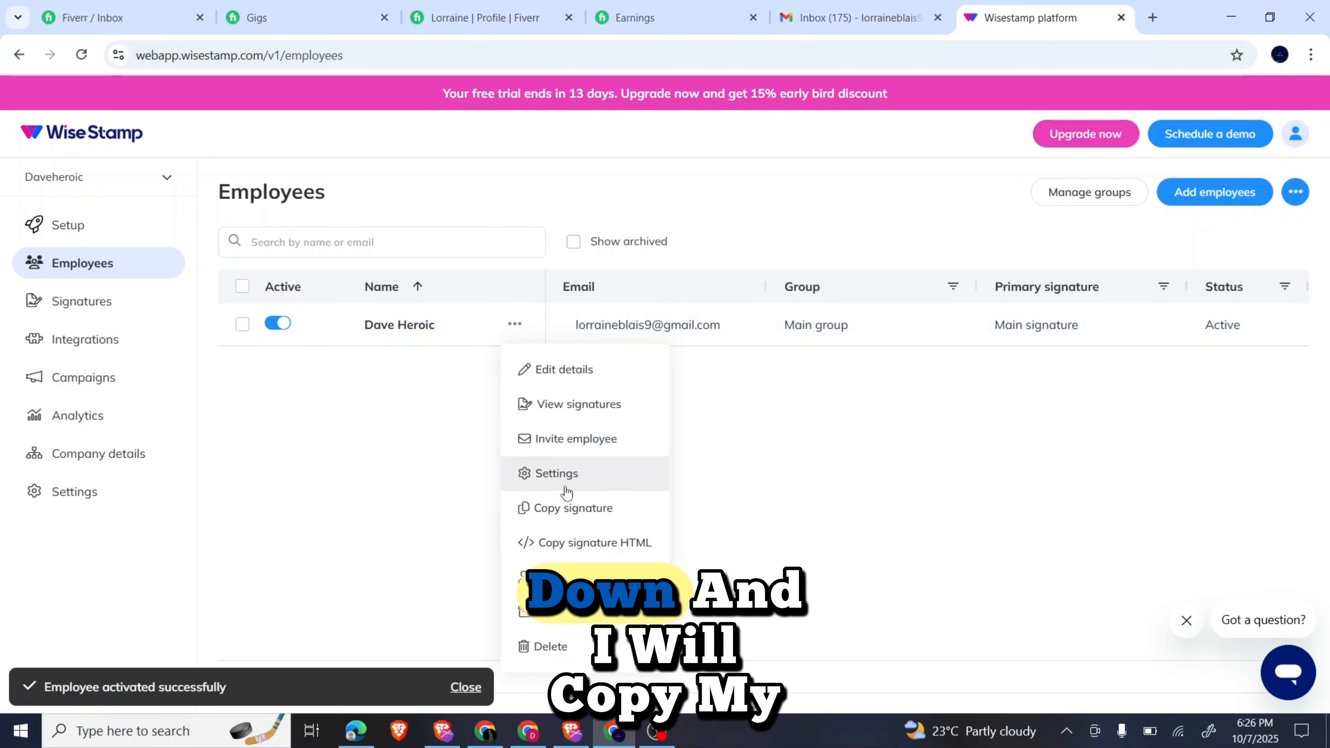
pyautogui.click(567, 508)
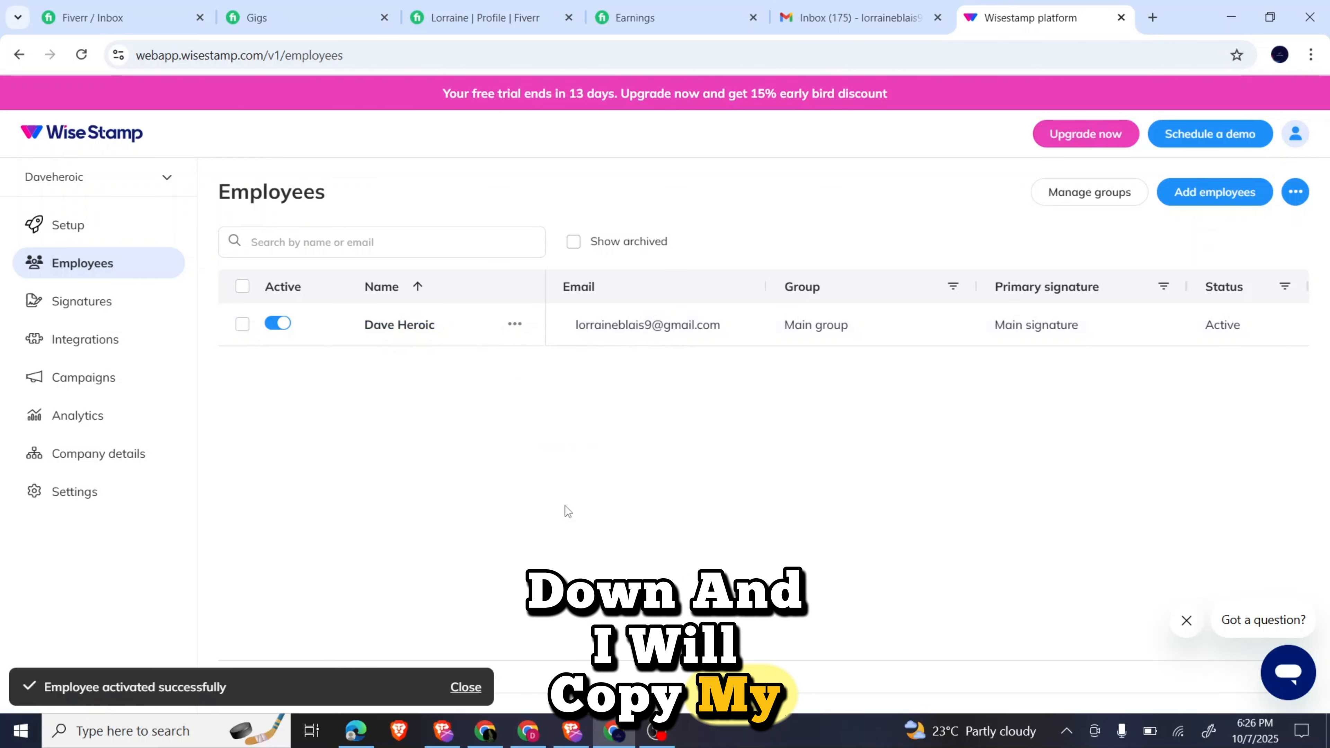
pyautogui.click(836, 6)
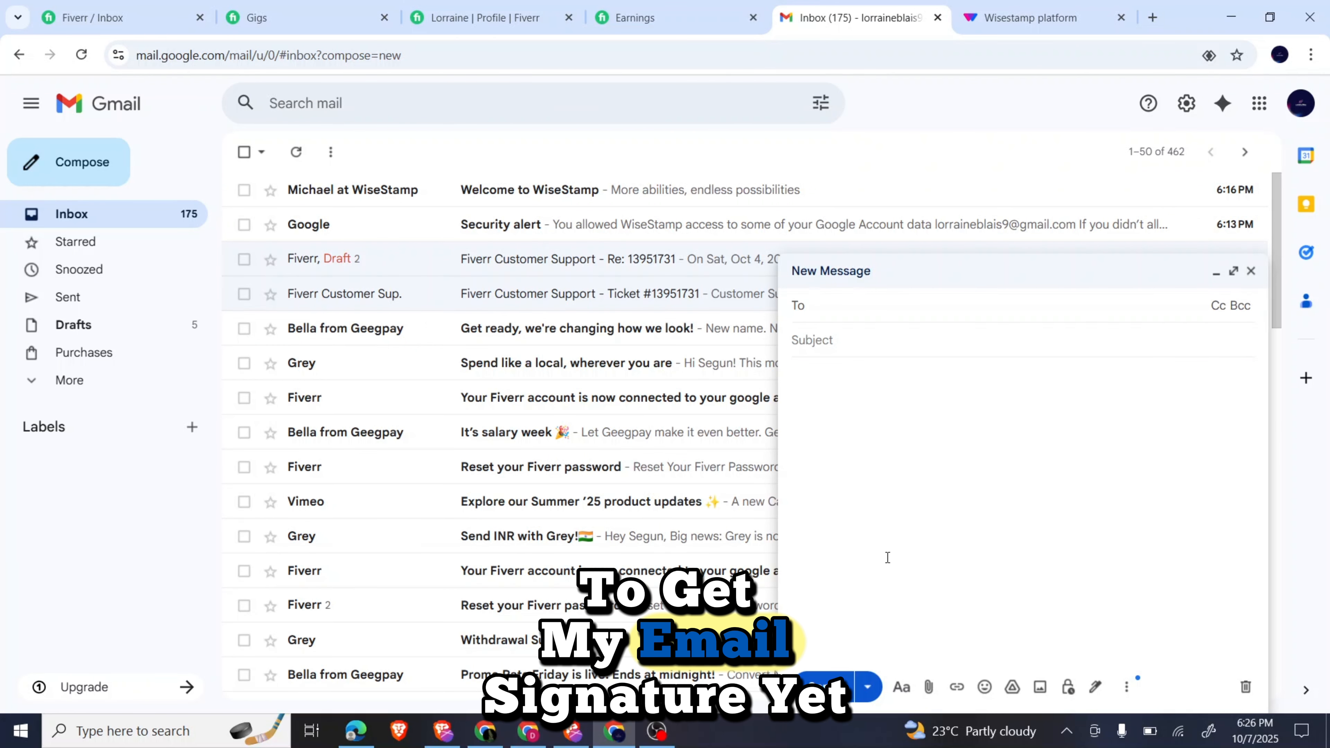
# Discard the empty draft and show the Signature section of Gmail's General settings.
pyautogui.click(1249, 271)
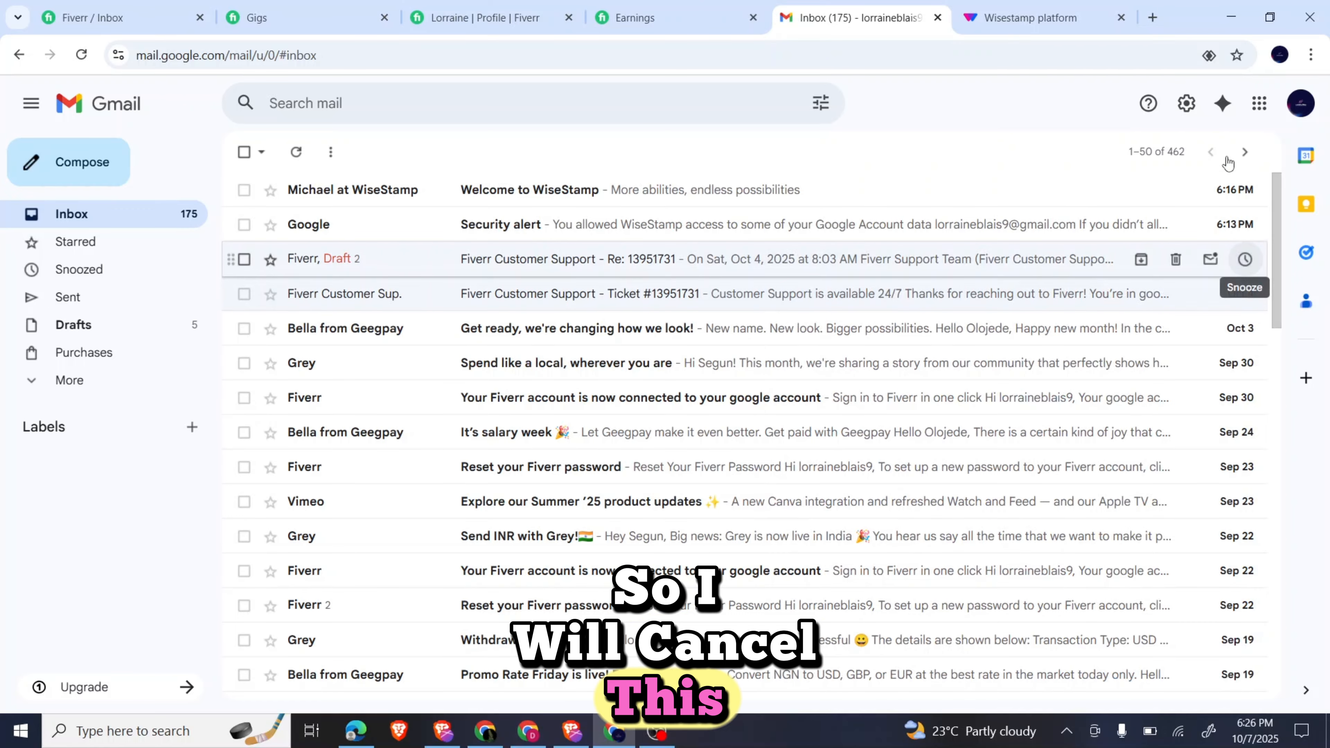
pyautogui.click(1190, 112)
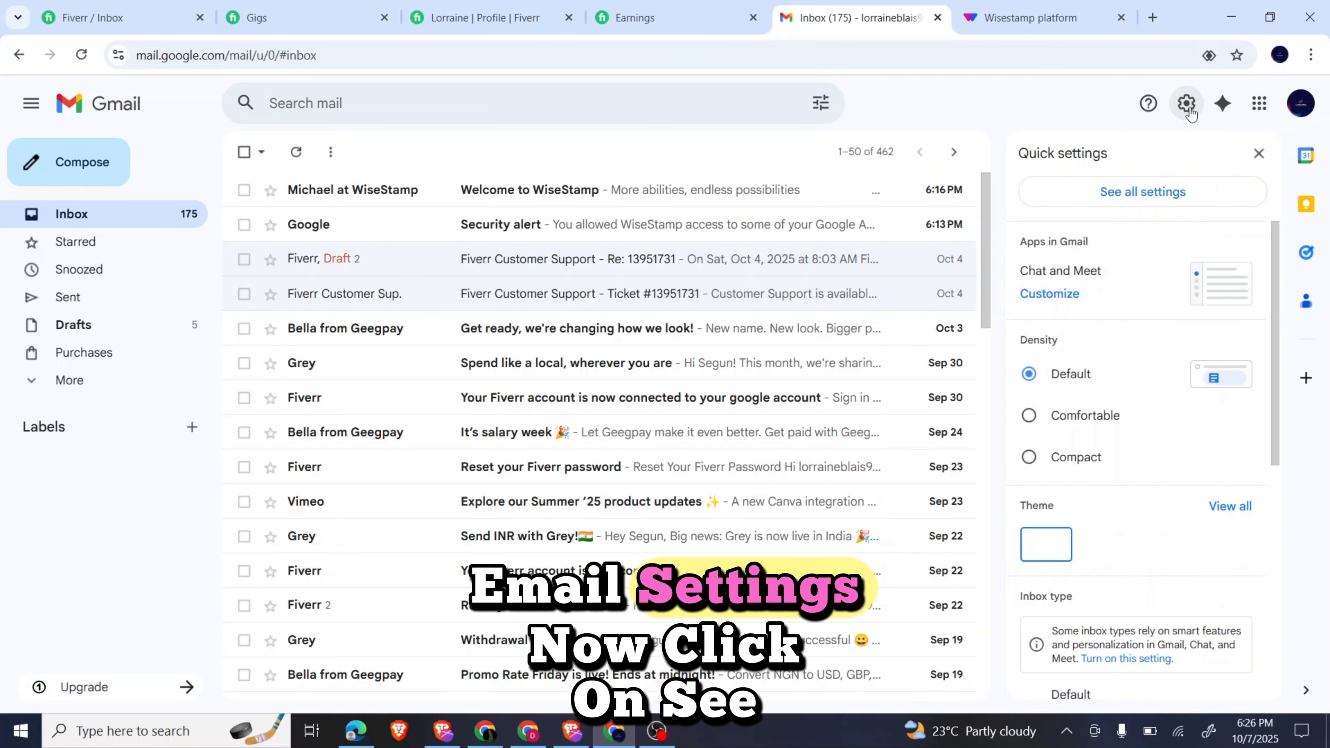
pyautogui.click(1144, 205)
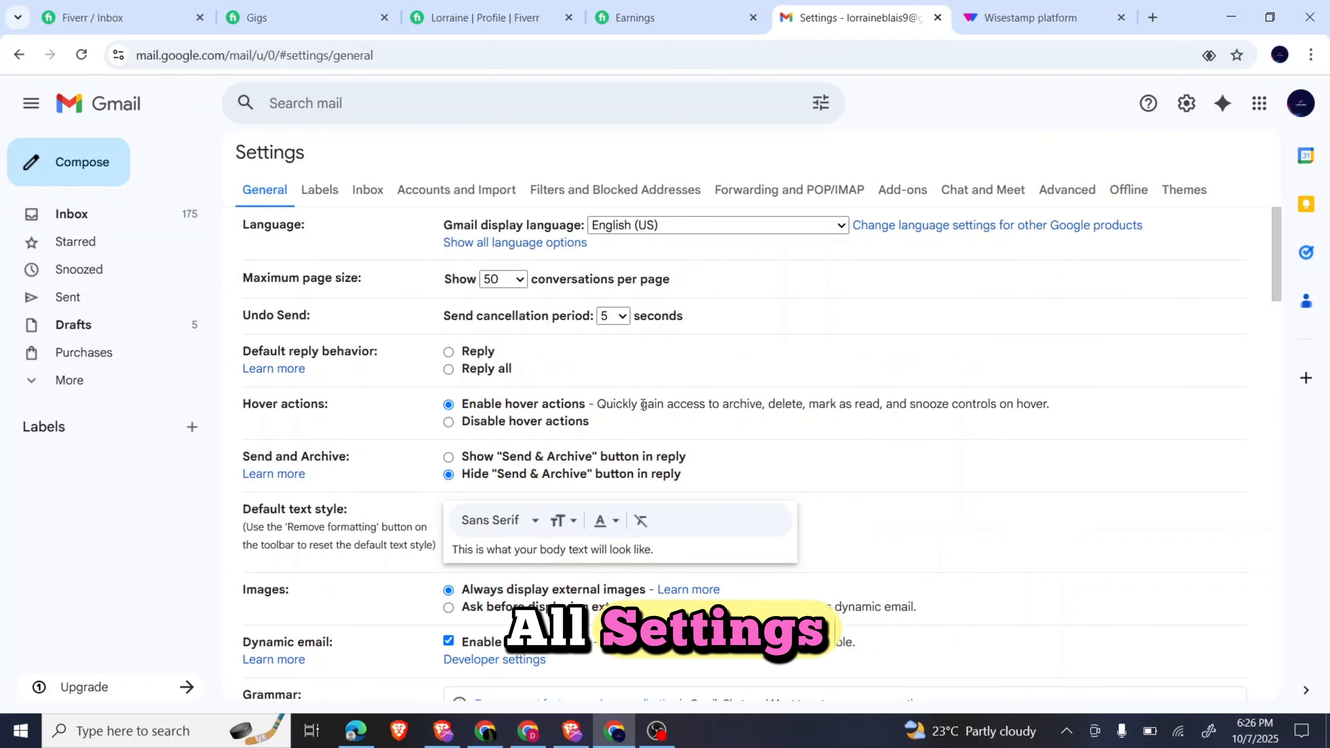
pyautogui.scroll(-10, 643, 405)
pyautogui.scroll(-15, 643, 407)
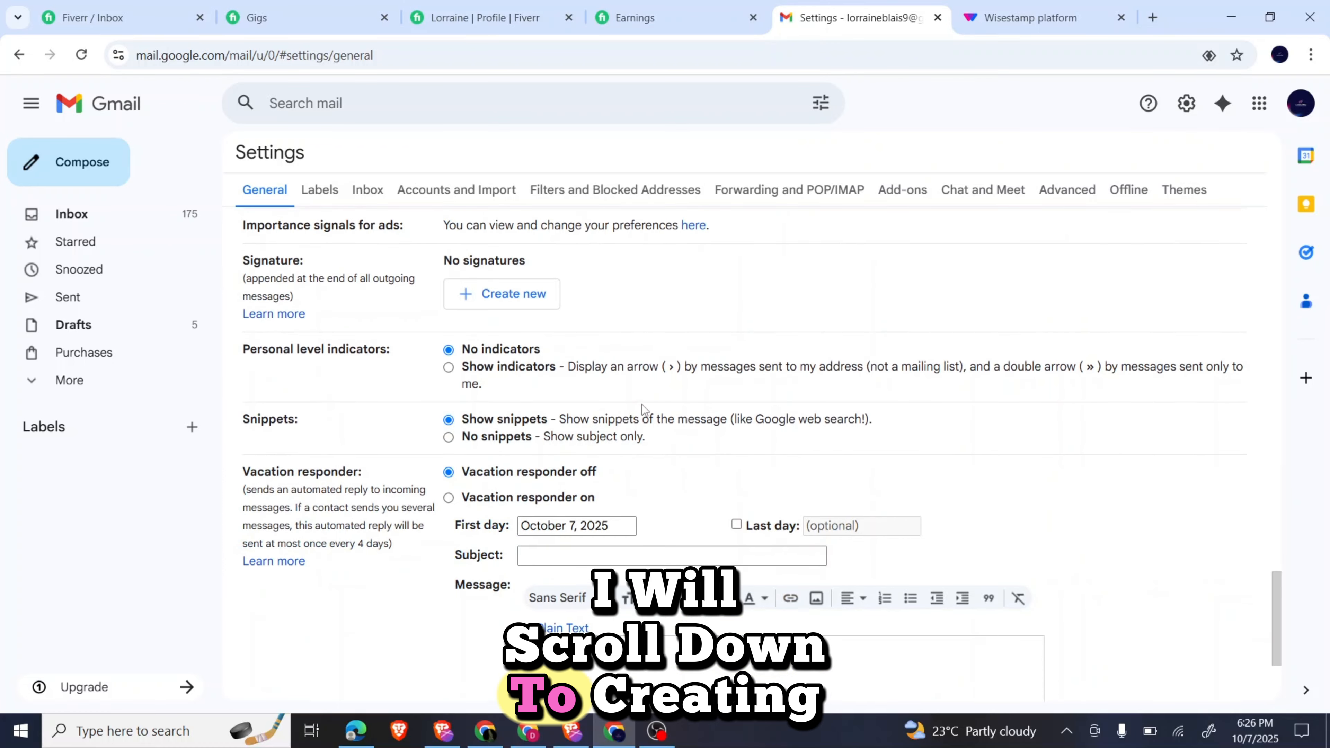
pyautogui.scroll(4, 576, 471)
pyautogui.scroll(-2, 528, 528)
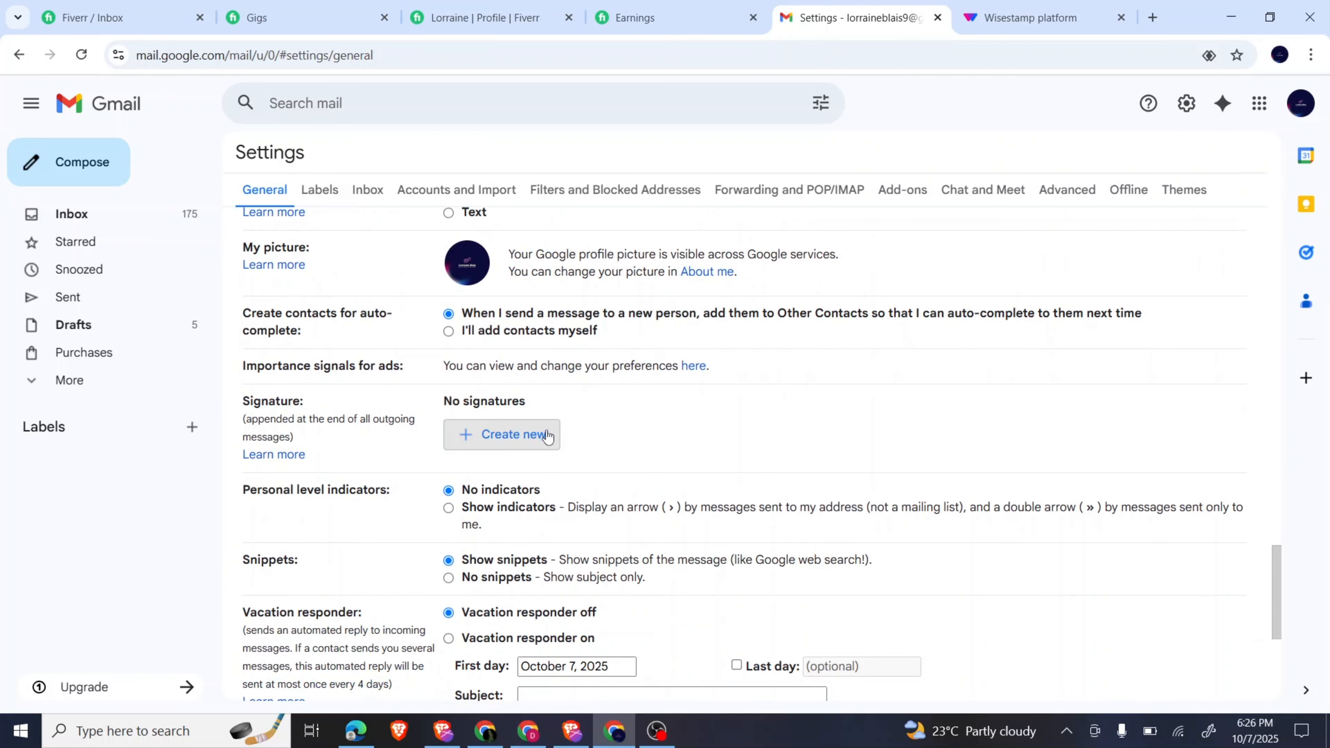
# Create a Gmail signature named MY SIGNATURE and paste the copied WiseStamp signature into it.
pyautogui.click(493, 449)
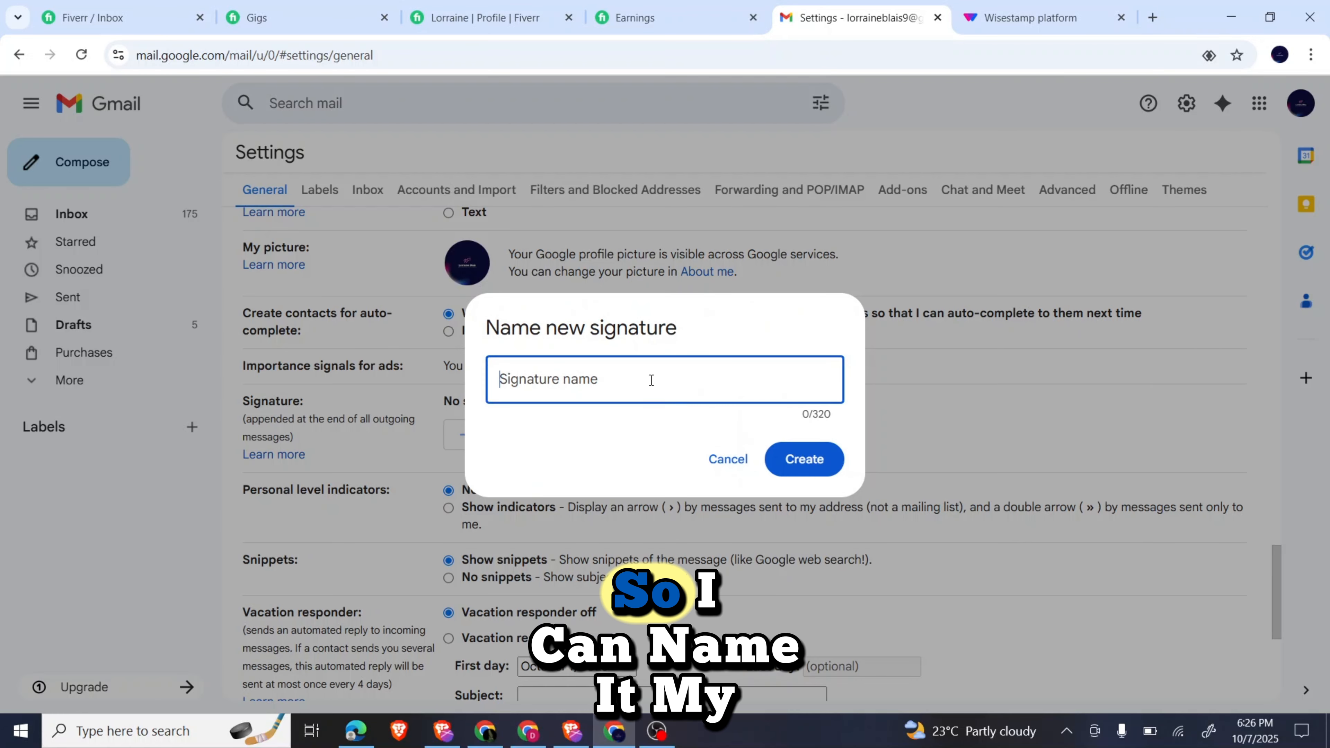
pyautogui.write('MY')
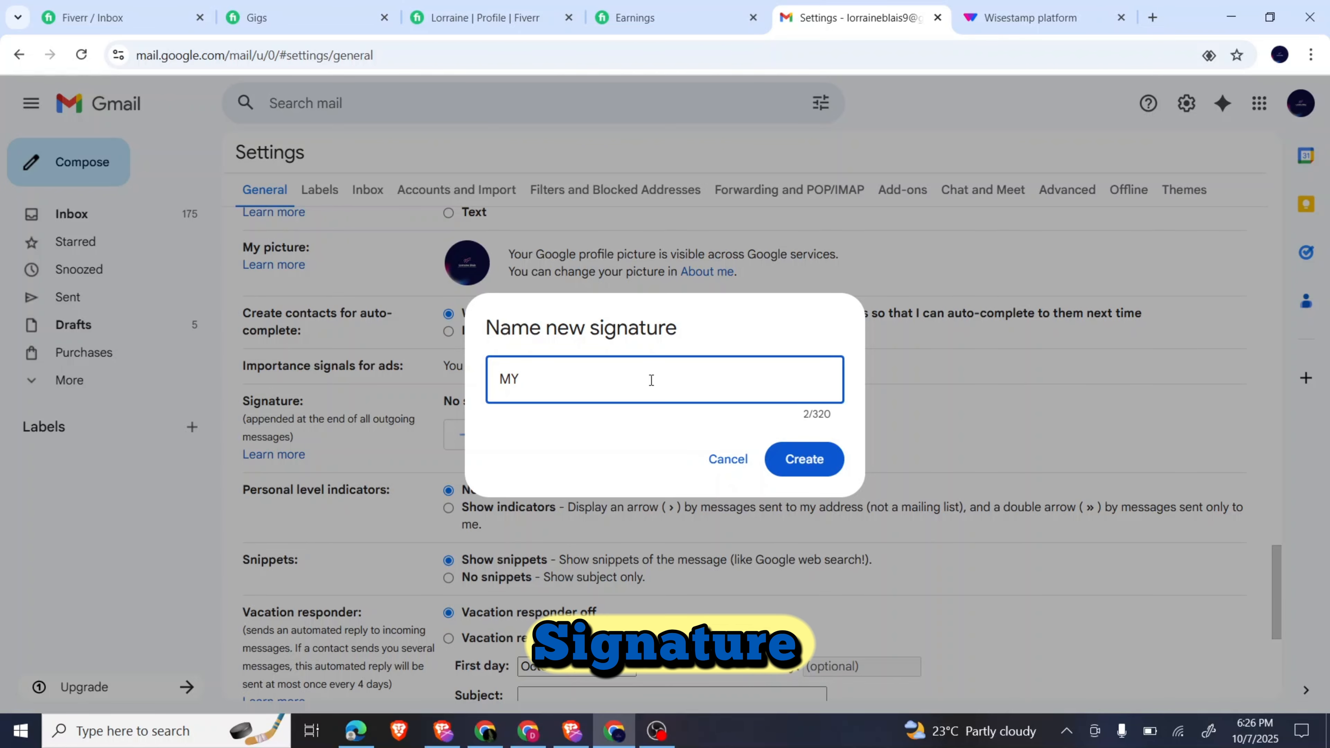
pyautogui.write(' SIGNATURE')
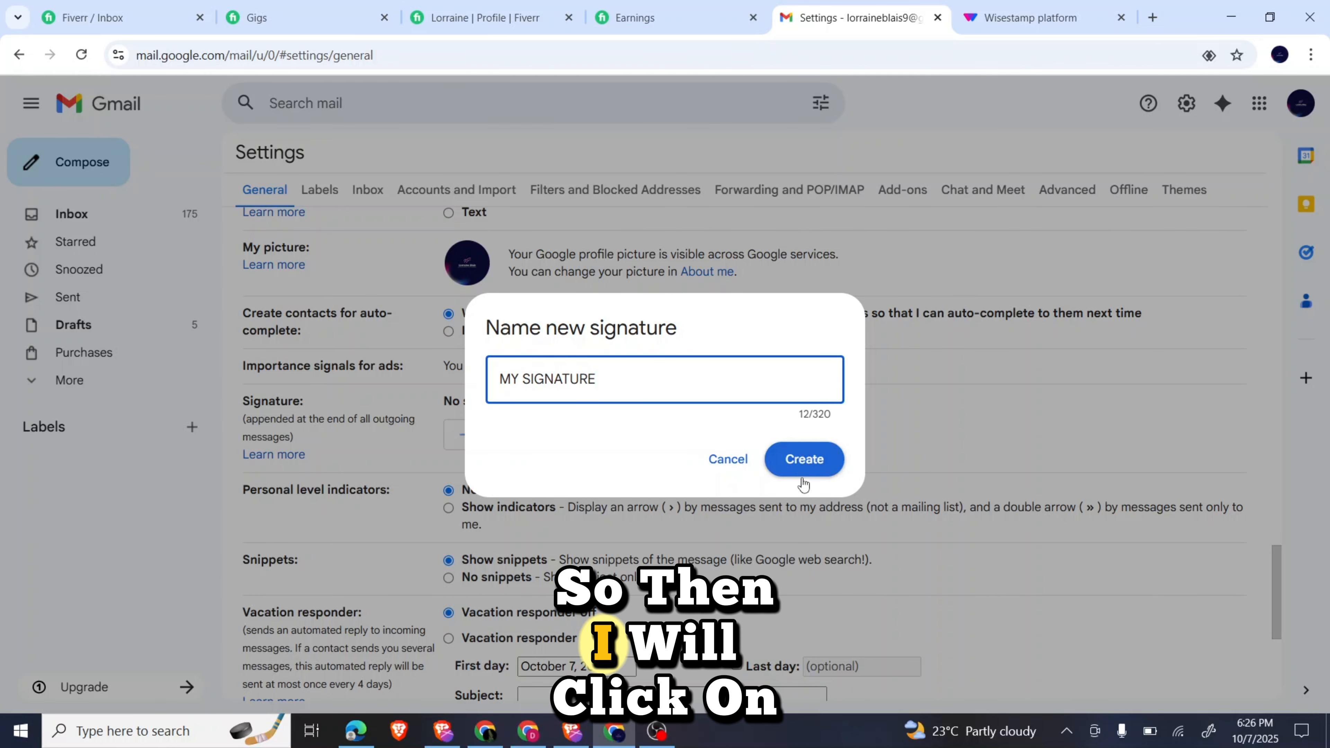
pyautogui.click(804, 459)
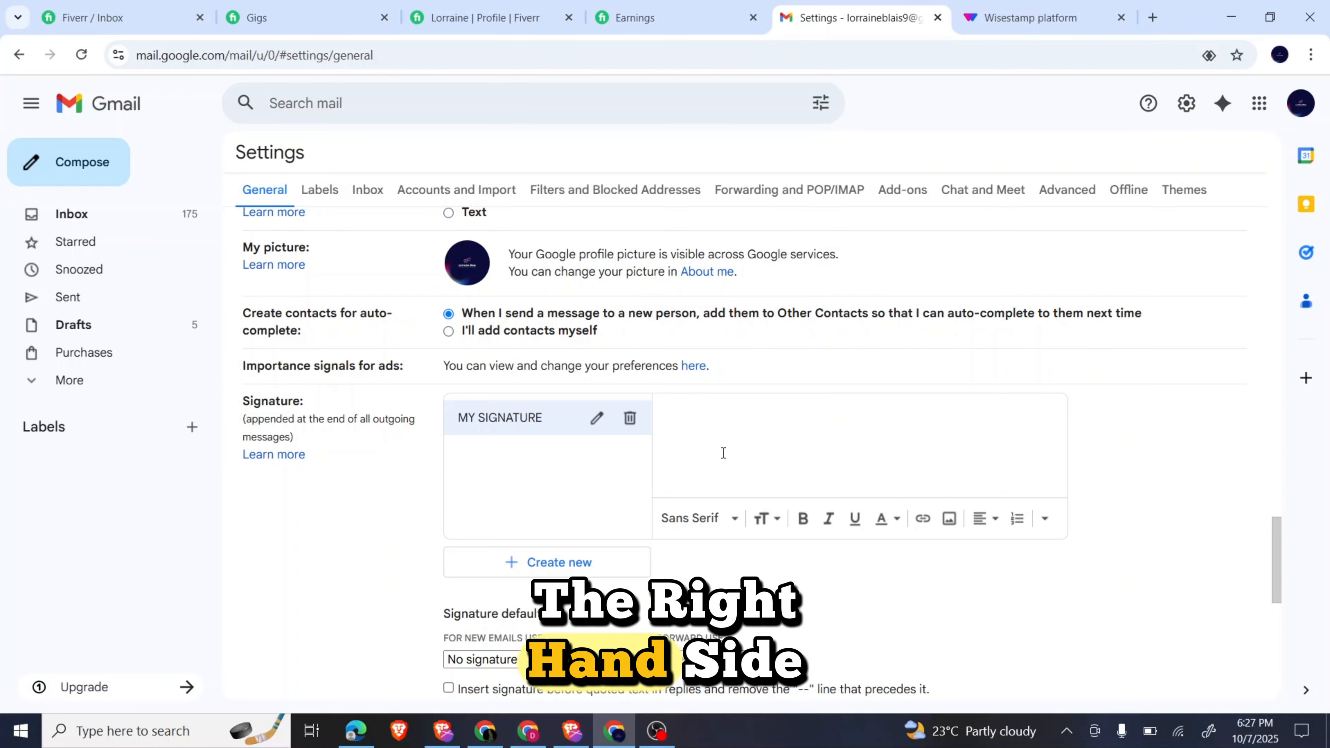
pyautogui.hotkey('ctrl', 'v')
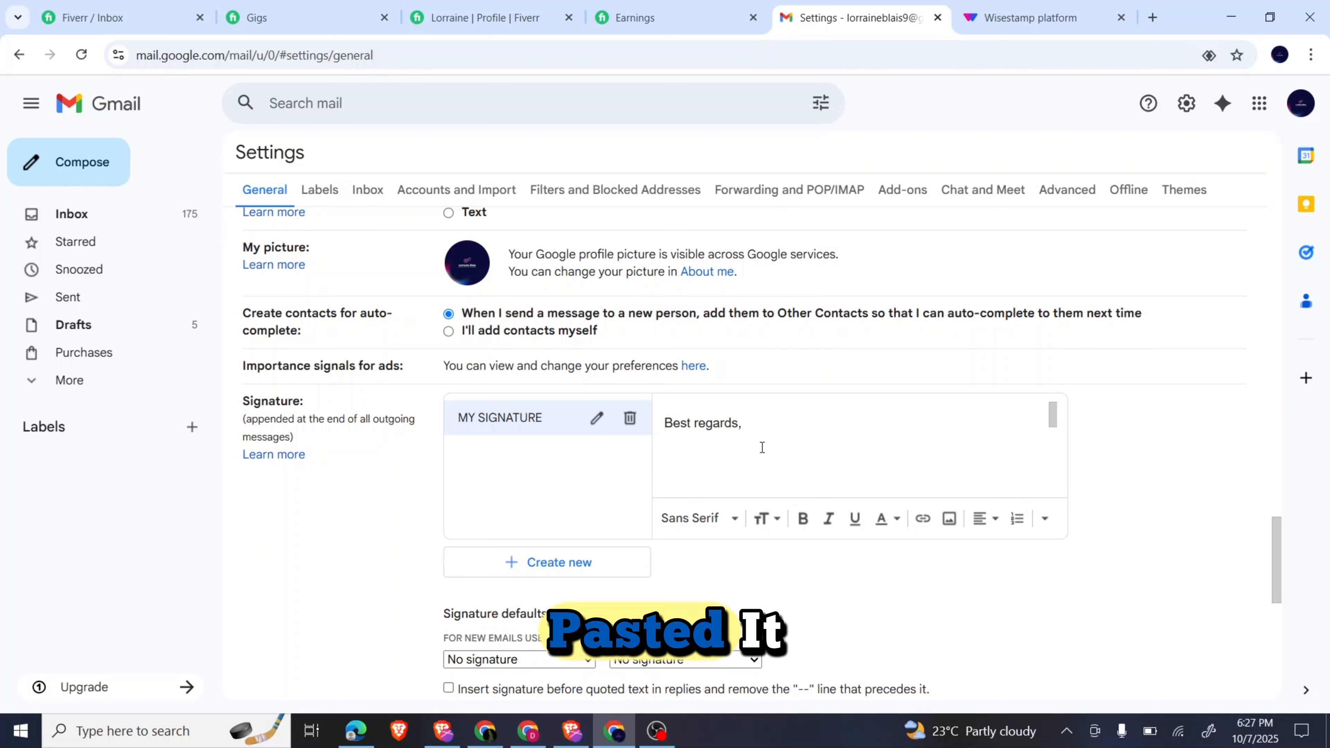
pyautogui.scroll(-2, 762, 447)
pyautogui.scroll(2, 762, 448)
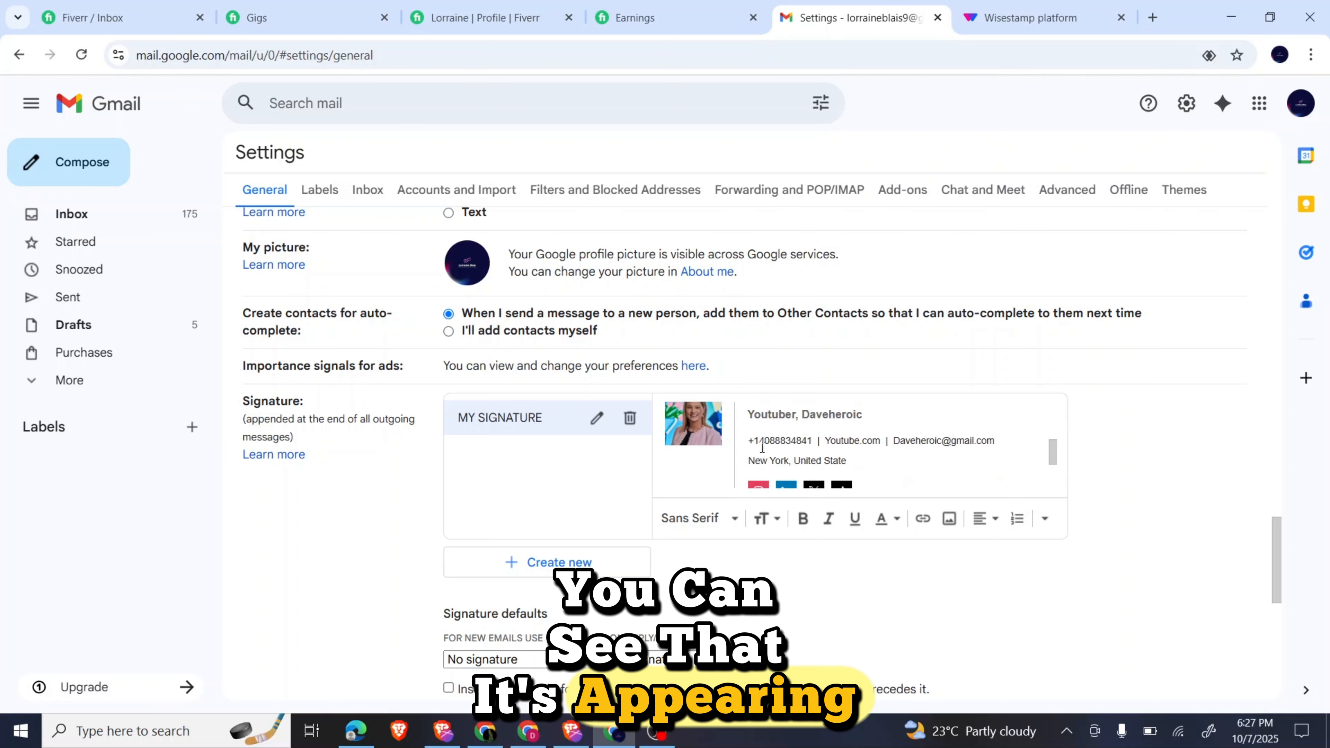
pyautogui.scroll(-3, 763, 448)
pyautogui.scroll(3, 762, 448)
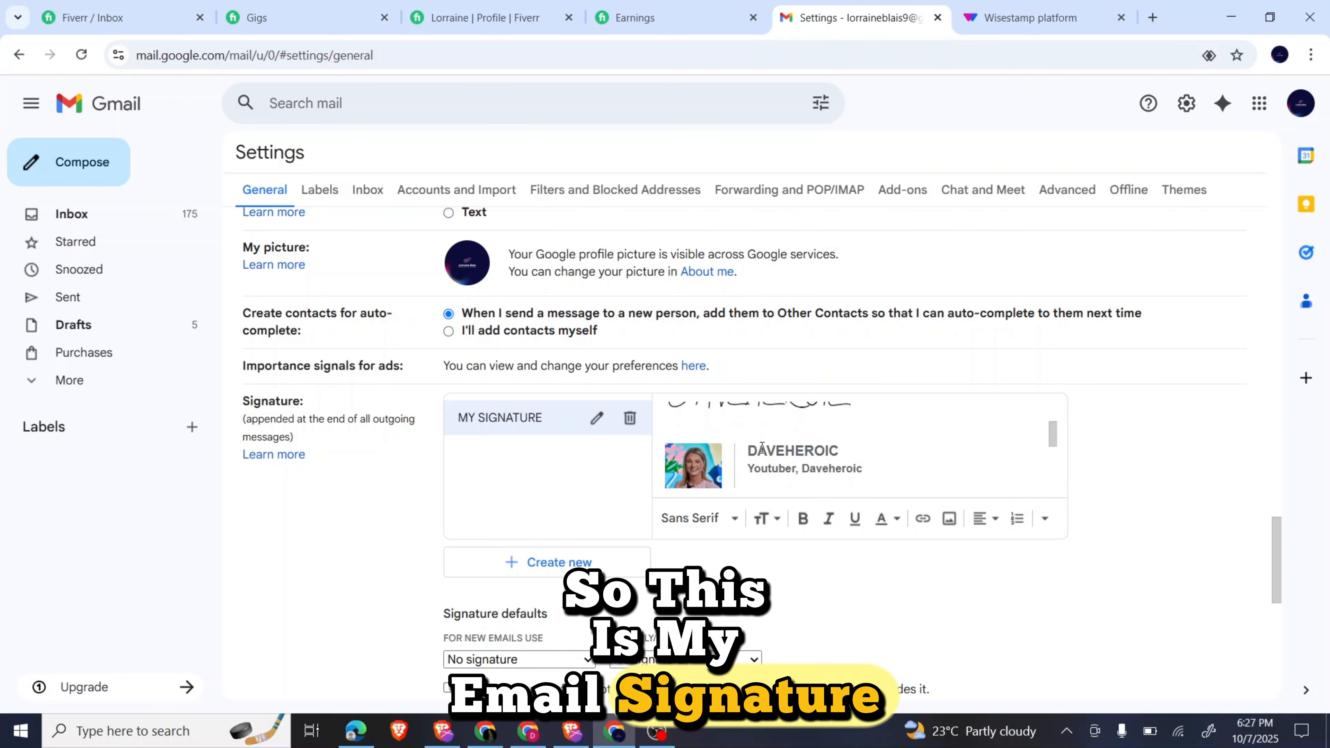
pyautogui.scroll(-4, 762, 447)
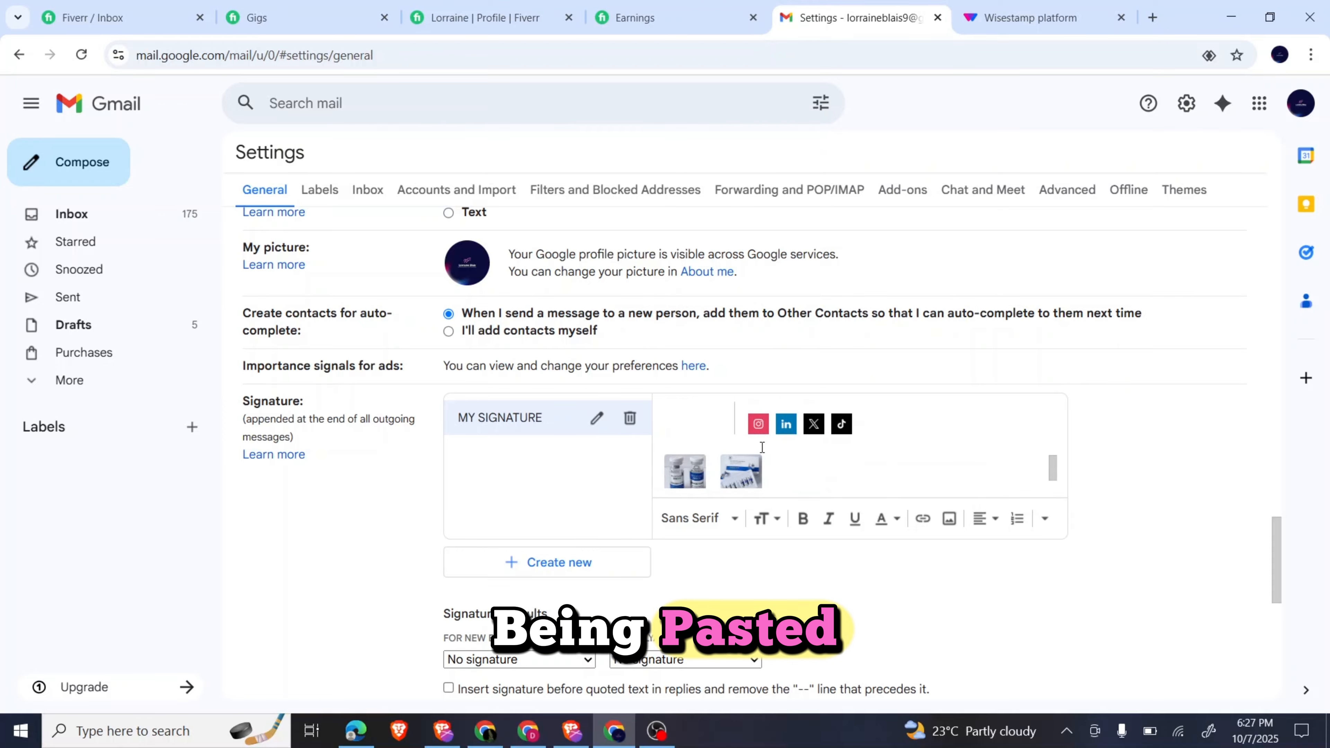
pyautogui.scroll(-3, 763, 576)
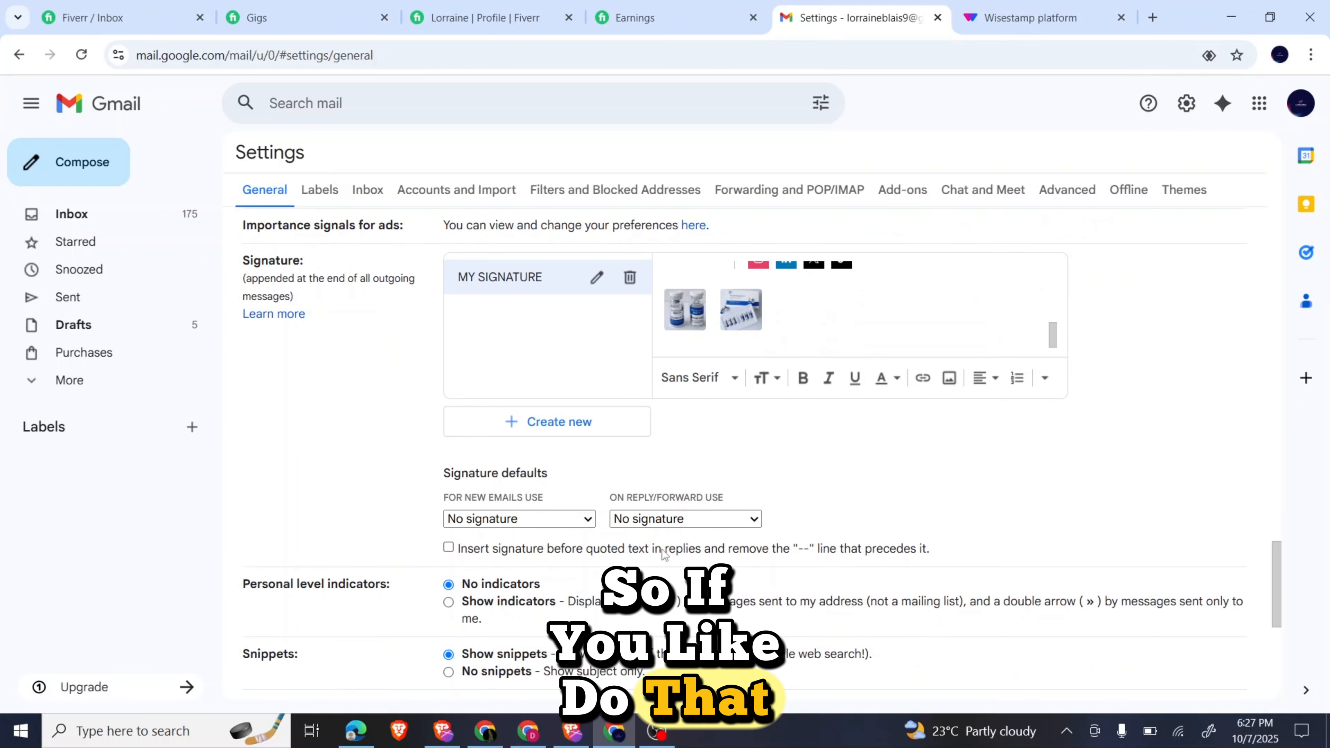
# Set MY SIGNATURE as the default for new emails and for replies/forwards.
pyautogui.click(537, 530)
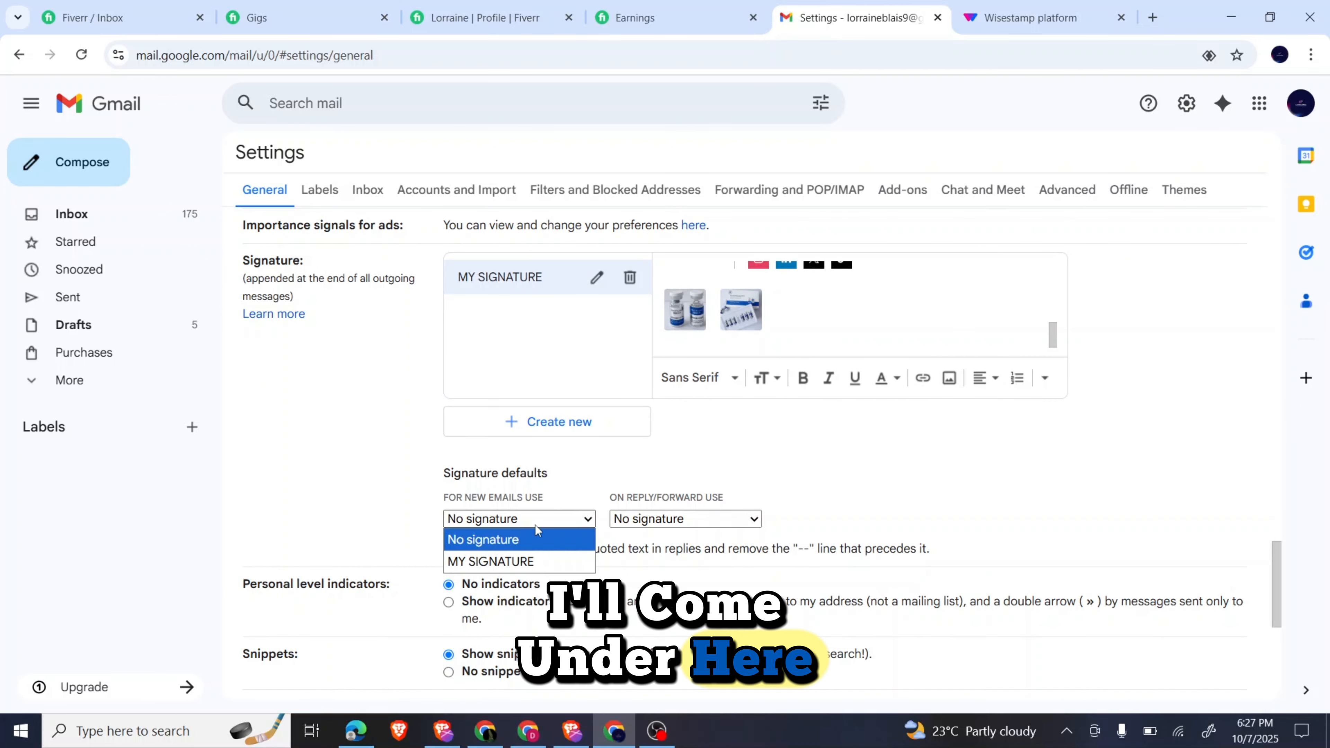
pyautogui.click(518, 561)
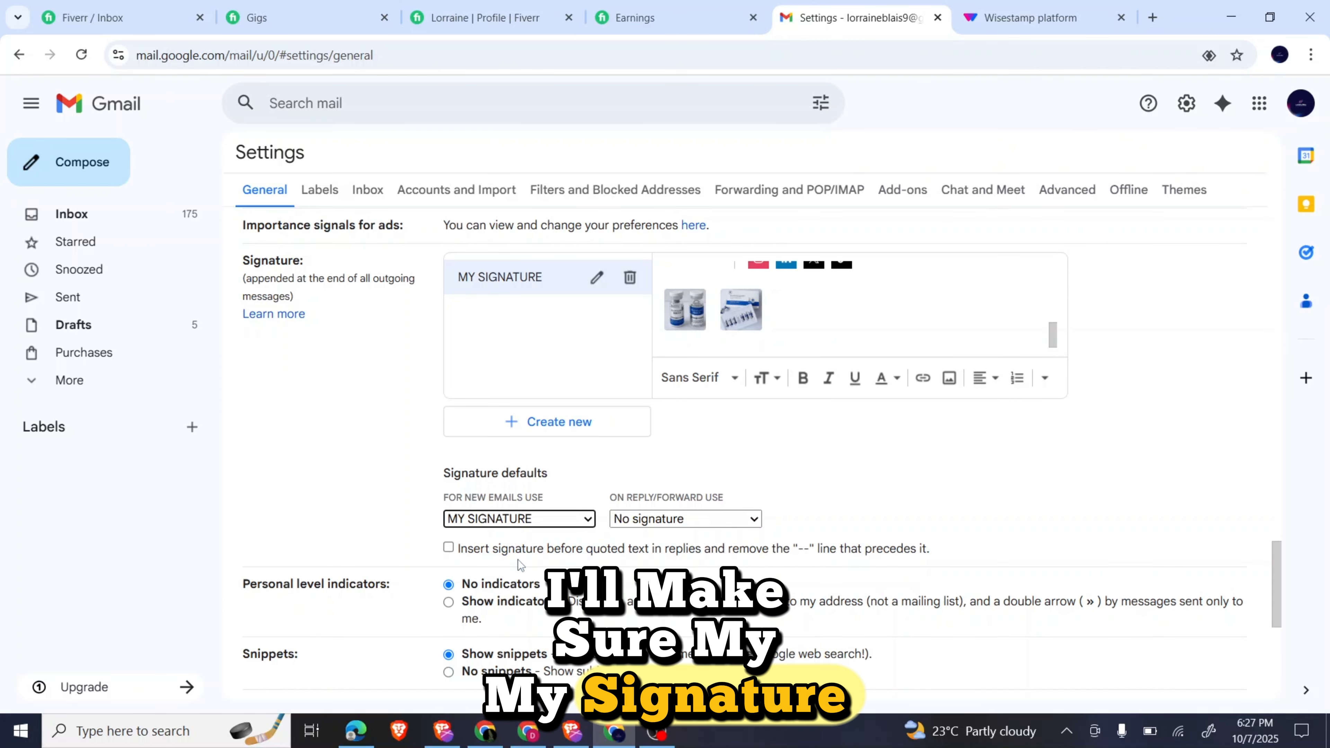
pyautogui.click(681, 520)
pyautogui.click(676, 561)
pyautogui.scroll(-3, 551, 552)
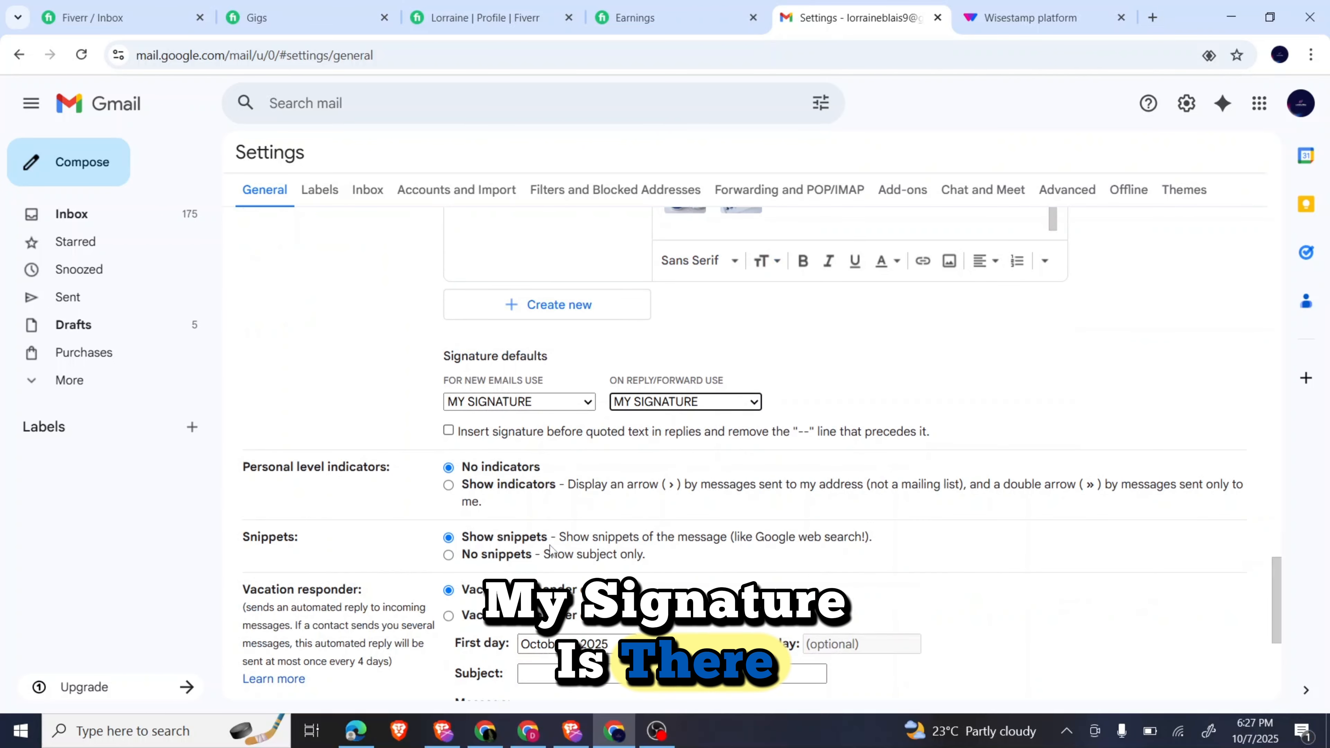
pyautogui.scroll(1, 552, 550)
pyautogui.scroll(-7, 551, 550)
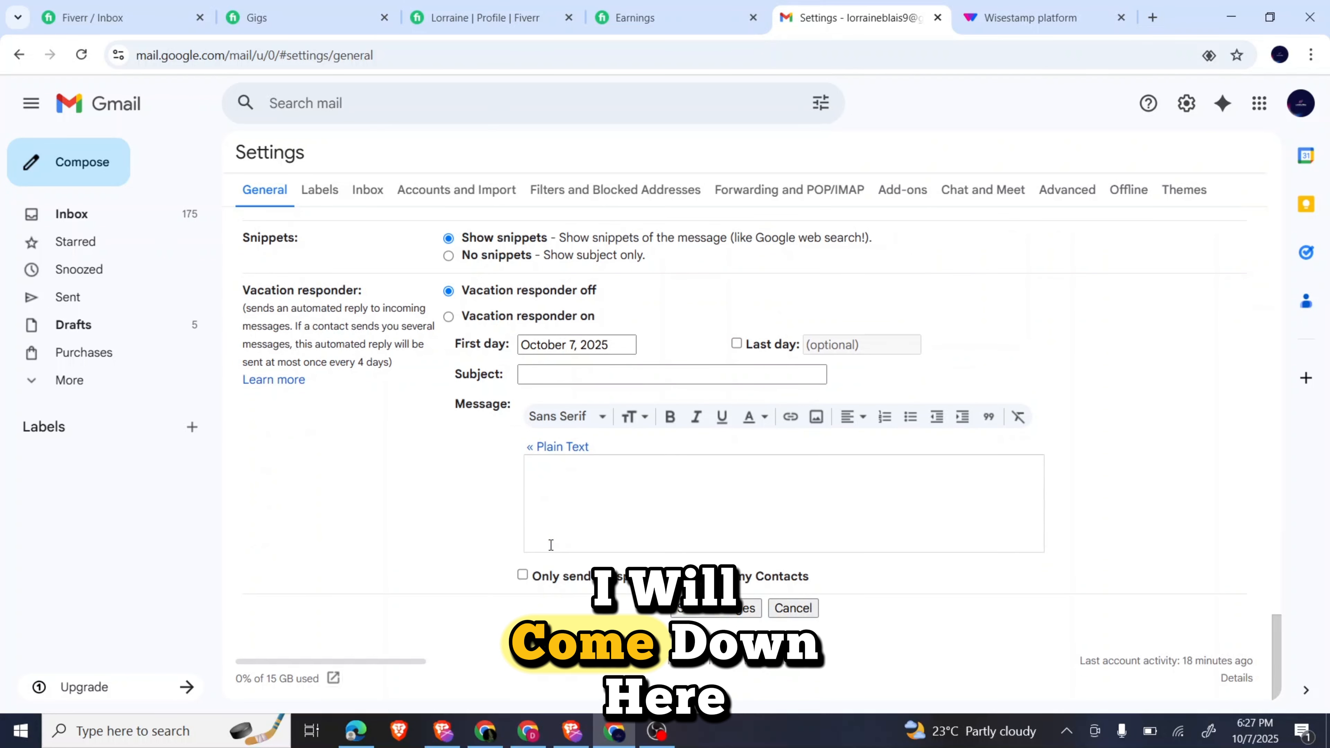
# Save Gmail settings, then start a new message showing the DAVEHEROIC WiseStamp signature, dismissing the WhatsApp notification.
pyautogui.click(691, 610)
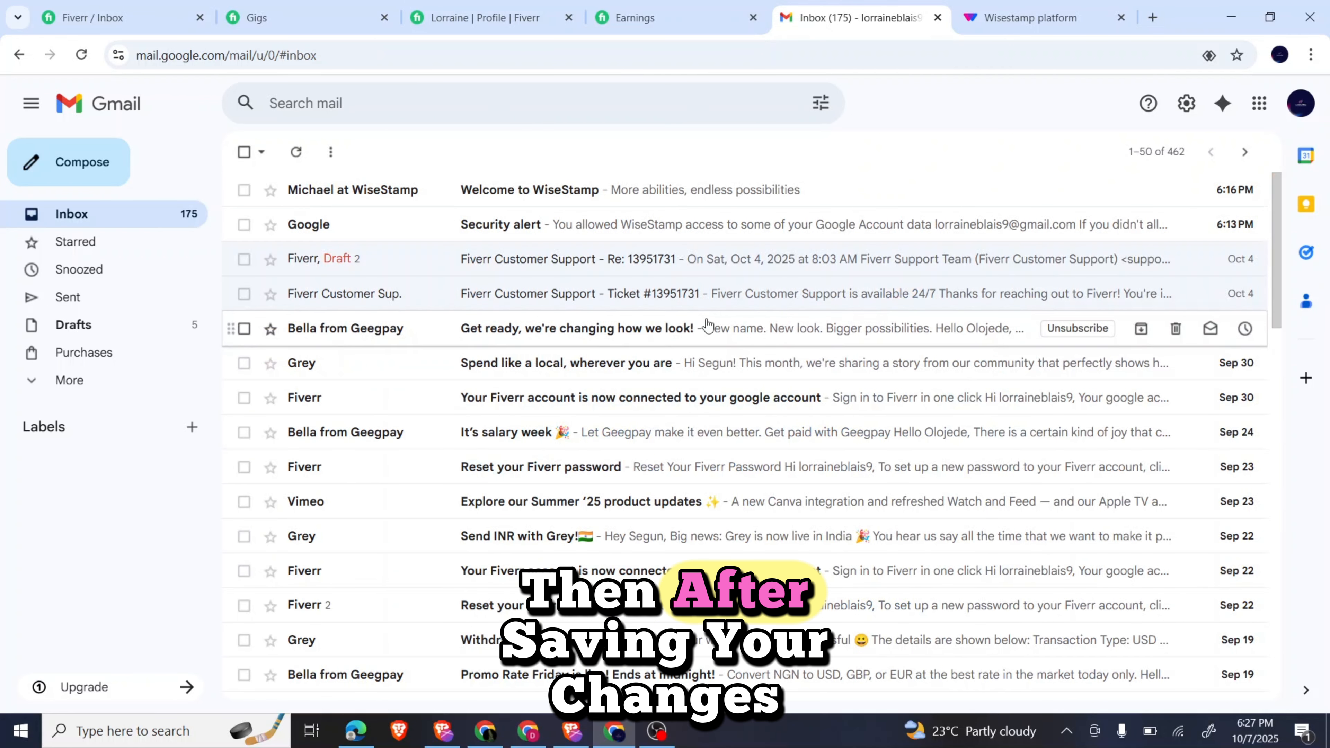
pyautogui.click(97, 178)
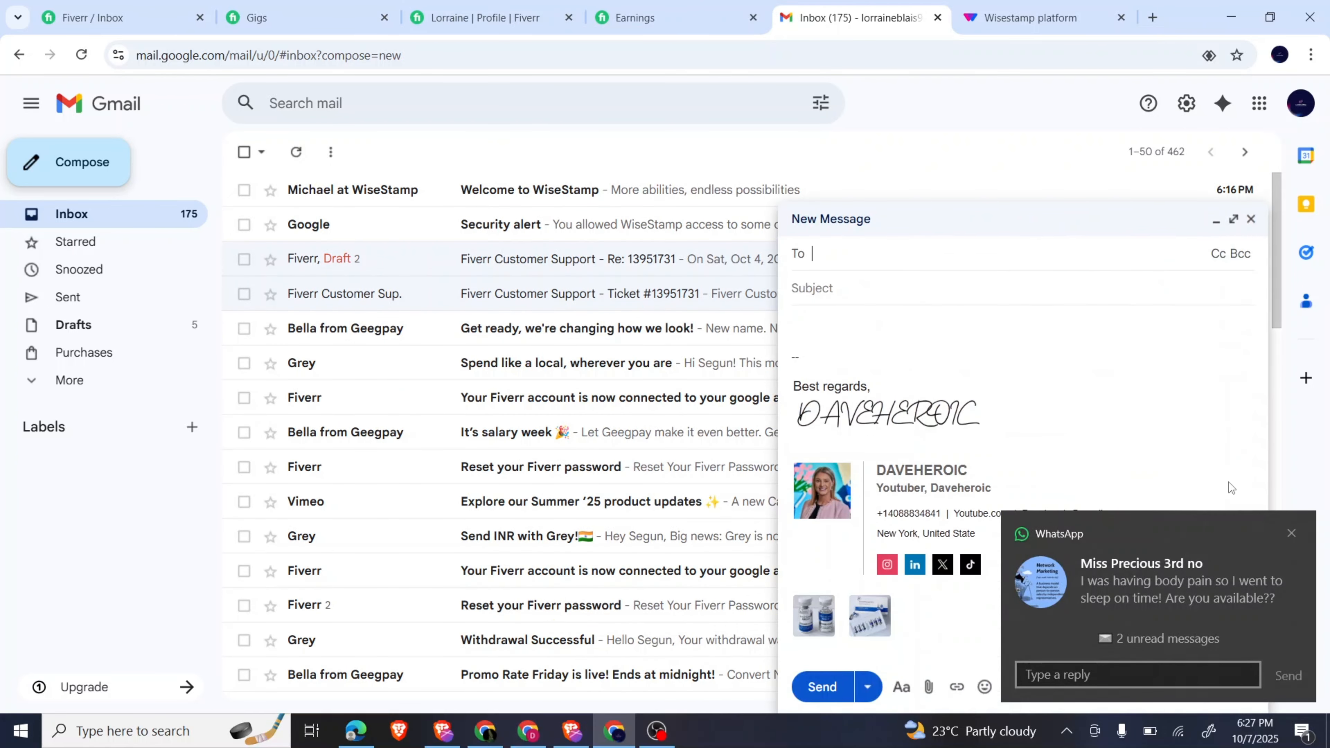
pyautogui.click(1292, 534)
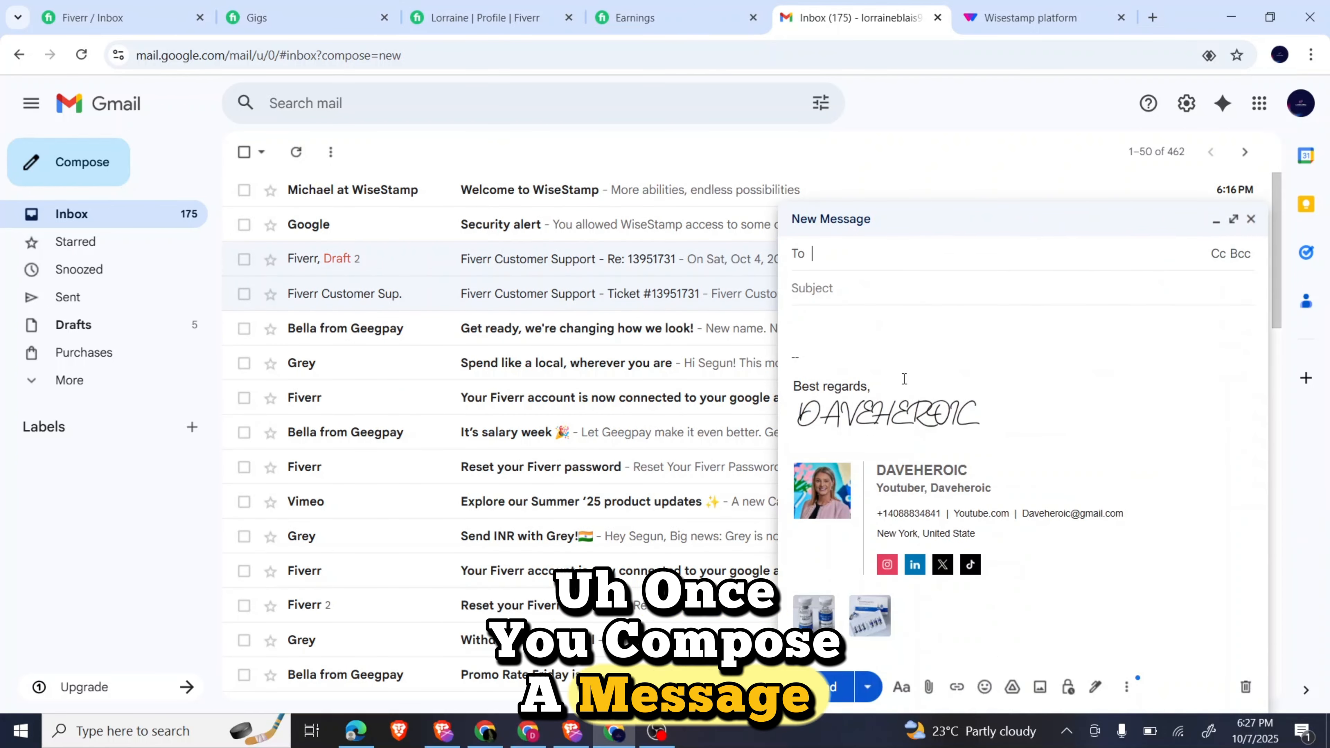